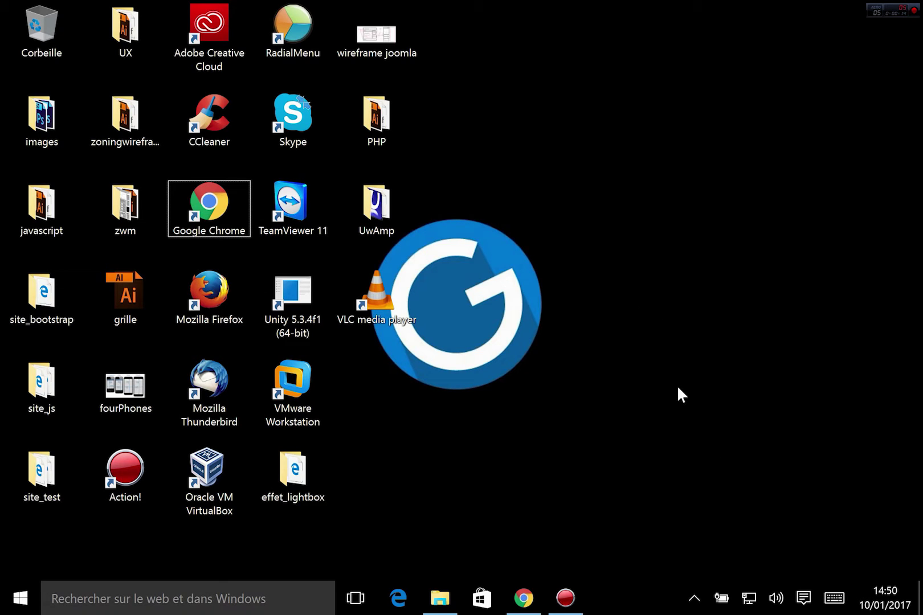
- Bring the Chrome window showing the local essai_joomla home page to the front
{"action": "left_click", "coordinate": [524, 598]}
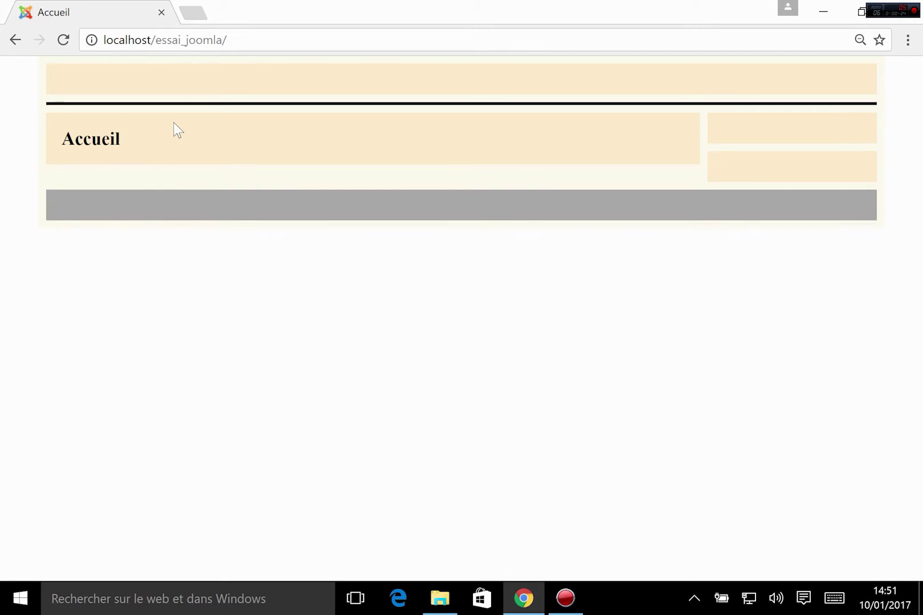
- Load the admin login page at localhost/essai_joomla/administrator/ by appending 'adm' to the URL
{"action": "left_click", "coordinate": [249, 32]}
{"action": "left_click", "coordinate": [228, 40]}
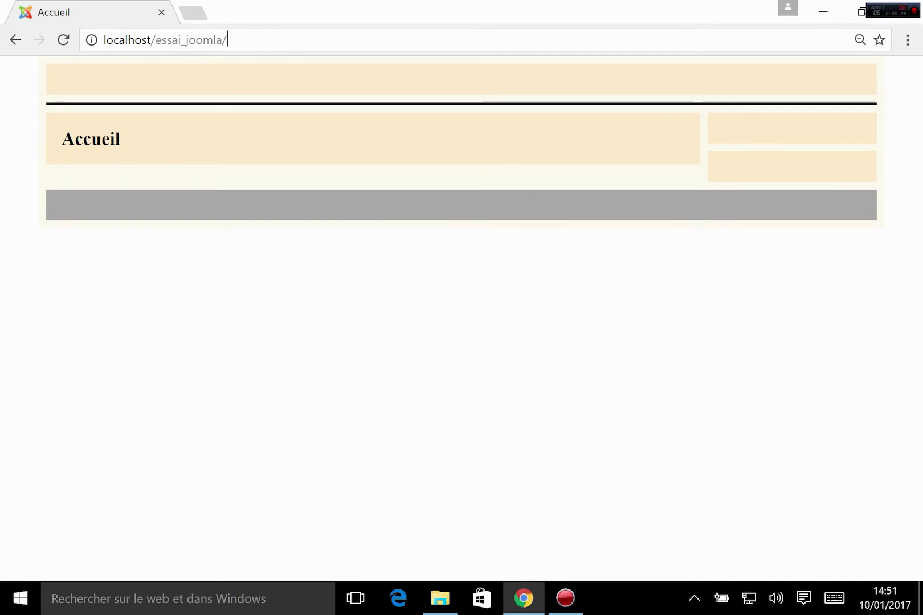
{"action": "left_click", "coordinate": [229, 29]}
{"action": "type", "text": "administrator"}
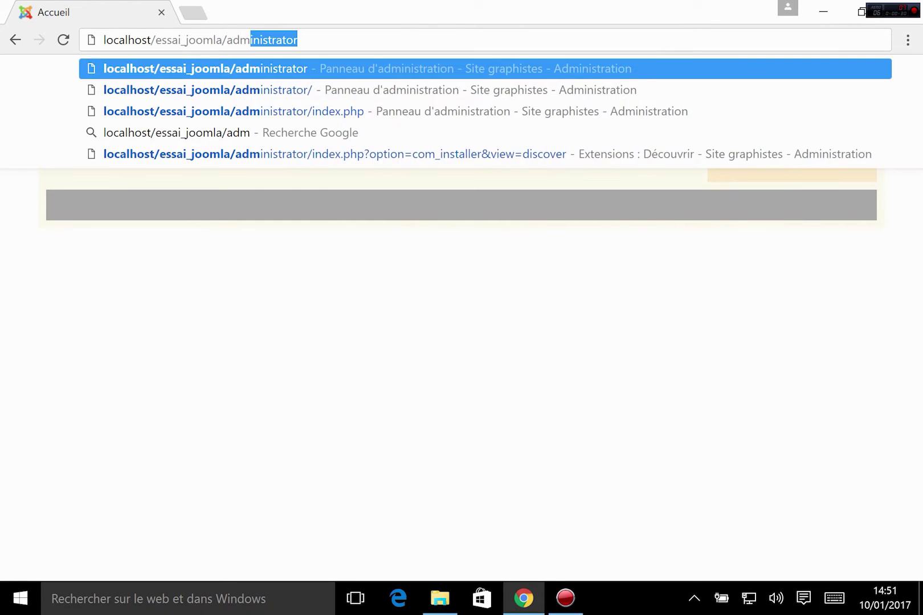
{"action": "key", "text": "Return"}
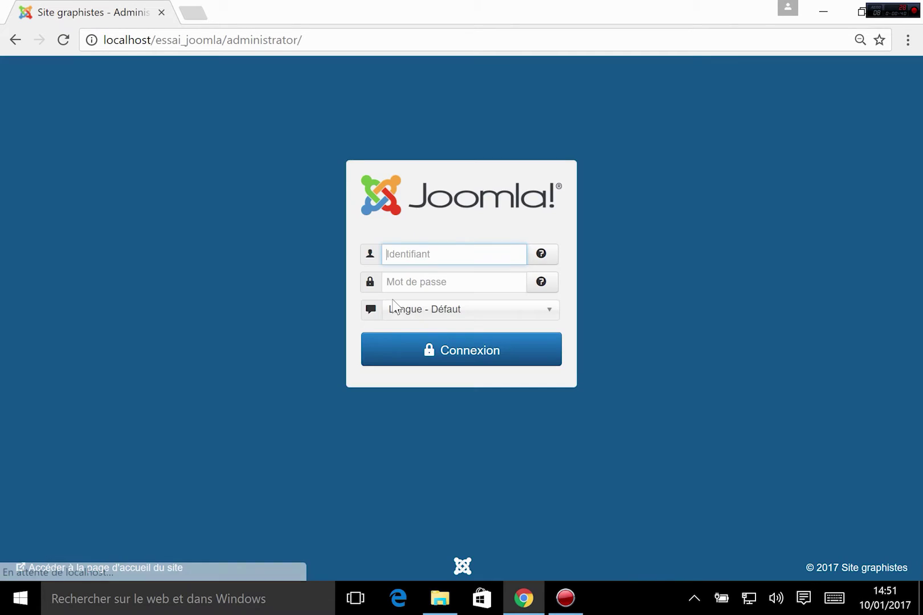
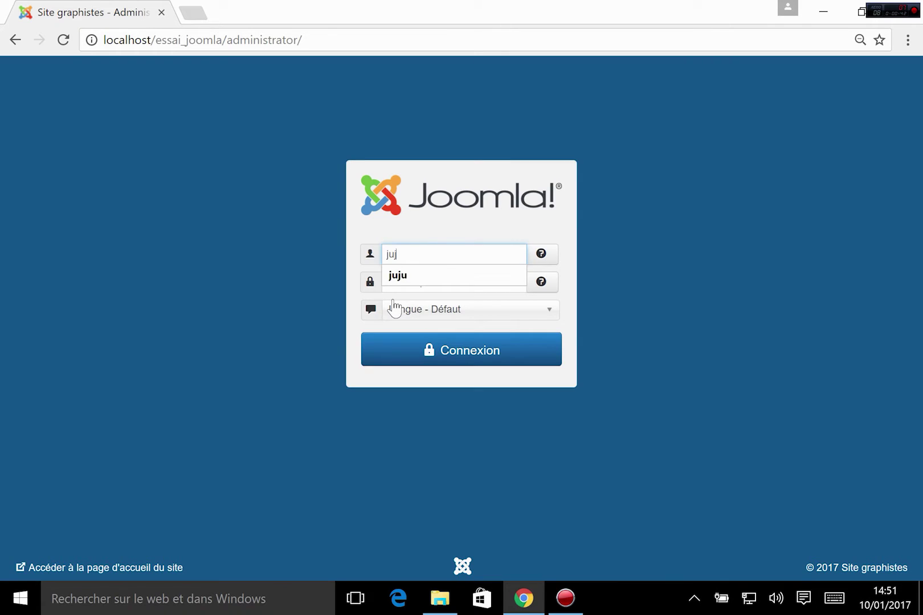
- Log in to the Joomla administrator with the account username and password
{"action": "key", "text": "Tab"}
{"action": "key", "text": "Return"}
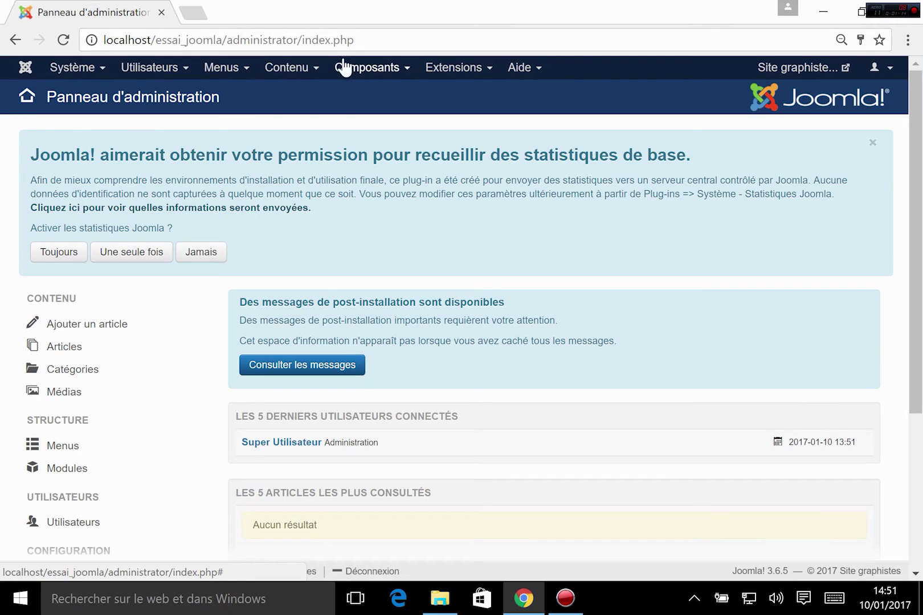
{"action": "left_click", "coordinate": [292, 68]}
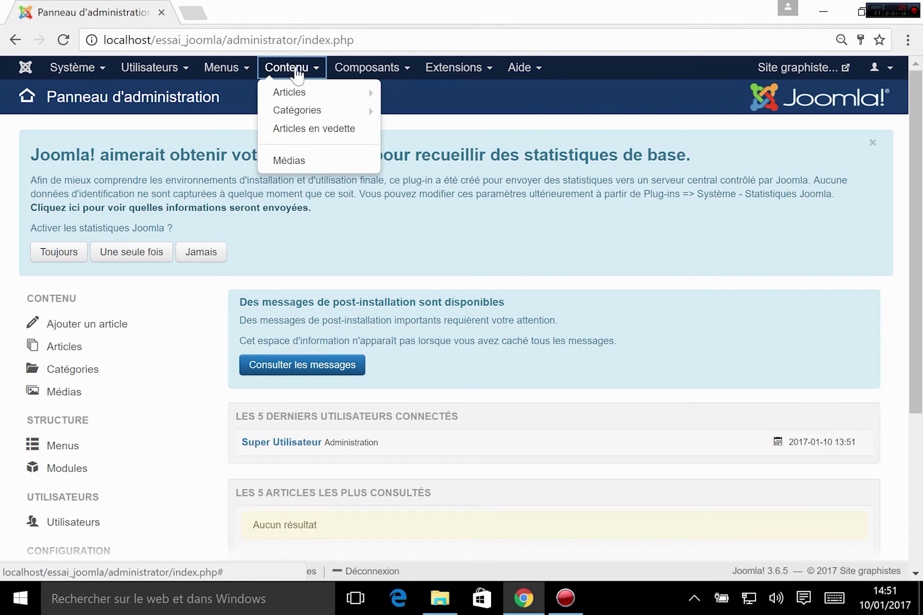
{"action": "mouse_move", "coordinate": [292, 99]}
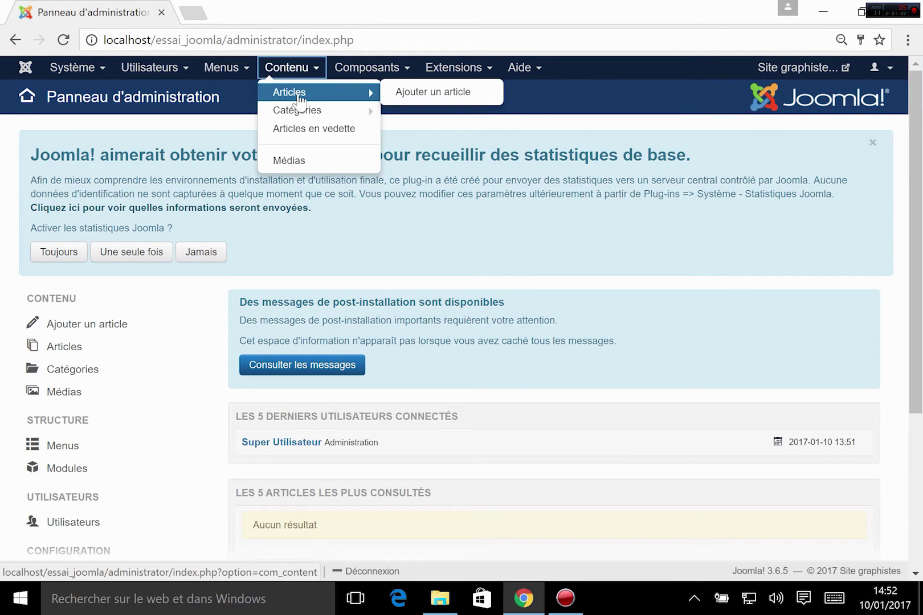
{"action": "left_click", "coordinate": [353, 70]}
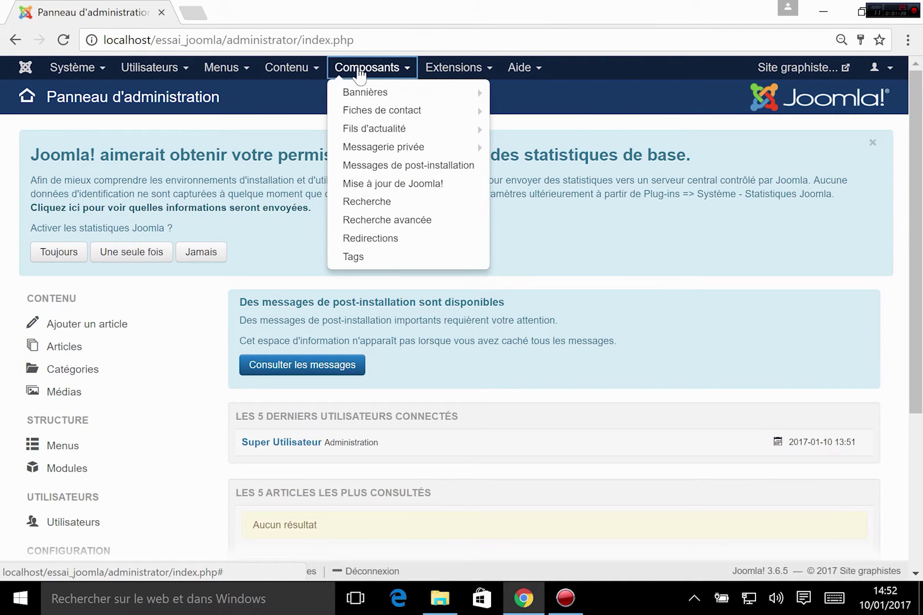
{"action": "mouse_move", "coordinate": [433, 130]}
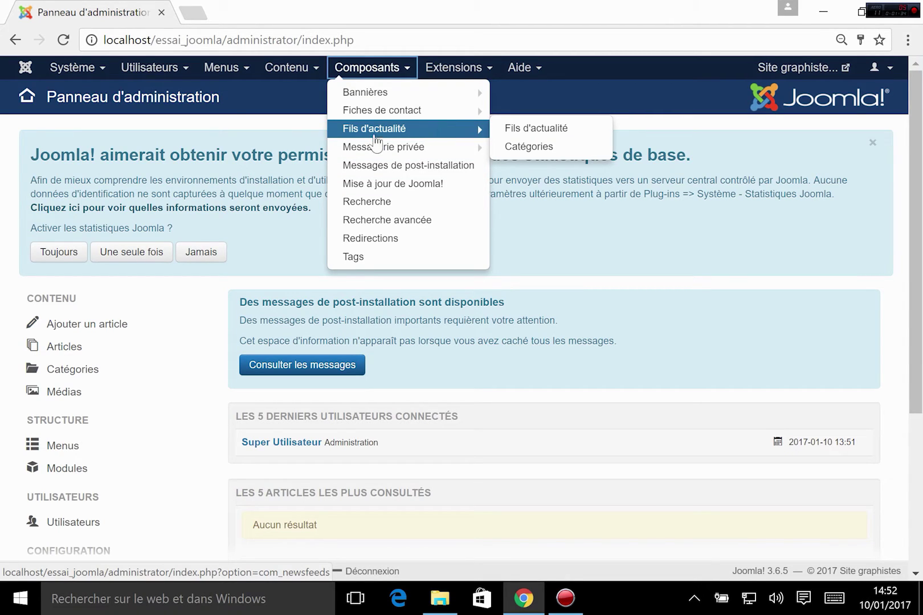
{"action": "mouse_move", "coordinate": [367, 121]}
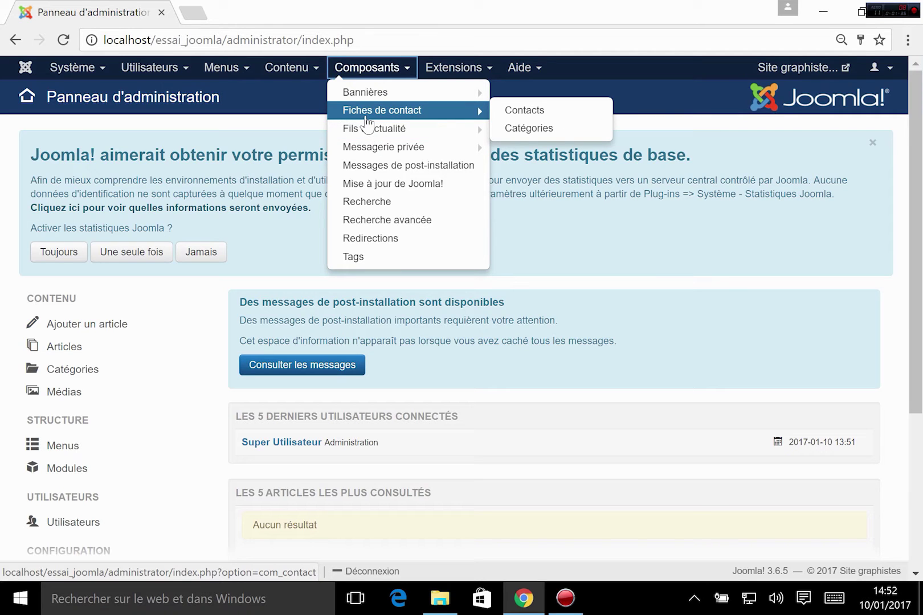
{"action": "left_click", "coordinate": [307, 68]}
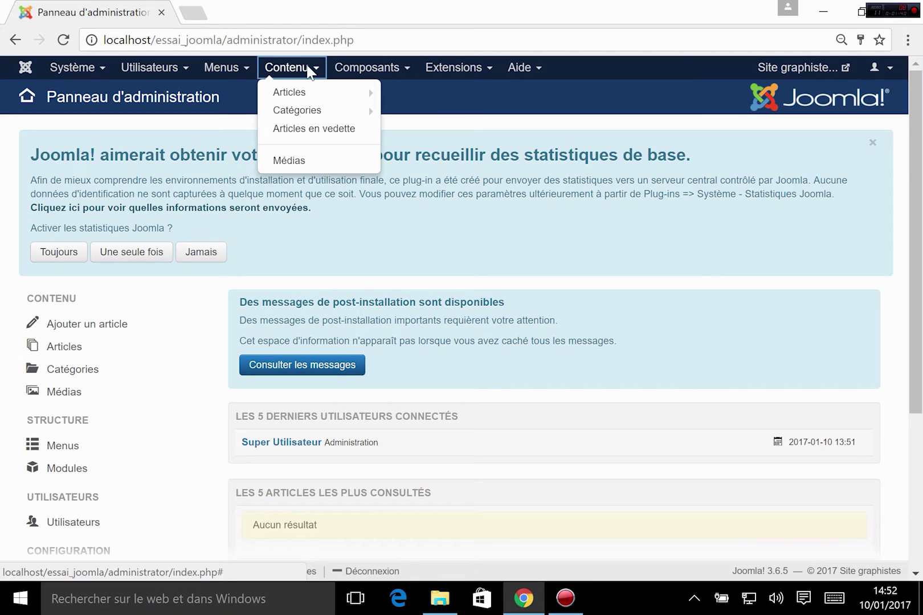
{"action": "mouse_move", "coordinate": [306, 100]}
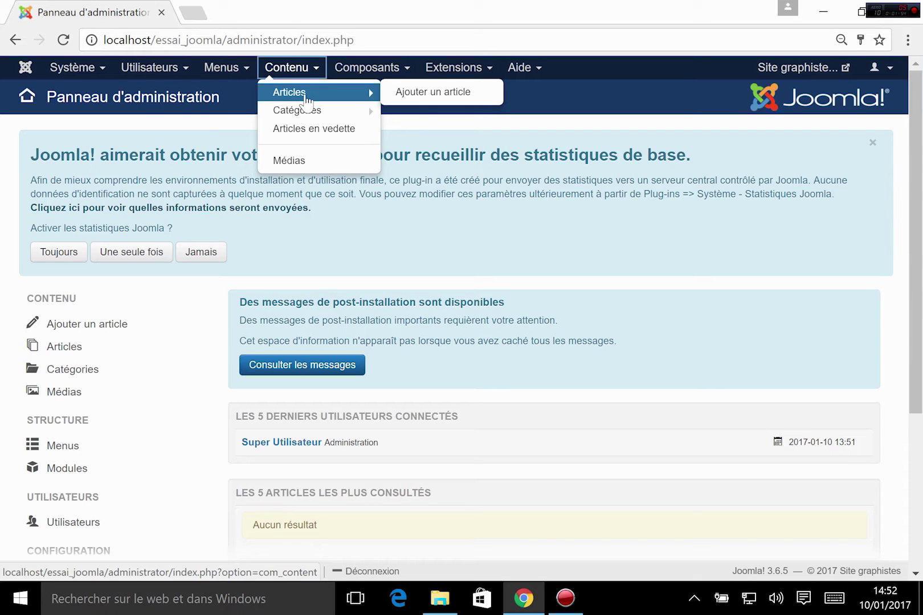
{"action": "left_click", "coordinate": [519, 67]}
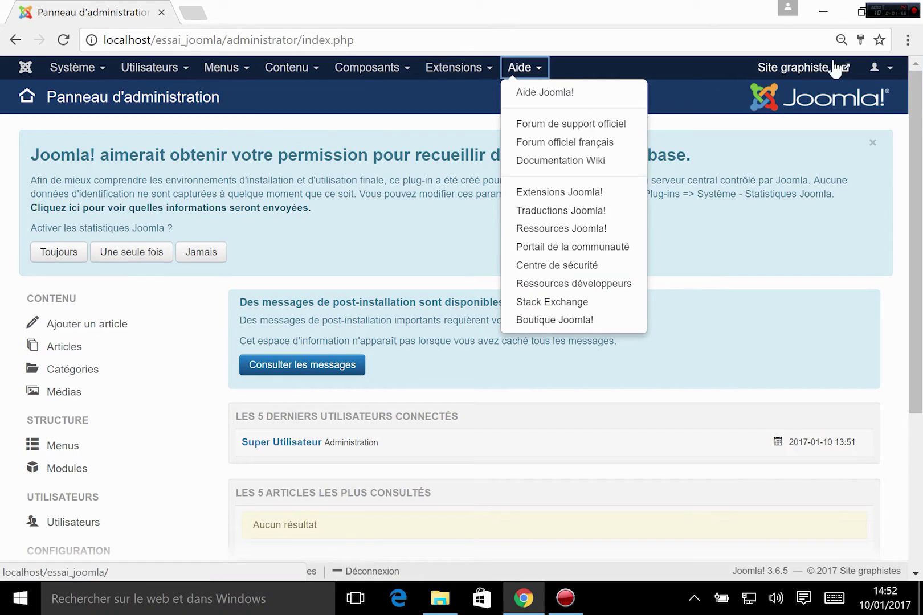
{"action": "mouse_move", "coordinate": [284, 76]}
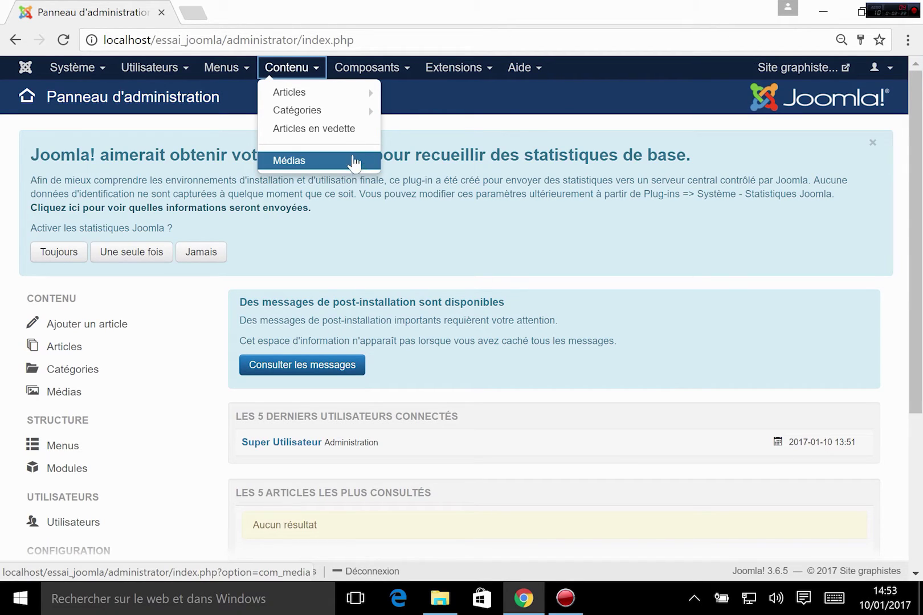
{"action": "mouse_move", "coordinate": [355, 110]}
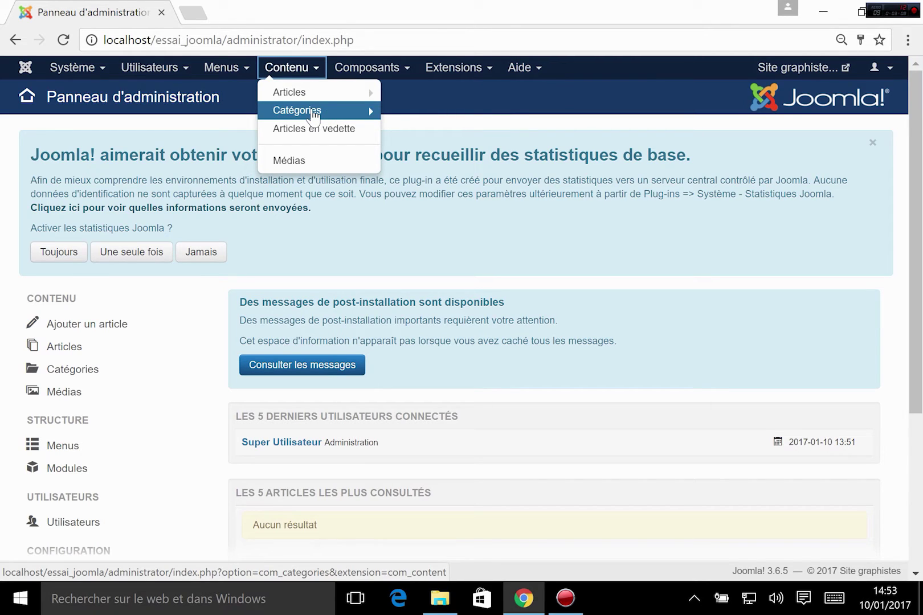
- From the Contenu > Catégories list, start a new article category with Nouveau
{"action": "left_click", "coordinate": [313, 112]}
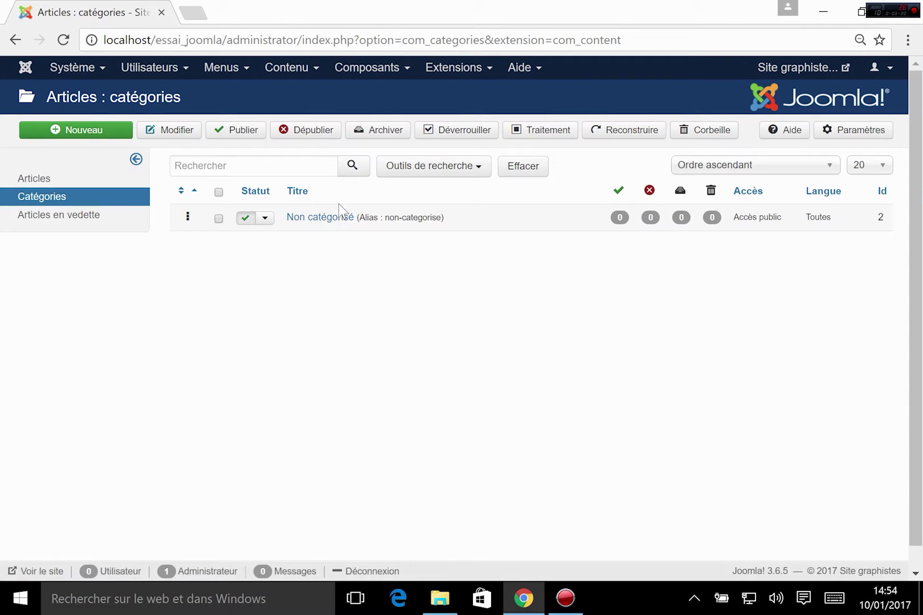
{"action": "scroll", "coordinate": [294, 379], "scroll_direction": "down", "scroll_amount": 1}
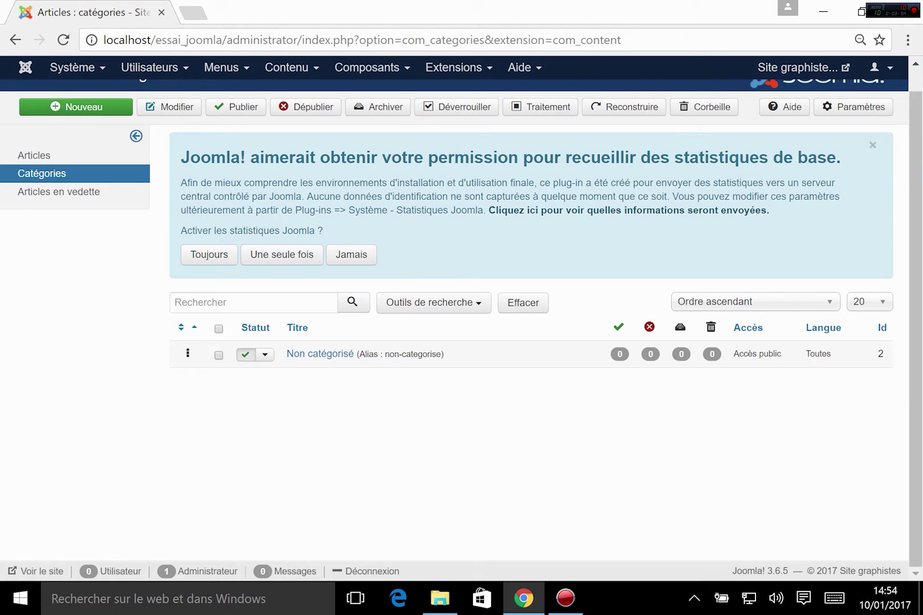
{"action": "left_click", "coordinate": [93, 116]}
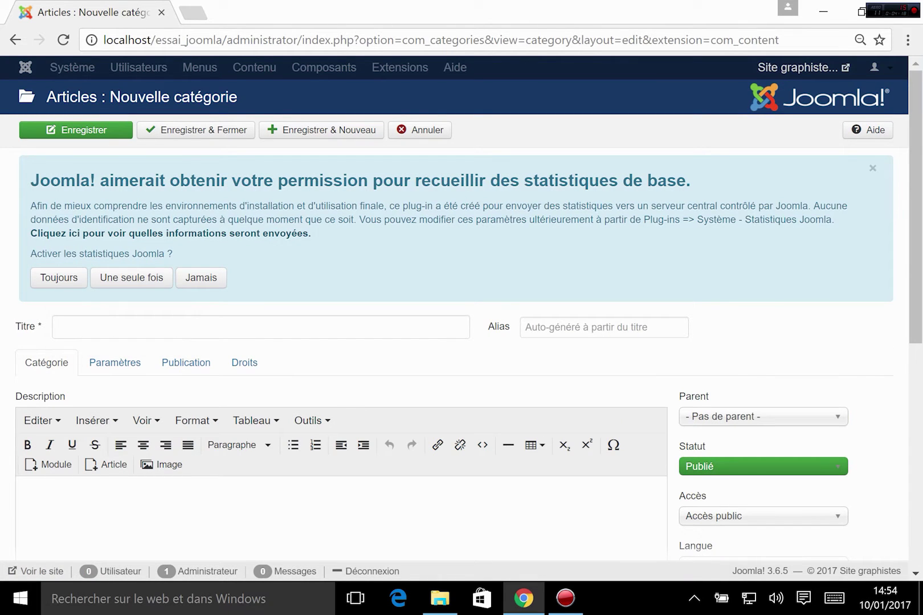
- Title the category 'Actualités' and describe it as 'Retrouvez ici l'intégralité de nos actualités.'
{"action": "left_click", "coordinate": [98, 317]}
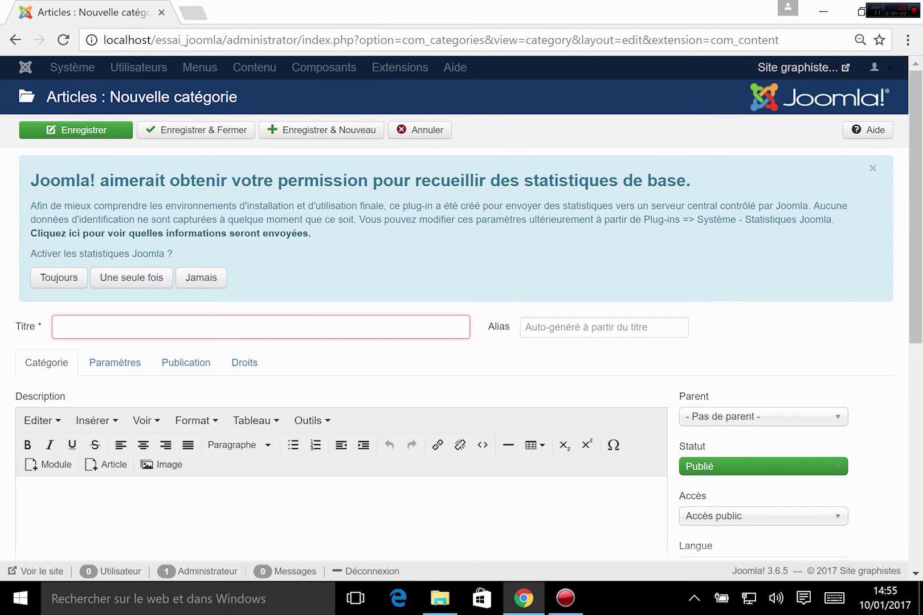
{"action": "type", "text": "Actuali"}
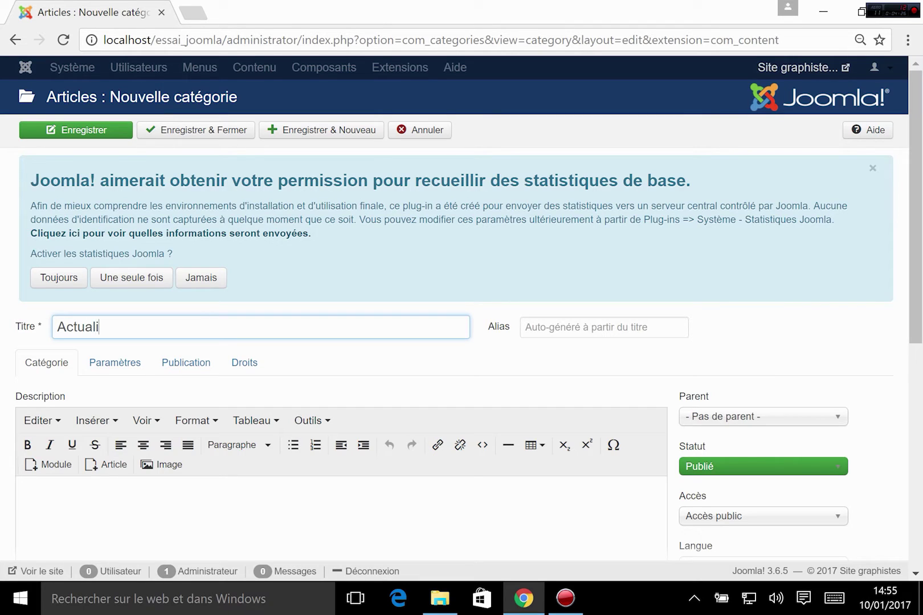
{"action": "type", "text": "tés"}
{"action": "scroll", "coordinate": [365, 319], "scroll_direction": "down", "scroll_amount": 3}
{"action": "left_click", "coordinate": [134, 375]}
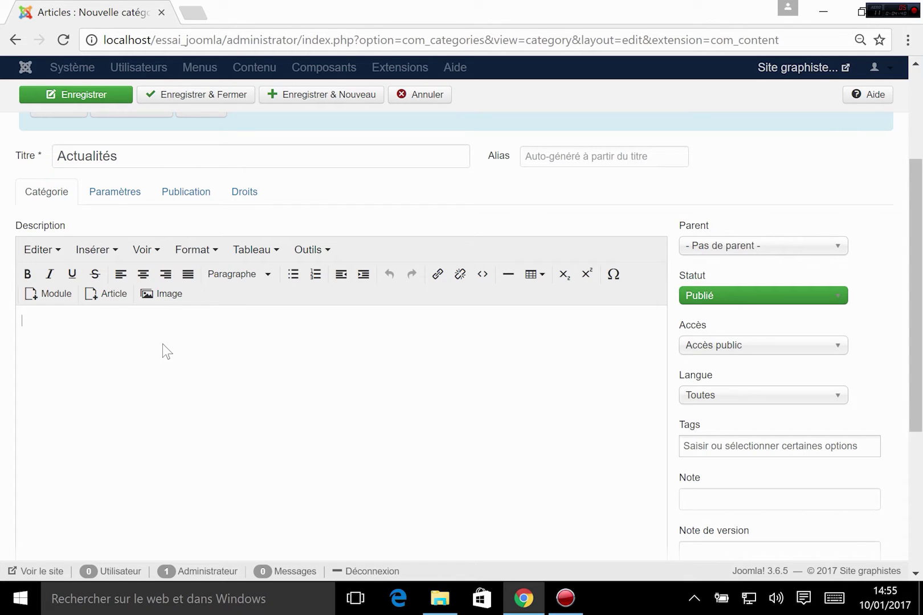
{"action": "type", "text": "Retrouvez ici l'intégralité de nos a"}
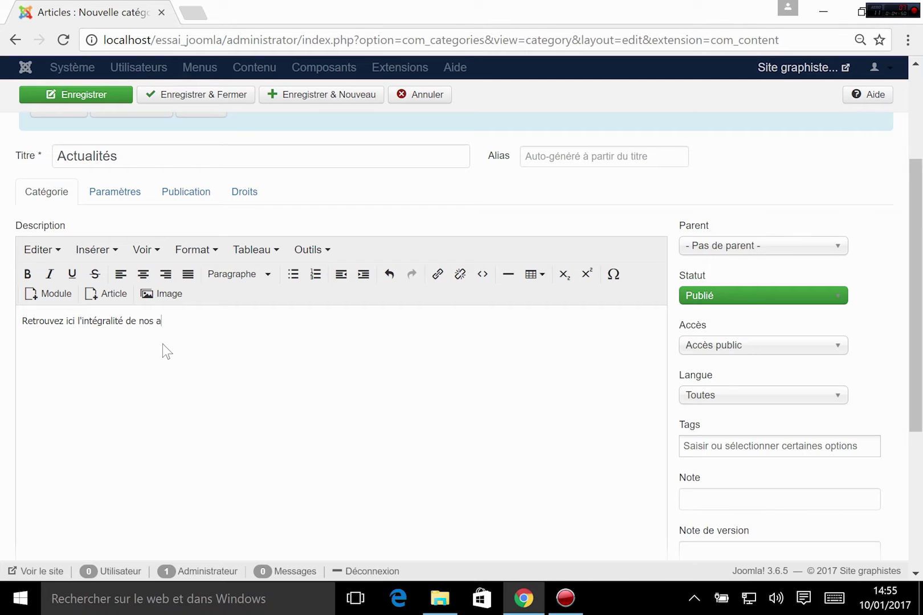
{"action": "type", "text": "ctualités."}
{"action": "scroll", "coordinate": [253, 385], "scroll_direction": "down", "scroll_amount": 3}
{"action": "scroll", "coordinate": [253, 386], "scroll_direction": "up", "scroll_amount": 6}
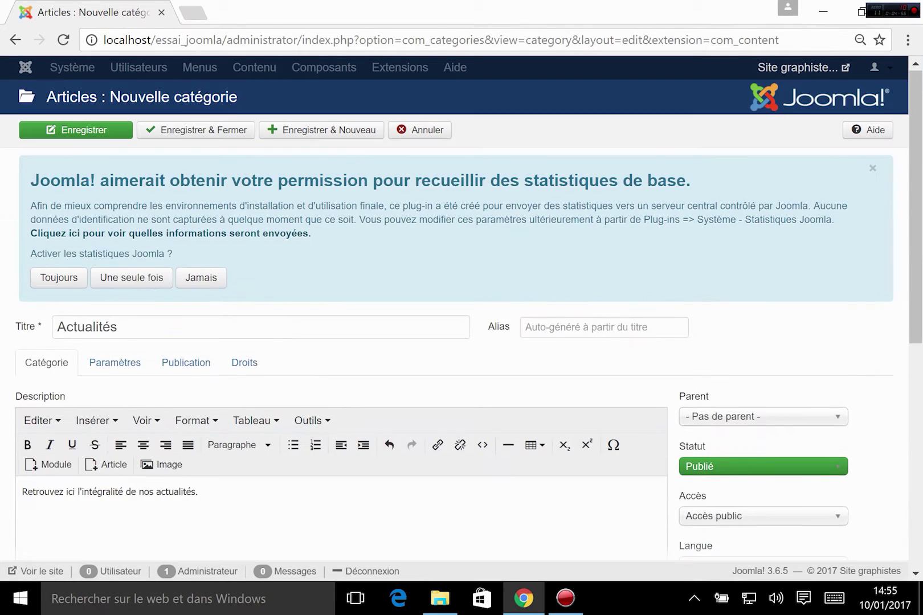
{"action": "scroll", "coordinate": [210, 343], "scroll_direction": "down", "scroll_amount": 7}
{"action": "scroll", "coordinate": [217, 334], "scroll_direction": "up", "scroll_amount": 7}
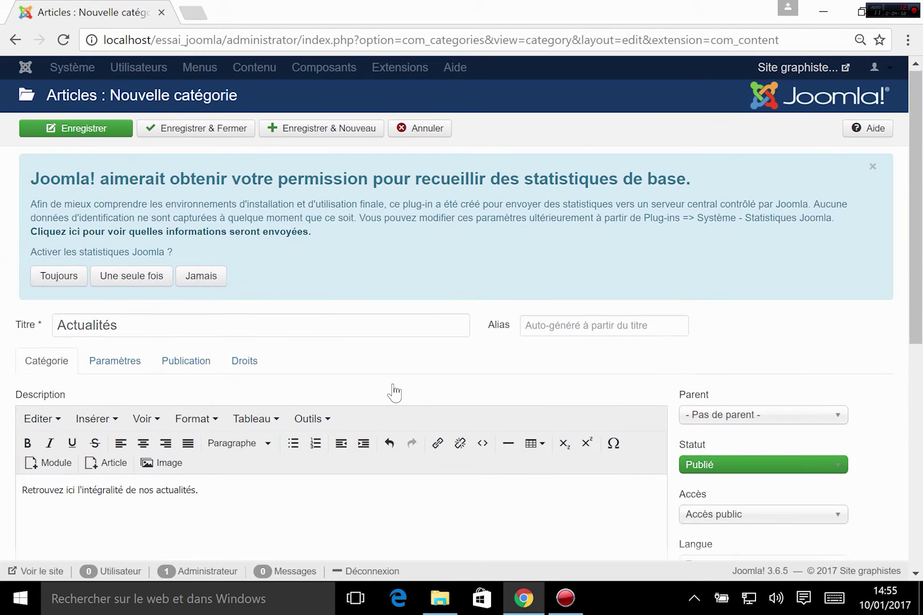
{"action": "scroll", "coordinate": [797, 370], "scroll_direction": "down", "scroll_amount": 5}
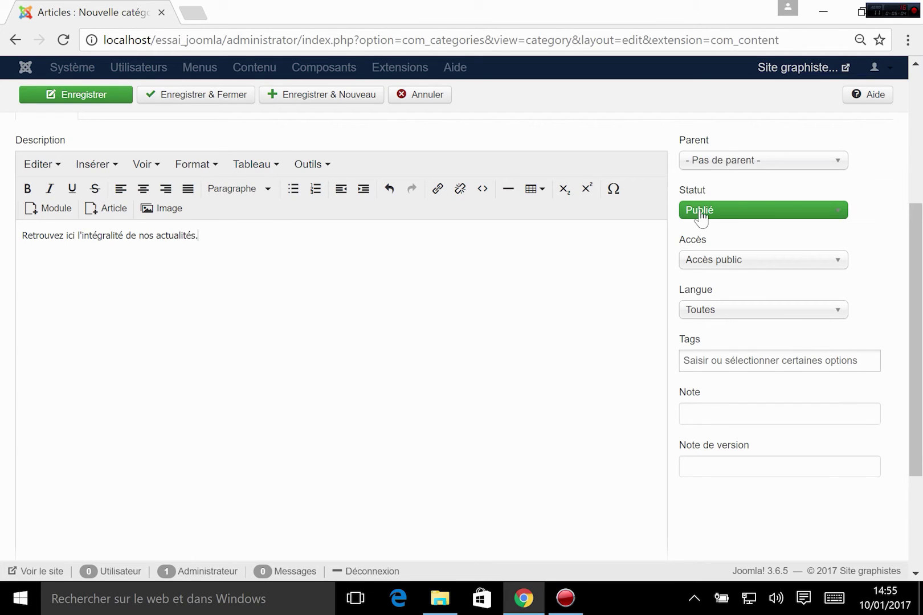
{"action": "left_click", "coordinate": [741, 214]}
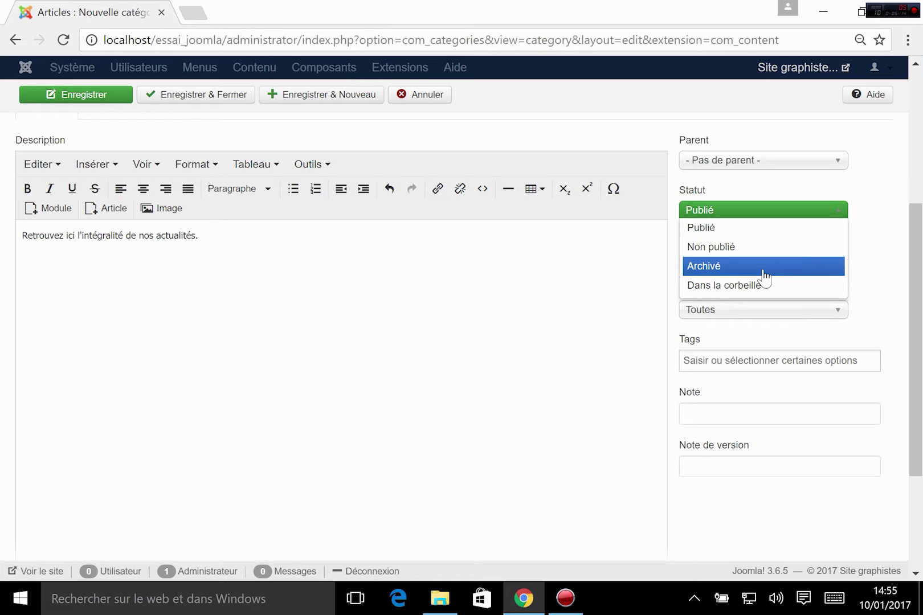
{"action": "left_click", "coordinate": [885, 250]}
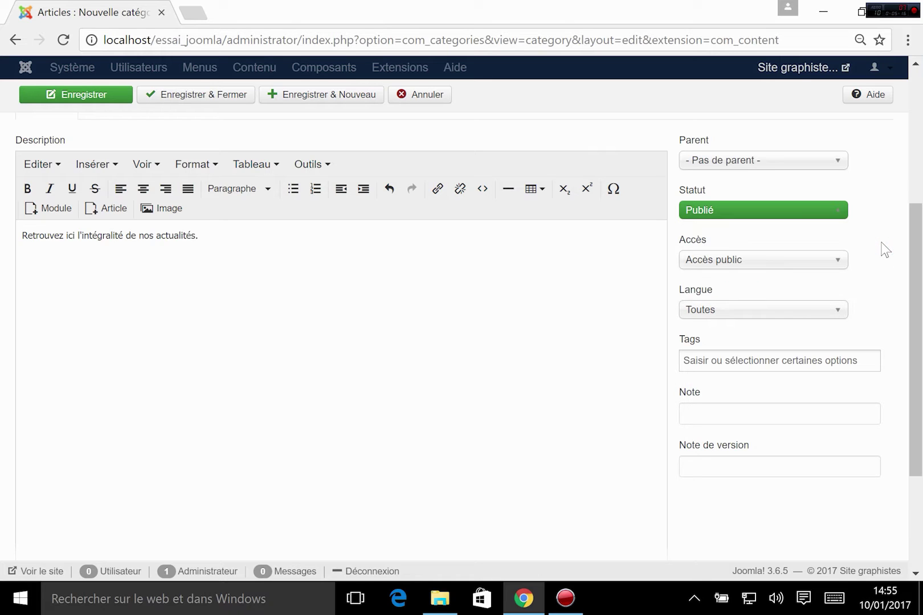
{"action": "scroll", "coordinate": [624, 353], "scroll_direction": "up", "scroll_amount": 3}
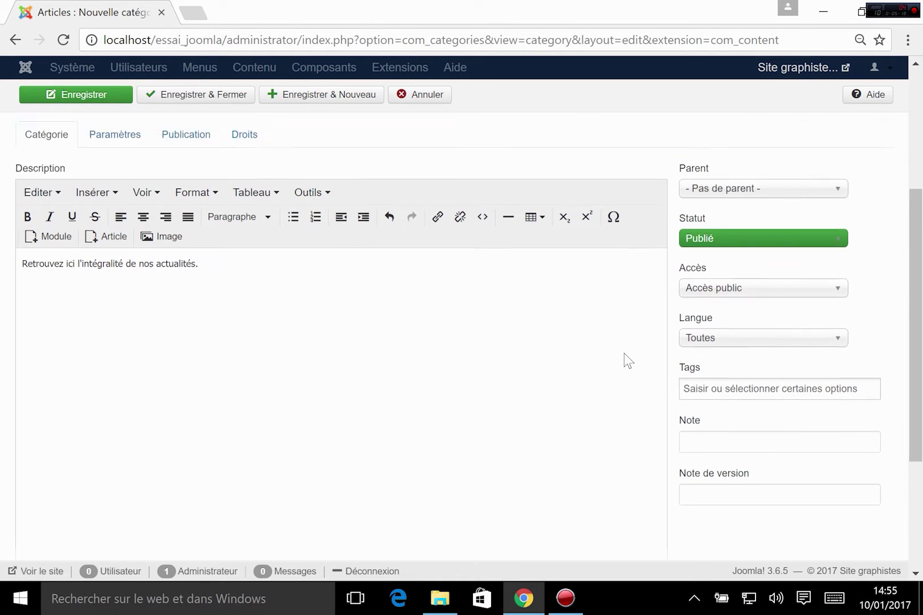
{"action": "left_click", "coordinate": [739, 432]}
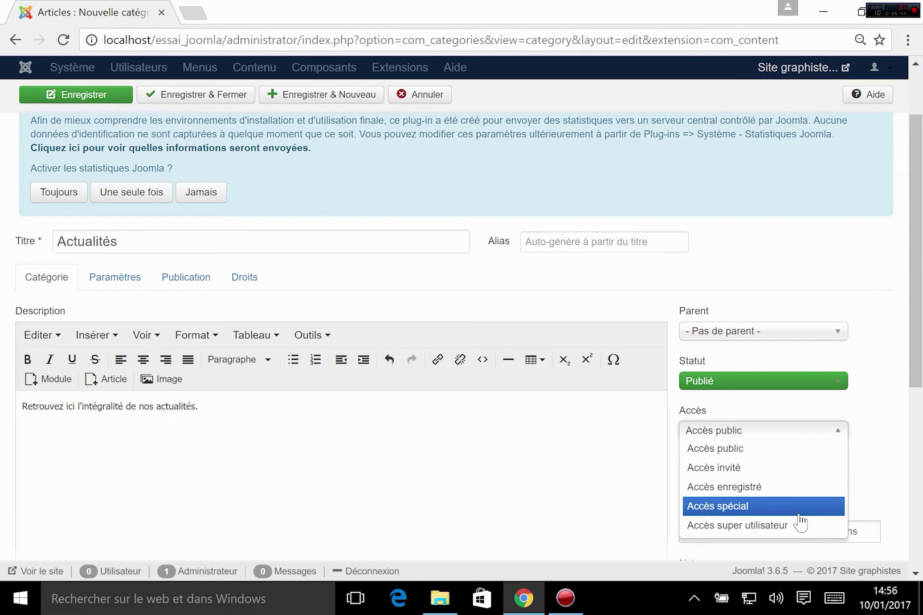
{"action": "left_click", "coordinate": [877, 448]}
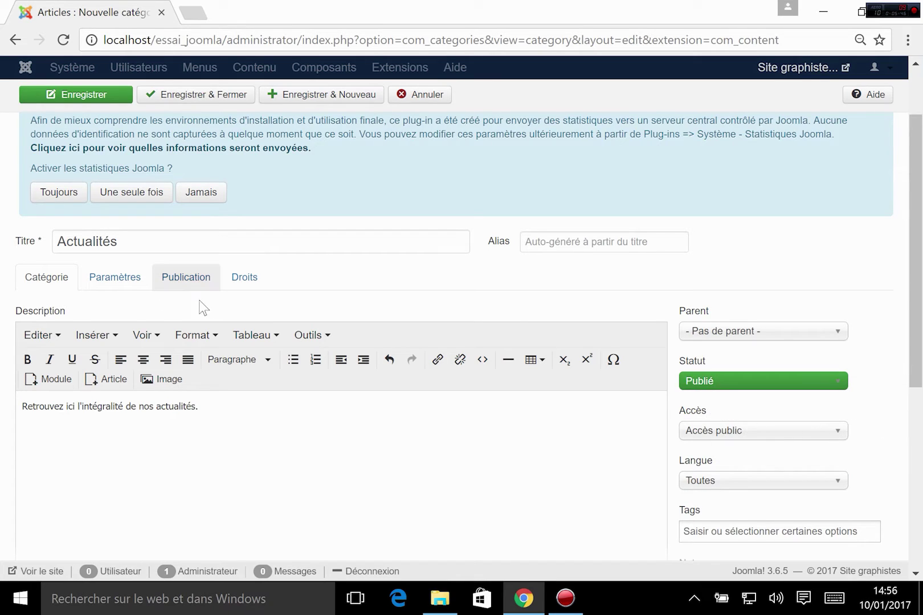
{"action": "scroll", "coordinate": [541, 371], "scroll_direction": "down", "scroll_amount": 3}
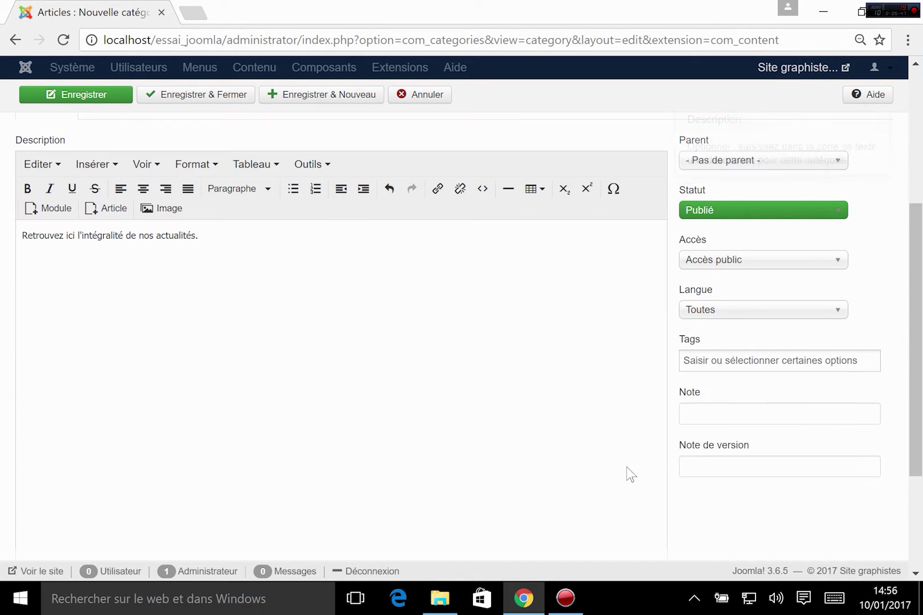
{"action": "left_click", "coordinate": [712, 317]}
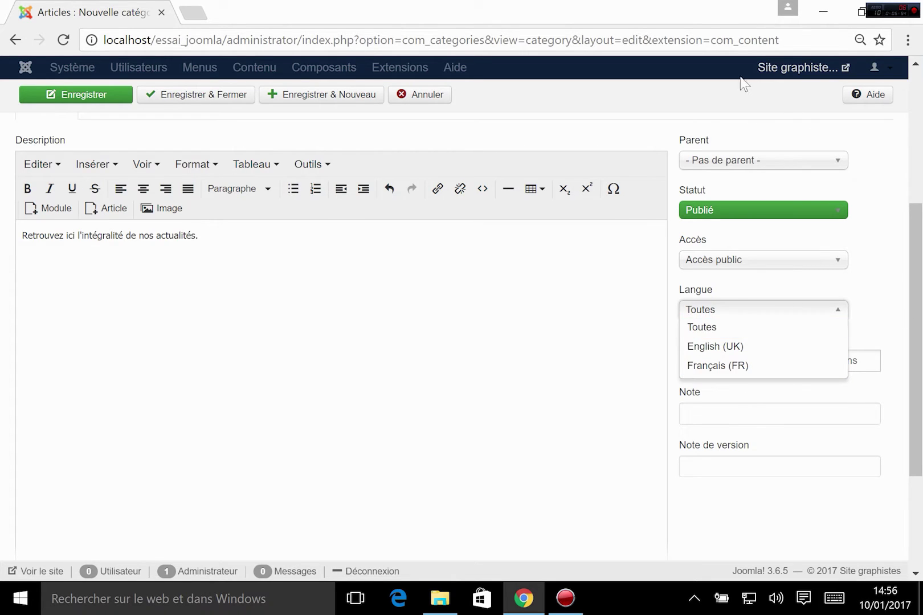
{"action": "left_click", "coordinate": [708, 328]}
{"action": "left_click", "coordinate": [874, 293]}
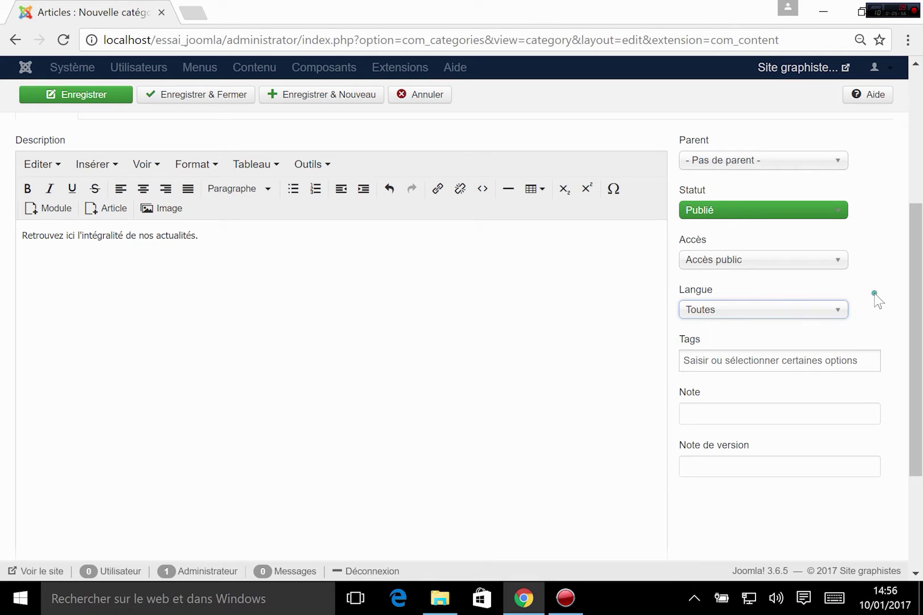
{"action": "scroll", "coordinate": [814, 323], "scroll_direction": "down", "scroll_amount": 1}
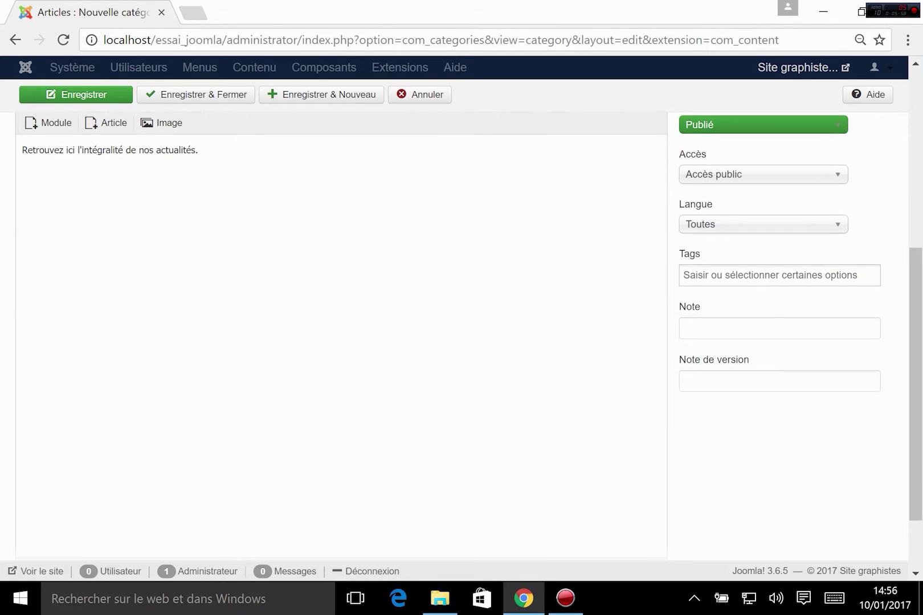
{"action": "mouse_move", "coordinate": [688, 261]}
{"action": "scroll", "coordinate": [716, 288], "scroll_direction": "up", "scroll_amount": 5}
{"action": "scroll", "coordinate": [402, 363], "scroll_direction": "down", "scroll_amount": 3}
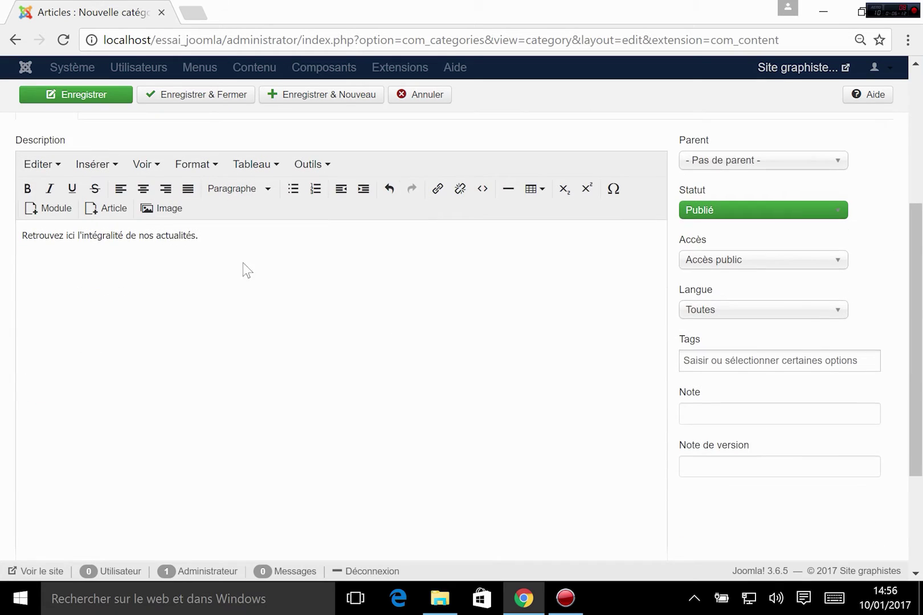
{"action": "left_click", "coordinate": [724, 361]}
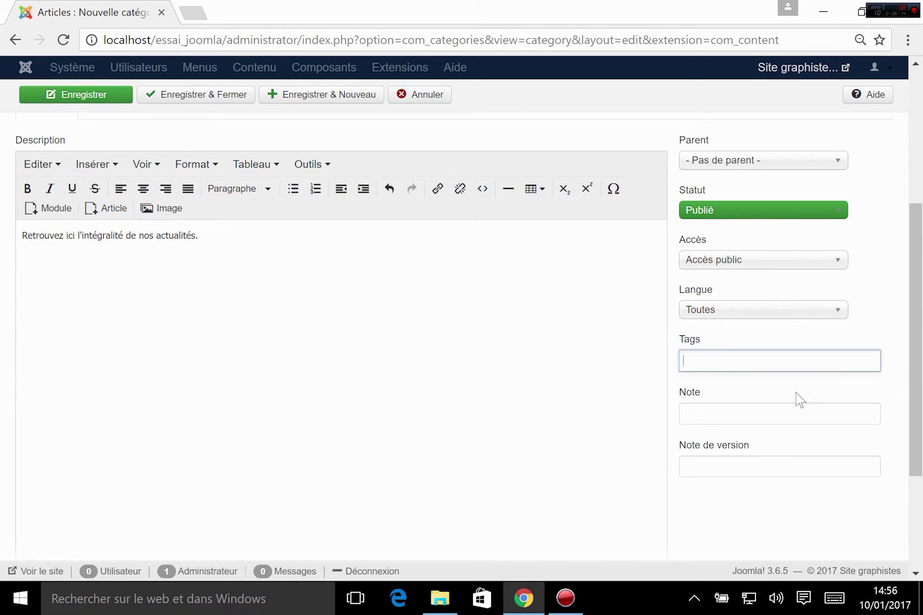
{"action": "left_click", "coordinate": [729, 524]}
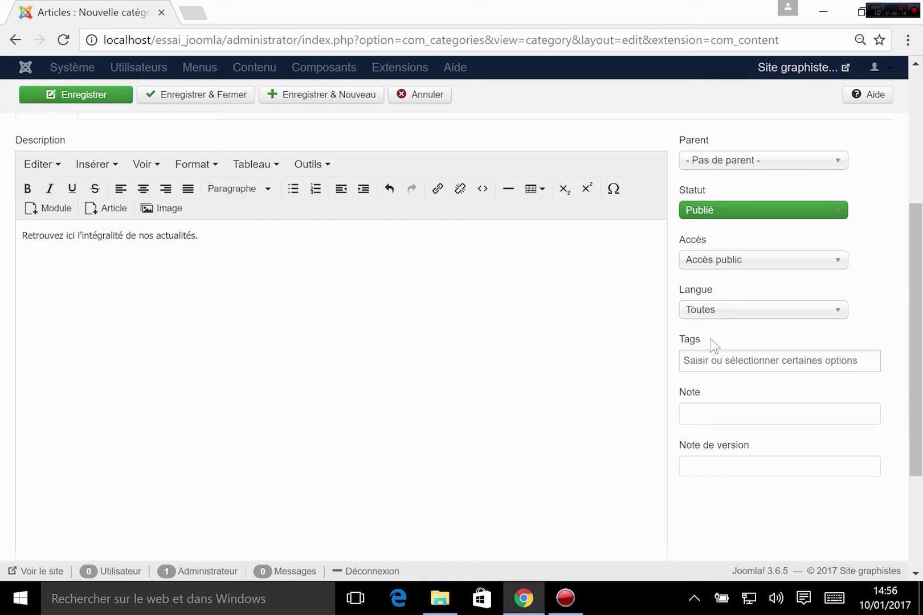
{"action": "scroll", "coordinate": [795, 365], "scroll_direction": "up", "scroll_amount": 5}
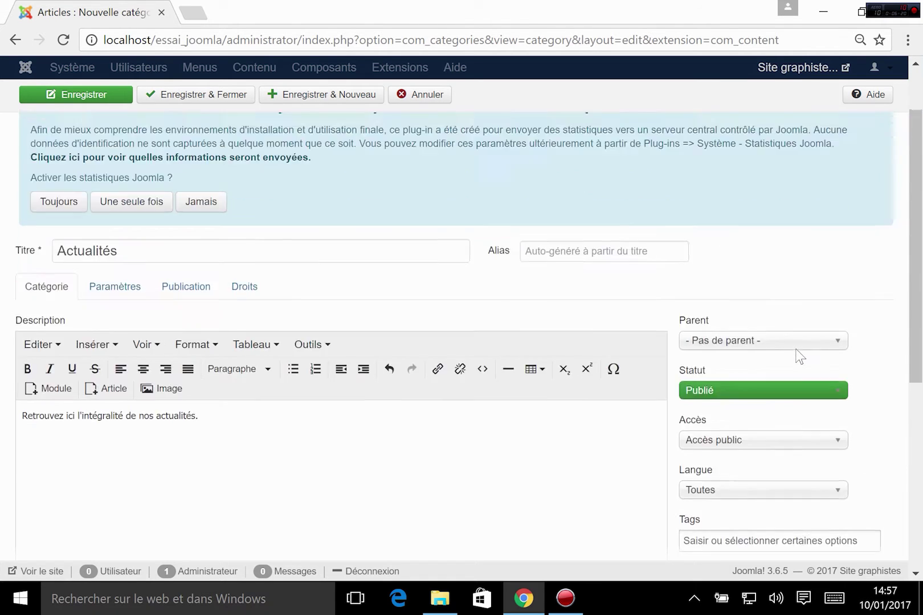
- Show the Actualités category's Paramètres tab and focus the Texte alternatif field
{"action": "scroll", "coordinate": [145, 310], "scroll_direction": "down", "scroll_amount": 2}
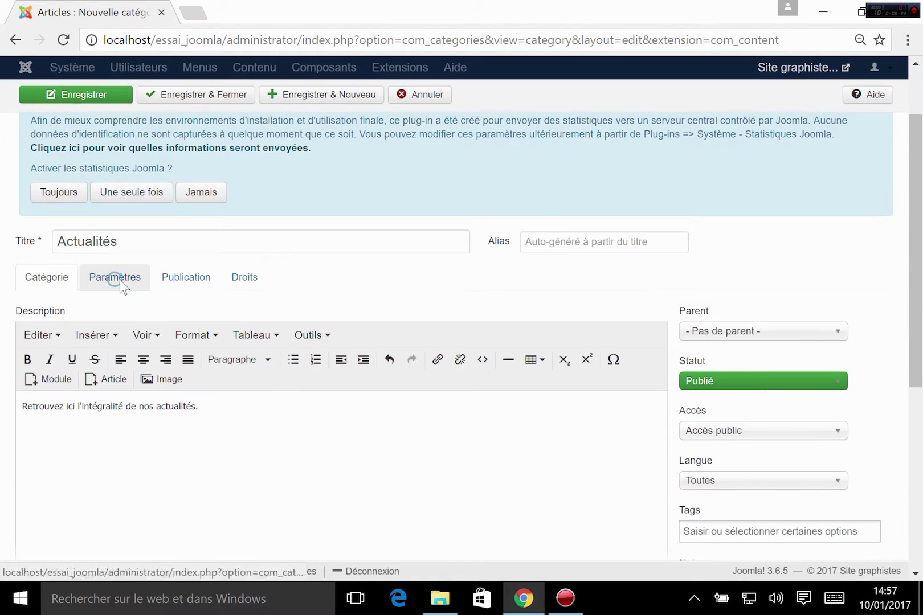
{"action": "left_click", "coordinate": [123, 283]}
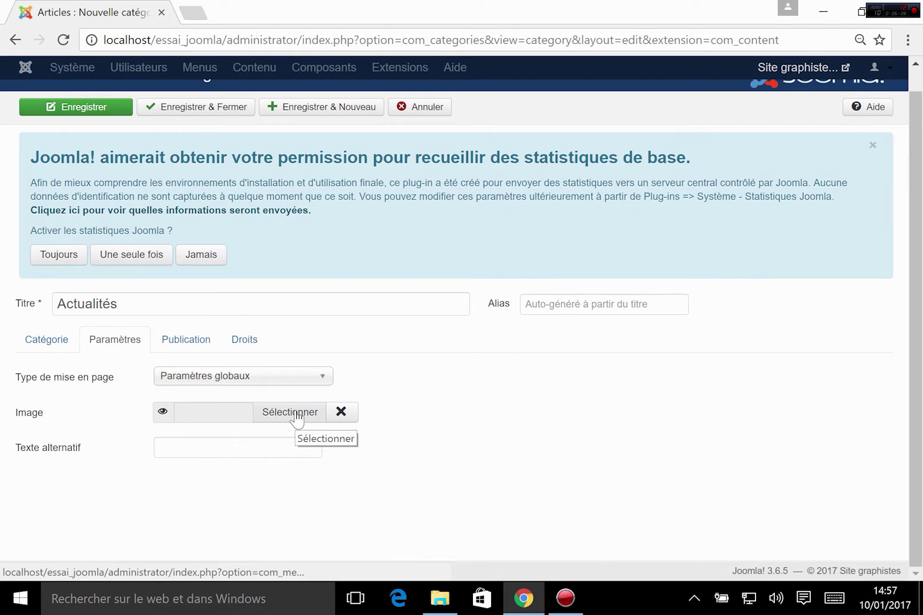
{"action": "left_click", "coordinate": [171, 441]}
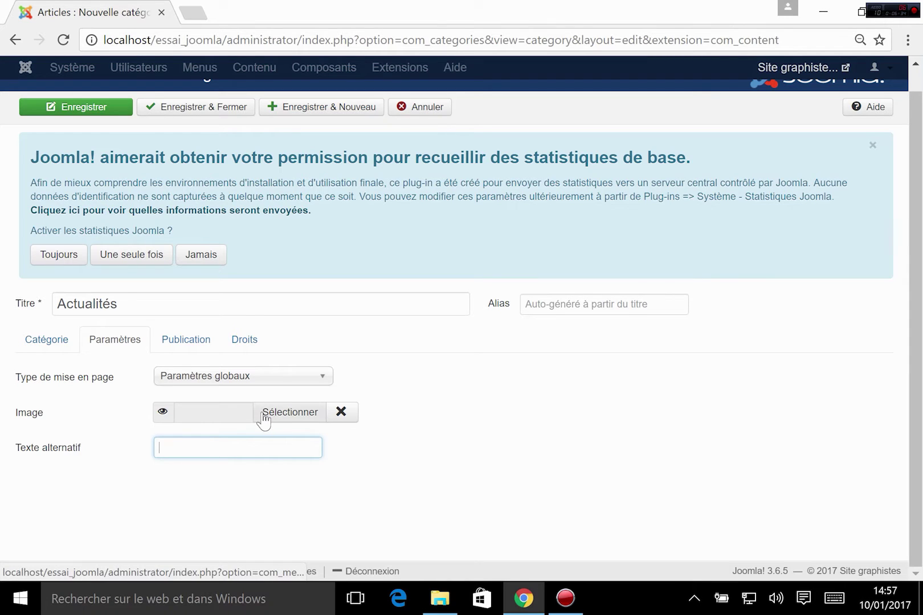
- On the Publication tab, leave meta description, keywords and author empty and Robots at Paramètres globaux
{"action": "left_click", "coordinate": [211, 338]}
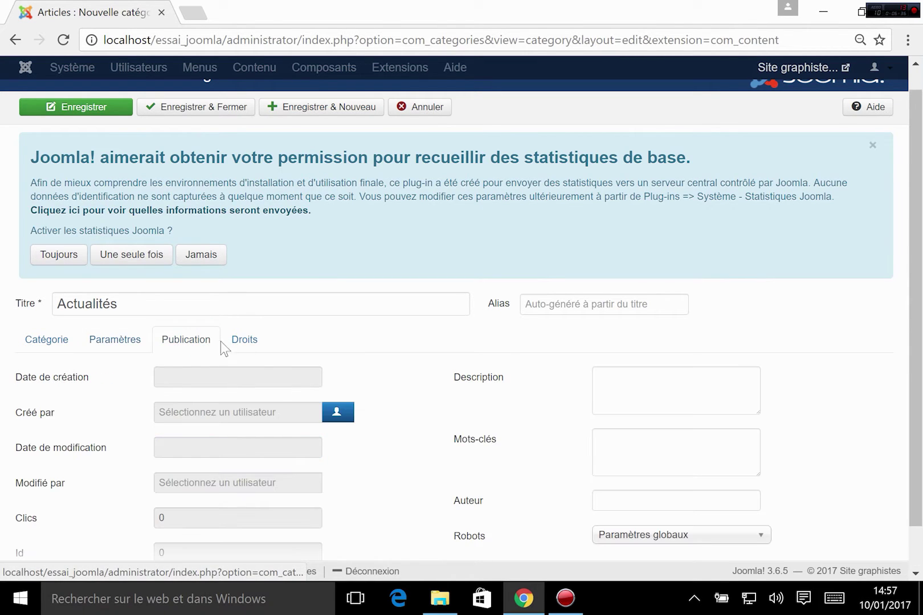
{"action": "scroll", "coordinate": [347, 348], "scroll_direction": "down", "scroll_amount": 1}
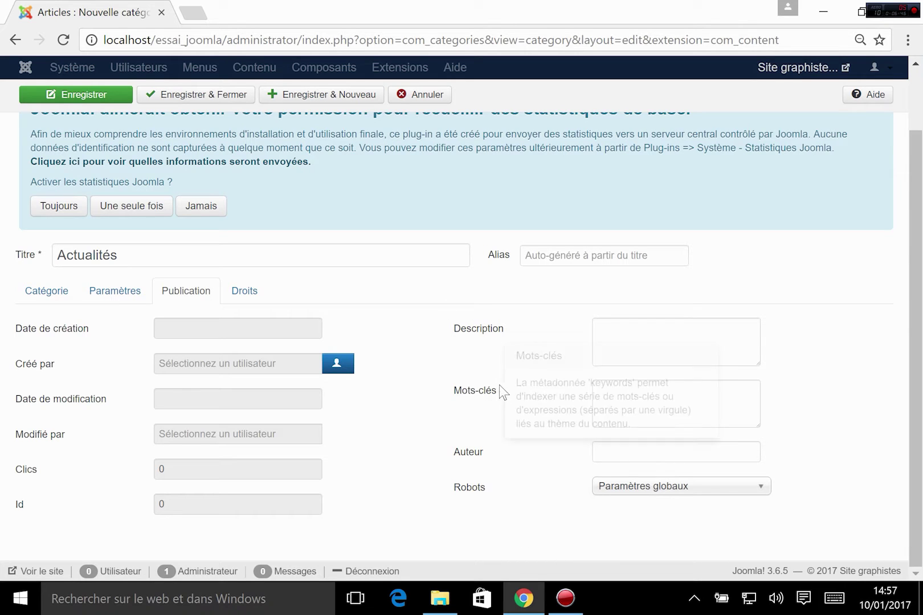
{"action": "left_click", "coordinate": [614, 326]}
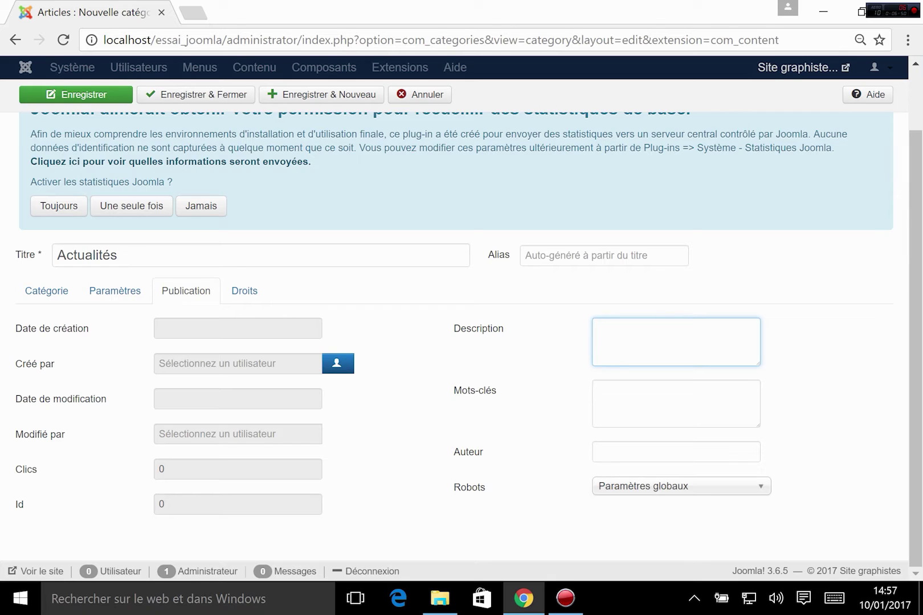
{"action": "left_click", "coordinate": [645, 380]}
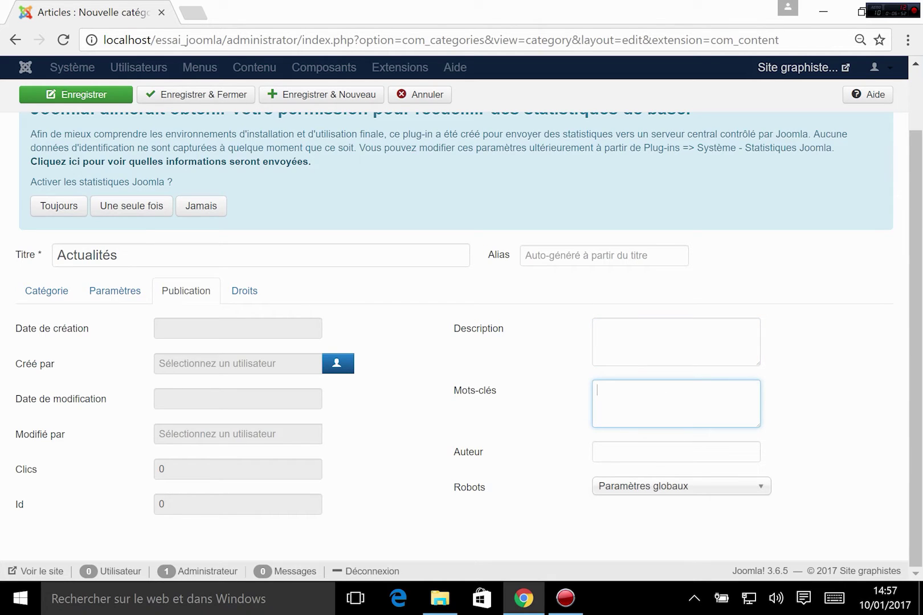
{"action": "left_click", "coordinate": [606, 449]}
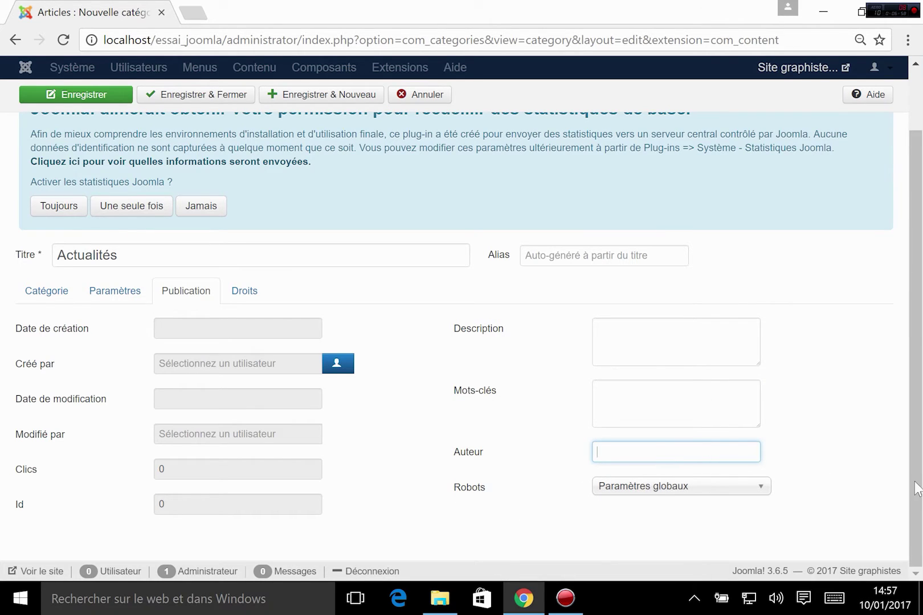
{"action": "left_click", "coordinate": [788, 476]}
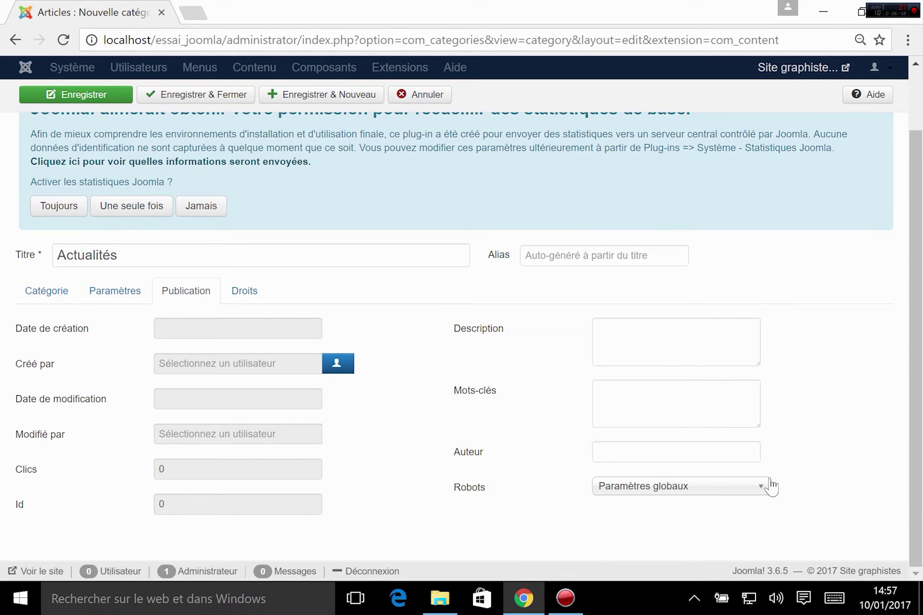
{"action": "left_click", "coordinate": [717, 489]}
{"action": "scroll", "coordinate": [712, 489], "scroll_direction": "down", "scroll_amount": 1}
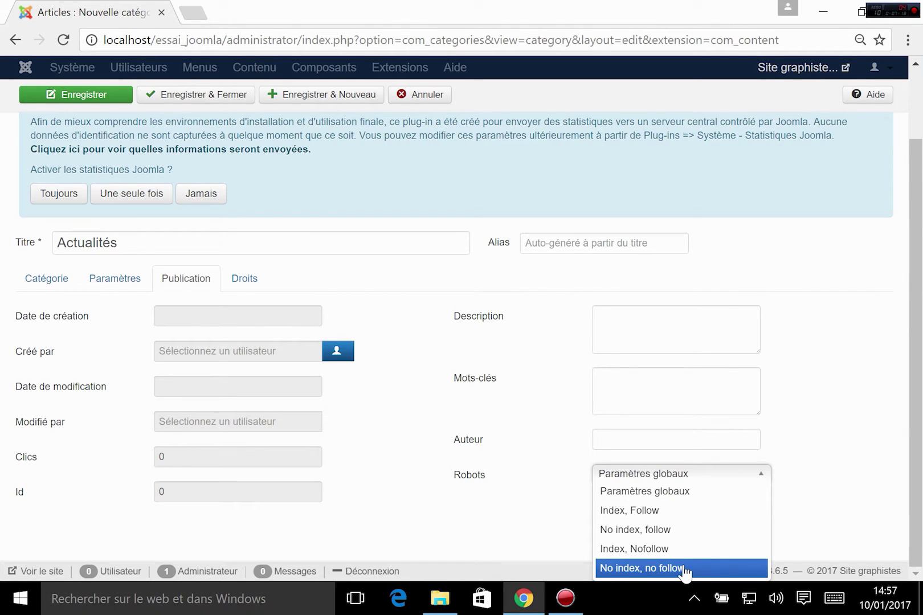
{"action": "left_click", "coordinate": [836, 469]}
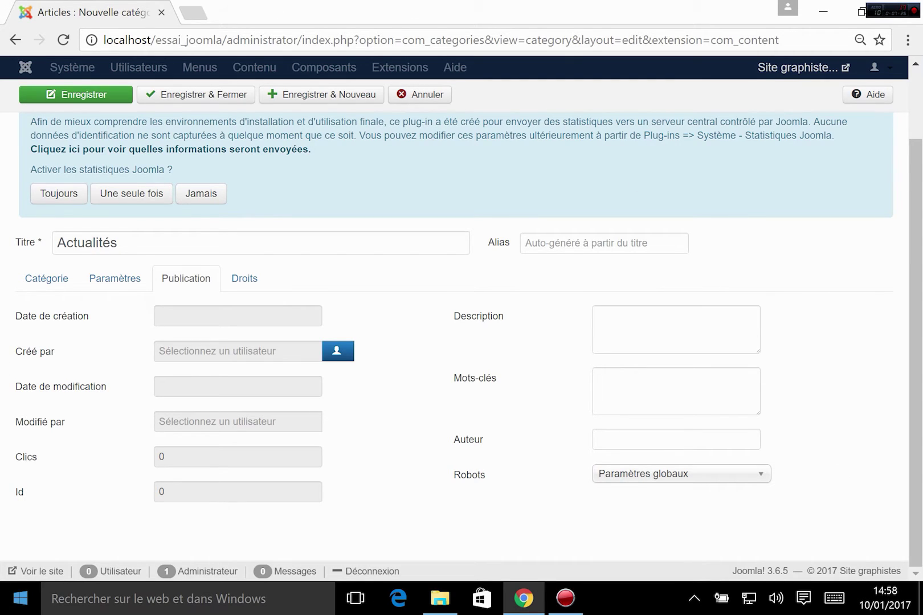
- Review the category's user-group permissions on the Droits tab
{"action": "left_click", "coordinate": [235, 286]}
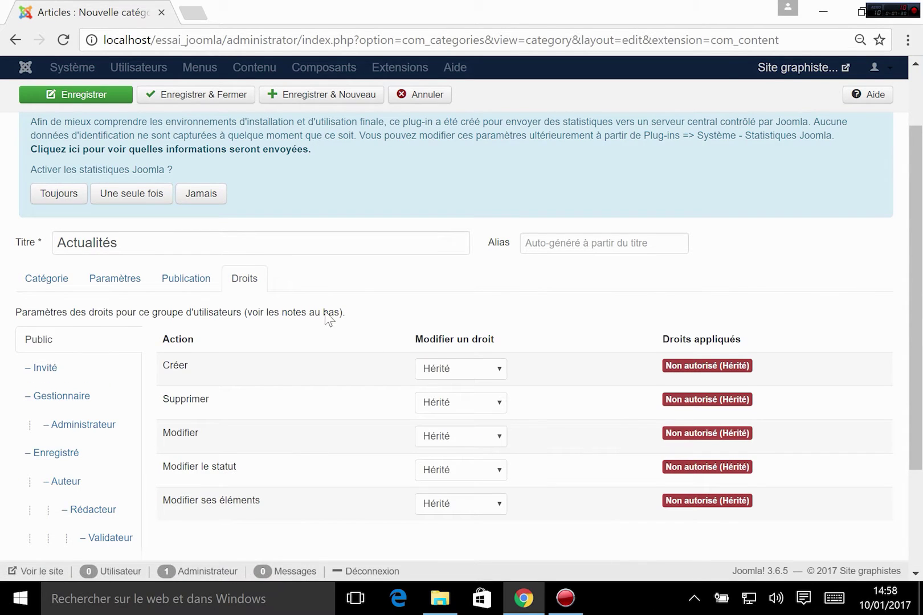
{"action": "scroll", "coordinate": [309, 344], "scroll_direction": "down", "scroll_amount": 3}
{"action": "scroll", "coordinate": [297, 348], "scroll_direction": "up", "scroll_amount": 4}
{"action": "scroll", "coordinate": [351, 388], "scroll_direction": "down", "scroll_amount": 2}
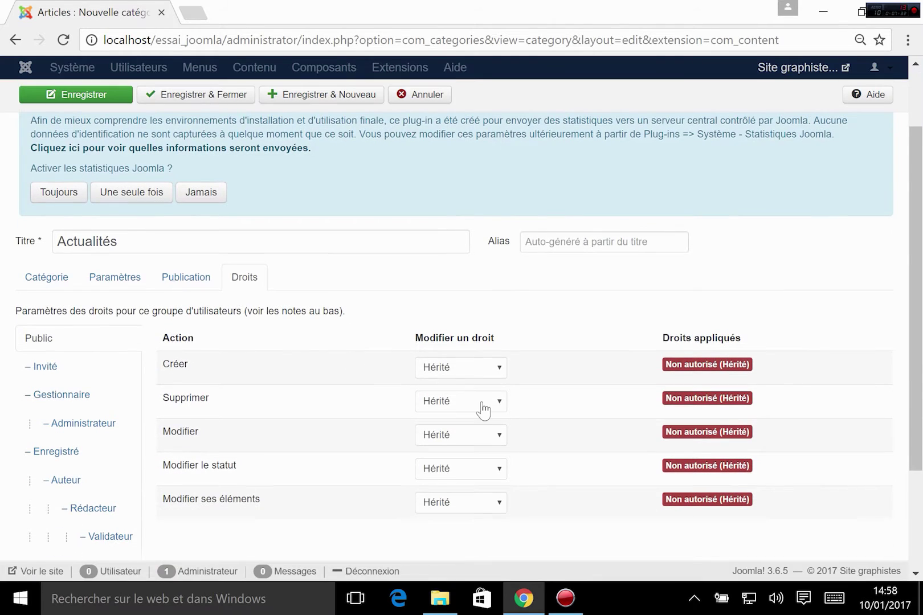
- Return to the Catégorie tab showing the description, status Publié and Accès public
{"action": "left_click", "coordinate": [34, 285]}
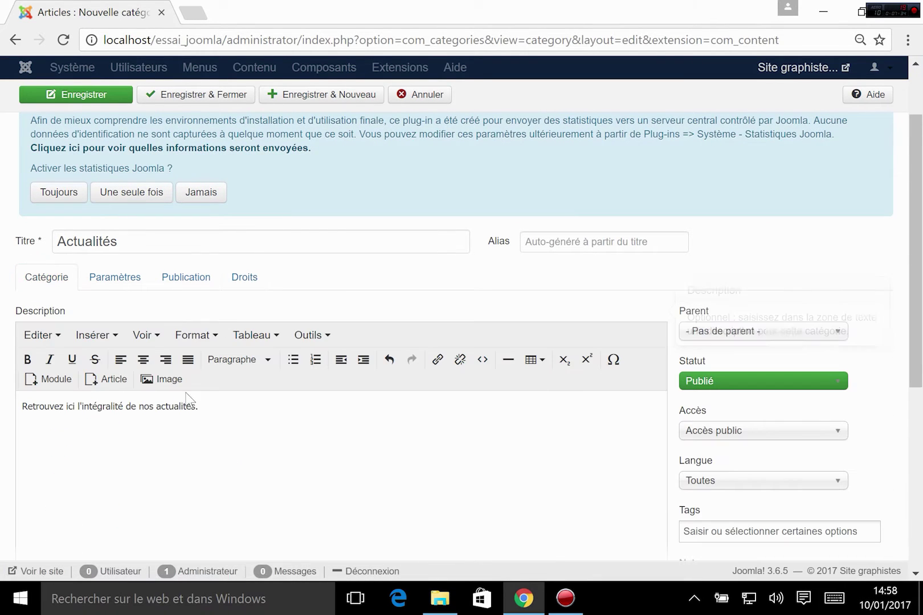
{"action": "scroll", "coordinate": [188, 330], "scroll_direction": "down", "scroll_amount": 2}
{"action": "scroll", "coordinate": [187, 327], "scroll_direction": "up", "scroll_amount": 2}
{"action": "scroll", "coordinate": [632, 410], "scroll_direction": "down", "scroll_amount": 3}
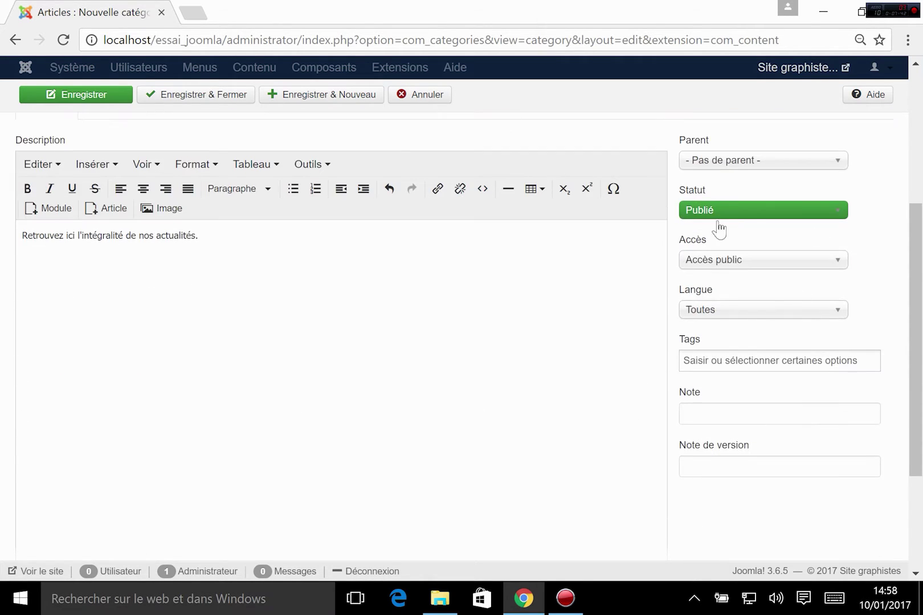
{"action": "scroll", "coordinate": [706, 225], "scroll_direction": "up", "scroll_amount": 5}
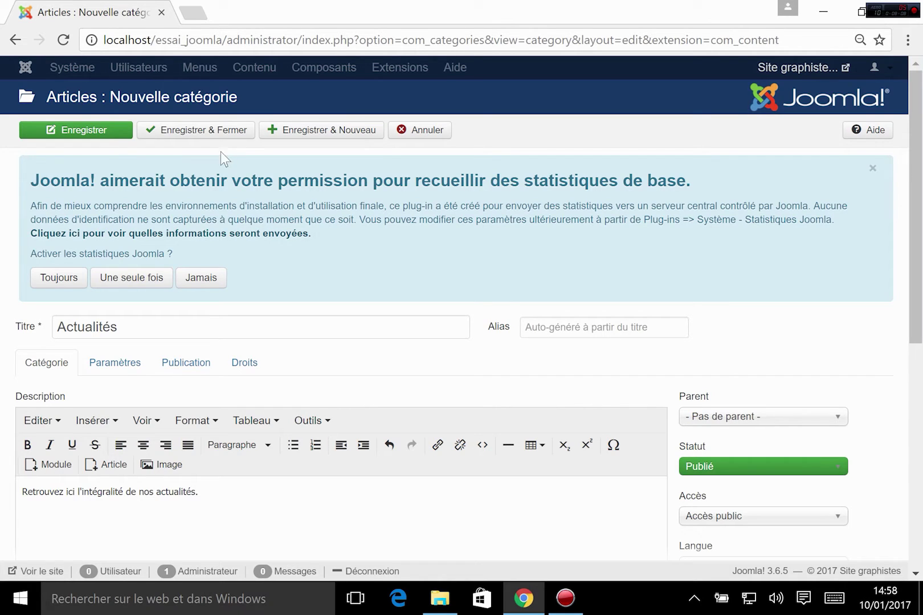
- Save and close the Actualités category, then decline the statistics banner with Jamais
{"action": "left_click", "coordinate": [223, 130]}
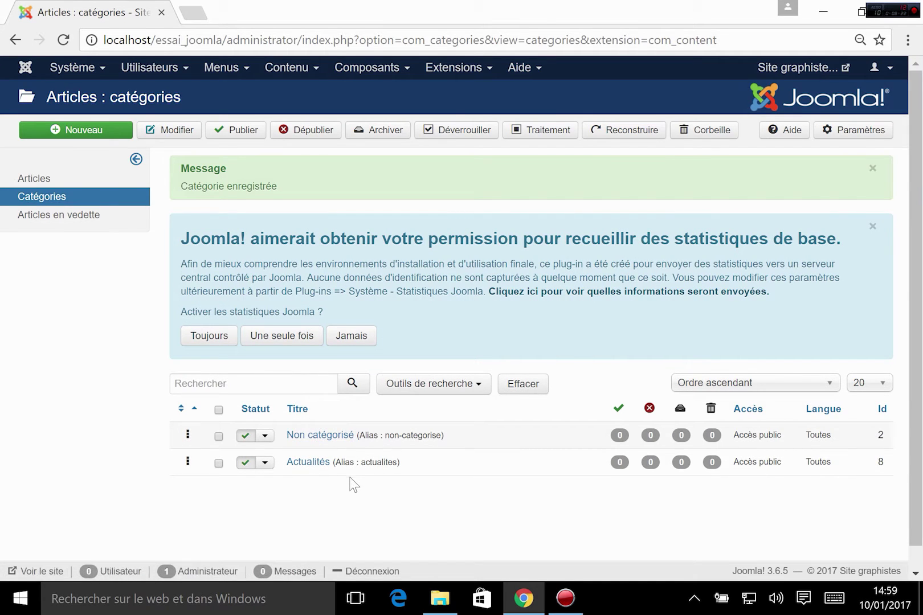
{"action": "scroll", "coordinate": [367, 504], "scroll_direction": "down", "scroll_amount": 1}
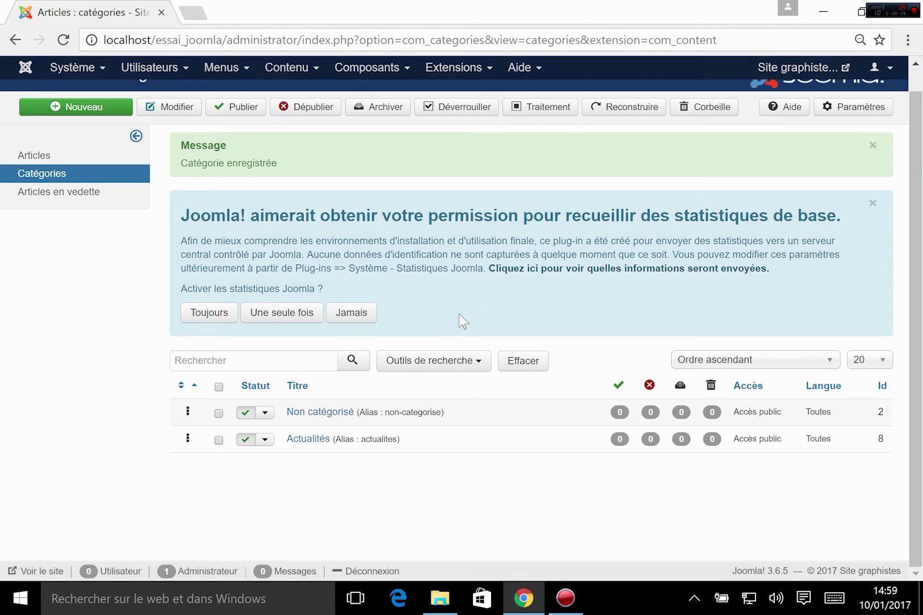
{"action": "left_click", "coordinate": [352, 312]}
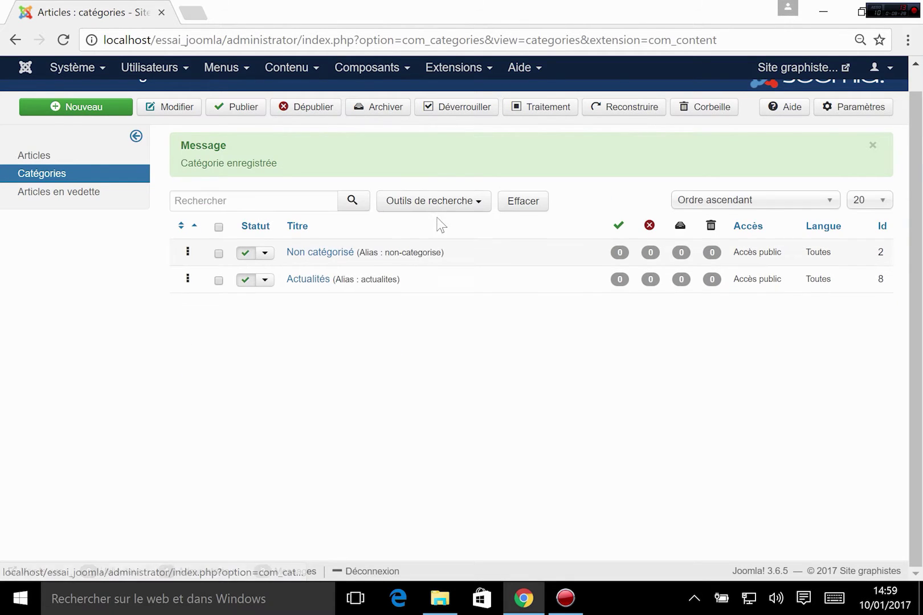
{"action": "scroll", "coordinate": [286, 425], "scroll_direction": "up", "scroll_amount": 1}
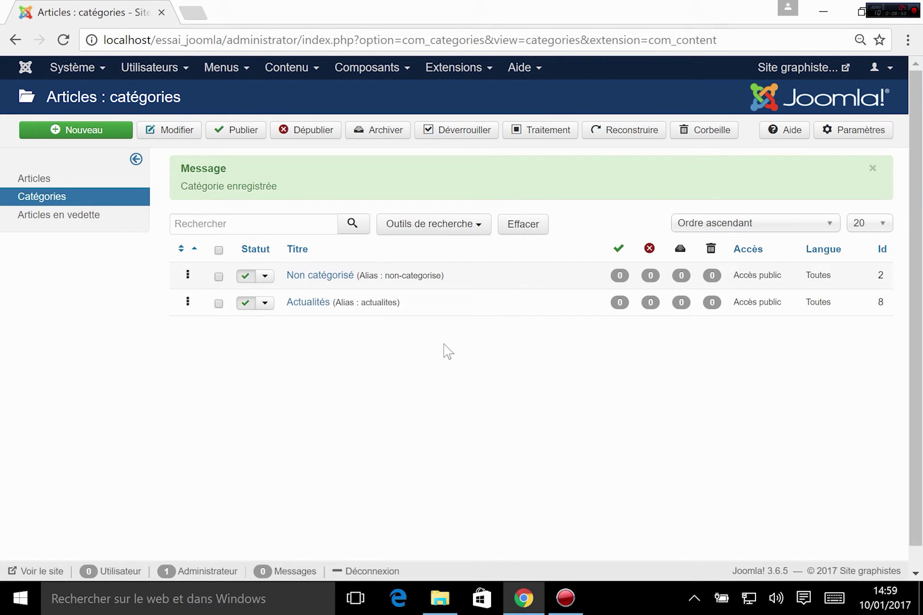
- Create and save 'Graphisme 2D' under parent Actualités, described 'Retrouvez ici toute l'actu concernant l'infographie 2D.'
{"action": "left_click", "coordinate": [84, 131]}
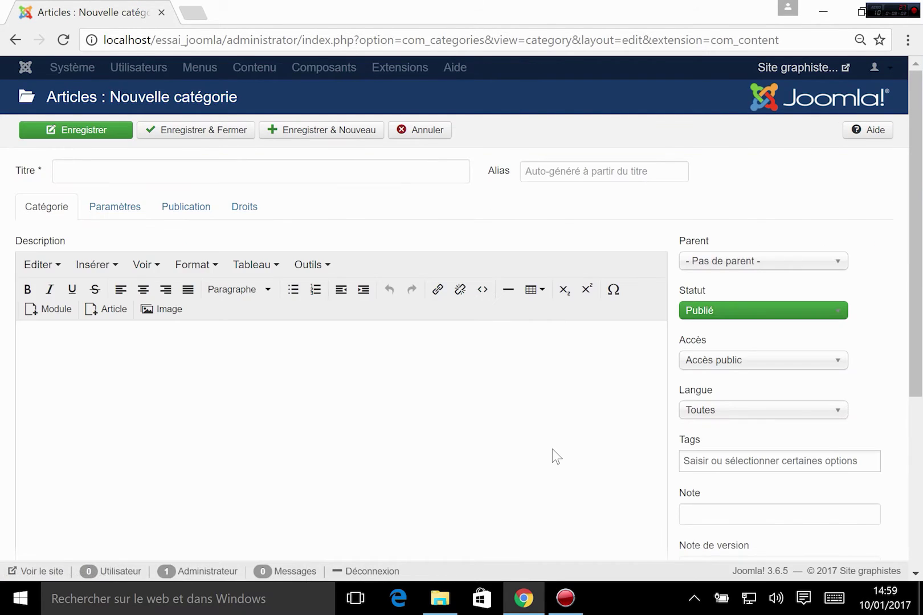
{"action": "left_click", "coordinate": [227, 169]}
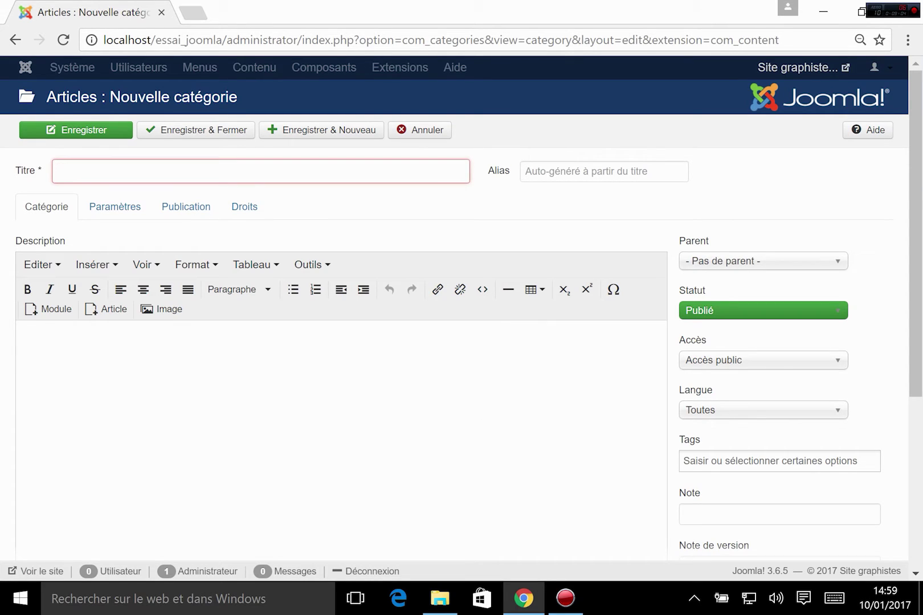
{"action": "type", "text": "Grap"}
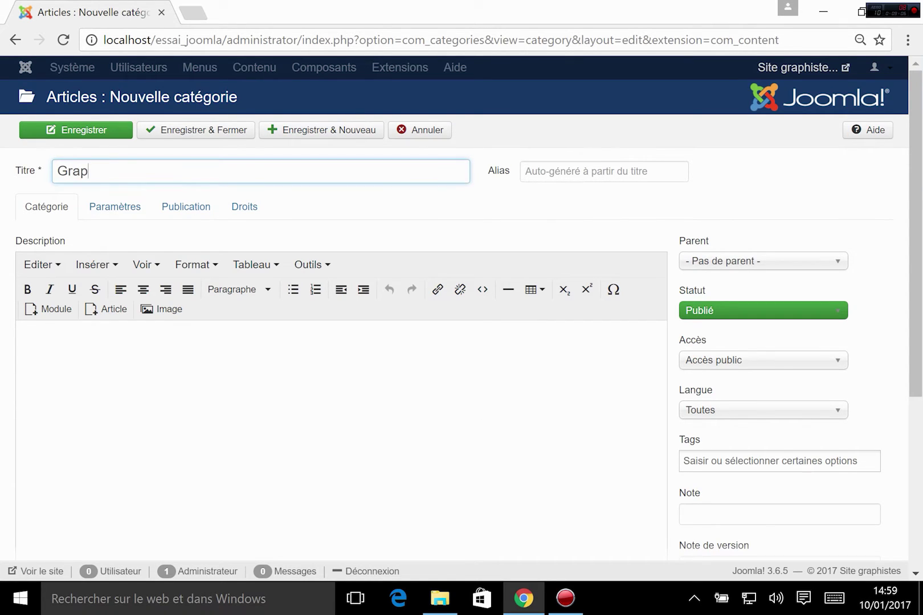
{"action": "type", "text": "hisme 2D"}
{"action": "left_click", "coordinate": [164, 397]}
{"action": "type", "text": "Retro"}
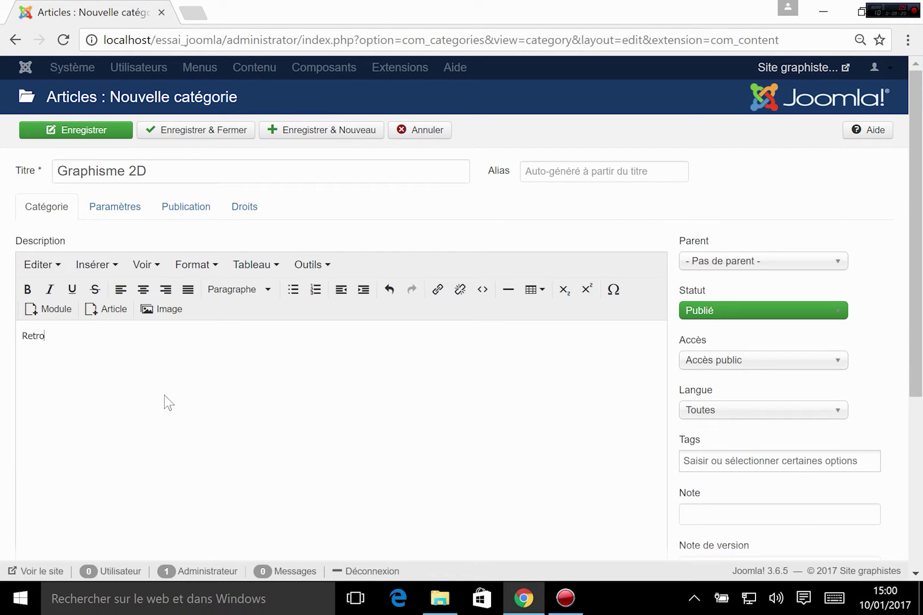
{"action": "type", "text": "uvez ici toute l'actu concernan"}
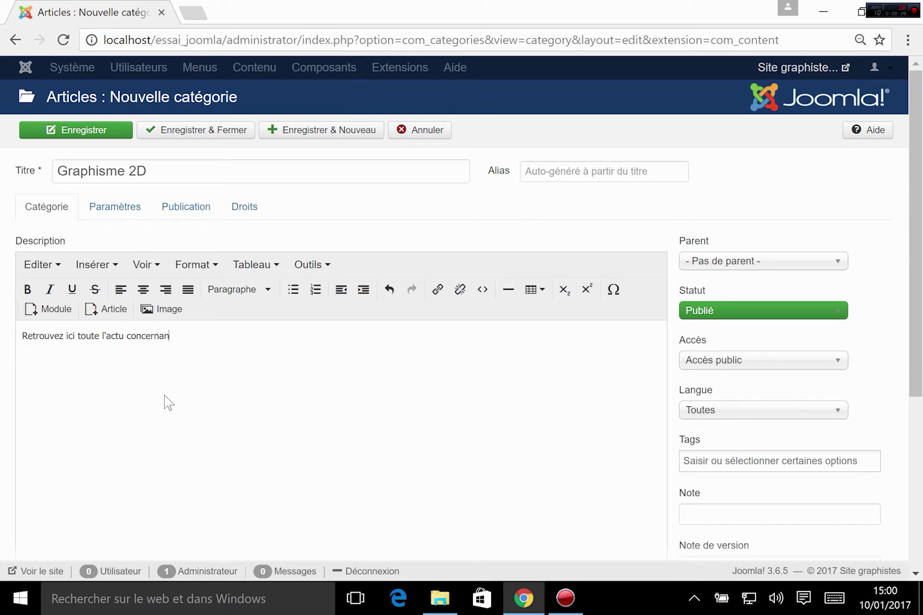
{"action": "type", "text": "t l'infographie 2D."}
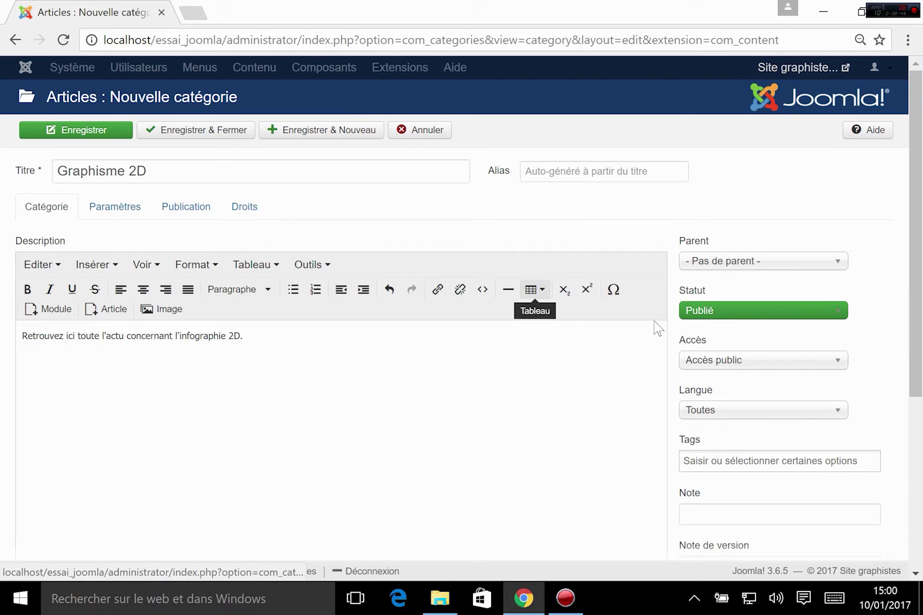
{"action": "left_click", "coordinate": [818, 261]}
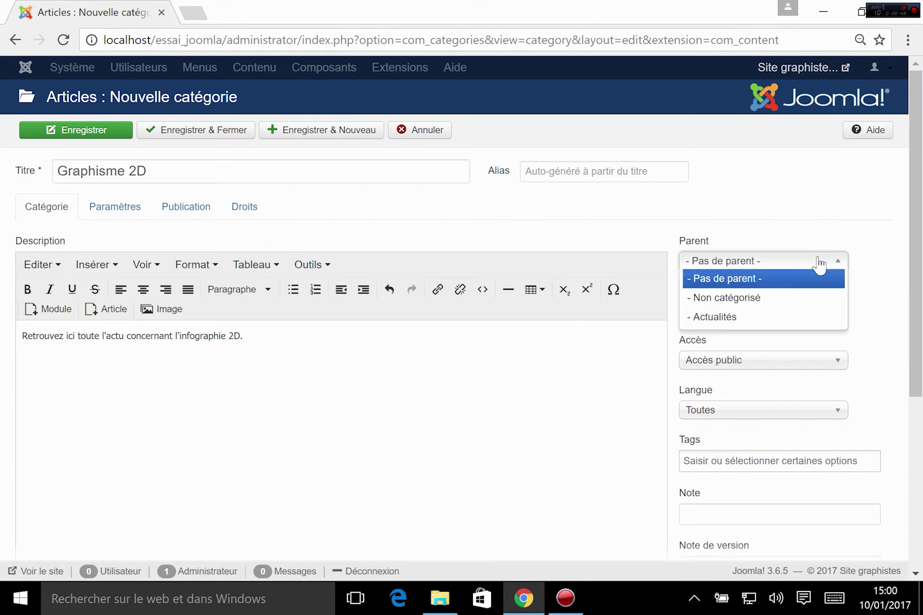
{"action": "left_click", "coordinate": [714, 318]}
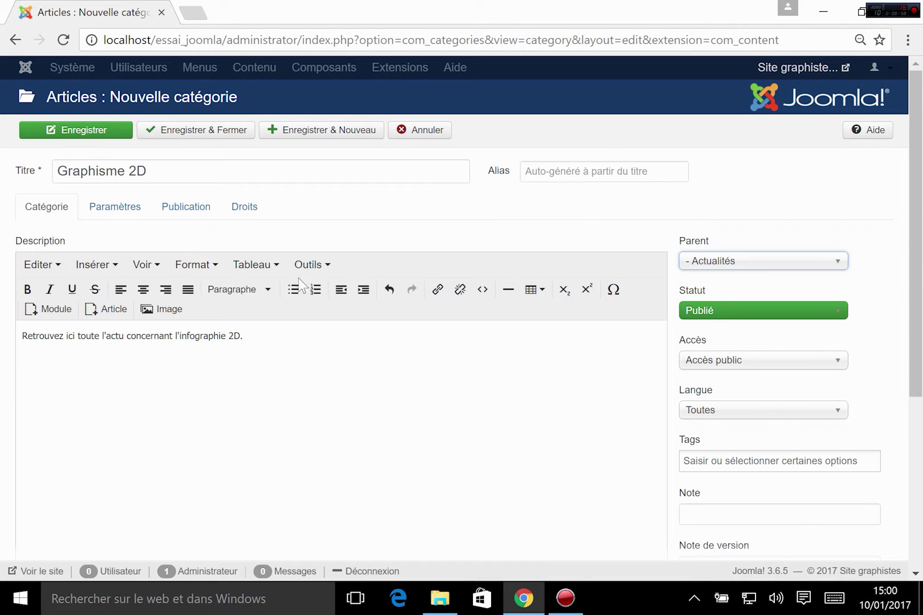
{"action": "left_click", "coordinate": [166, 130]}
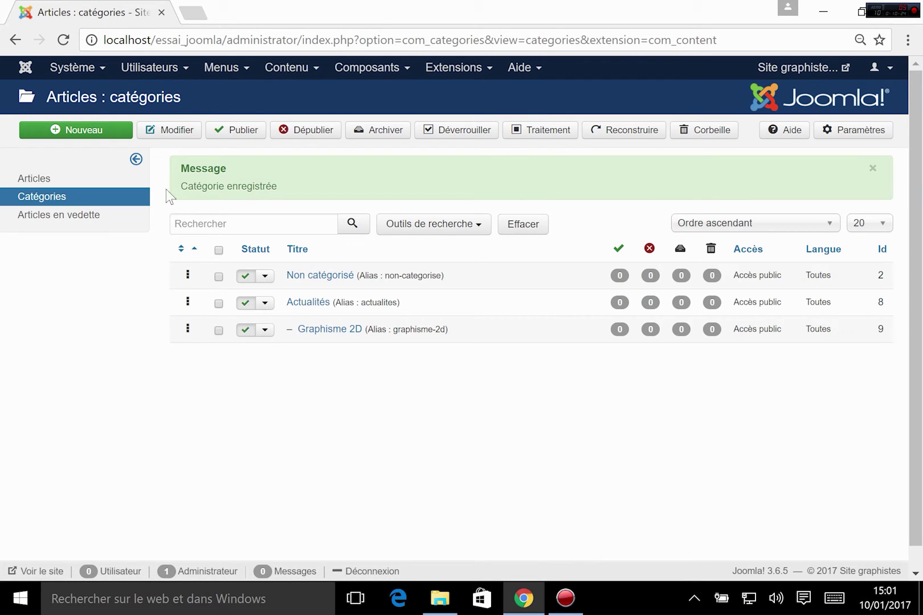
- Create a 'Graphisme 3D' category with parent Actualités and save it with Enregistrer & Nouveau
{"action": "left_click", "coordinate": [88, 137]}
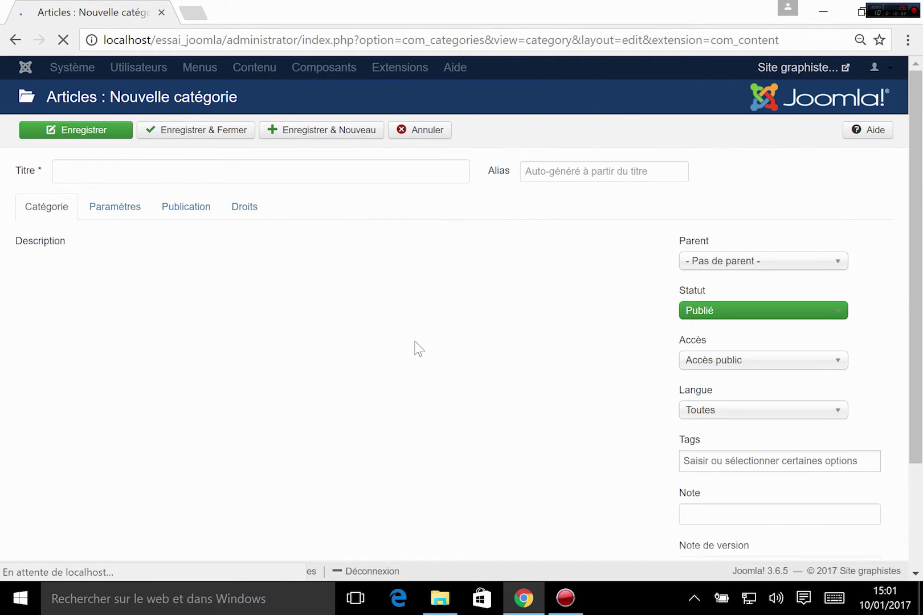
{"action": "type", "text": "Graphisme"}
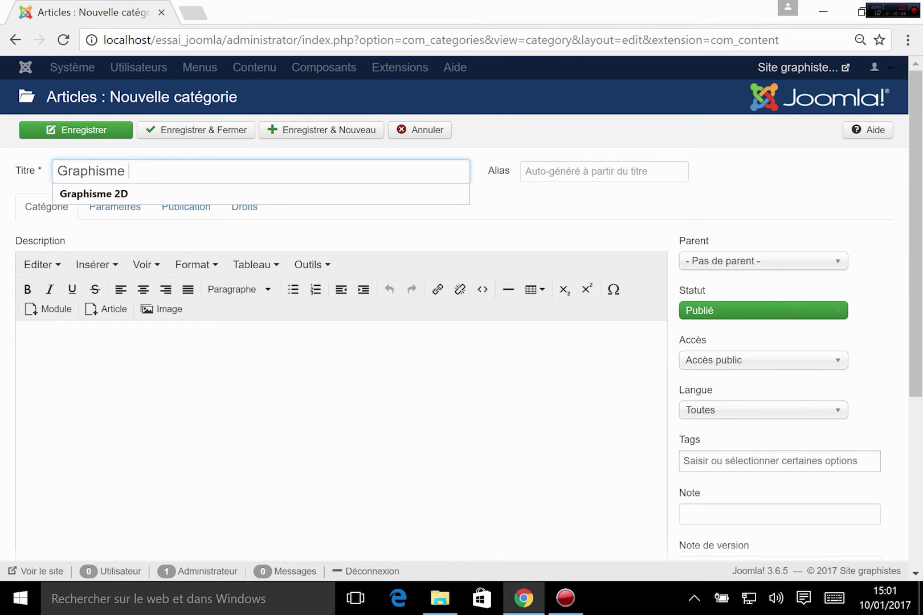
{"action": "type", "text": " 3D"}
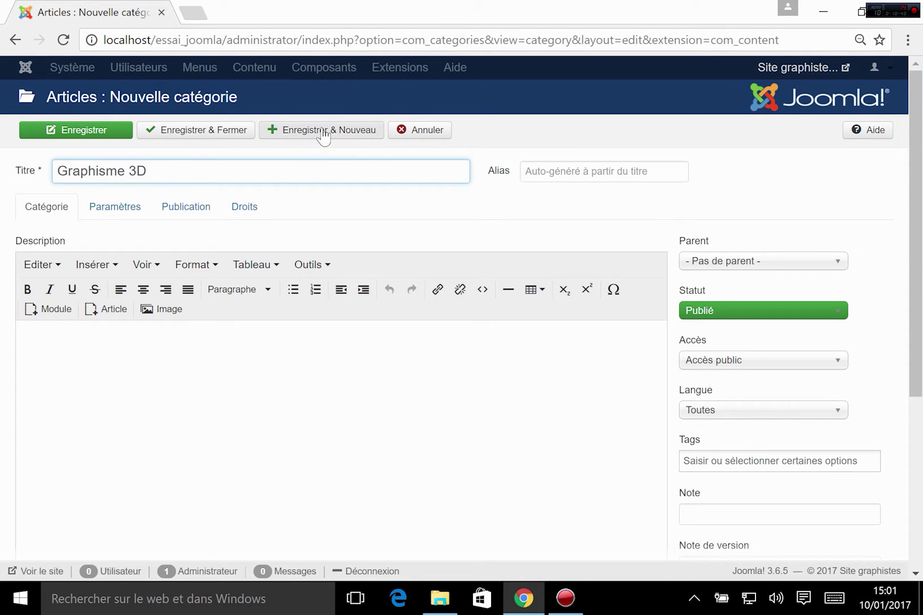
{"action": "left_click", "coordinate": [751, 261]}
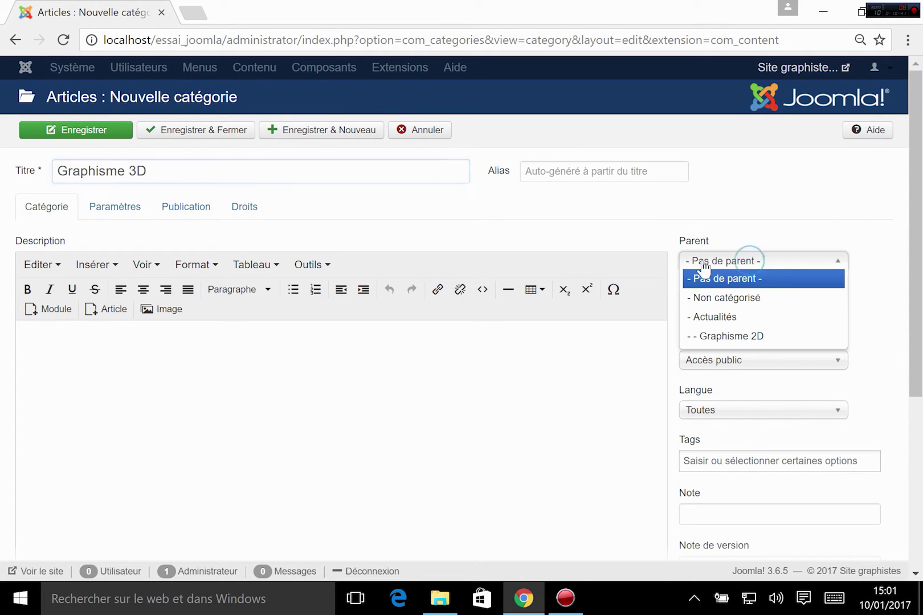
{"action": "left_click", "coordinate": [731, 318]}
{"action": "left_click", "coordinate": [305, 129]}
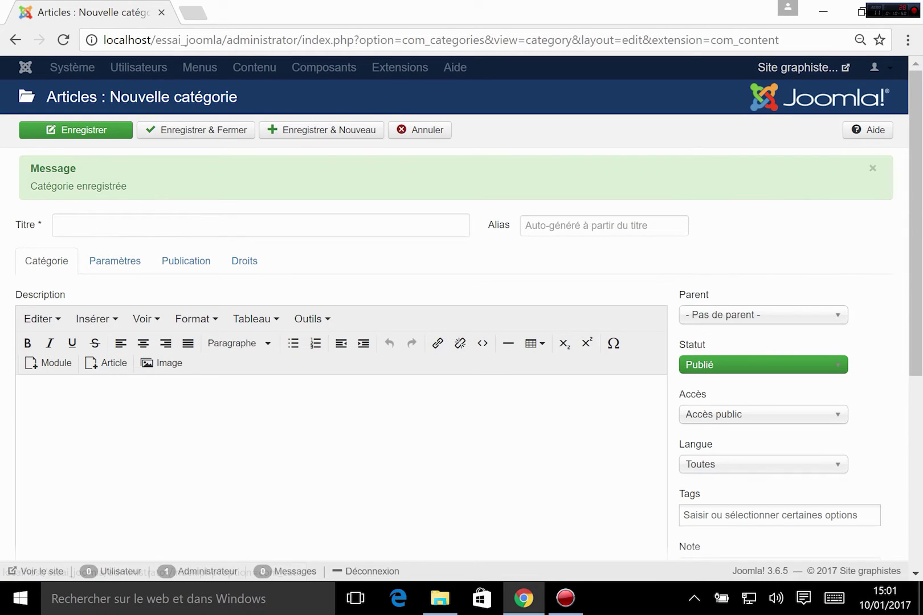
- Create the Logiciels category under Actualités and save it with Enregistrer & Nouveau
{"action": "left_click", "coordinate": [228, 226]}
{"action": "type", "text": "Logi"}
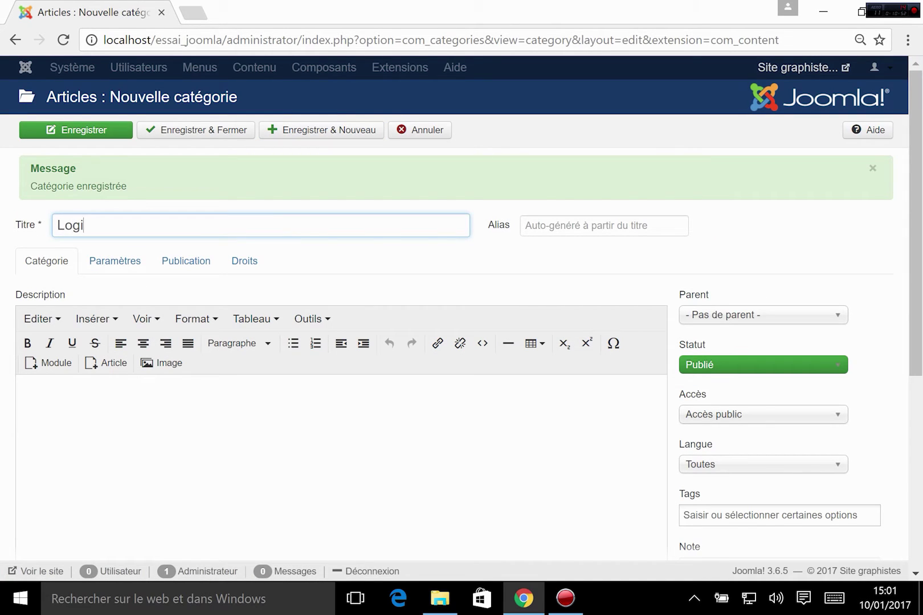
{"action": "type", "text": "ciels"}
{"action": "left_click", "coordinate": [725, 317]}
{"action": "left_click", "coordinate": [740, 371]}
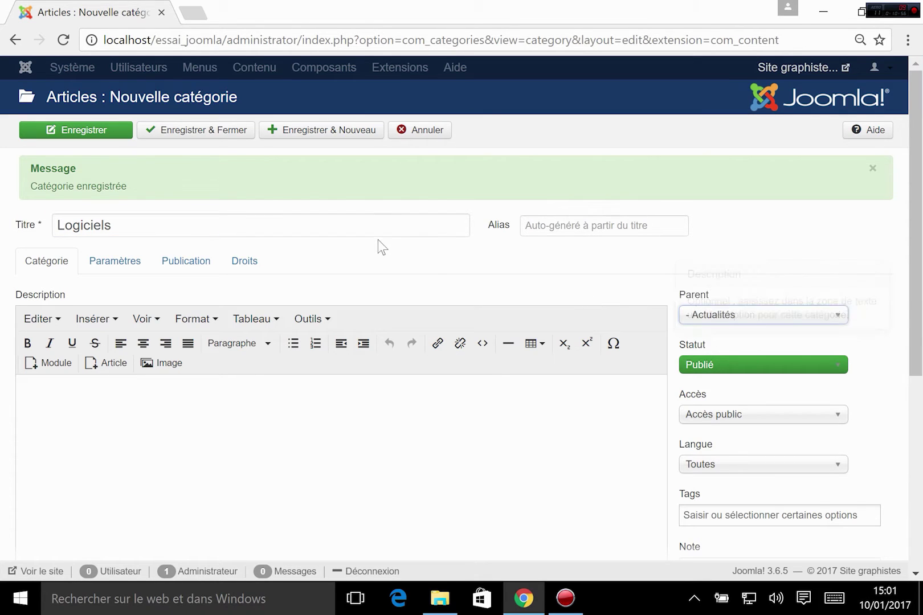
{"action": "left_click", "coordinate": [725, 319]}
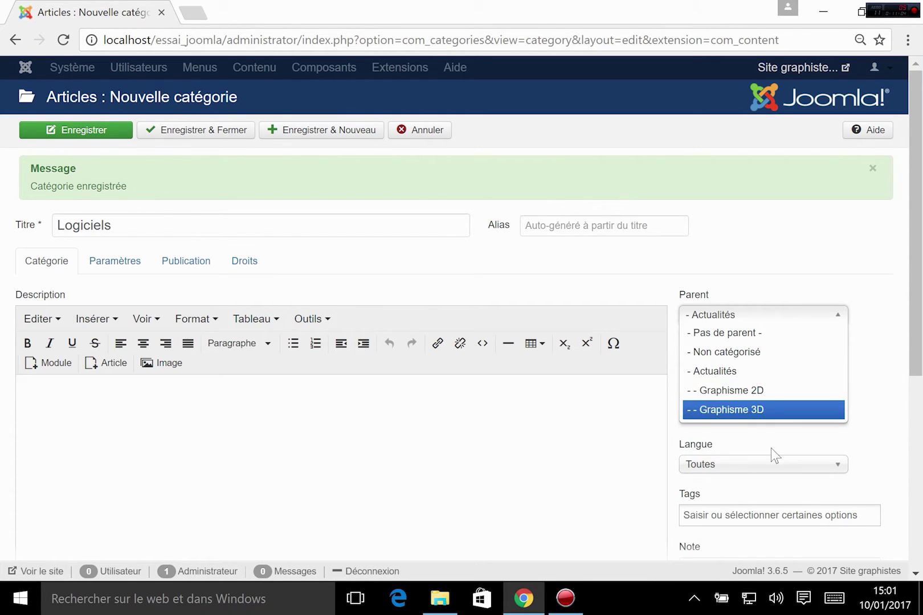
{"action": "left_click", "coordinate": [727, 412]}
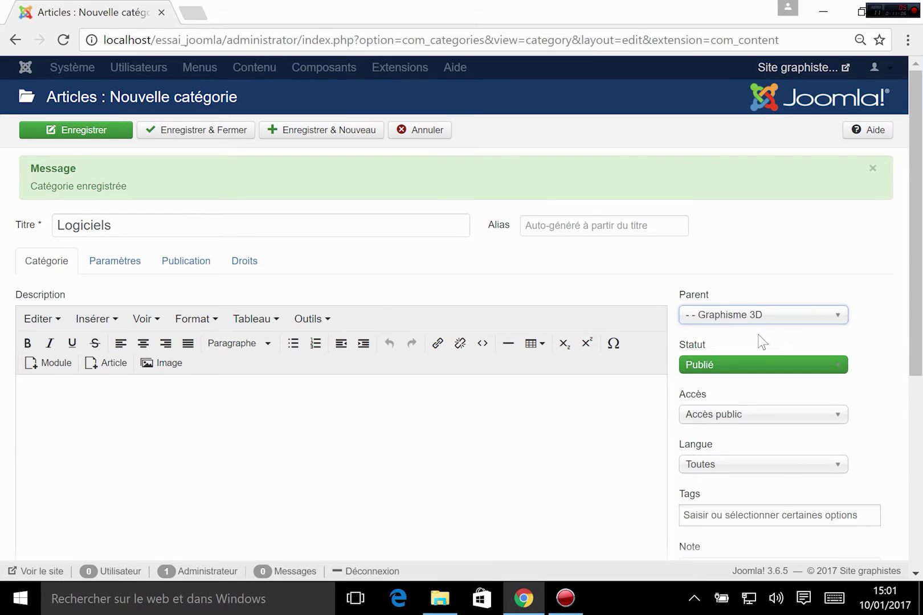
{"action": "left_click", "coordinate": [761, 315]}
{"action": "left_click", "coordinate": [716, 370]}
{"action": "left_click", "coordinate": [302, 130]}
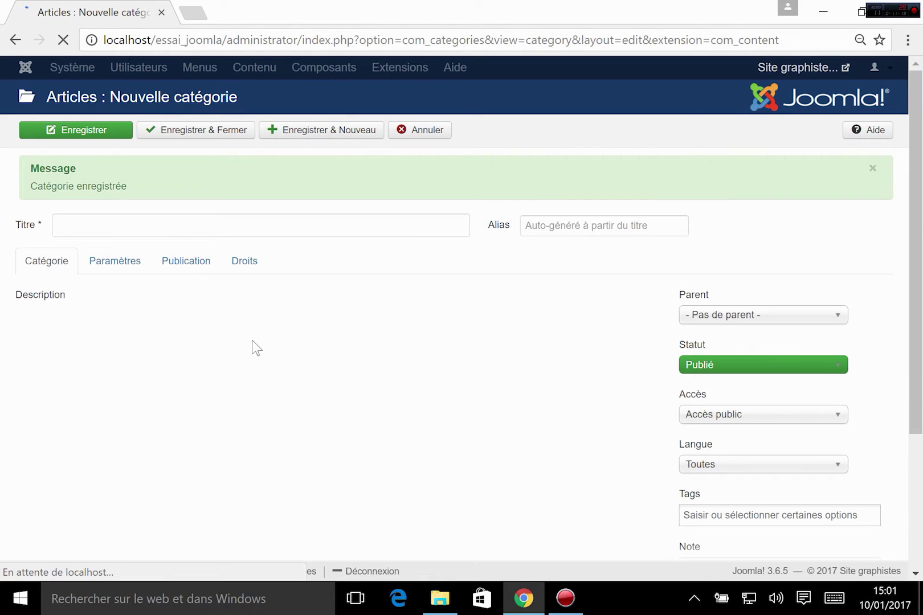
- Enter a 'Vidéo' category with parent Actualités and choose Enregistrer & Fermer
{"action": "left_click", "coordinate": [134, 216]}
{"action": "type", "text": "V"}
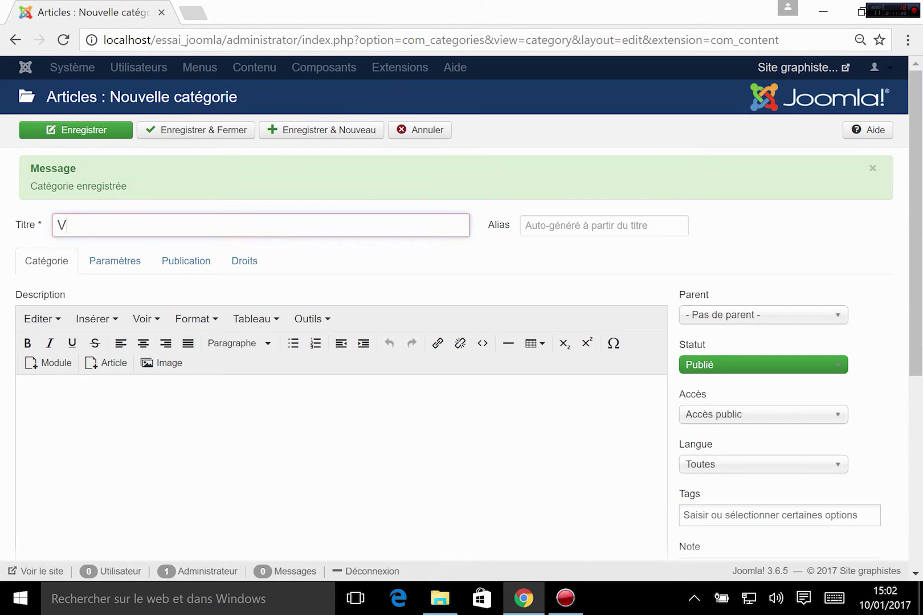
{"action": "type", "text": "idéo"}
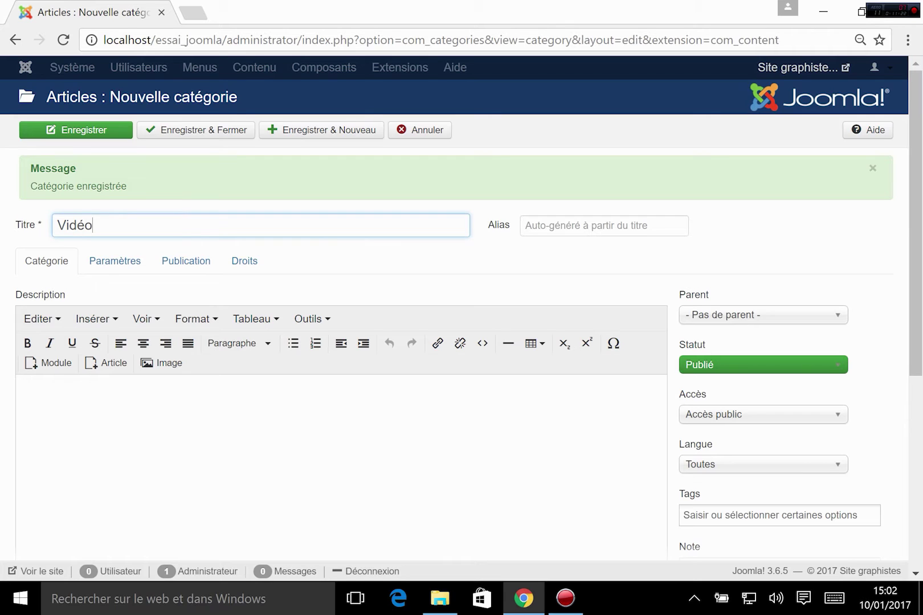
{"action": "left_click", "coordinate": [727, 319]}
{"action": "left_click", "coordinate": [720, 374]}
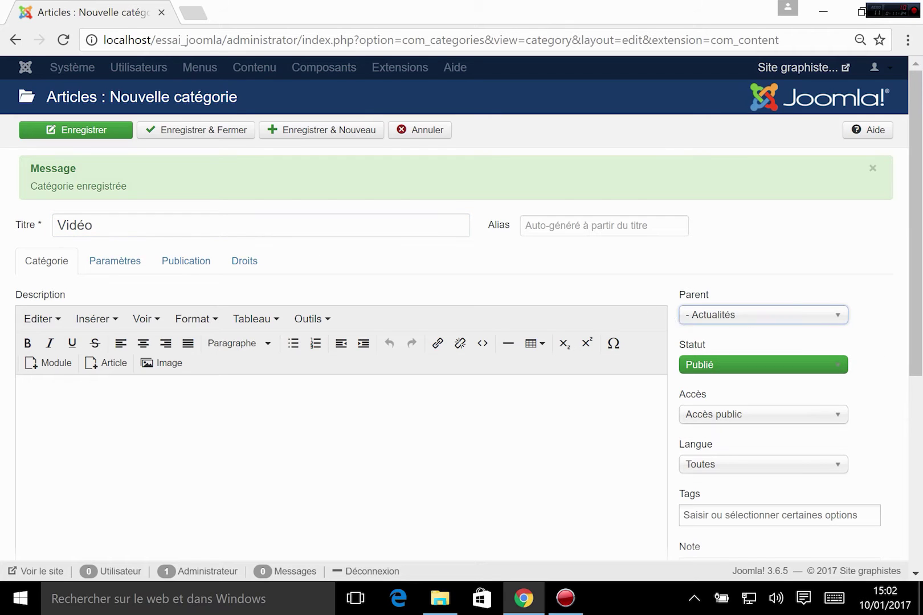
{"action": "left_click", "coordinate": [188, 131]}
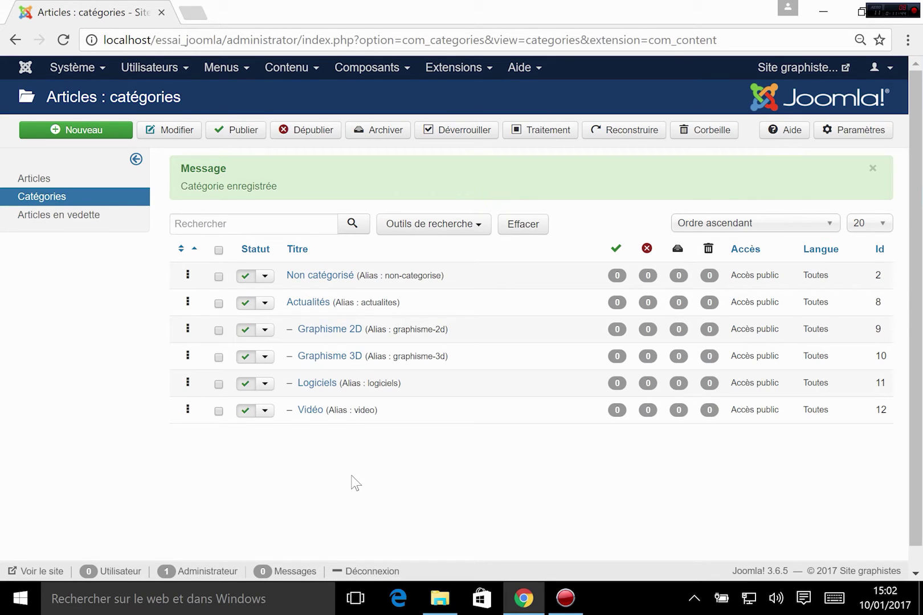
- Go to Contenu > Articles to view the still-empty article list
{"action": "left_click", "coordinate": [297, 75]}
{"action": "mouse_move", "coordinate": [297, 94]}
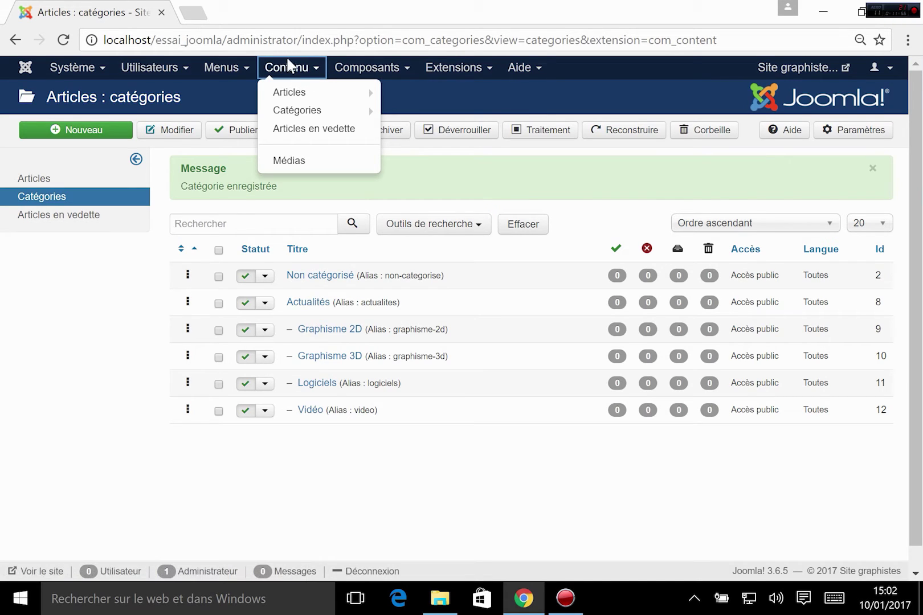
{"action": "left_click", "coordinate": [296, 97]}
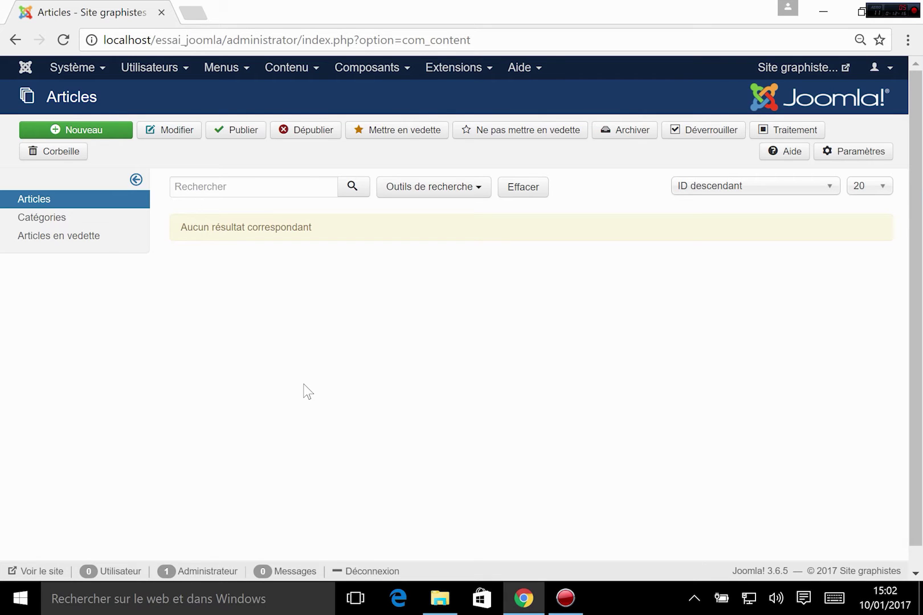
- Create a new article titled 'Nouvelle suite Adobe CC 2018'
{"action": "left_click", "coordinate": [81, 134]}
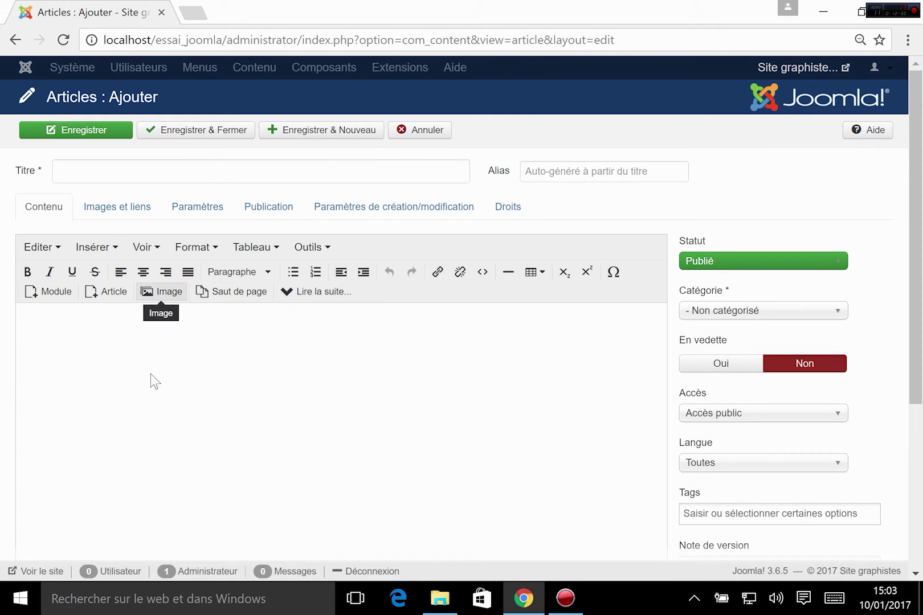
{"action": "left_click", "coordinate": [106, 170]}
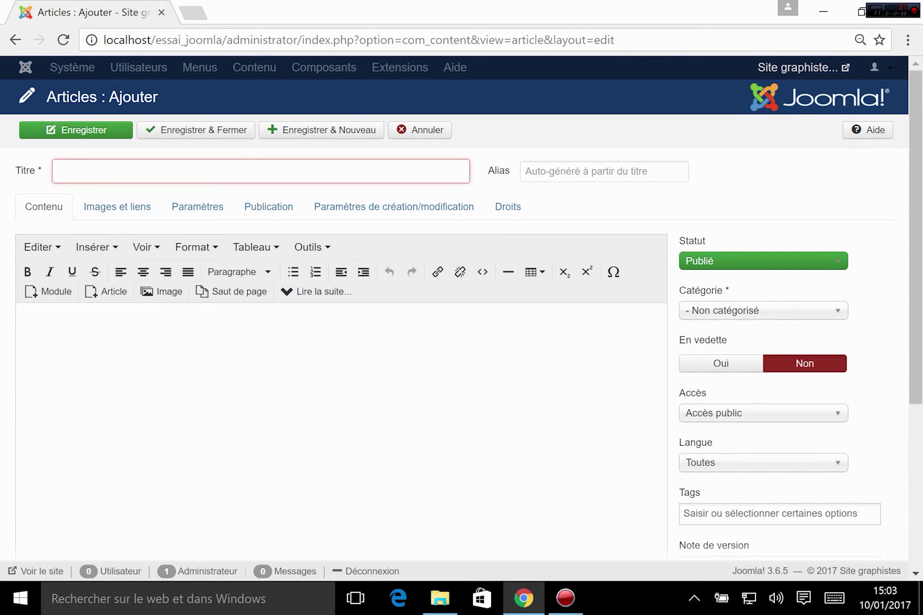
{"action": "type", "text": "Nouvelle "}
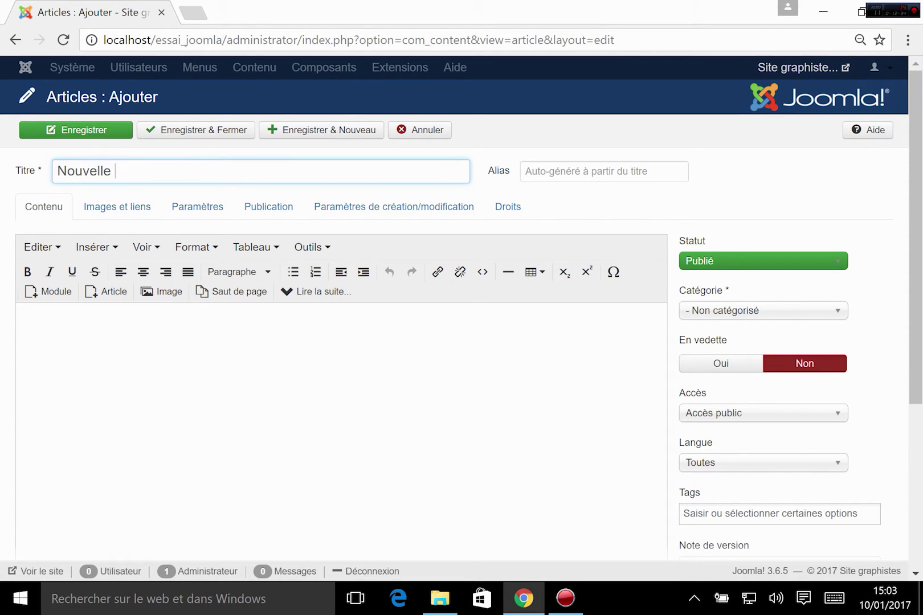
{"action": "type", "text": "suite Adobe CC"}
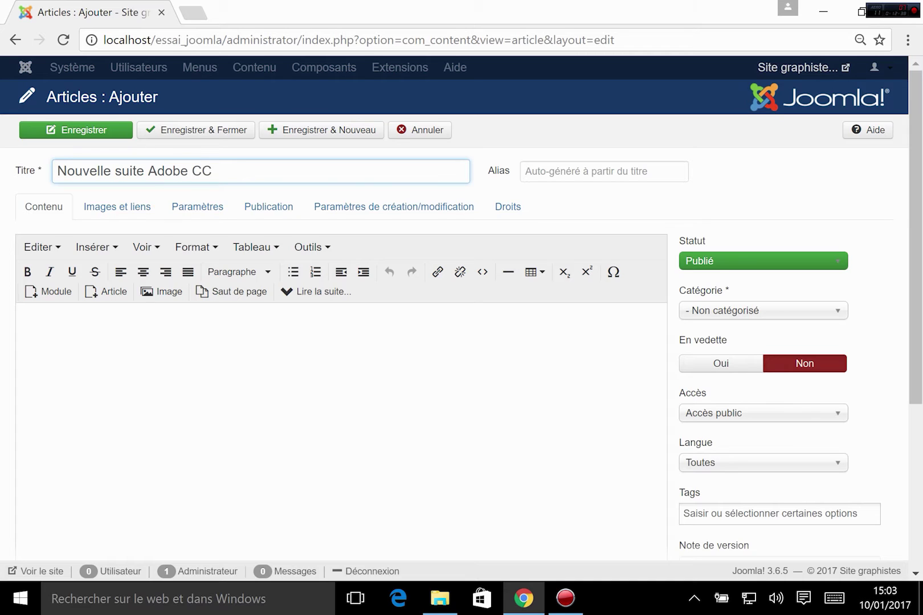
{"action": "type", "text": "2018"}
{"action": "left_click", "coordinate": [207, 171]}
{"action": "left_click", "coordinate": [314, 360]}
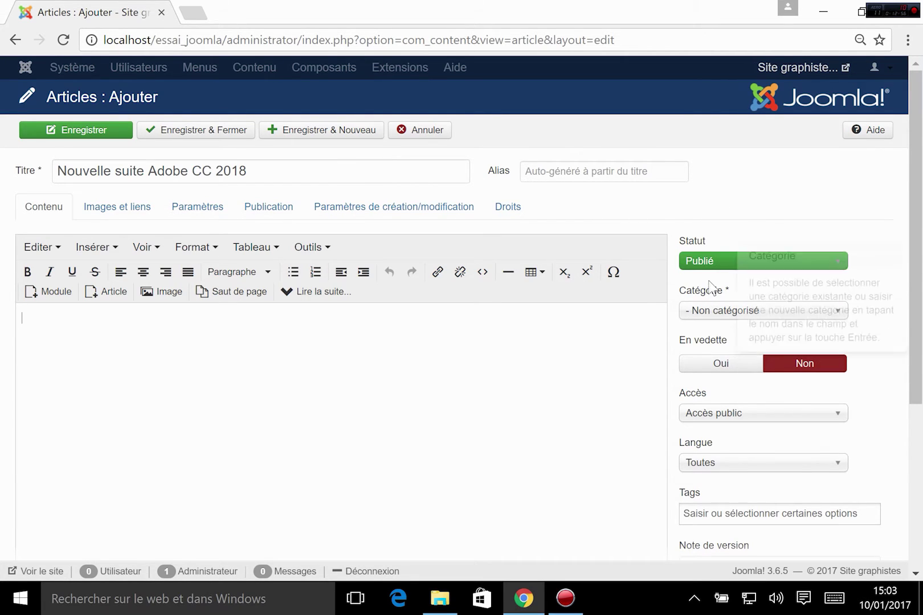
- File the article under '- - Logiciels' and make a first attempt at typing its tags
{"action": "left_click", "coordinate": [715, 316]}
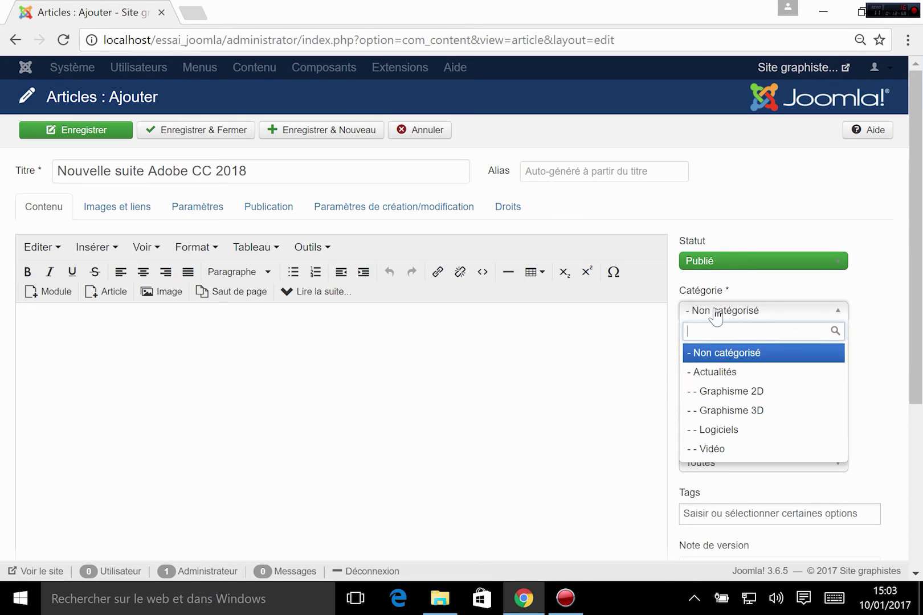
{"action": "left_click", "coordinate": [719, 433]}
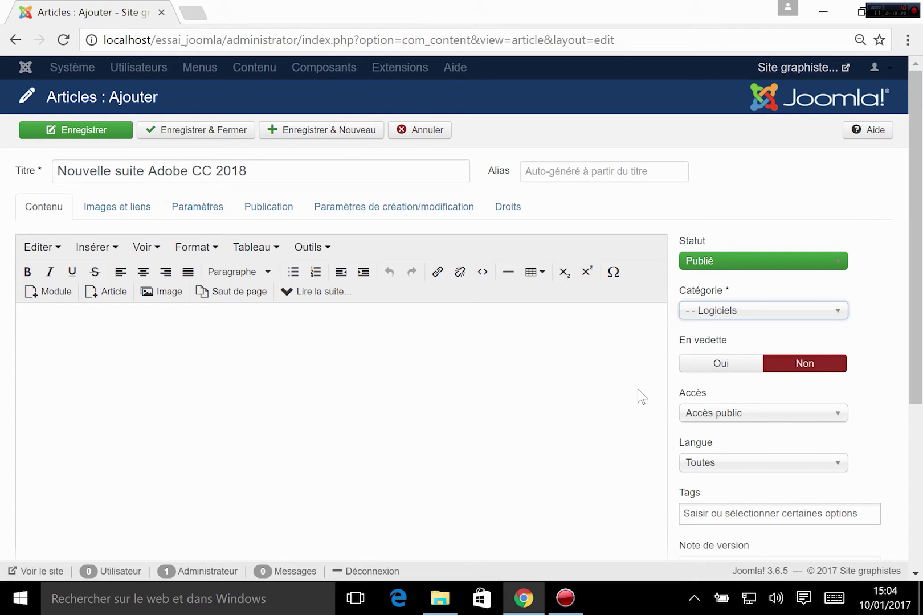
{"action": "left_click", "coordinate": [700, 507]}
{"action": "type", "text": "ad"}
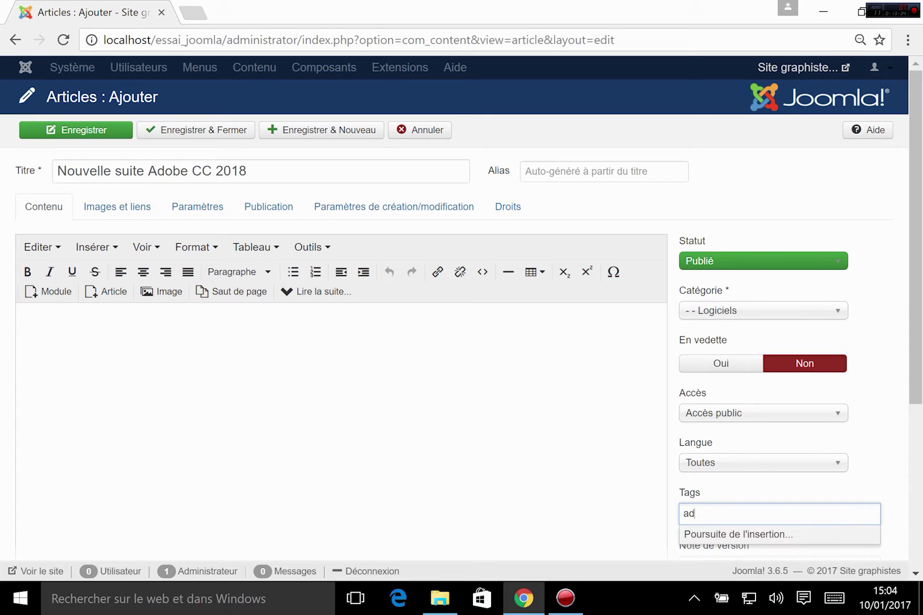
{"action": "type", "text": "obe"}
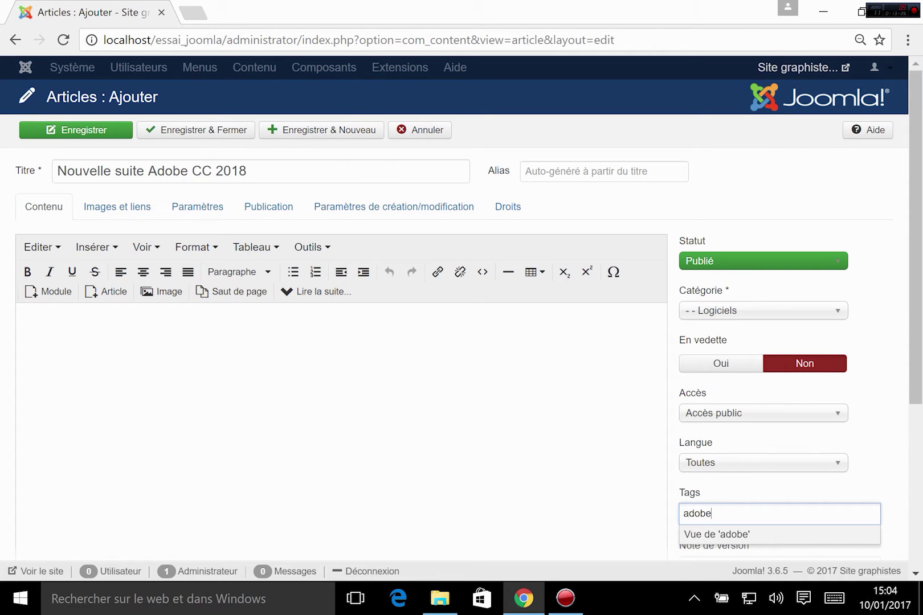
{"action": "type", "text": ", "}
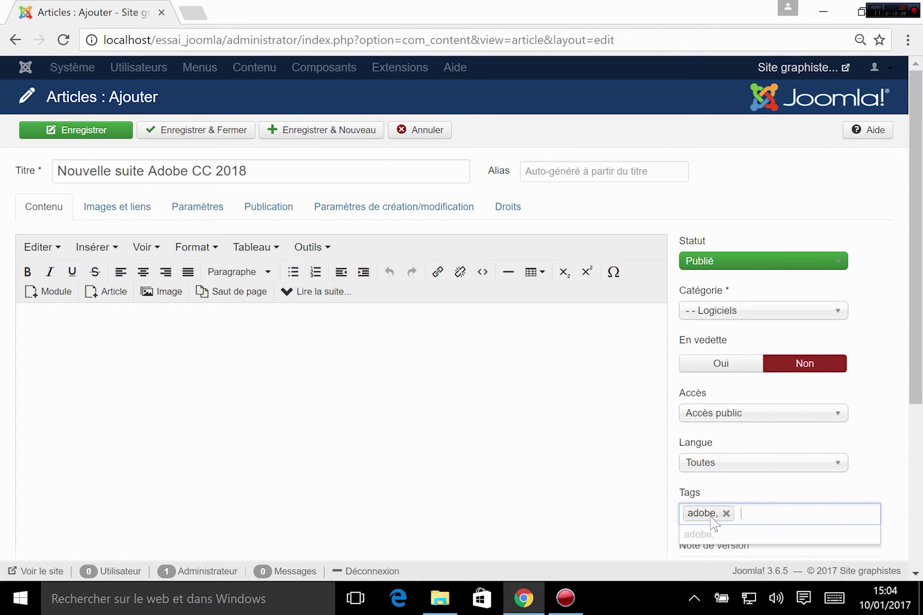
{"action": "type", "text": "s"}
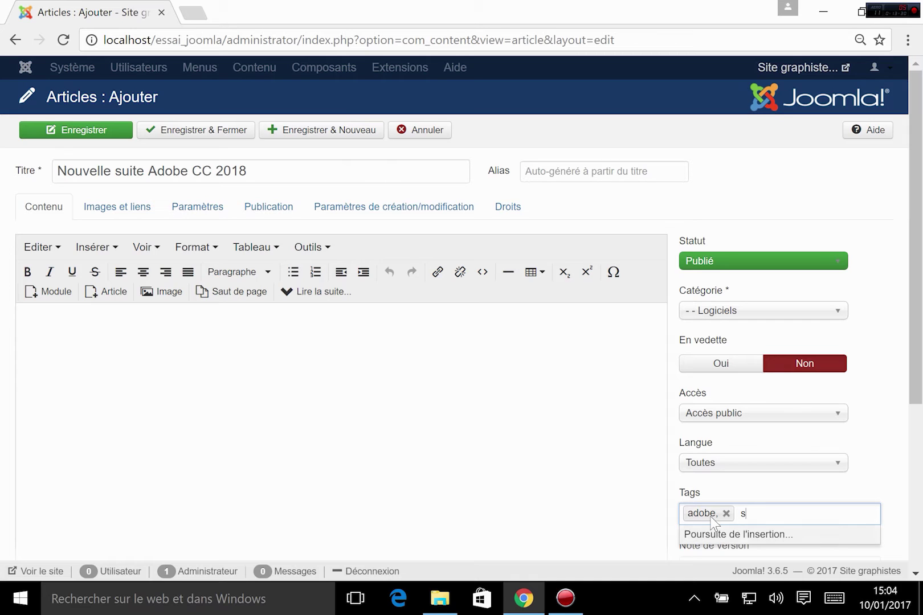
{"action": "key", "text": "BackSpace"}
{"action": "type", "text": "cc2018"}
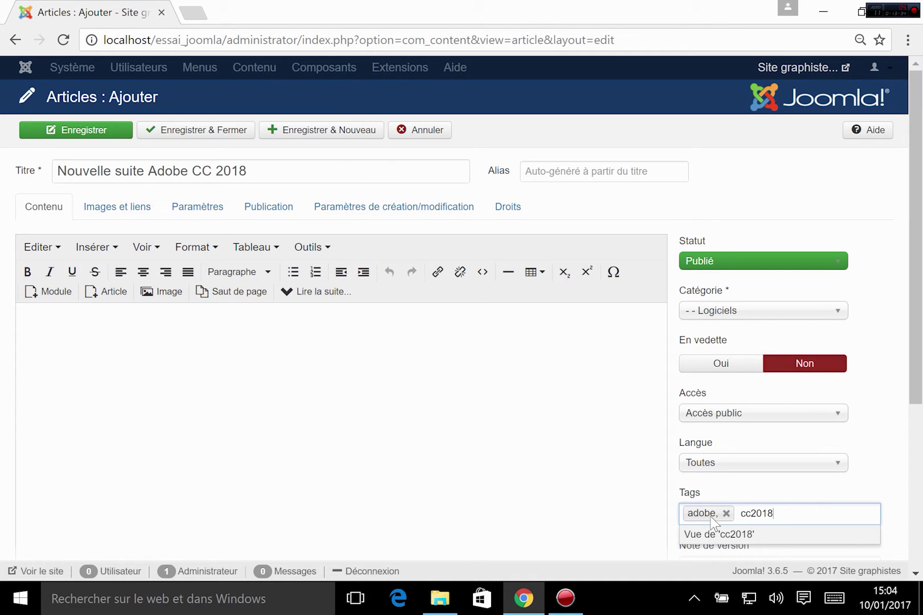
{"action": "type", "text": ", photo"}
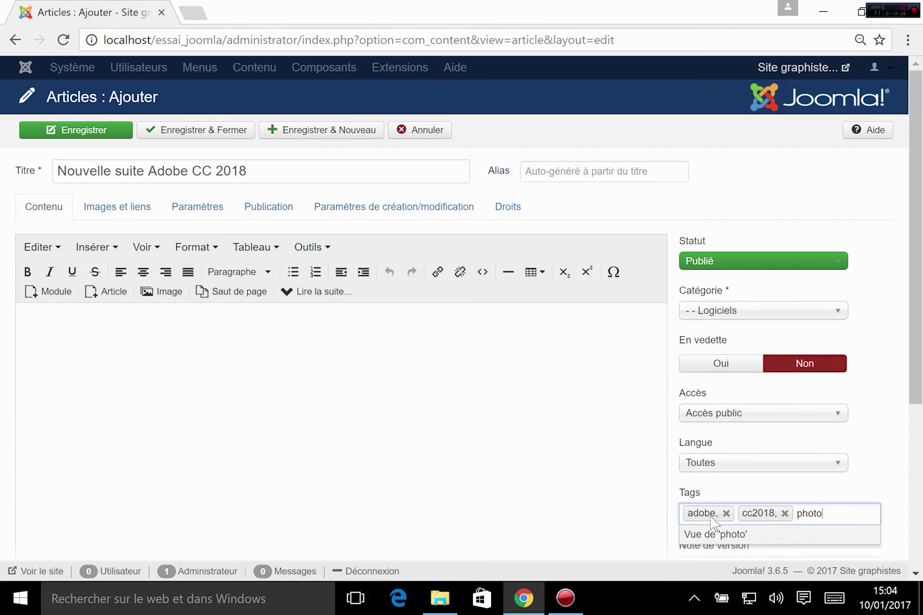
{"action": "type", "text": "shop,"}
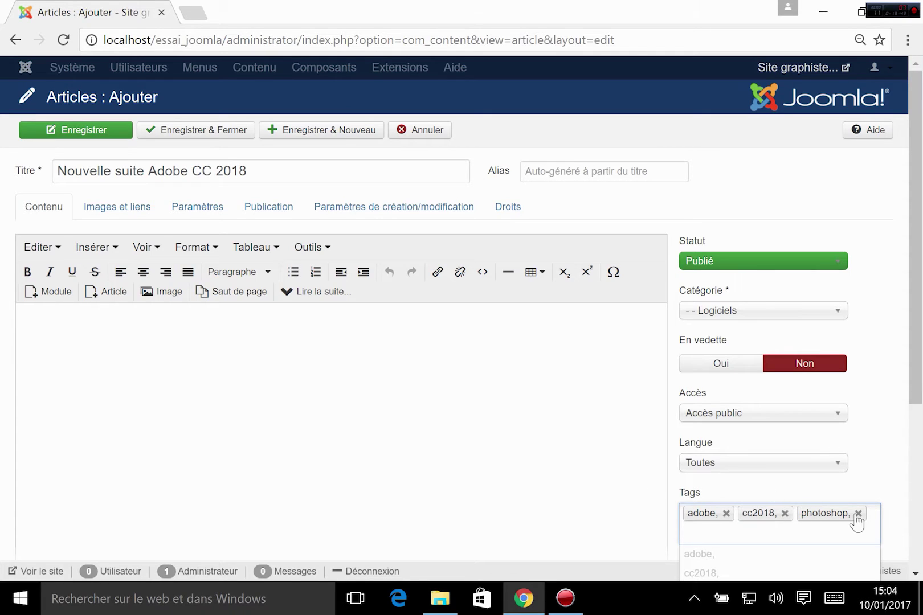
- Clear the tags and re-add adobe, photoshop and cc2018 as separate tags
{"action": "left_click", "coordinate": [726, 514]}
{"action": "left_click", "coordinate": [726, 514]}
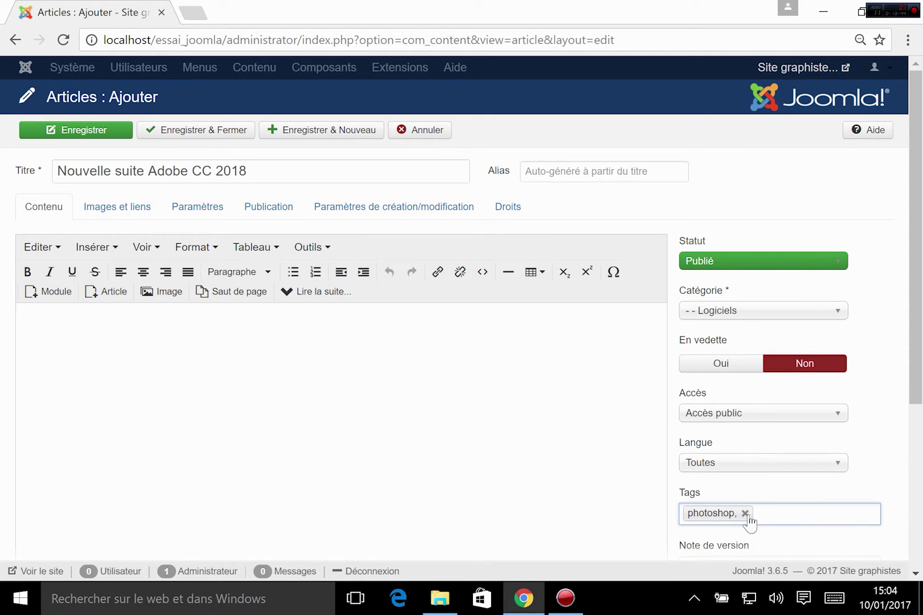
{"action": "left_click", "coordinate": [743, 513]}
{"action": "type", "text": "adobe"}
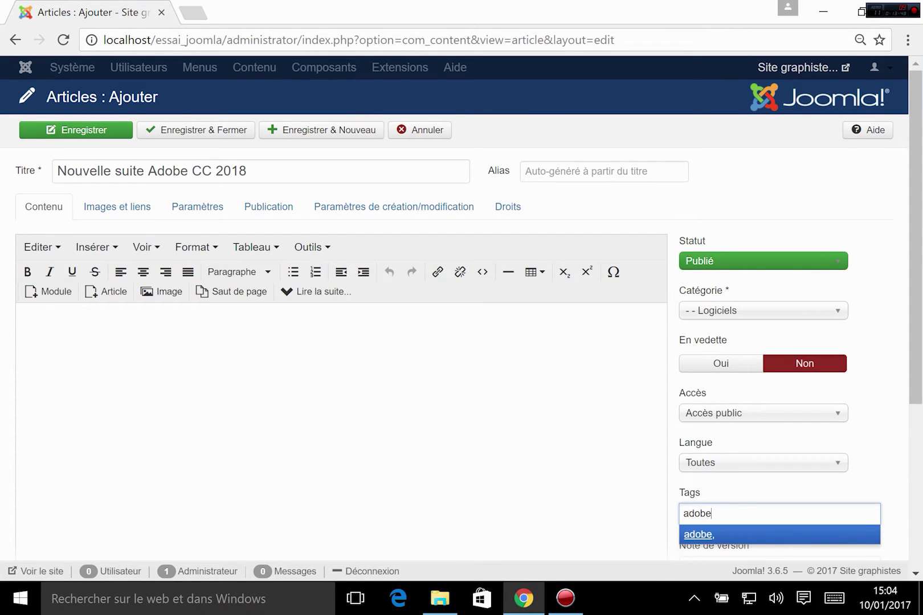
{"action": "key", "text": "Return"}
{"action": "key", "text": "Down"}
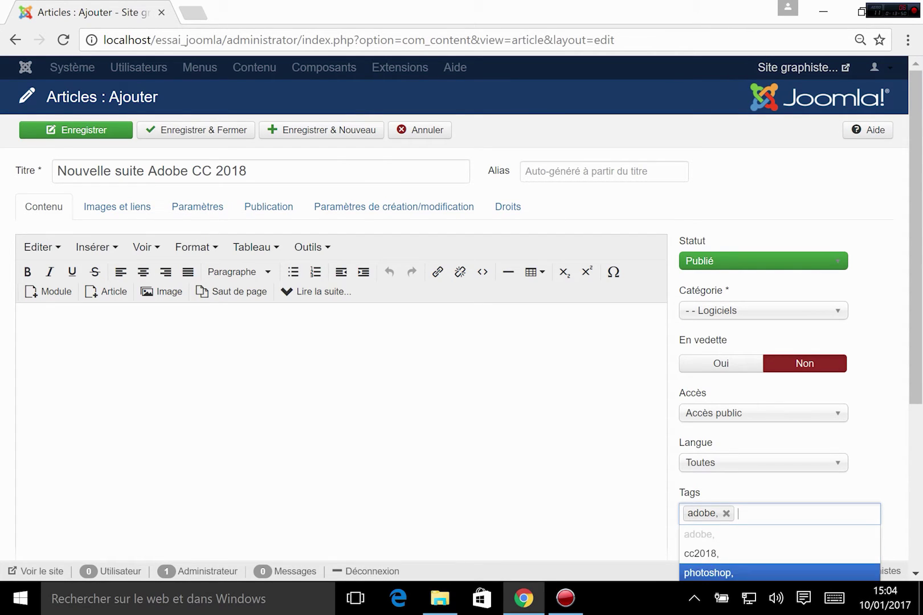
{"action": "key", "text": "Return"}
{"action": "type", "text": "cc"}
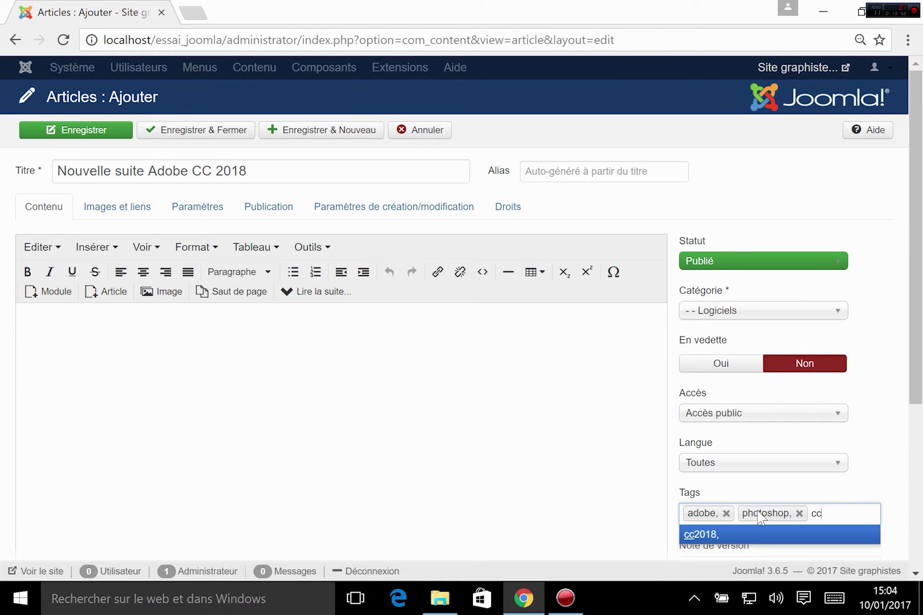
{"action": "key", "text": "Return"}
{"action": "scroll", "coordinate": [495, 398], "scroll_direction": "down", "scroll_amount": 5}
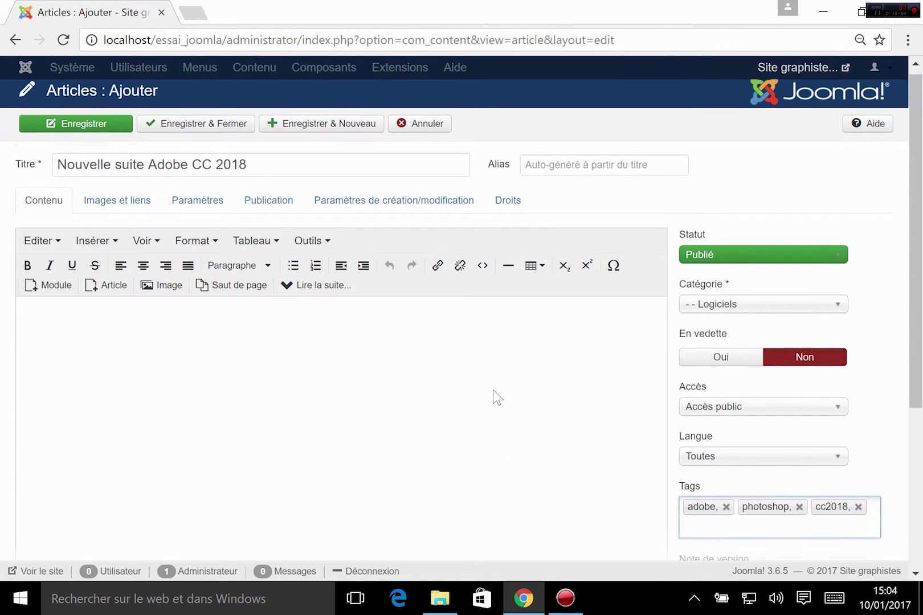
{"action": "scroll", "coordinate": [518, 365], "scroll_direction": "up", "scroll_amount": 5}
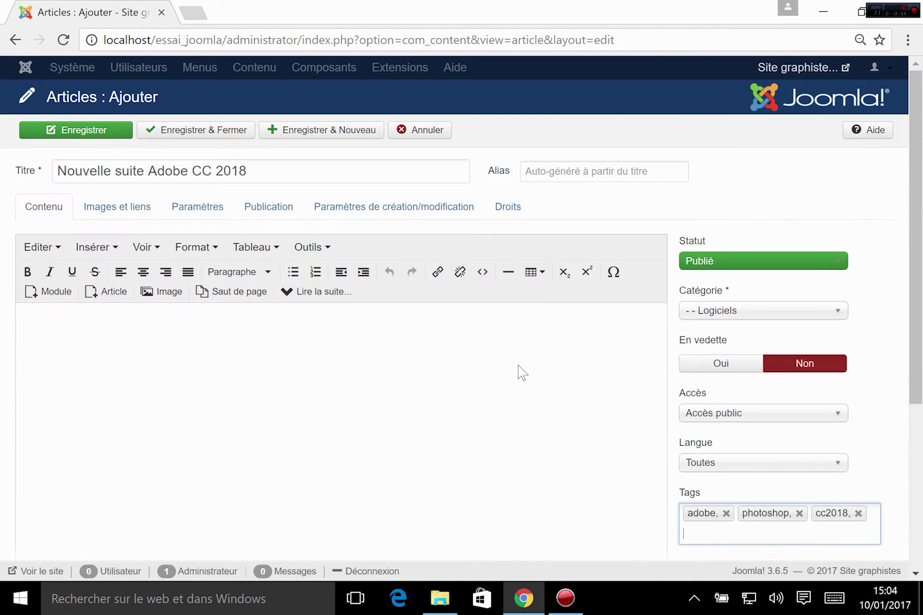
{"action": "left_click", "coordinate": [166, 358]}
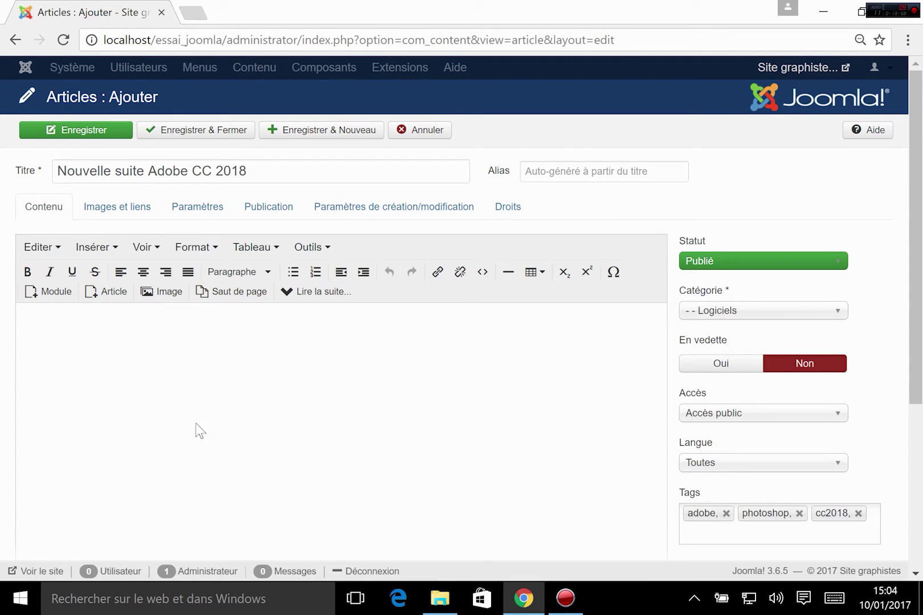
- Type placeholder 'Lorem ispum..' in the body, then open fr.lipsum.com from a 'lorem ipsum' search
{"action": "left_click", "coordinate": [119, 330]}
{"action": "type", "text": "Lorem ispum.."}
{"action": "key", "text": "ctrl+t"}
{"action": "type", "text": "lore"}
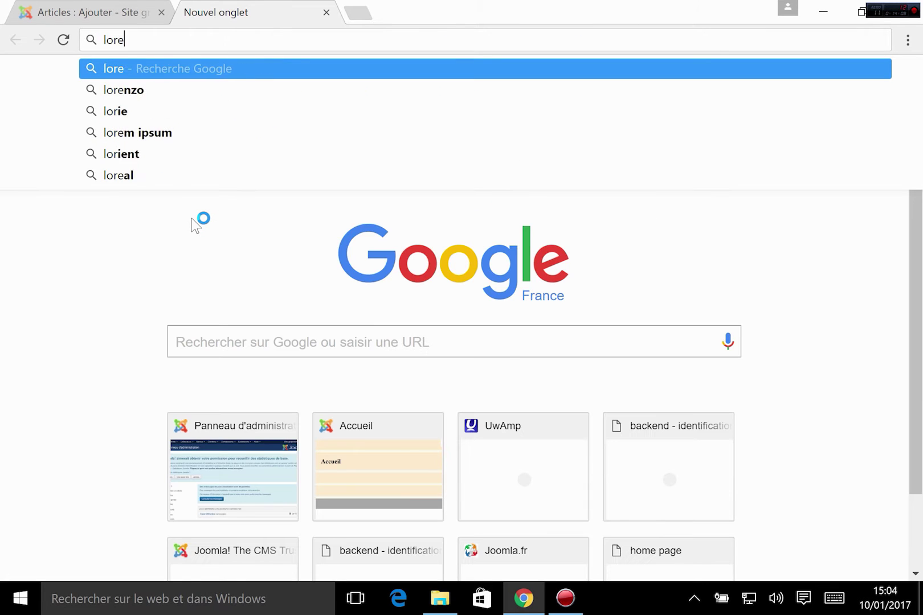
{"action": "type", "text": "m ipsum*"}
{"action": "key", "text": "Return"}
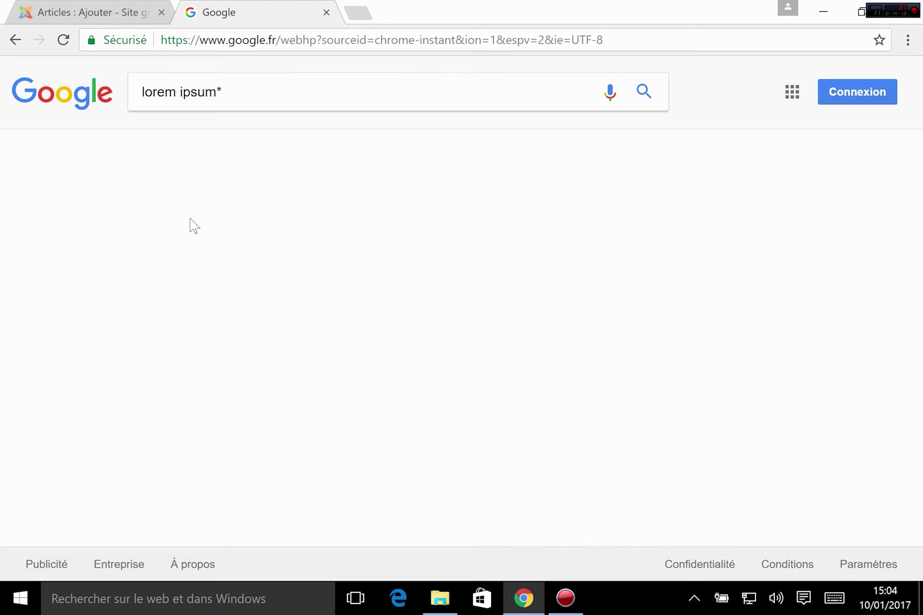
{"action": "left_click", "coordinate": [190, 222]}
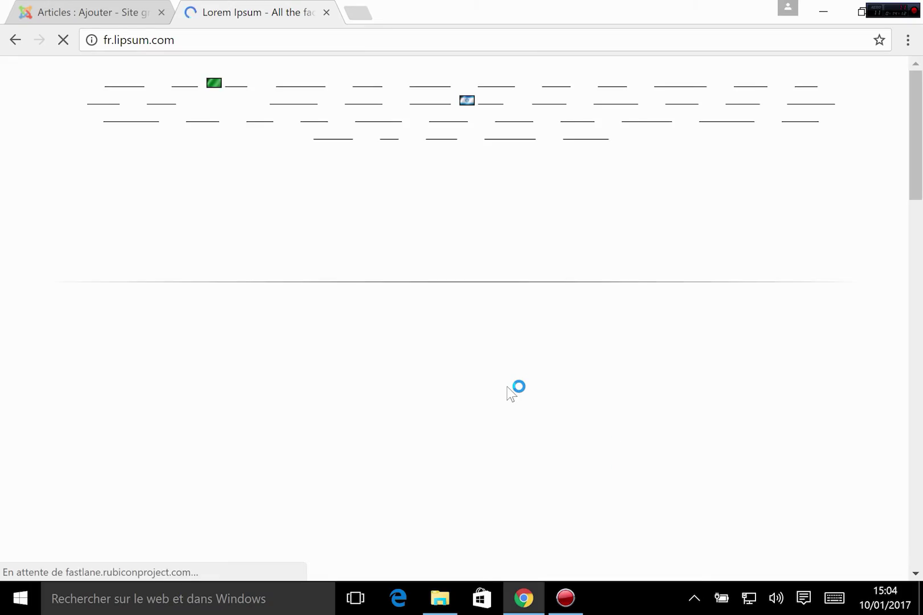
- Generate the Lorem Ipsum paragraphs and select all the generated text
{"action": "scroll", "coordinate": [493, 407], "scroll_direction": "down", "scroll_amount": 7}
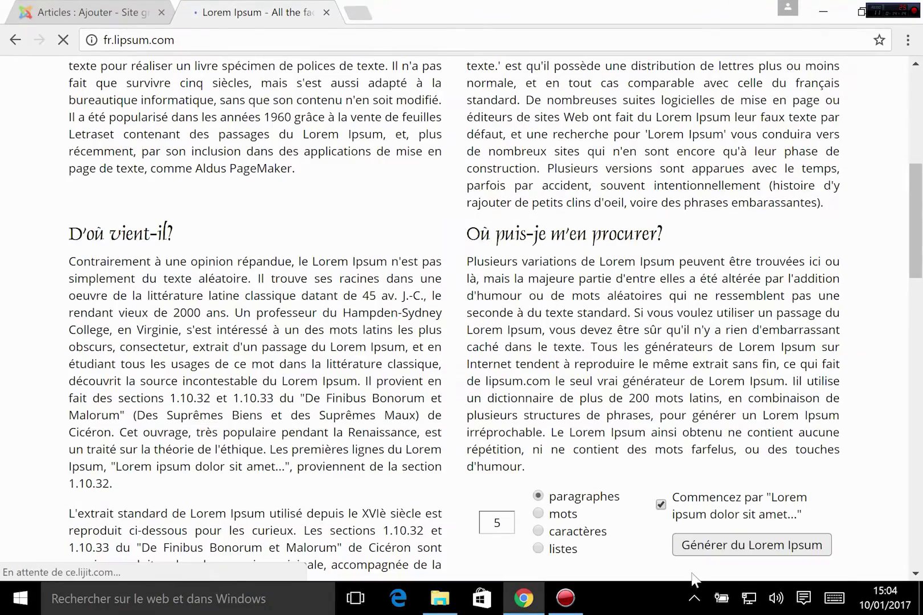
{"action": "left_click", "coordinate": [717, 542]}
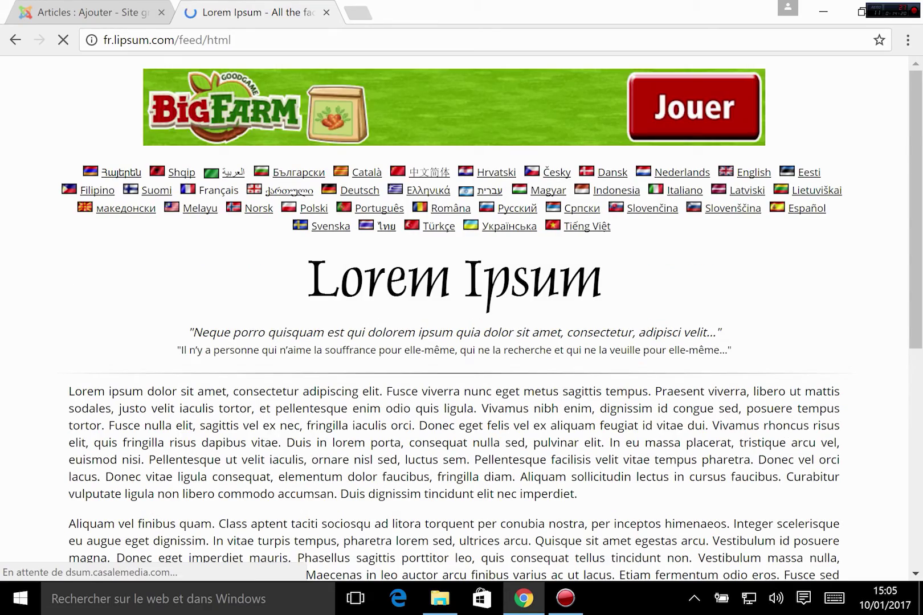
{"action": "scroll", "coordinate": [29, 217], "scroll_direction": "down", "scroll_amount": 7}
{"action": "scroll", "coordinate": [29, 217], "scroll_direction": "up", "scroll_amount": 4}
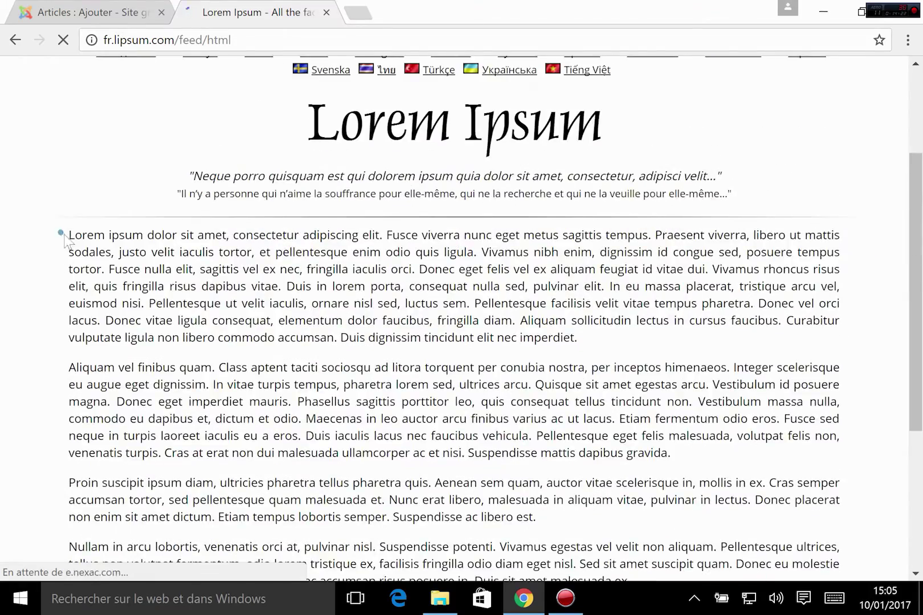
{"action": "left_click_drag", "start_coordinate": [67, 234], "coordinate": [289, 406]}
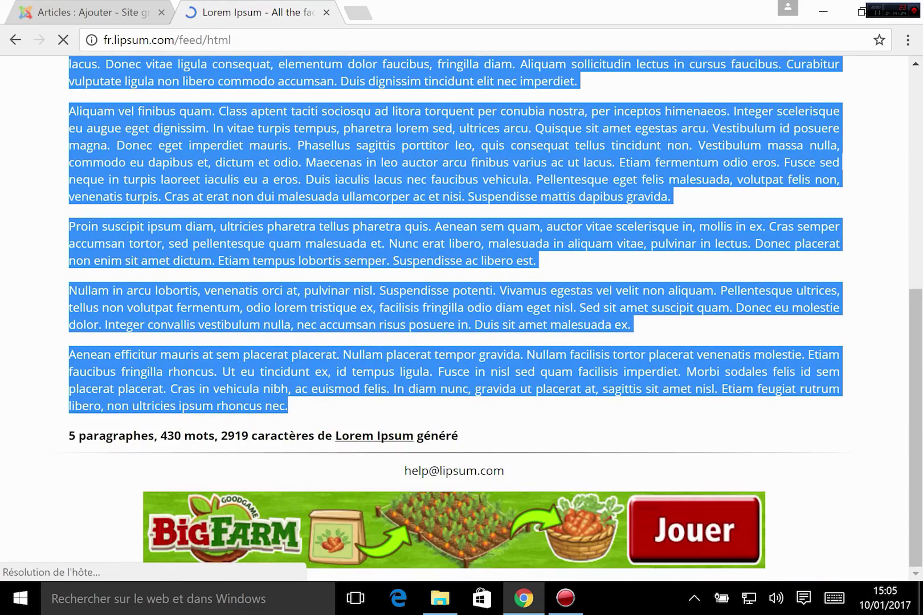
{"action": "left_click", "coordinate": [66, 8]}
- Replace the 'Lorem ispum' placeholder with the pasted Lorem Ipsum paragraphs
{"action": "left_click_drag", "start_coordinate": [86, 318], "coordinate": [4, 346]}
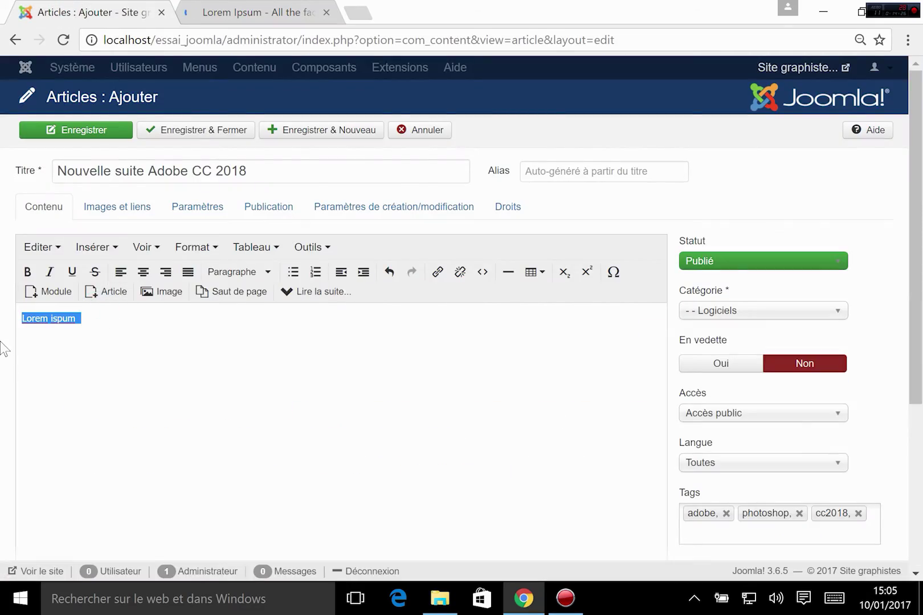
{"action": "key", "text": "ctrl+v"}
{"action": "scroll", "coordinate": [268, 427], "scroll_direction": "up", "scroll_amount": 5}
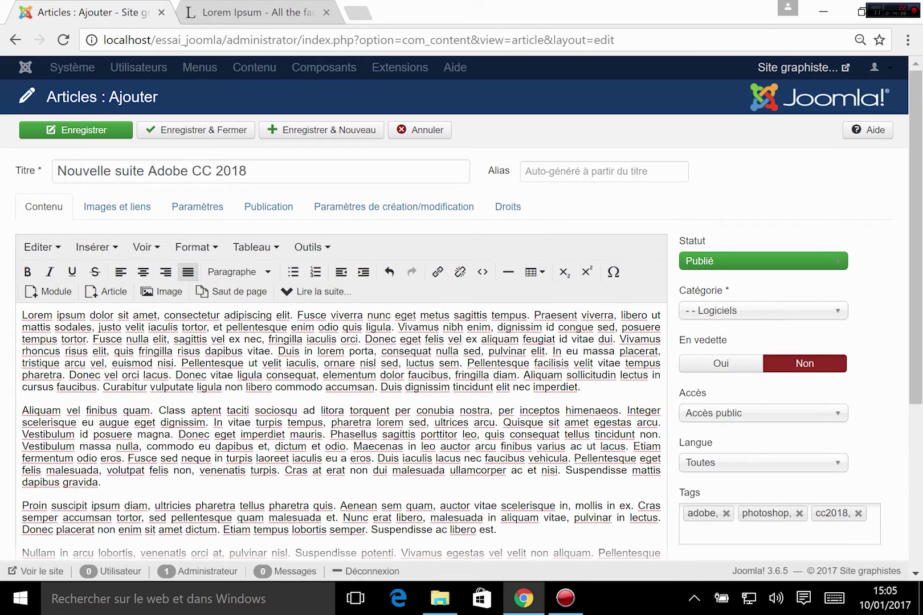
{"action": "scroll", "coordinate": [342, 370], "scroll_direction": "down", "scroll_amount": 2}
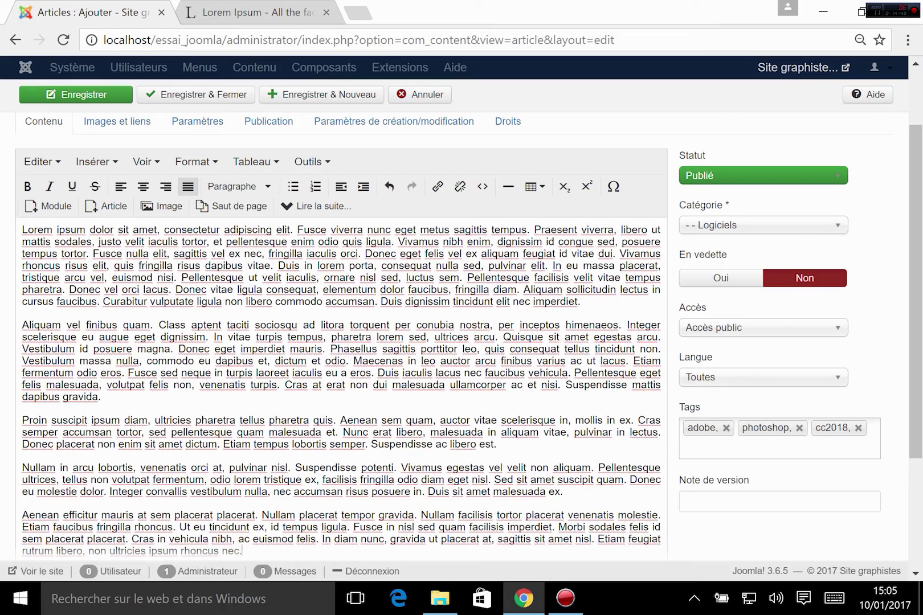
{"action": "scroll", "coordinate": [660, 430], "scroll_direction": "down", "scroll_amount": 3}
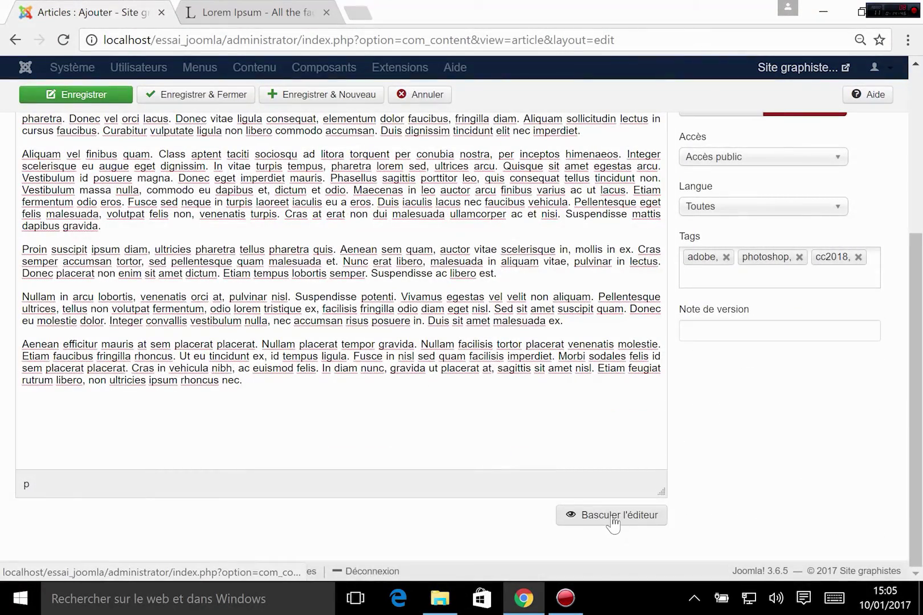
- Check the pasted text in the HTML source view, then return to the formatted editor
{"action": "left_click", "coordinate": [612, 519]}
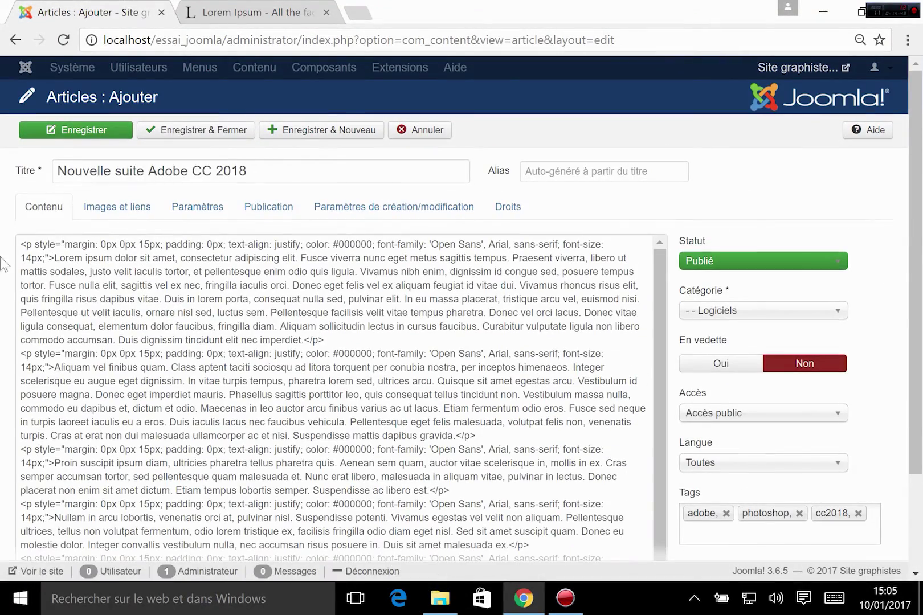
{"action": "left_click_drag", "start_coordinate": [78, 245], "coordinate": [293, 409]}
{"action": "left_click", "coordinate": [379, 395]}
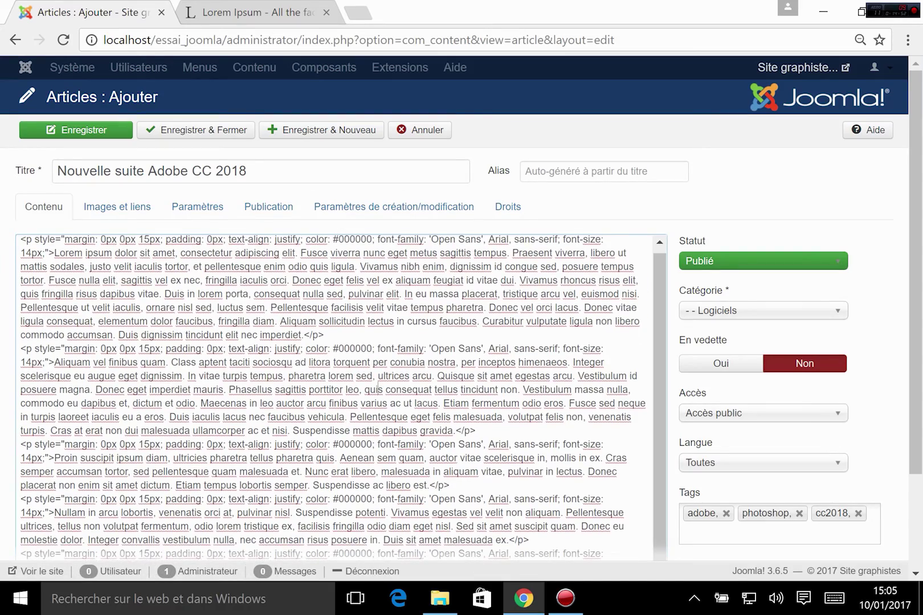
{"action": "scroll", "coordinate": [662, 450], "scroll_direction": "down", "scroll_amount": 2}
{"action": "left_click", "coordinate": [620, 516]}
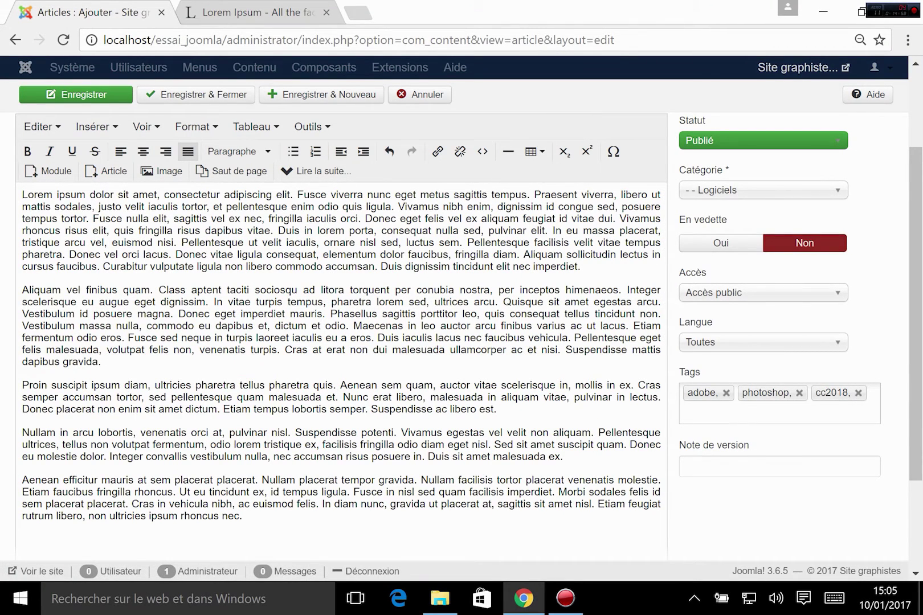
{"action": "left_click", "coordinate": [272, 267]}
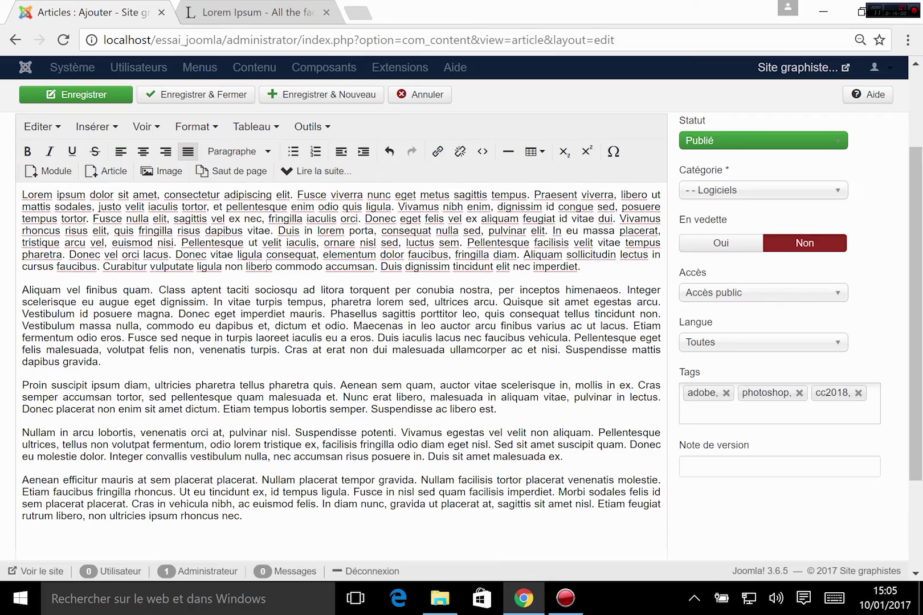
{"action": "scroll", "coordinate": [268, 266], "scroll_direction": "down", "scroll_amount": 3}
{"action": "scroll", "coordinate": [268, 266], "scroll_direction": "up", "scroll_amount": 5}
{"action": "left_click", "coordinate": [407, 327]}
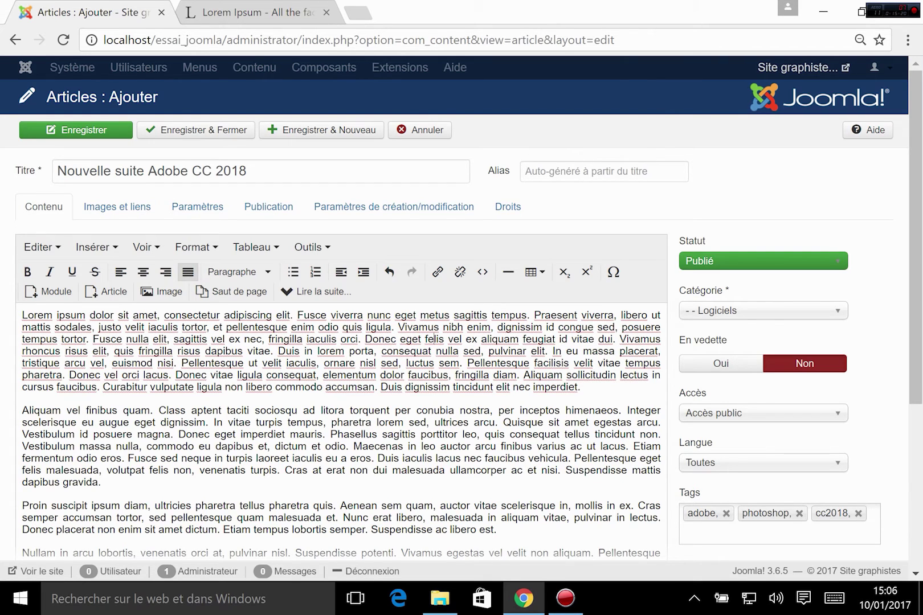
- Start a new paragraph before 'Fusce', insert a 'Lire la suite...' break, and open the Image dialog
{"action": "left_click_drag", "start_coordinate": [25, 291], "coordinate": [355, 291]}
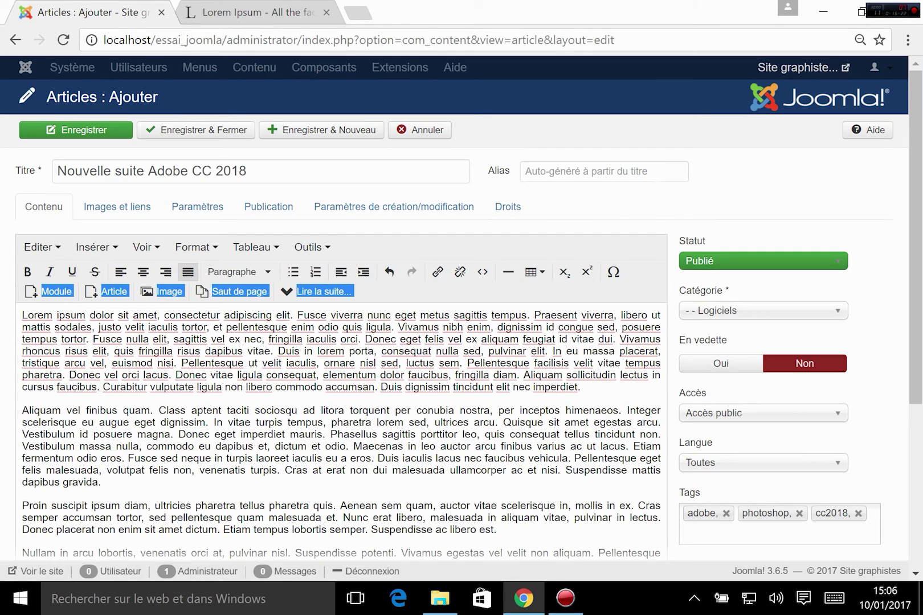
{"action": "left_click", "coordinate": [129, 422]}
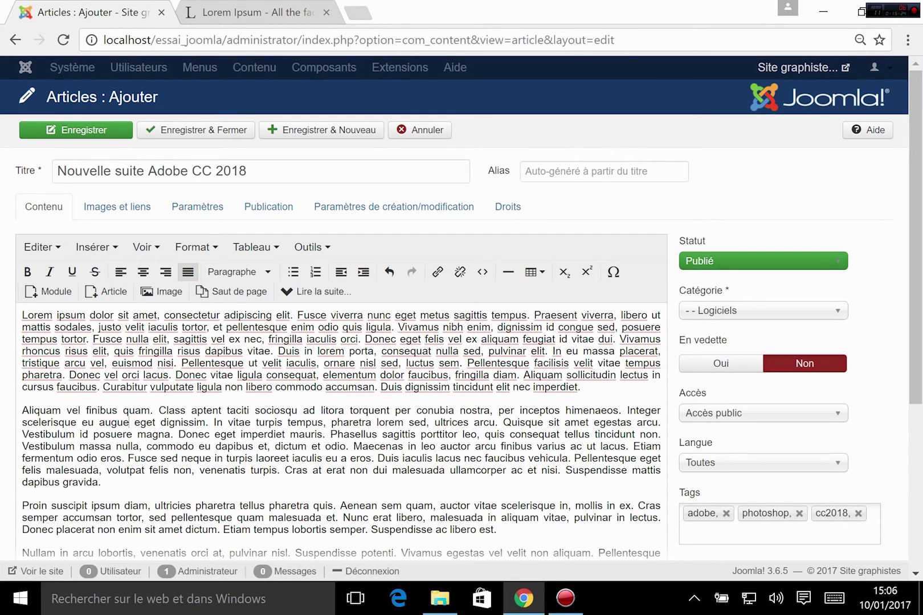
{"action": "left_click", "coordinate": [297, 315]}
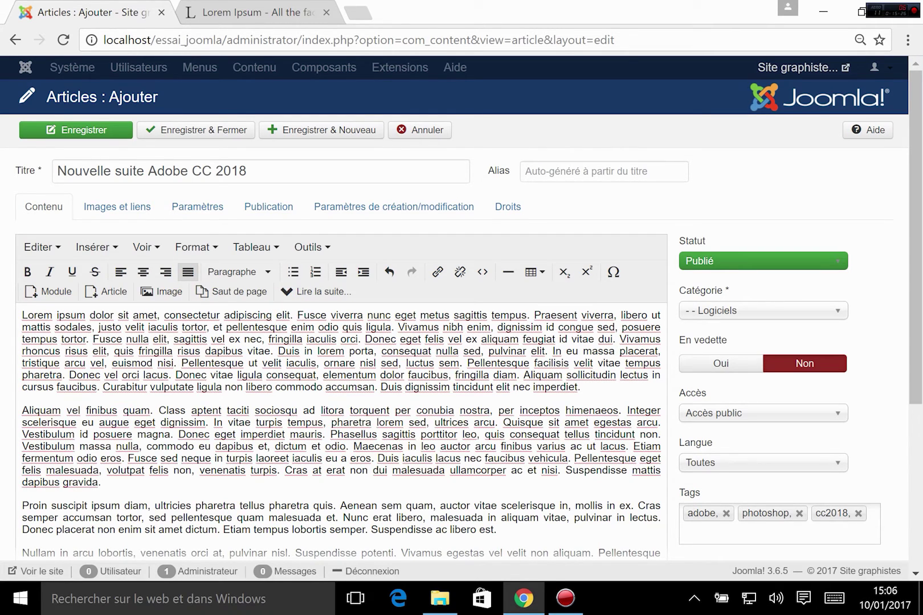
{"action": "key", "text": "Return"}
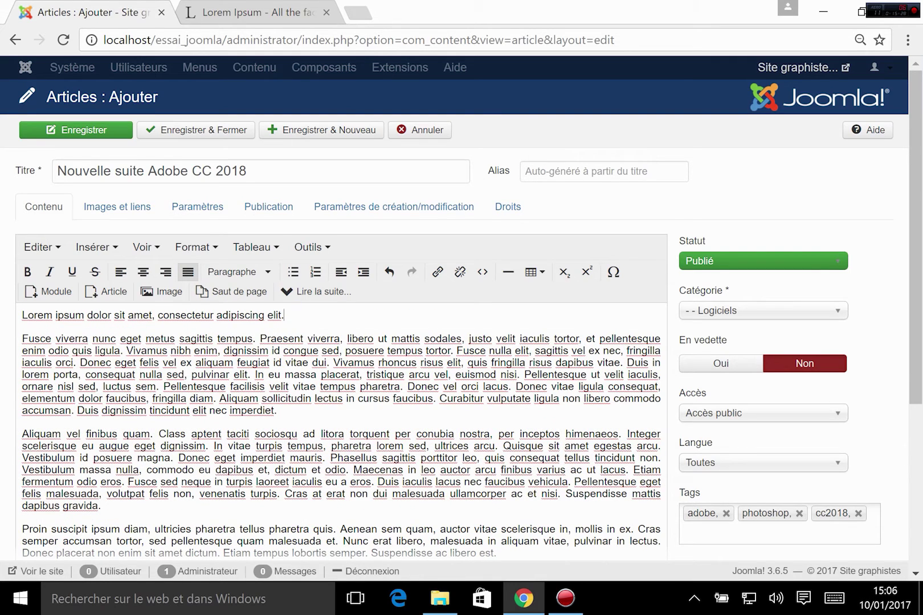
{"action": "left_click", "coordinate": [315, 297]}
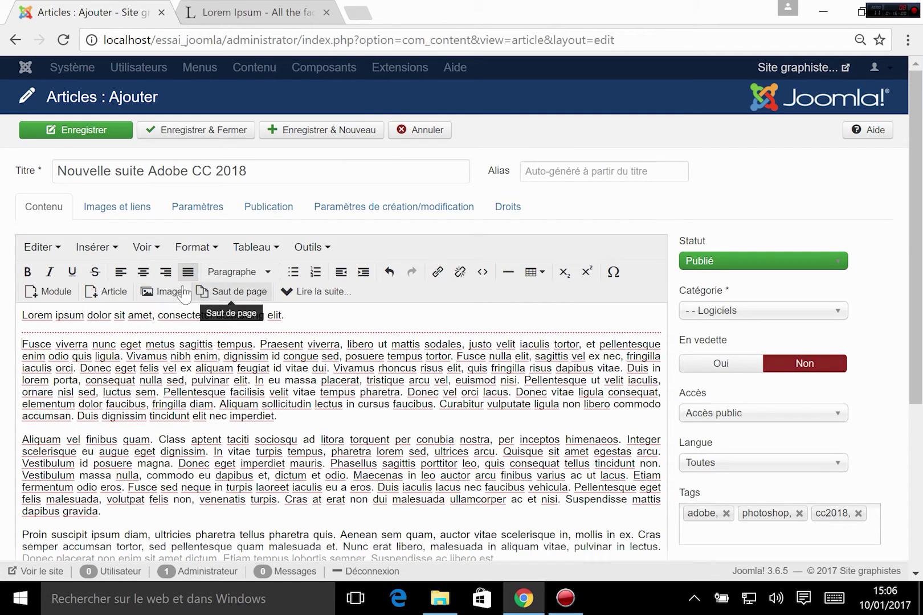
{"action": "left_click", "coordinate": [164, 290]}
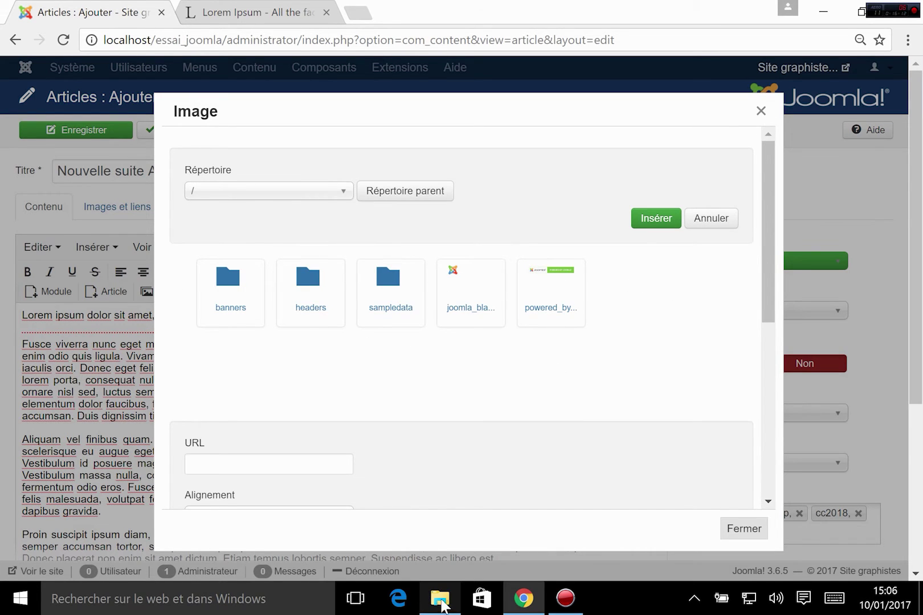
- In File Explorer browse to www > essai_joomla > images, then go back to Chrome's Image dialog
{"action": "left_click", "coordinate": [442, 603]}
{"action": "left_click", "coordinate": [194, 179]}
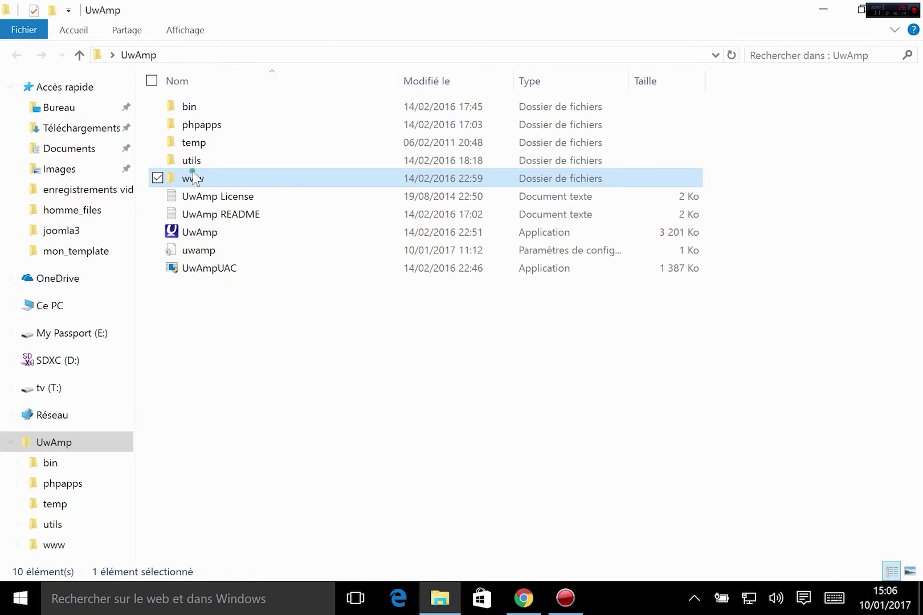
{"action": "double_click", "coordinate": [193, 178]}
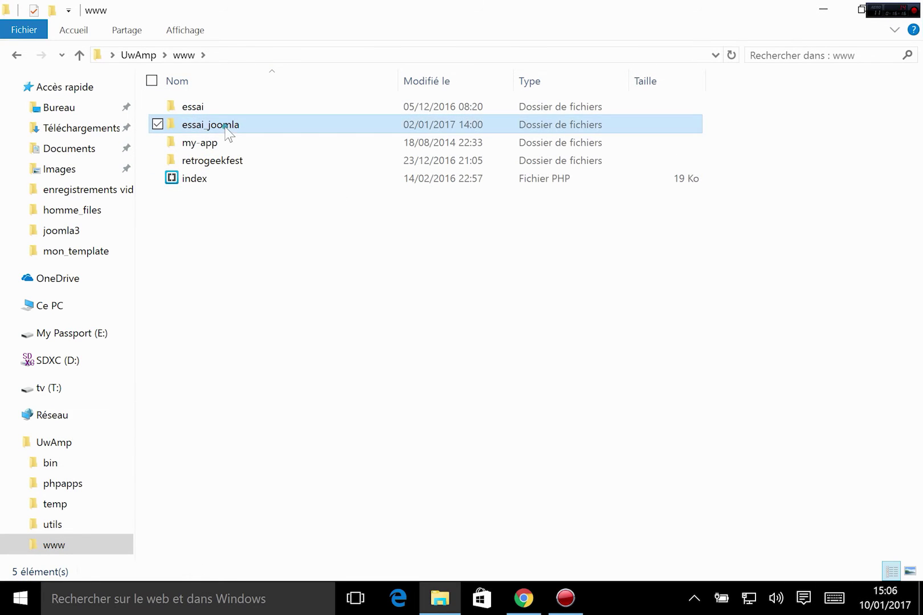
{"action": "double_click", "coordinate": [226, 129]}
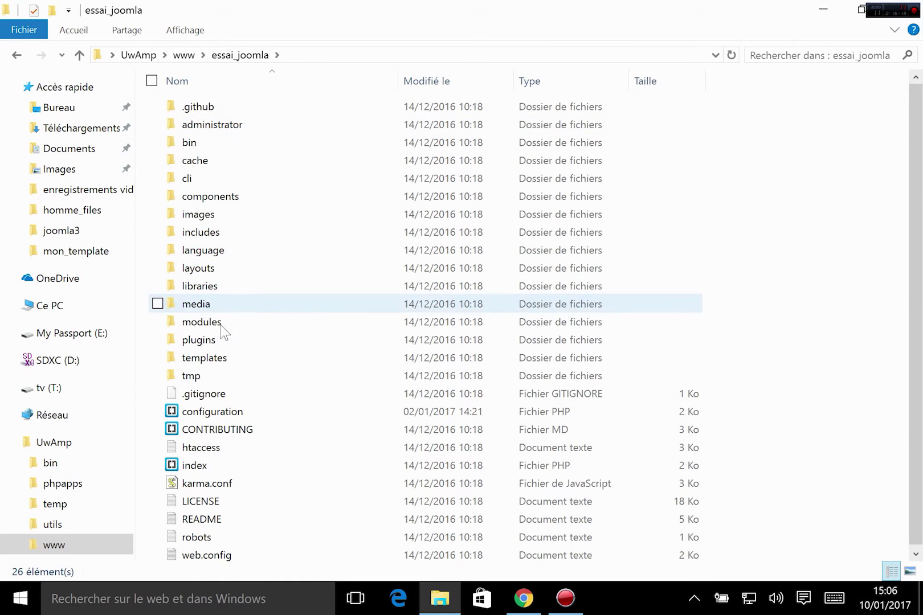
{"action": "double_click", "coordinate": [206, 304]}
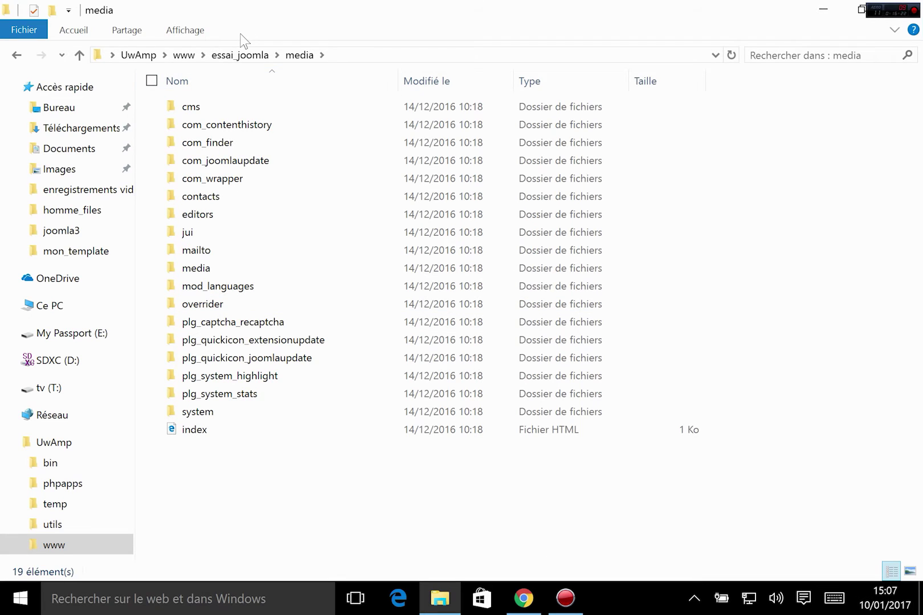
{"action": "double_click", "coordinate": [219, 267]}
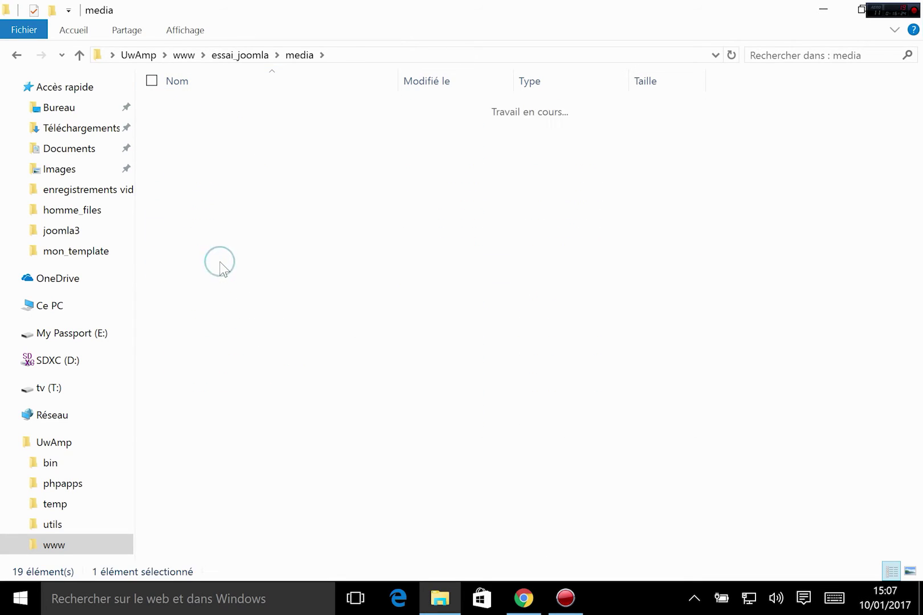
{"action": "left_click", "coordinate": [234, 54]}
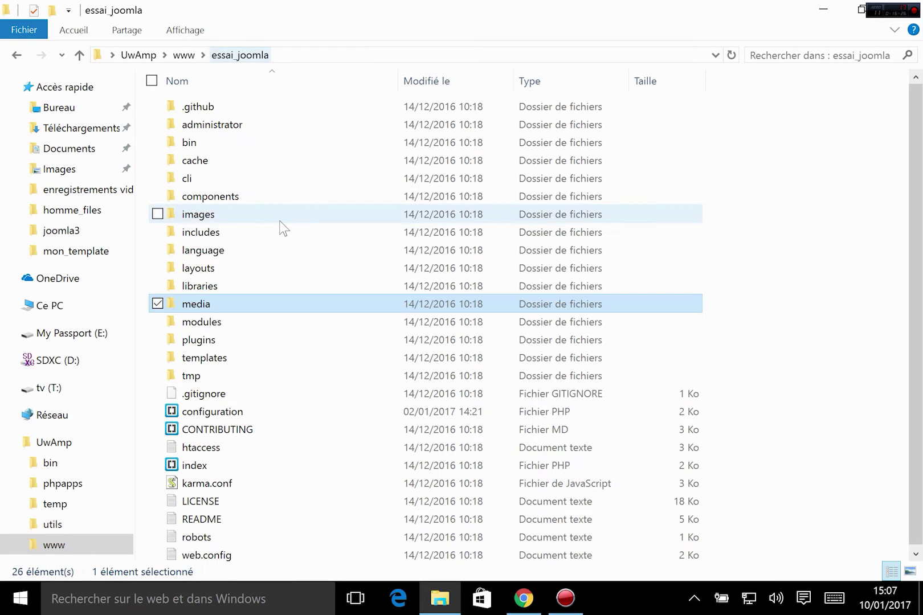
{"action": "left_click", "coordinate": [207, 214]}
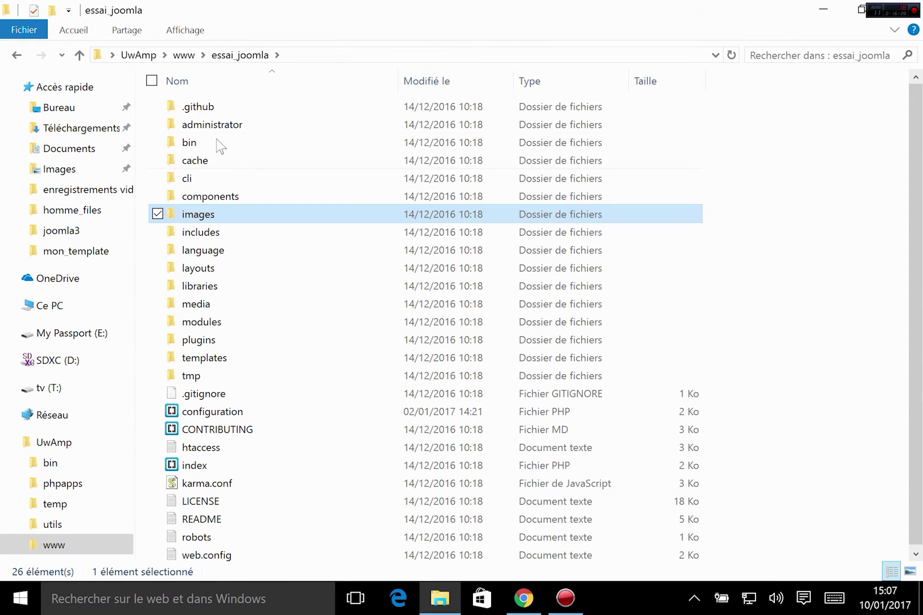
{"action": "double_click", "coordinate": [217, 219]}
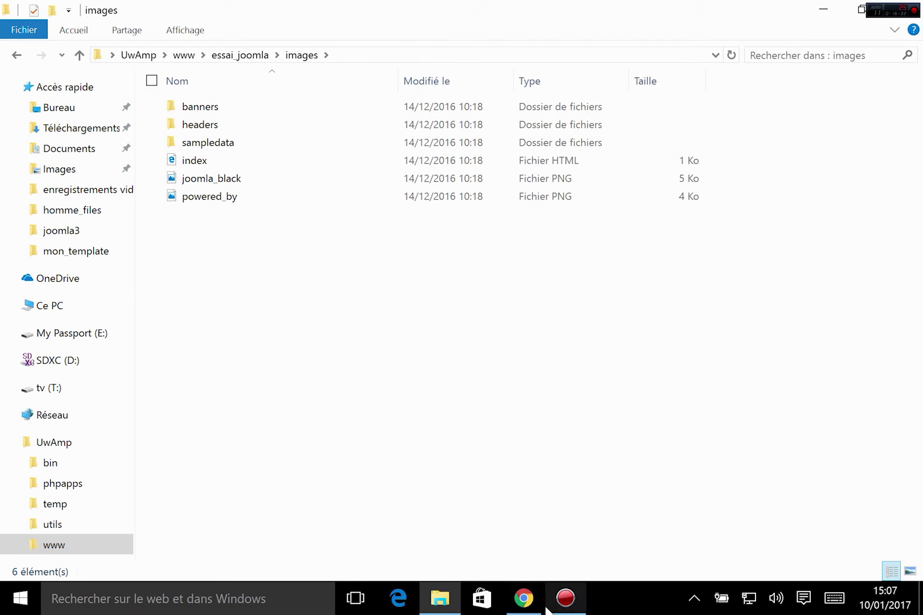
{"action": "left_click", "coordinate": [523, 598]}
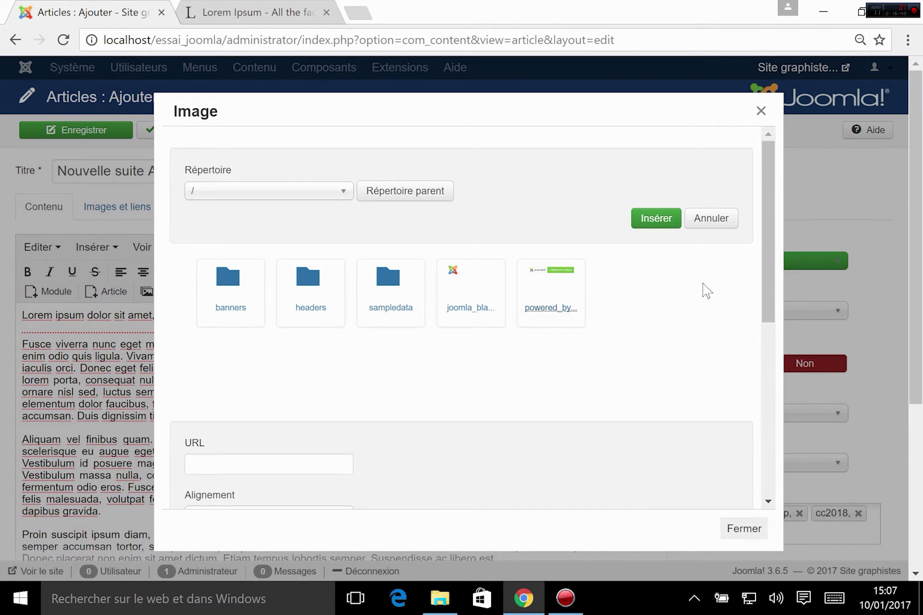
{"action": "scroll", "coordinate": [584, 355], "scroll_direction": "down", "scroll_amount": 4}
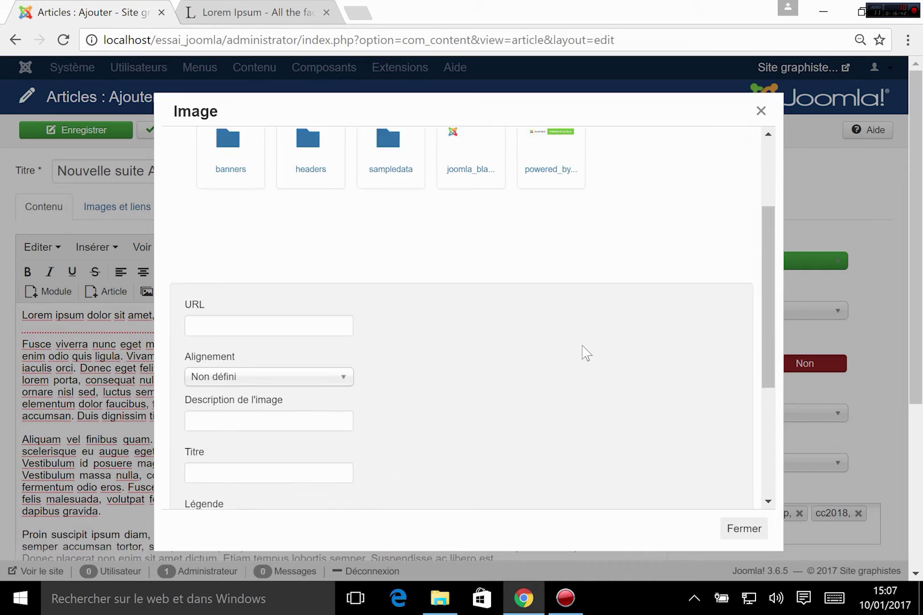
{"action": "scroll", "coordinate": [584, 355], "scroll_direction": "down", "scroll_amount": 2}
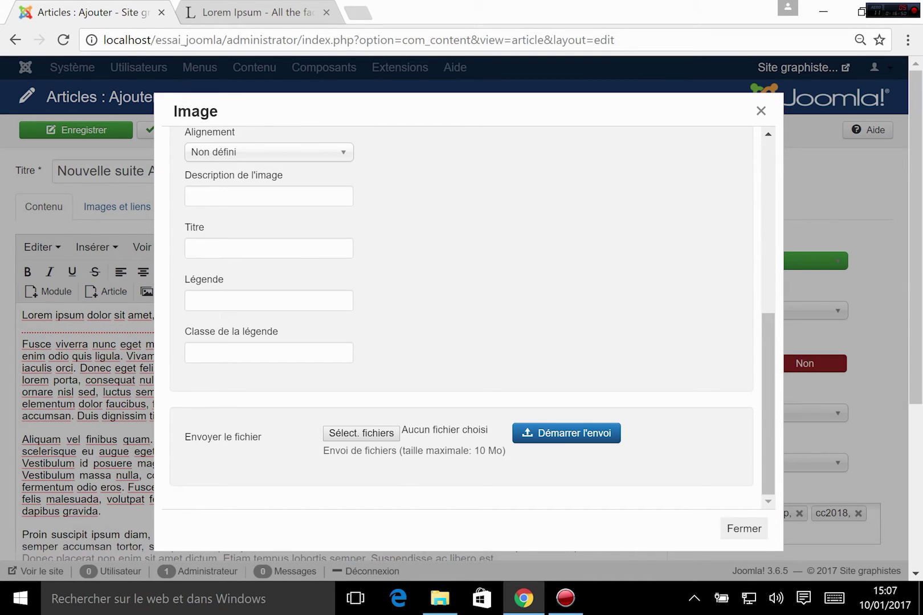
{"action": "left_click_drag", "start_coordinate": [468, 451], "coordinate": [497, 450]}
{"action": "left_click", "coordinate": [495, 451]}
{"action": "left_click", "coordinate": [375, 434]}
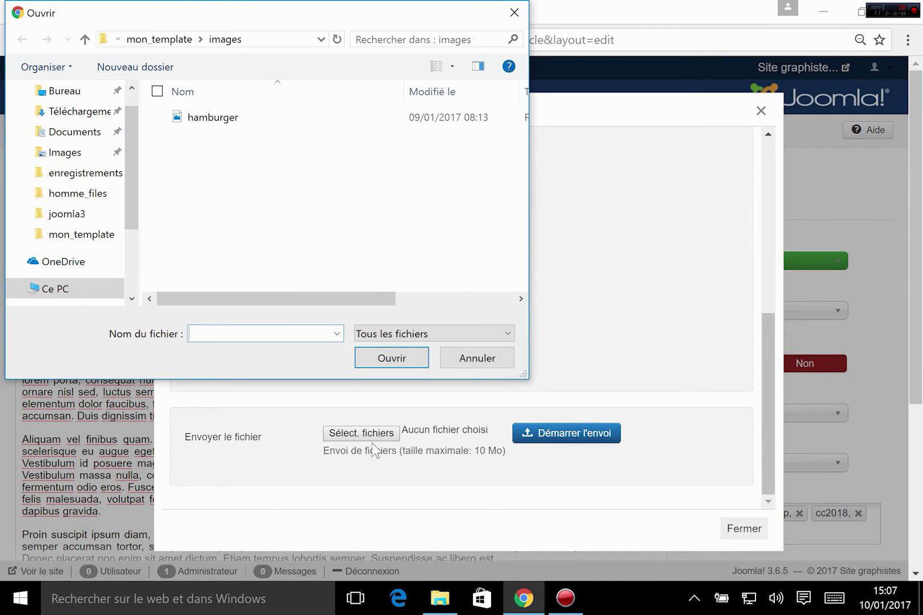
{"action": "left_click", "coordinate": [92, 155]}
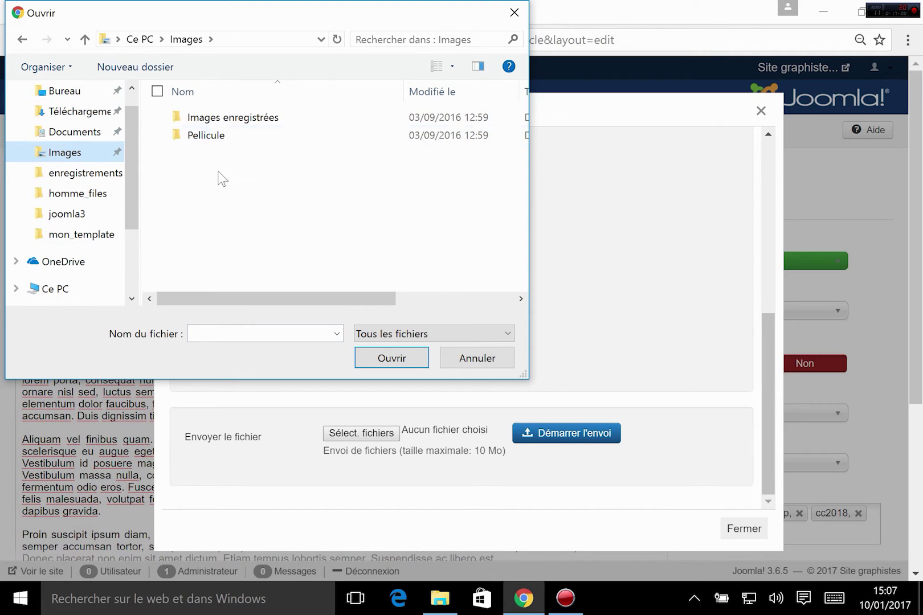
{"action": "scroll", "coordinate": [90, 182], "scroll_direction": "up", "scroll_amount": 1}
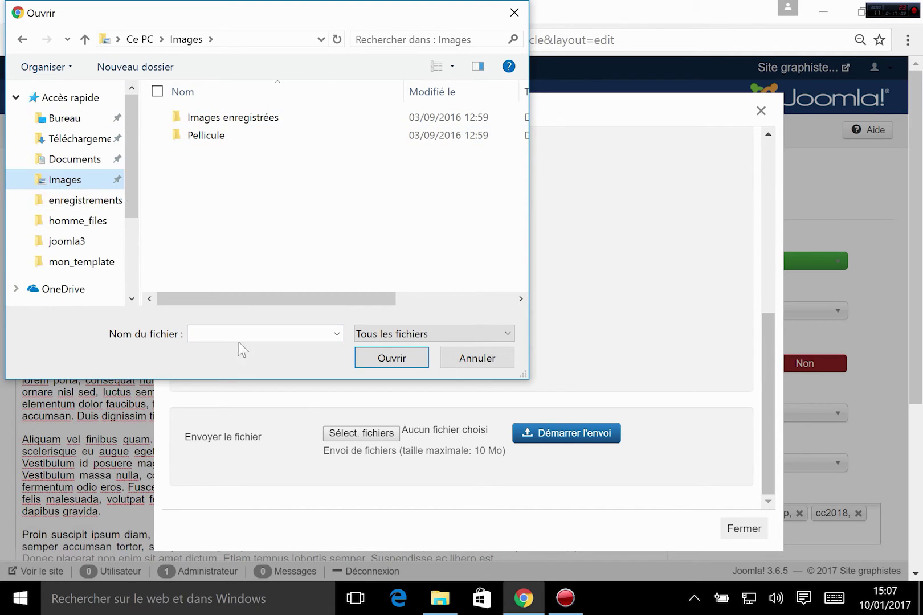
{"action": "left_click", "coordinate": [515, 12]}
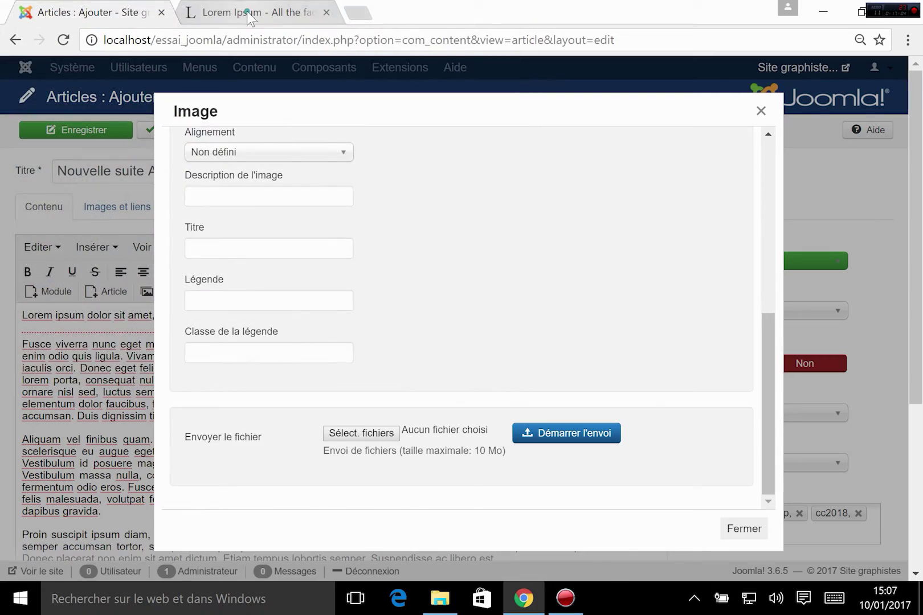
- Search Google Images for 'adobe' and open the full-size Wikipedia Adobe logo
{"action": "left_click", "coordinate": [257, 14]}
{"action": "scroll", "coordinate": [334, 173], "scroll_direction": "up", "scroll_amount": 7}
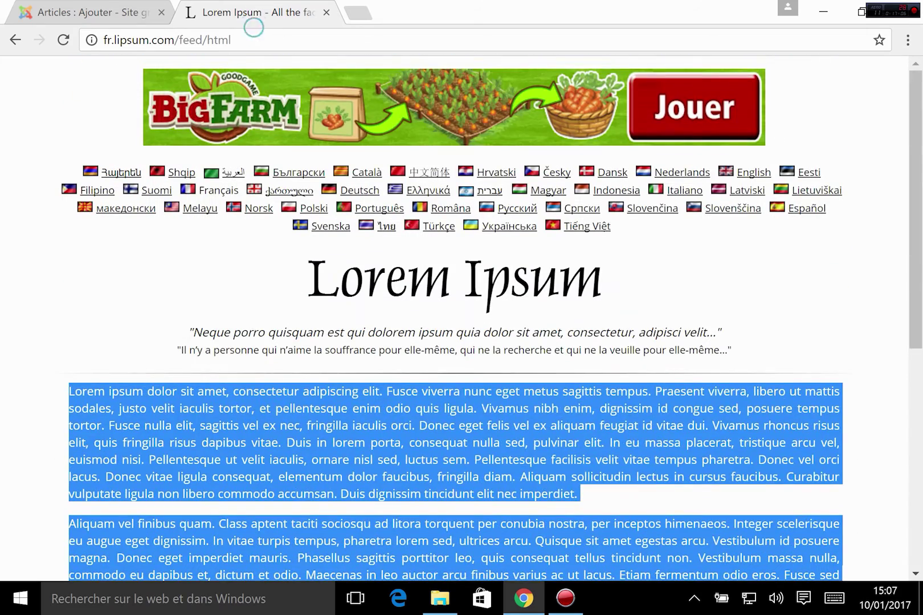
{"action": "left_click", "coordinate": [246, 35]}
{"action": "type", "text": "adobe"}
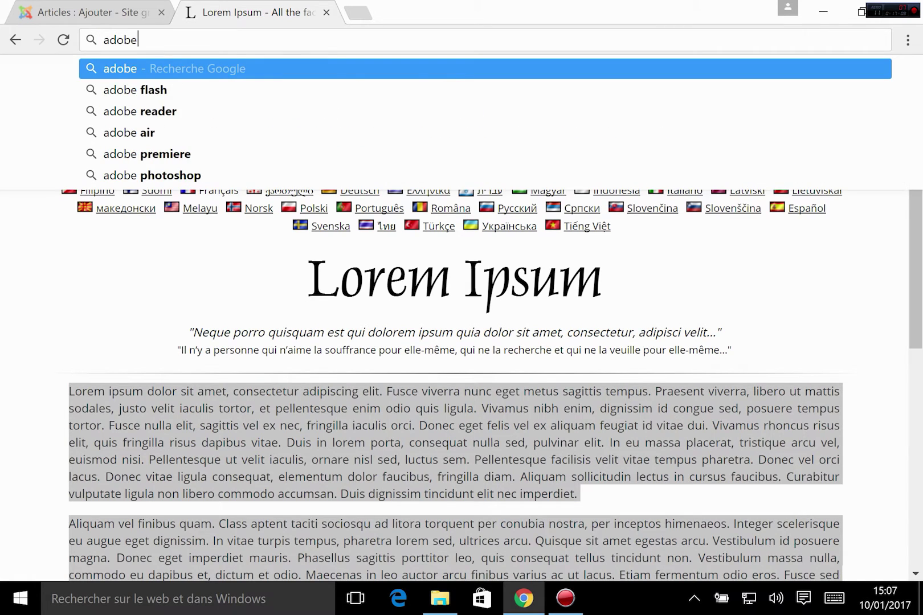
{"action": "key", "text": "Return"}
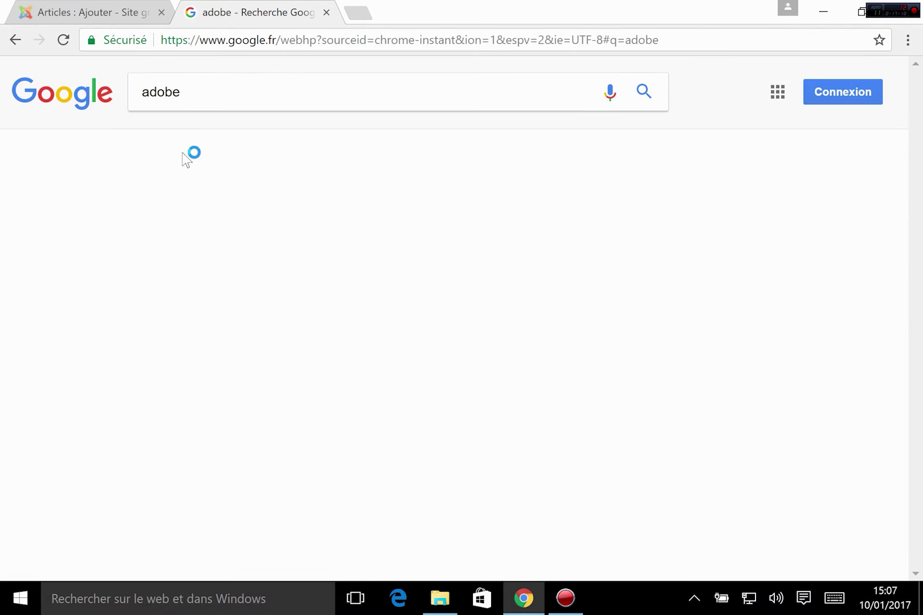
{"action": "left_click", "coordinate": [218, 151]}
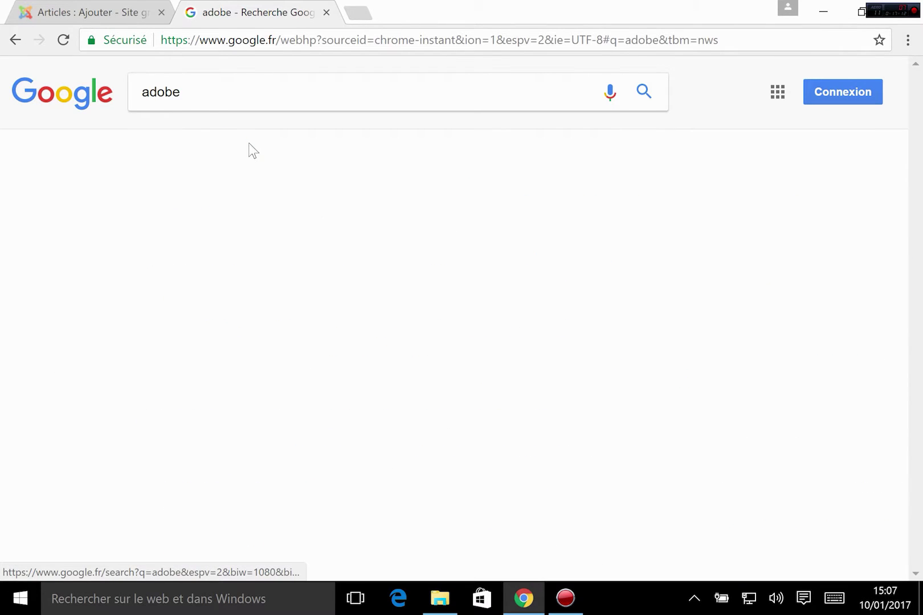
{"action": "left_click", "coordinate": [302, 143]}
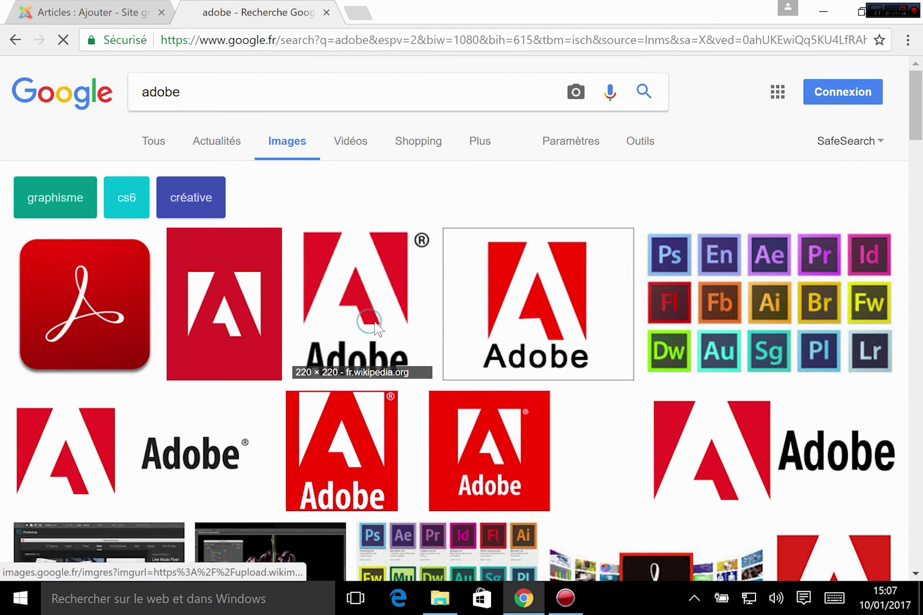
{"action": "left_click", "coordinate": [372, 323]}
{"action": "left_click", "coordinate": [381, 233]}
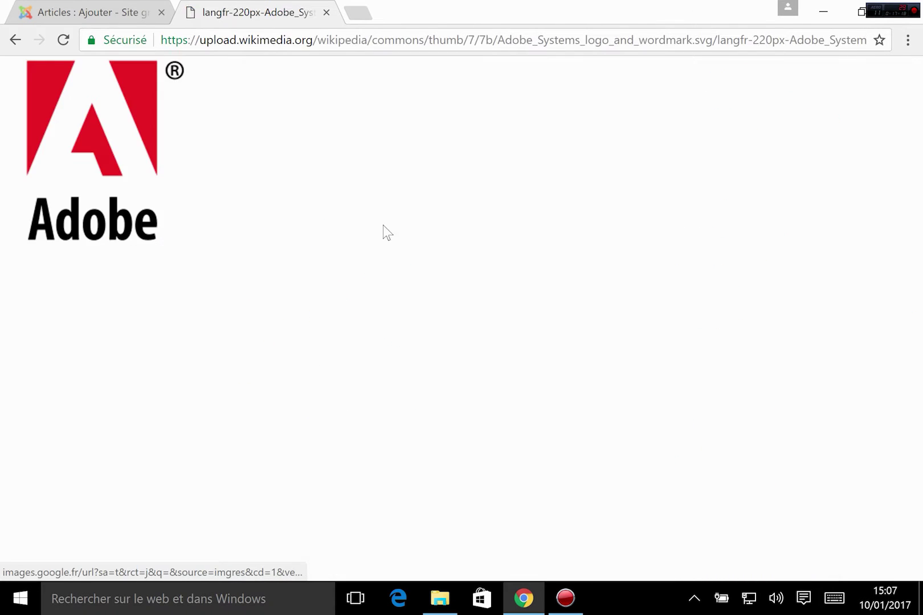
- Save the Adobe logo as a PNG on the desktop (Bureau) and return to the article tab
{"action": "key", "text": "ctrl+s"}
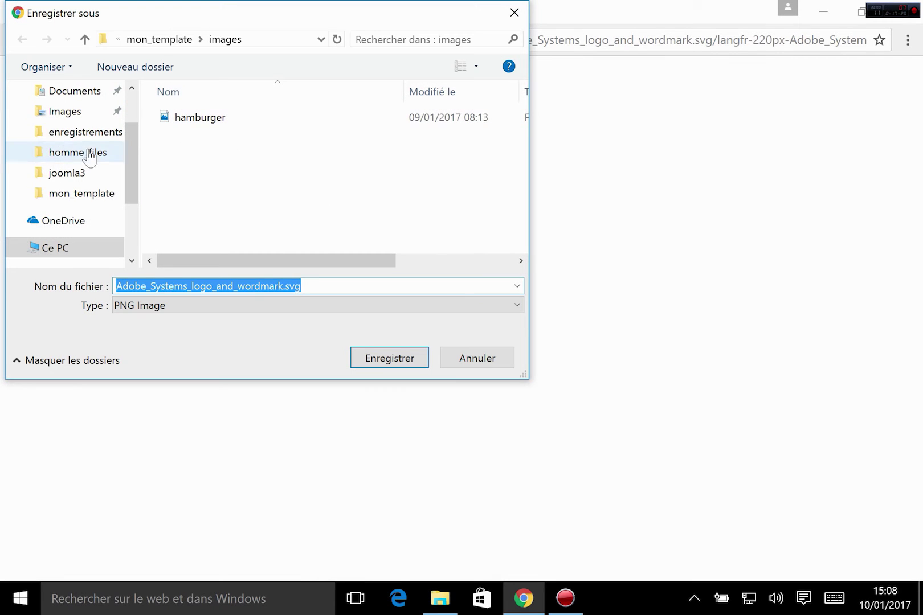
{"action": "scroll", "coordinate": [72, 188], "scroll_direction": "up", "scroll_amount": 2}
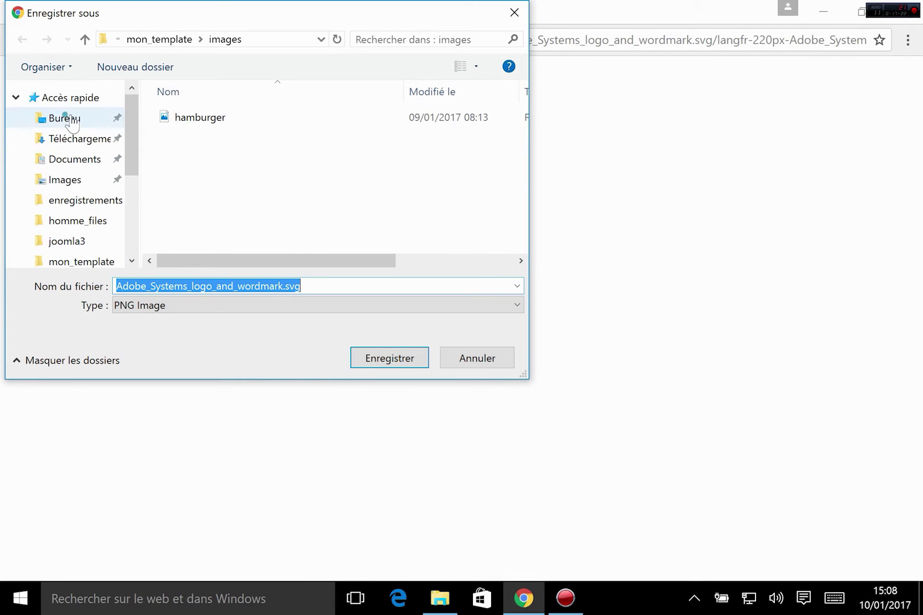
{"action": "left_click", "coordinate": [64, 118]}
{"action": "left_click", "coordinate": [389, 358]}
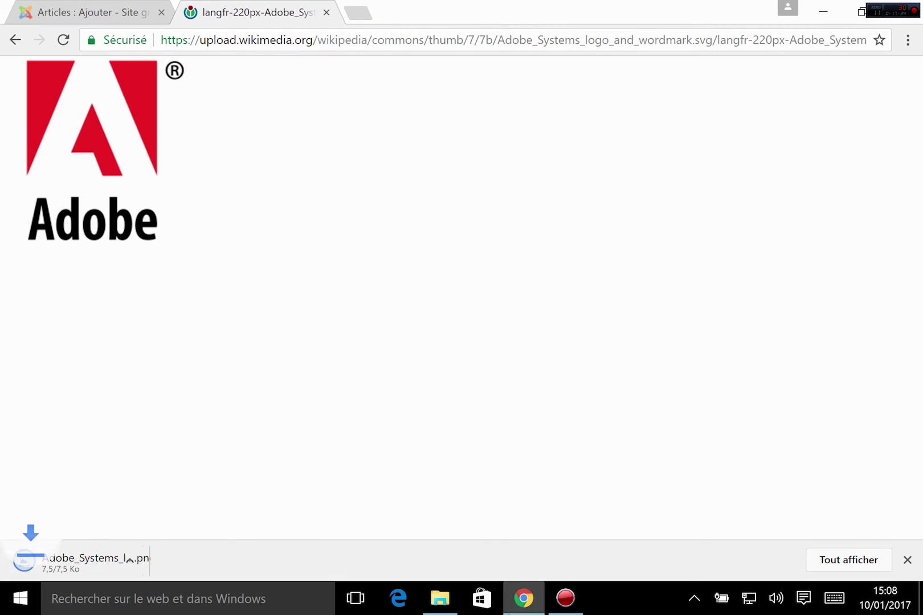
{"action": "left_click", "coordinate": [69, 10]}
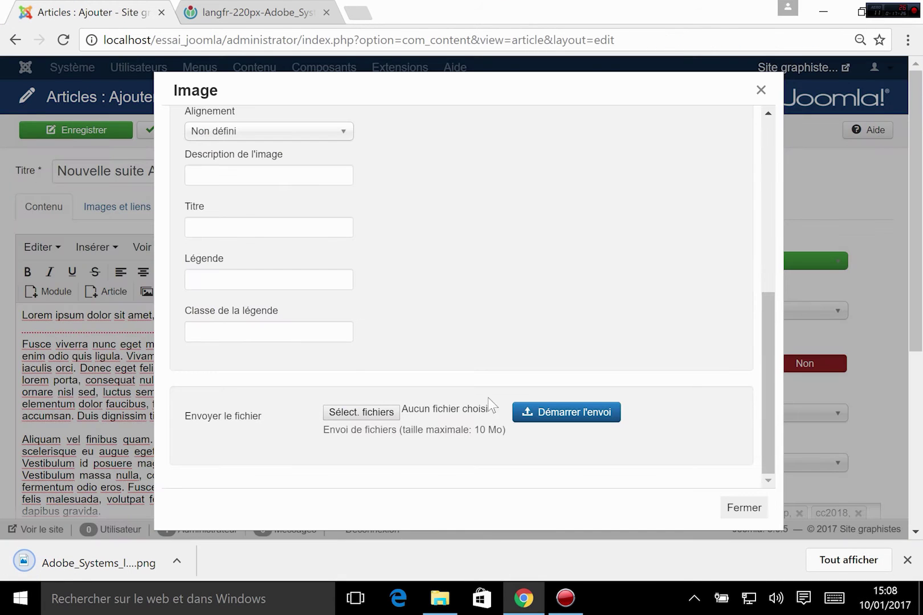
- Upload the saved Adobe logo from the Desktop (Bureau) to the site's images
{"action": "left_click", "coordinate": [359, 414]}
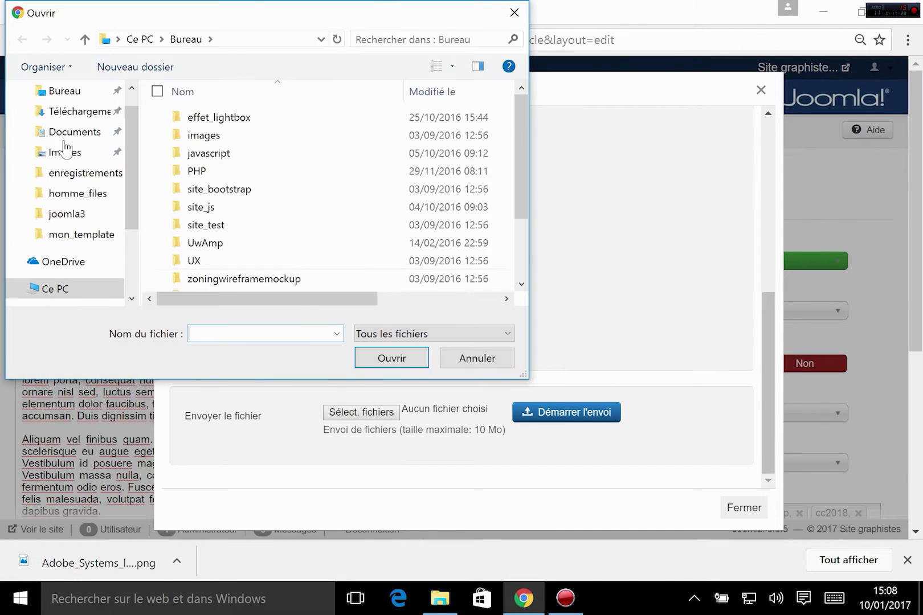
{"action": "left_click", "coordinate": [57, 98]}
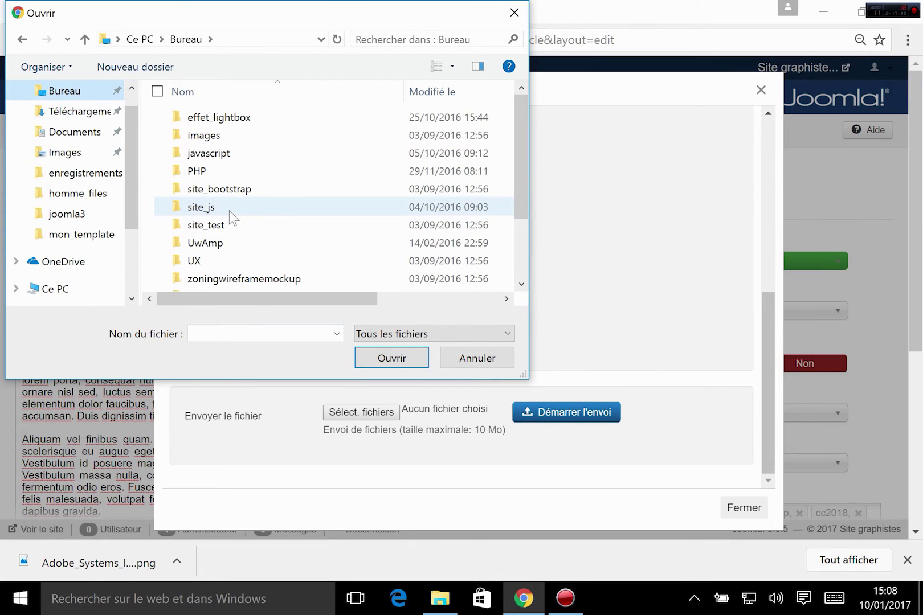
{"action": "scroll", "coordinate": [267, 213], "scroll_direction": "down", "scroll_amount": 2}
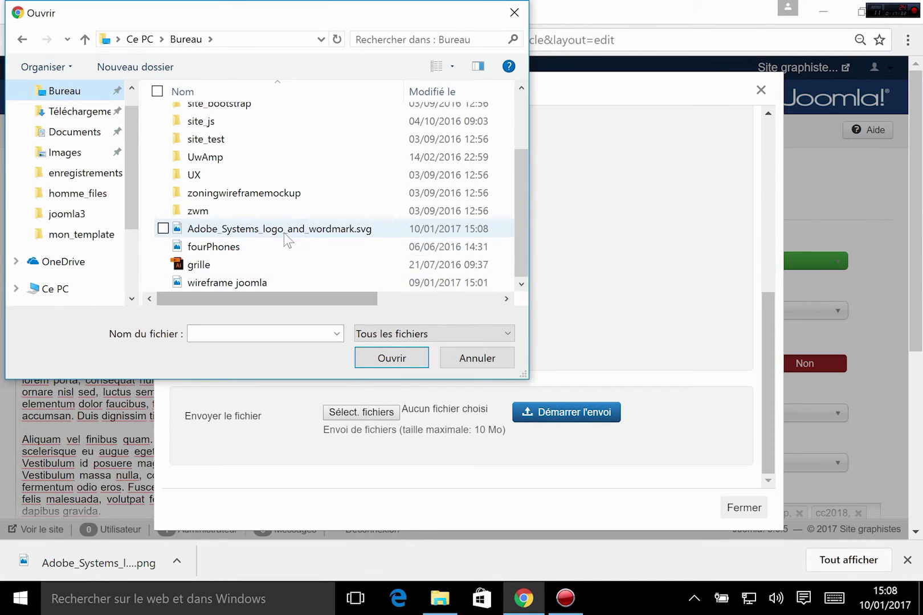
{"action": "double_click", "coordinate": [287, 233]}
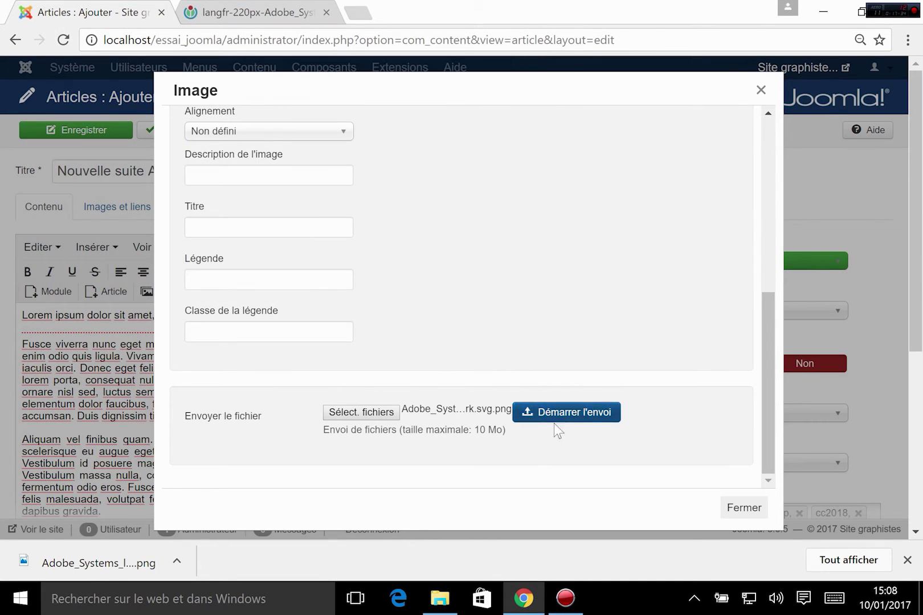
{"action": "left_click", "coordinate": [567, 422]}
{"action": "left_click", "coordinate": [567, 422]}
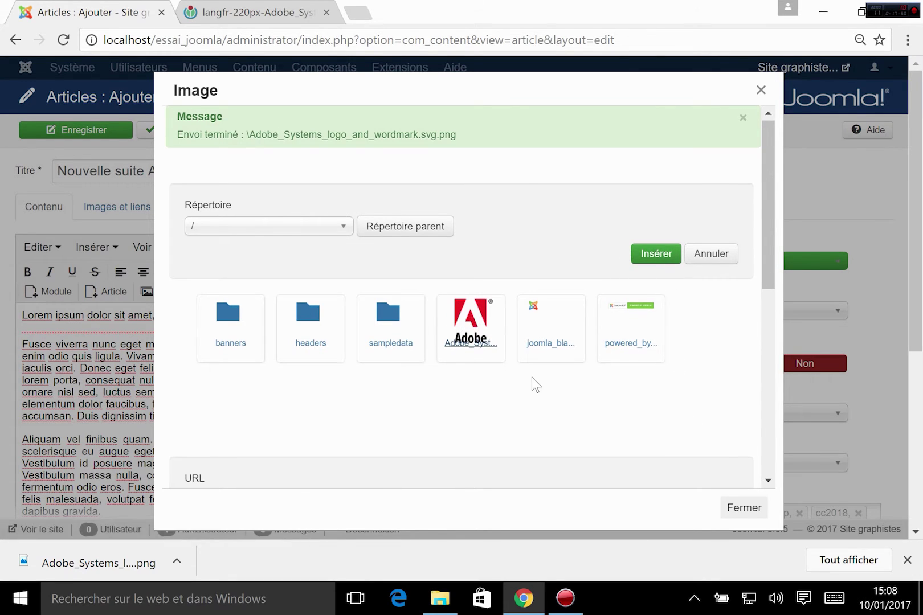
- Set the logo's image alignment to Gauche (left)
{"action": "scroll", "coordinate": [529, 375], "scroll_direction": "down", "scroll_amount": 3}
{"action": "scroll", "coordinate": [528, 374], "scroll_direction": "up", "scroll_amount": 1}
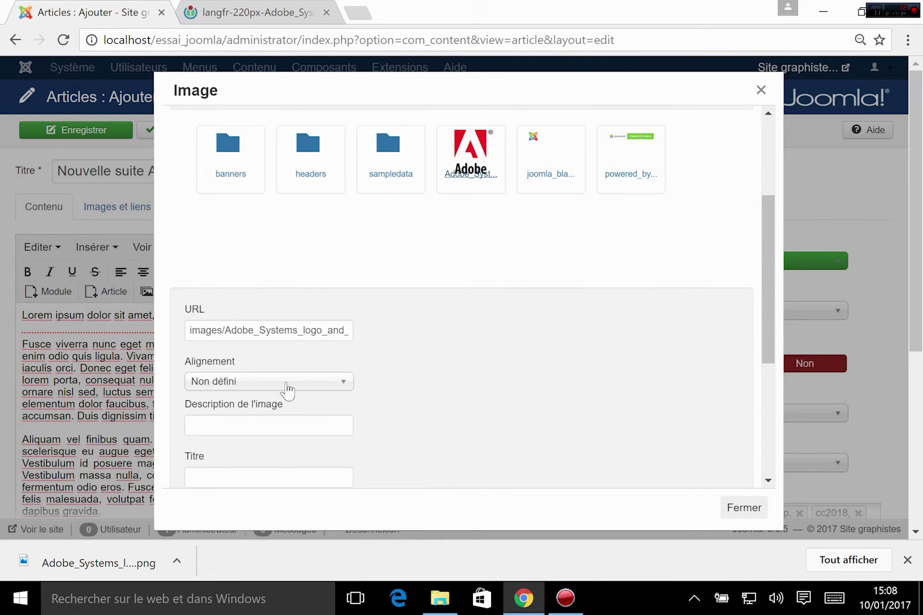
{"action": "left_click", "coordinate": [259, 388]}
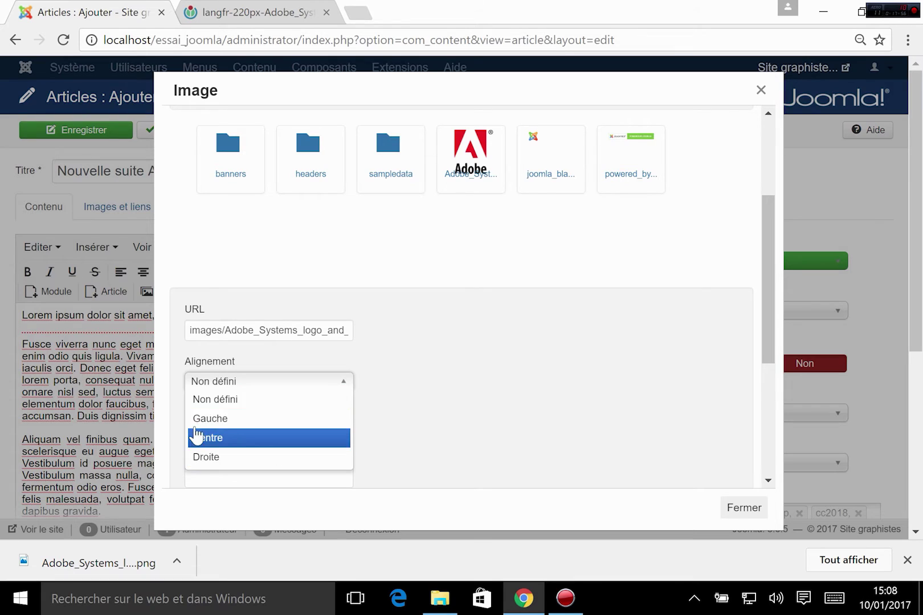
{"action": "left_click", "coordinate": [212, 420]}
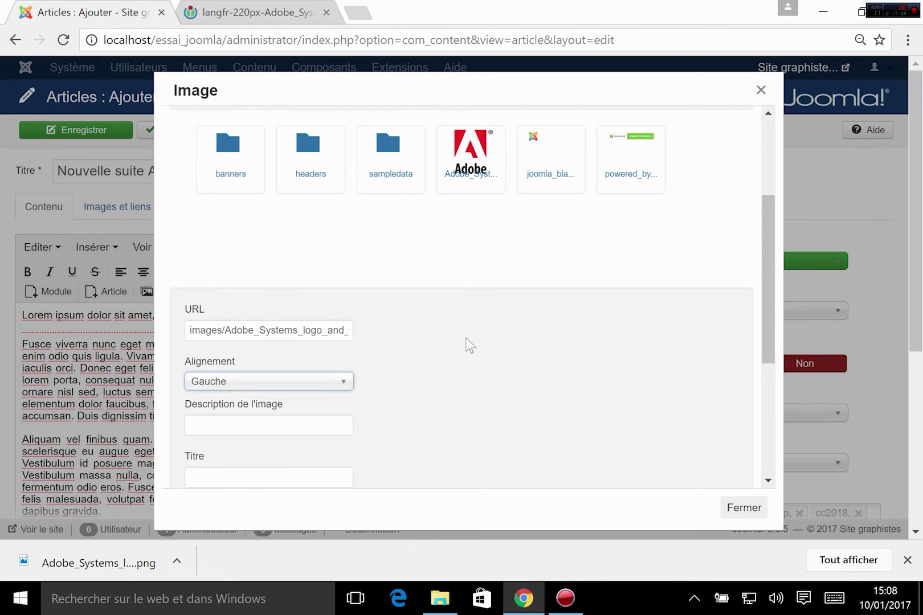
- Check the description, caption, caption class and title fields, leaving them unchanged
{"action": "scroll", "coordinate": [400, 415], "scroll_direction": "down", "scroll_amount": 3}
{"action": "scroll", "coordinate": [268, 284], "scroll_direction": "up", "scroll_amount": 2}
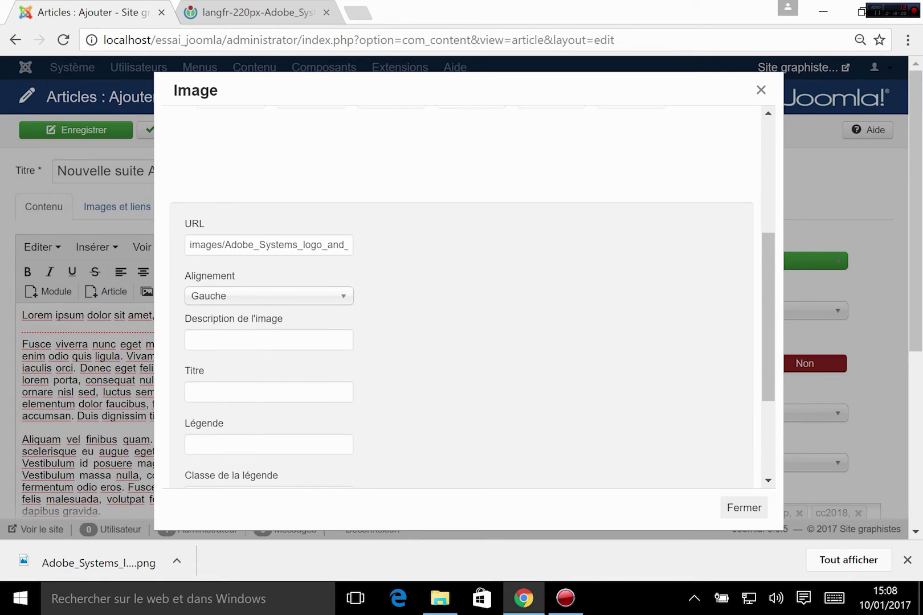
{"action": "left_click", "coordinate": [228, 340]}
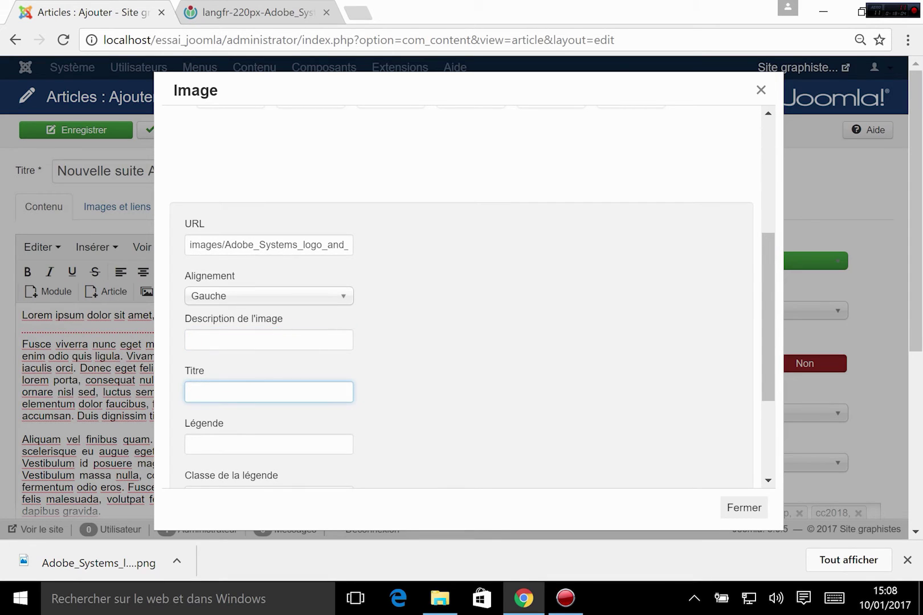
{"action": "left_click", "coordinate": [190, 444]}
{"action": "scroll", "coordinate": [190, 444], "scroll_direction": "down", "scroll_amount": 2}
{"action": "left_click", "coordinate": [239, 402]}
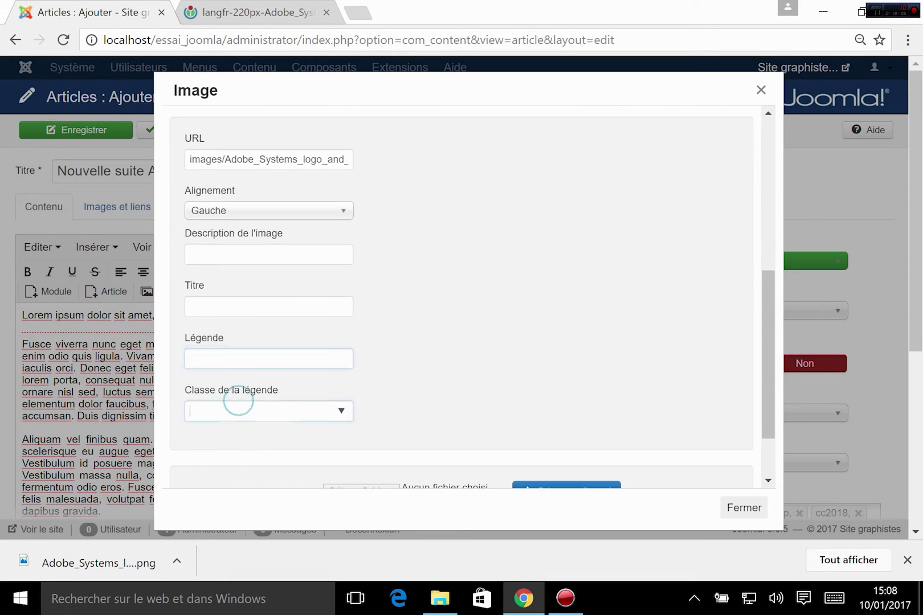
{"action": "left_click", "coordinate": [340, 410]}
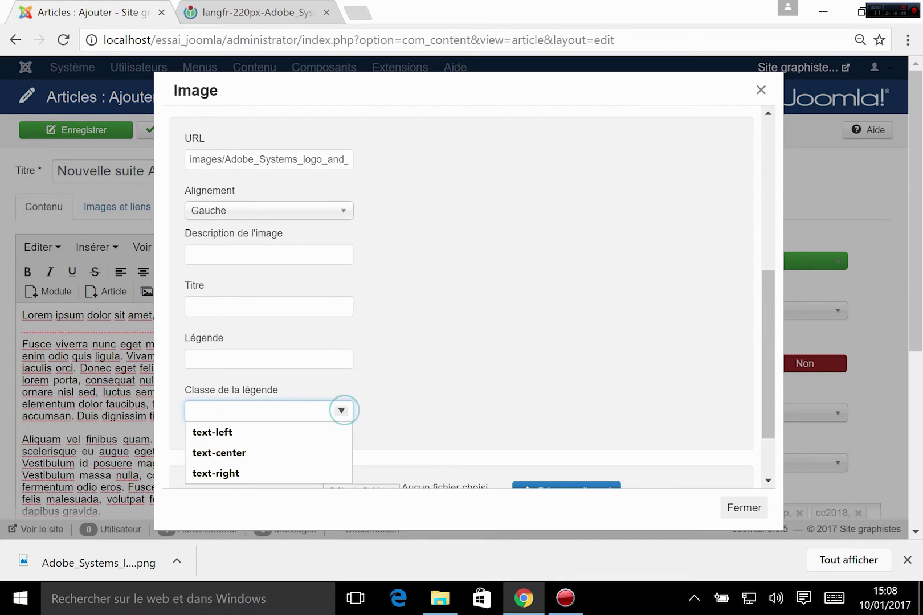
{"action": "left_click", "coordinate": [418, 391]}
{"action": "left_click", "coordinate": [344, 410]}
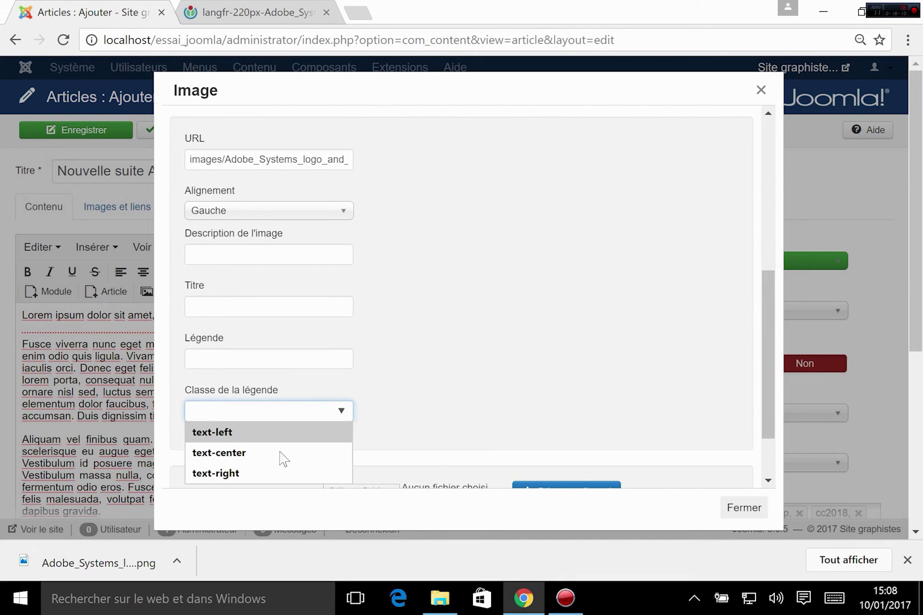
{"action": "left_click", "coordinate": [471, 404]}
{"action": "left_click", "coordinate": [229, 409]}
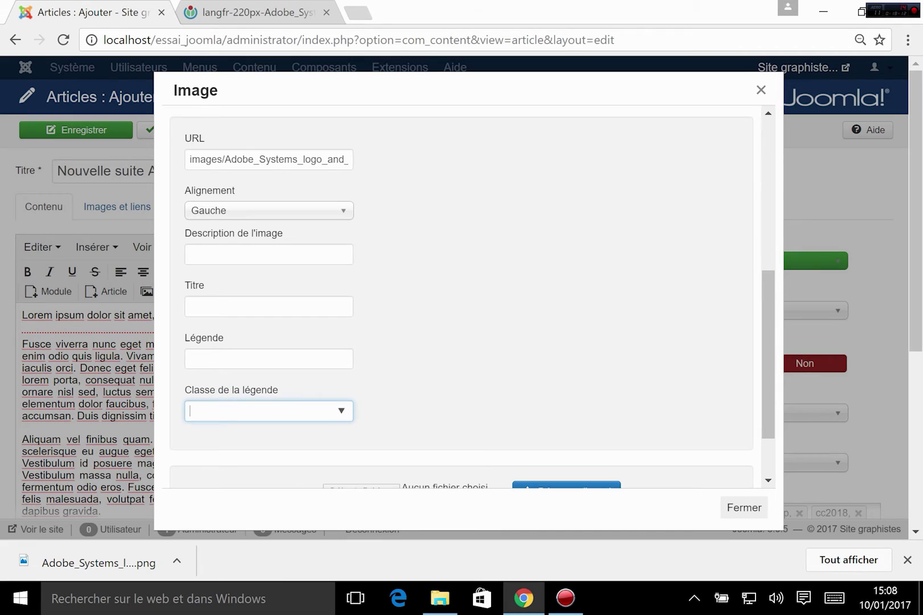
{"action": "left_click", "coordinate": [316, 352]}
{"action": "left_click", "coordinate": [280, 300]}
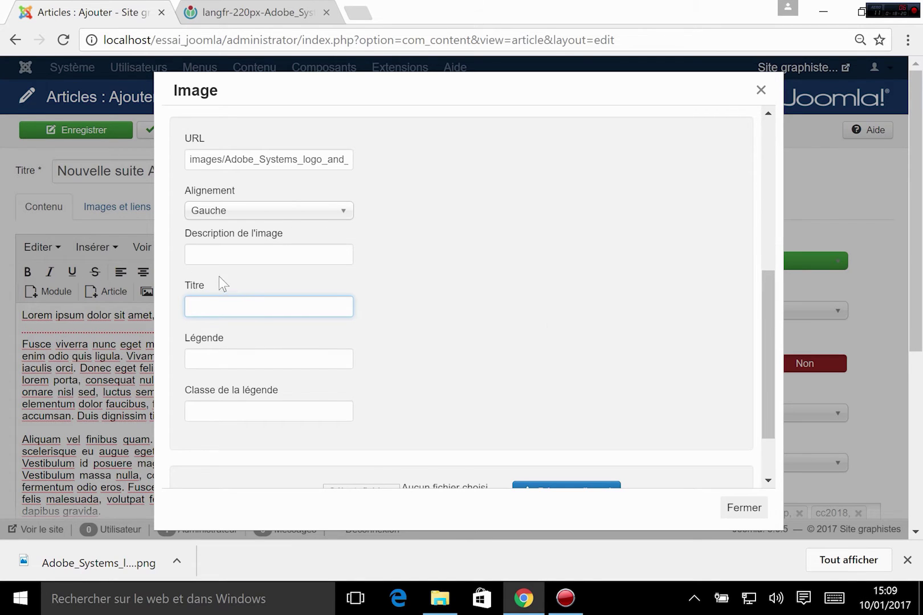
- Insert the left-floated Adobe logo into the article body
{"action": "scroll", "coordinate": [539, 342], "scroll_direction": "up", "scroll_amount": 5}
{"action": "scroll", "coordinate": [536, 340], "scroll_direction": "down", "scroll_amount": 5}
{"action": "scroll", "coordinate": [514, 365], "scroll_direction": "up", "scroll_amount": 4}
{"action": "scroll", "coordinate": [501, 359], "scroll_direction": "down", "scroll_amount": 5}
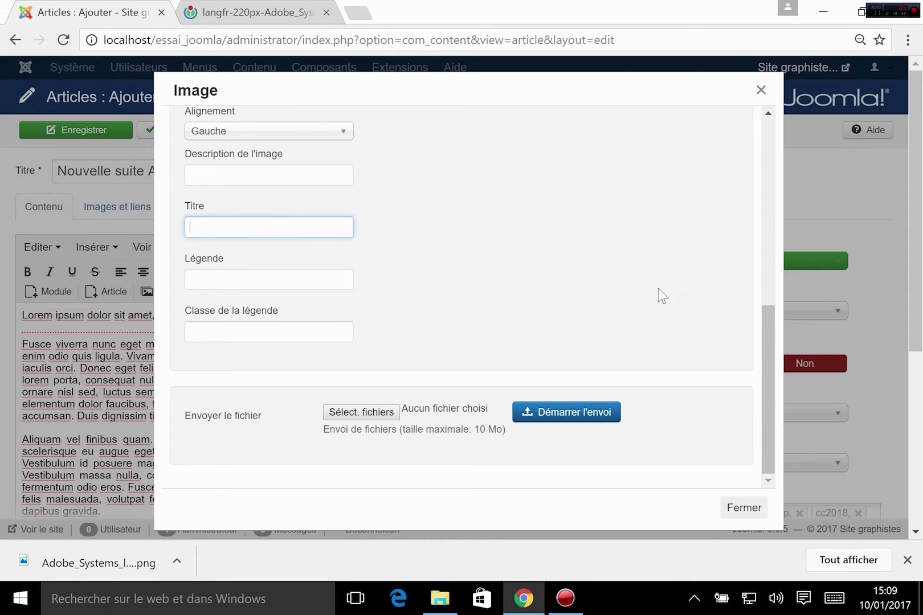
{"action": "scroll", "coordinate": [635, 296], "scroll_direction": "up", "scroll_amount": 5}
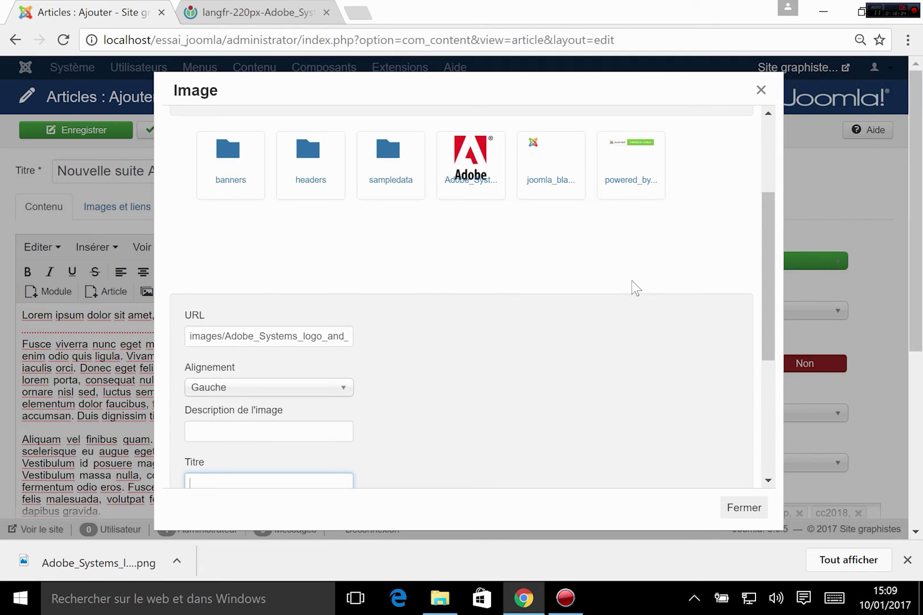
{"action": "scroll", "coordinate": [632, 287], "scroll_direction": "up", "scroll_amount": 2}
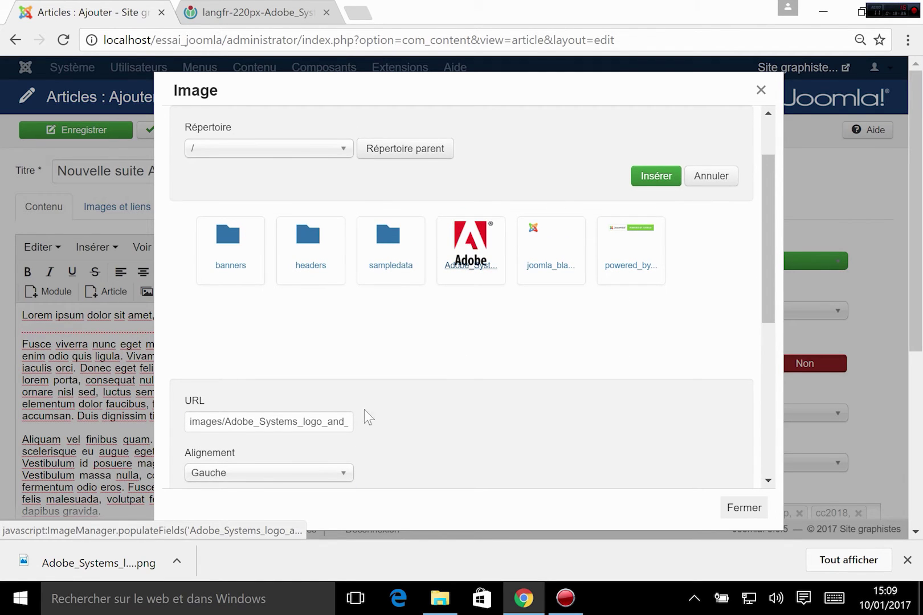
{"action": "scroll", "coordinate": [364, 410], "scroll_direction": "down", "scroll_amount": 3}
{"action": "scroll", "coordinate": [700, 344], "scroll_direction": "up", "scroll_amount": 3}
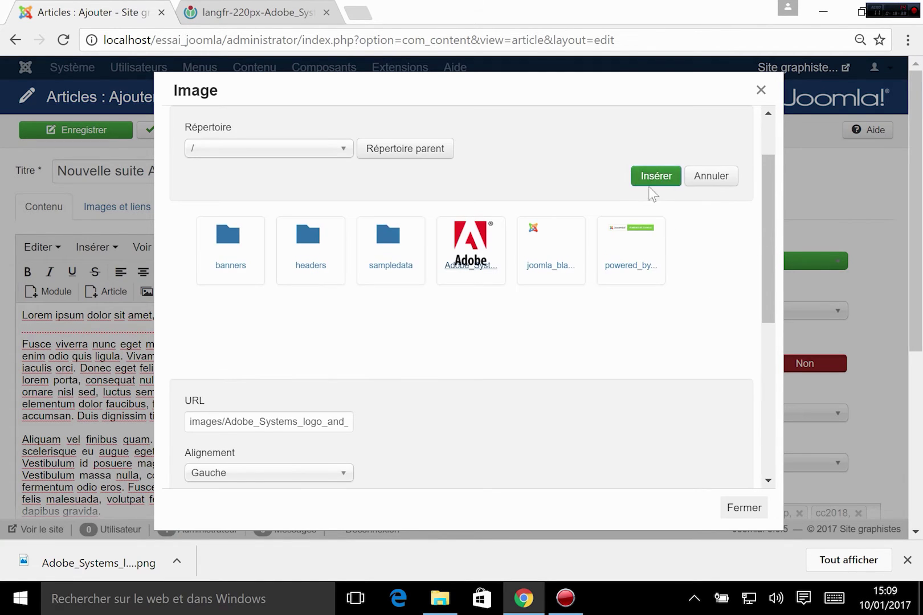
{"action": "left_click", "coordinate": [656, 176]}
{"action": "scroll", "coordinate": [336, 410], "scroll_direction": "down", "scroll_amount": 2}
{"action": "scroll", "coordinate": [336, 410], "scroll_direction": "up", "scroll_amount": 2}
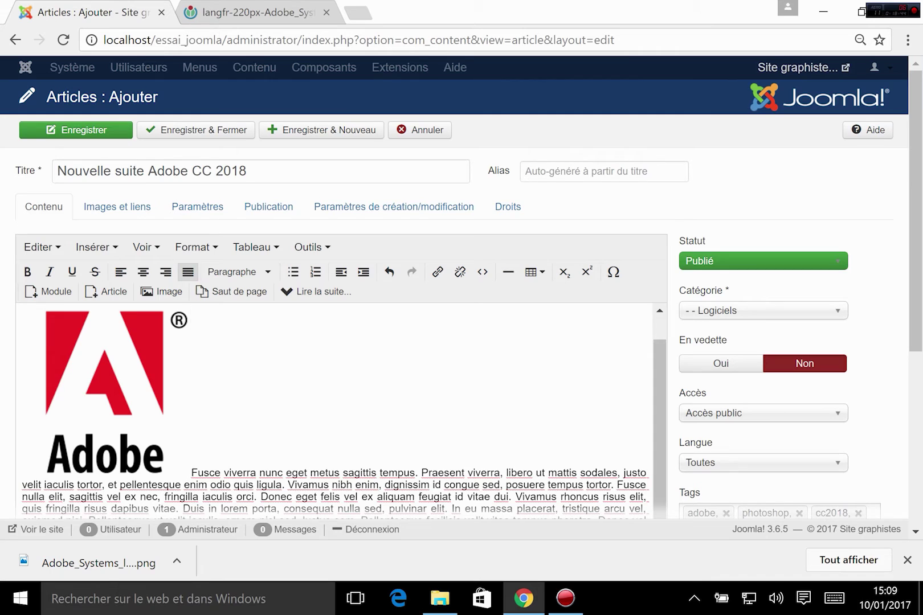
{"action": "left_click", "coordinate": [131, 372]}
{"action": "left_click", "coordinate": [277, 426]}
{"action": "left_click", "coordinate": [89, 380]}
{"action": "left_click", "coordinate": [163, 291]}
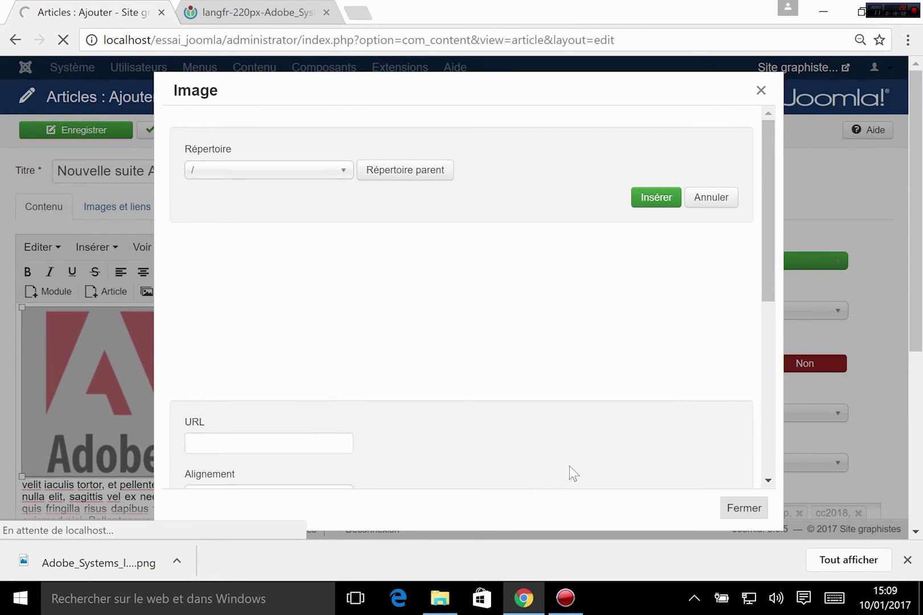
{"action": "scroll", "coordinate": [315, 391], "scroll_direction": "down", "scroll_amount": 3}
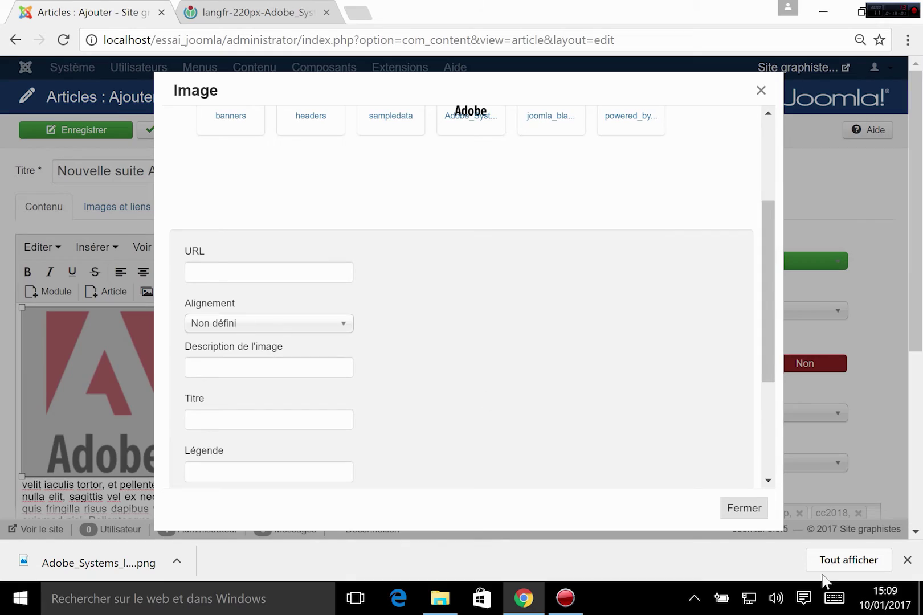
{"action": "left_click", "coordinate": [761, 90]}
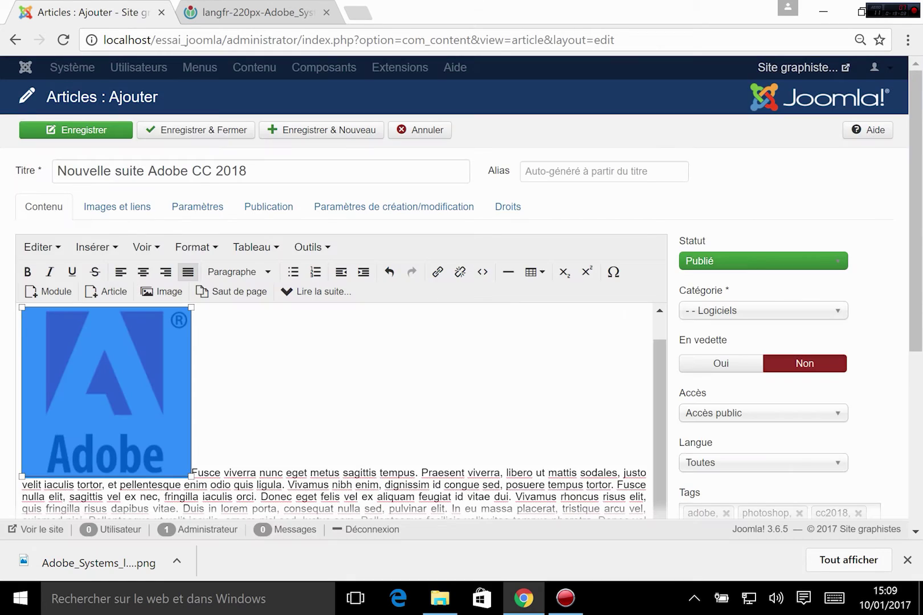
{"action": "scroll", "coordinate": [657, 495], "scroll_direction": "down", "scroll_amount": 7}
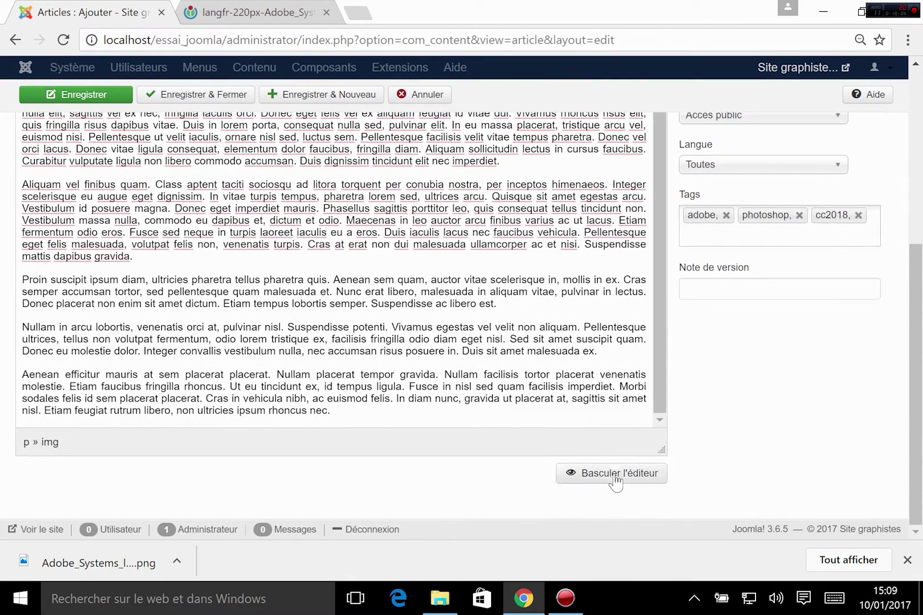
- Show the article's HTML source and select the logo's class="pull-left" attribute
{"action": "left_click", "coordinate": [616, 474]}
{"action": "scroll", "coordinate": [615, 483], "scroll_direction": "up", "scroll_amount": 5}
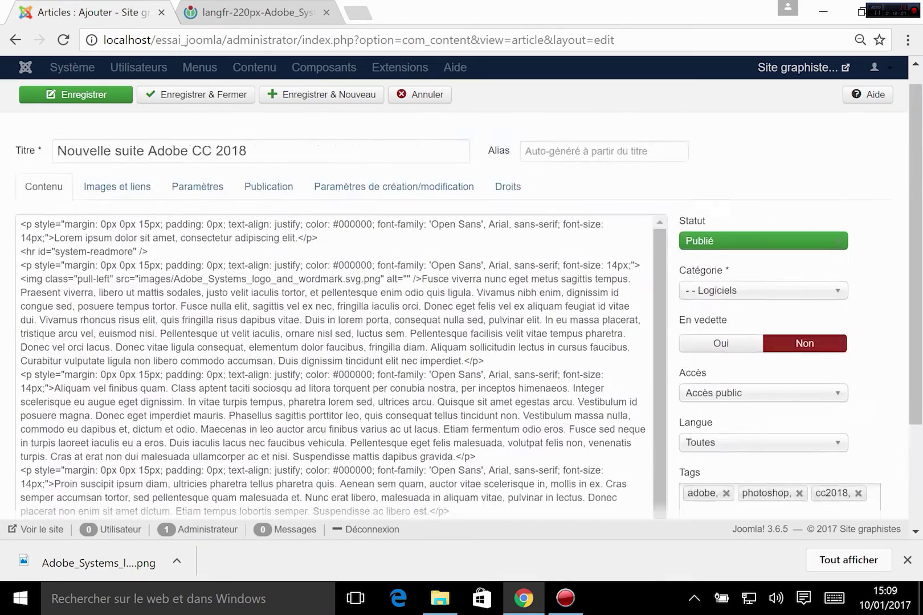
{"action": "scroll", "coordinate": [615, 365], "scroll_direction": "up", "scroll_amount": 1}
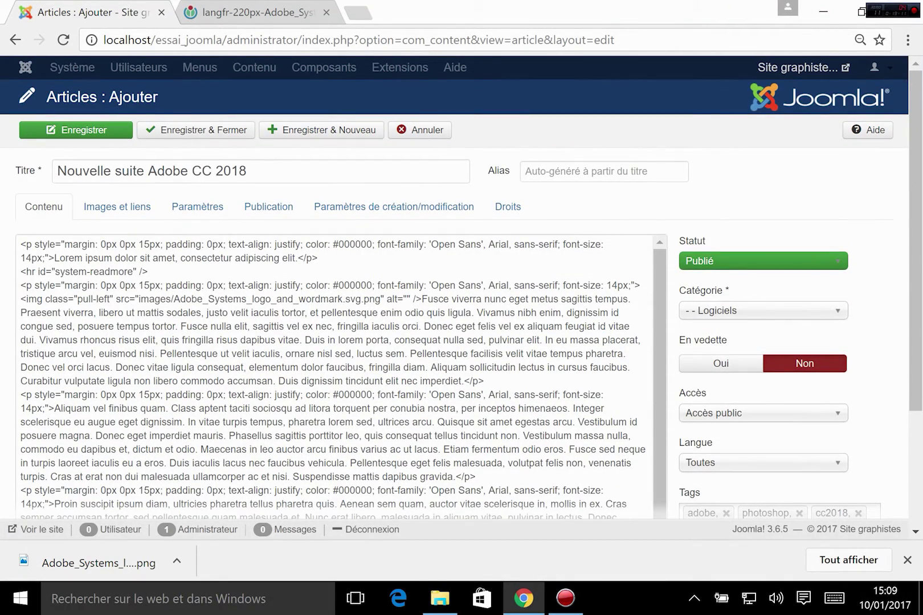
{"action": "left_click_drag", "start_coordinate": [43, 299], "coordinate": [103, 298]}
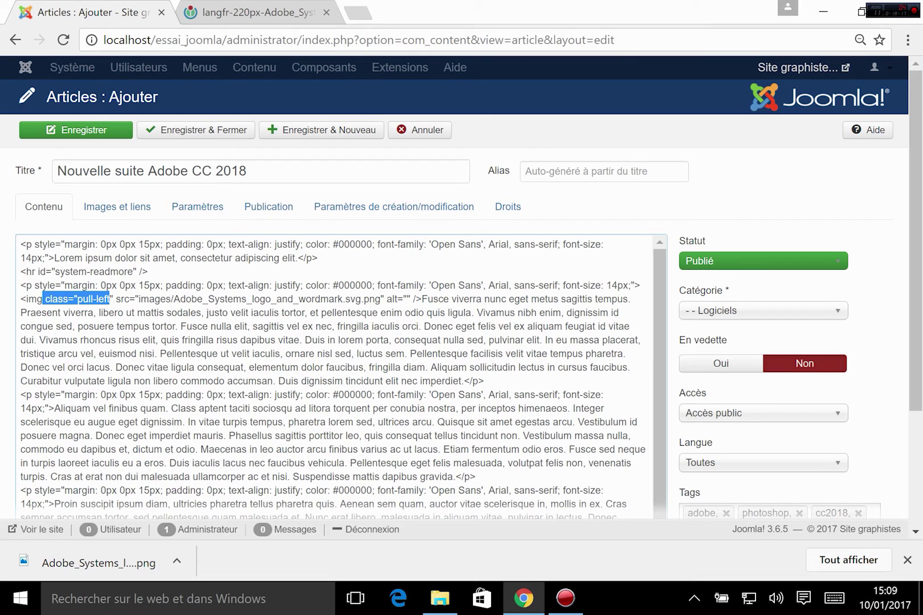
- Open essai_joomla/templates/mon_template/css/style.css in Brackets
{"action": "left_click", "coordinate": [440, 598]}
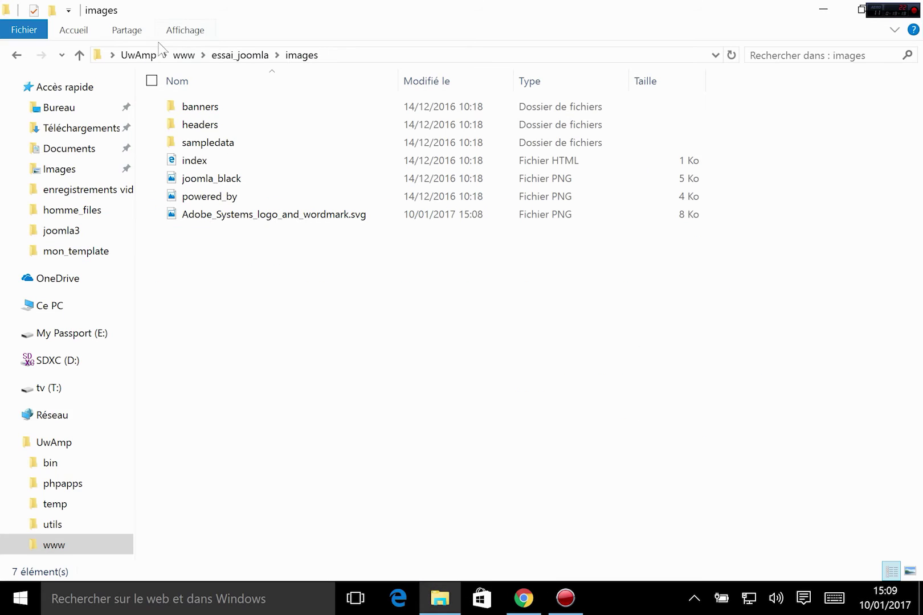
{"action": "left_click", "coordinate": [240, 54]}
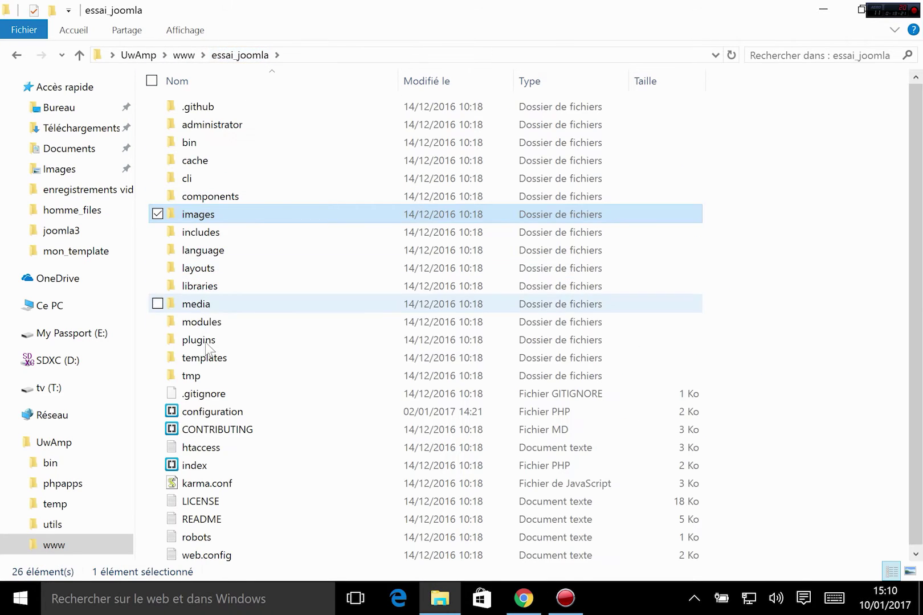
{"action": "double_click", "coordinate": [204, 357]}
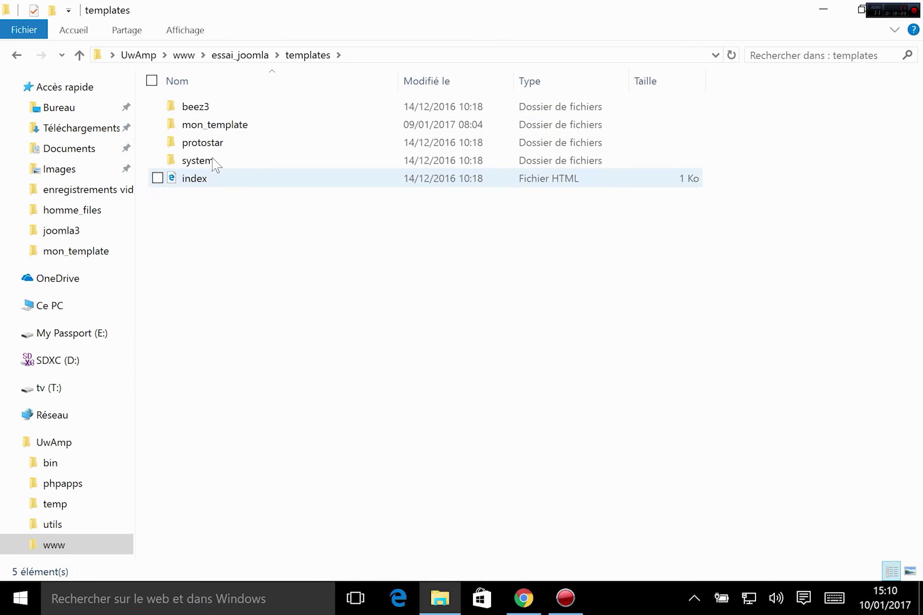
{"action": "double_click", "coordinate": [219, 125]}
{"action": "left_click", "coordinate": [188, 110]}
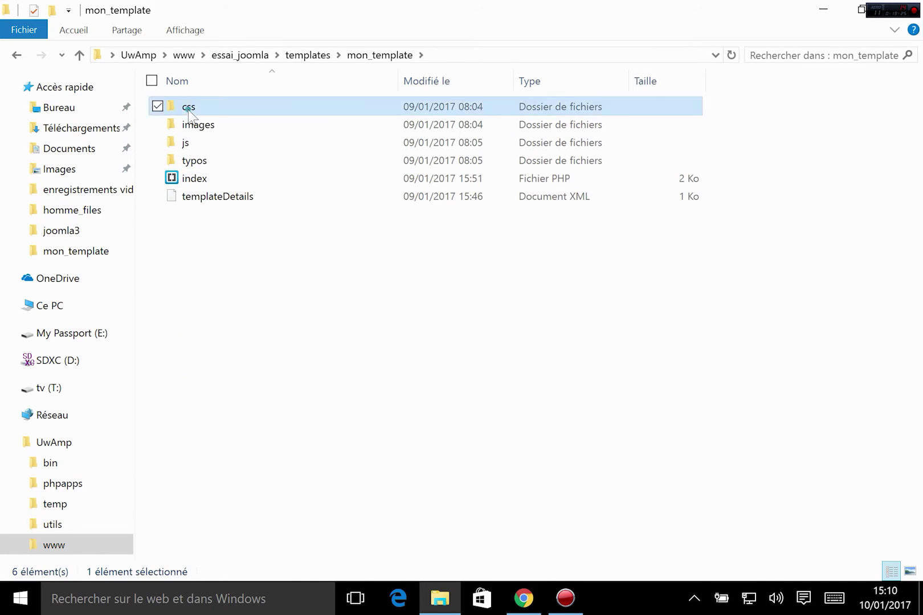
{"action": "double_click", "coordinate": [189, 110]}
{"action": "left_click", "coordinate": [180, 107]}
{"action": "right_click", "coordinate": [178, 105]}
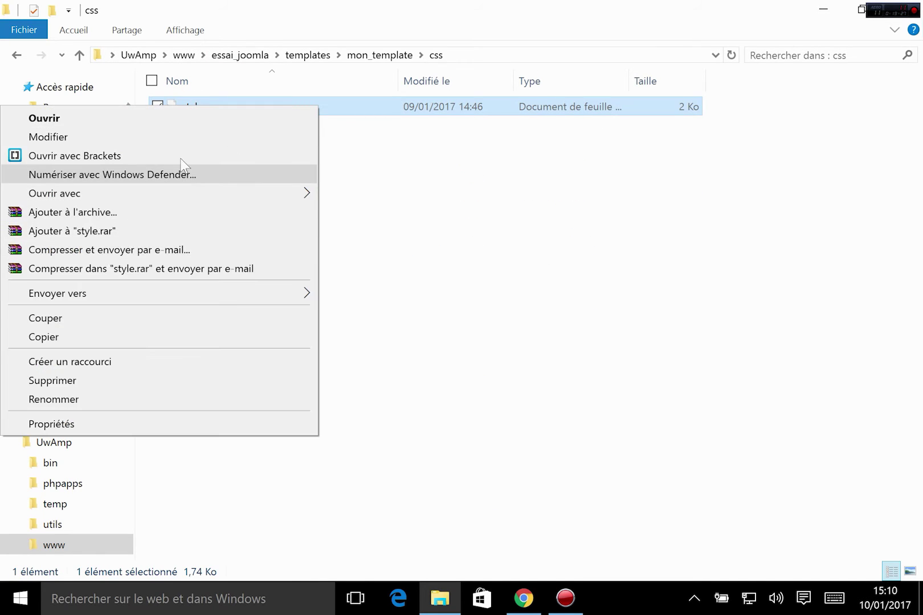
{"action": "left_click", "coordinate": [182, 156]}
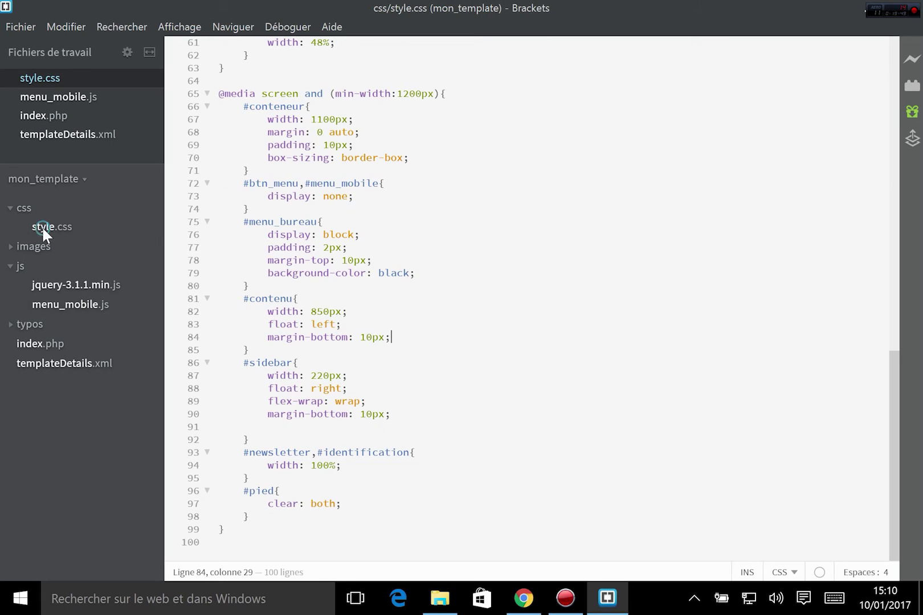
- Add a .pull-left { float: left; } rule after the html,body rule and save style.css
{"action": "left_click", "coordinate": [41, 226]}
{"action": "scroll", "coordinate": [530, 299], "scroll_direction": "up", "scroll_amount": 13}
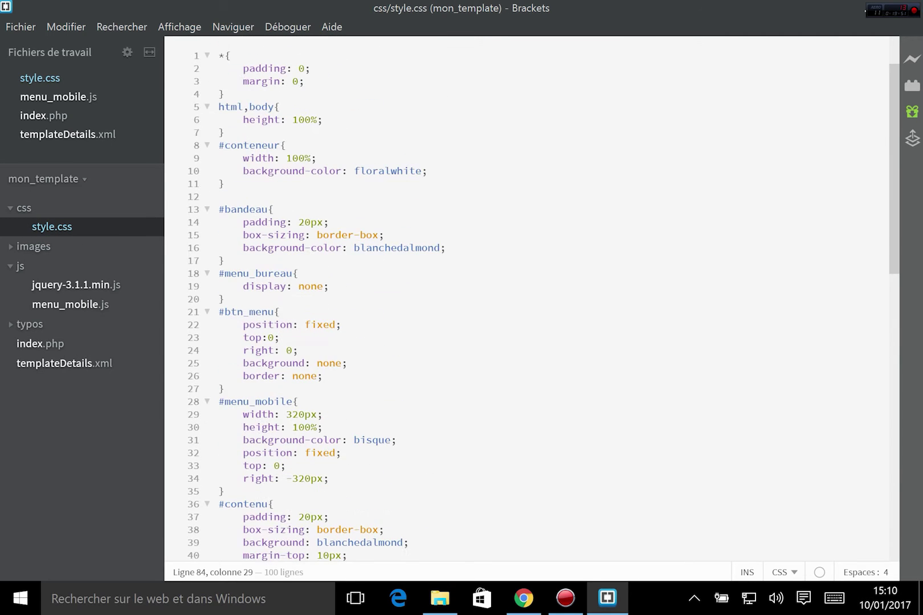
{"action": "left_click", "coordinate": [225, 133]}
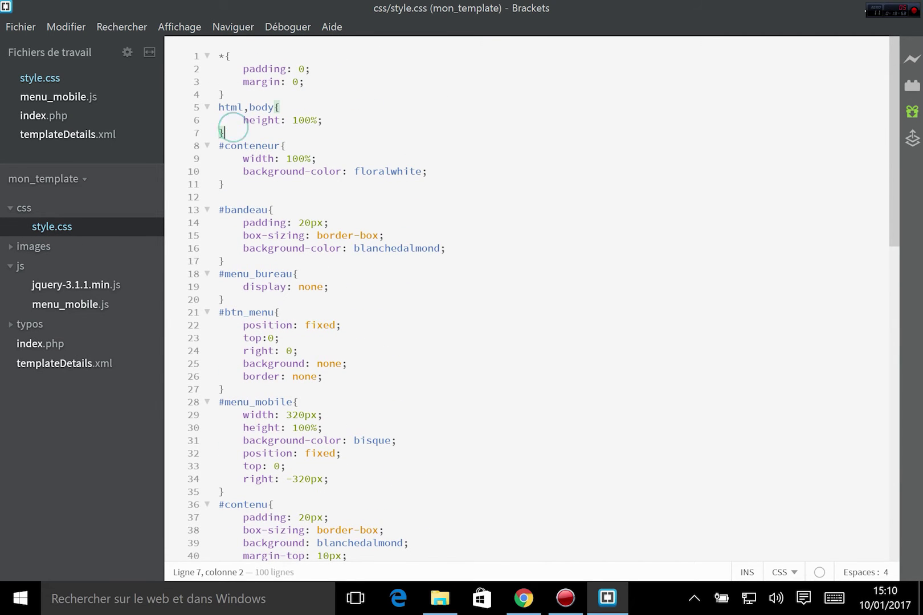
{"action": "key", "text": "Return"}
{"action": "type", "text": ".pull"}
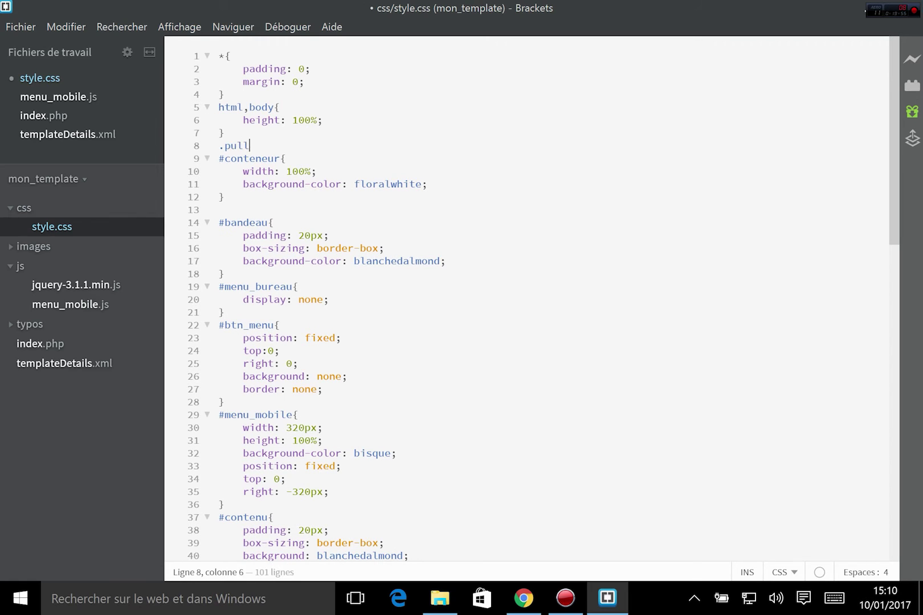
{"action": "type", "text": "-left{"}
{"action": "key", "text": "Return"}
{"action": "type", "text": "floa"}
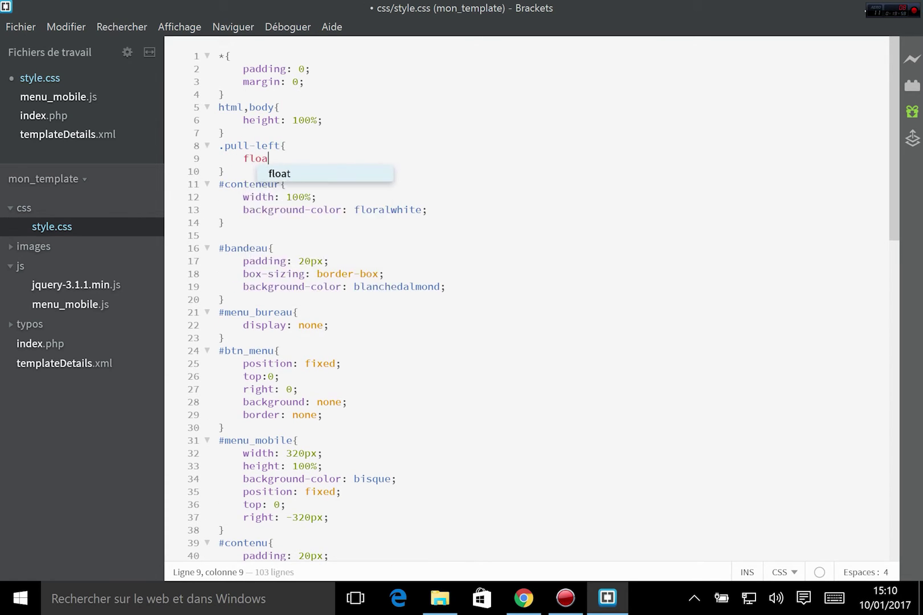
{"action": "type", "text": "t: left"}
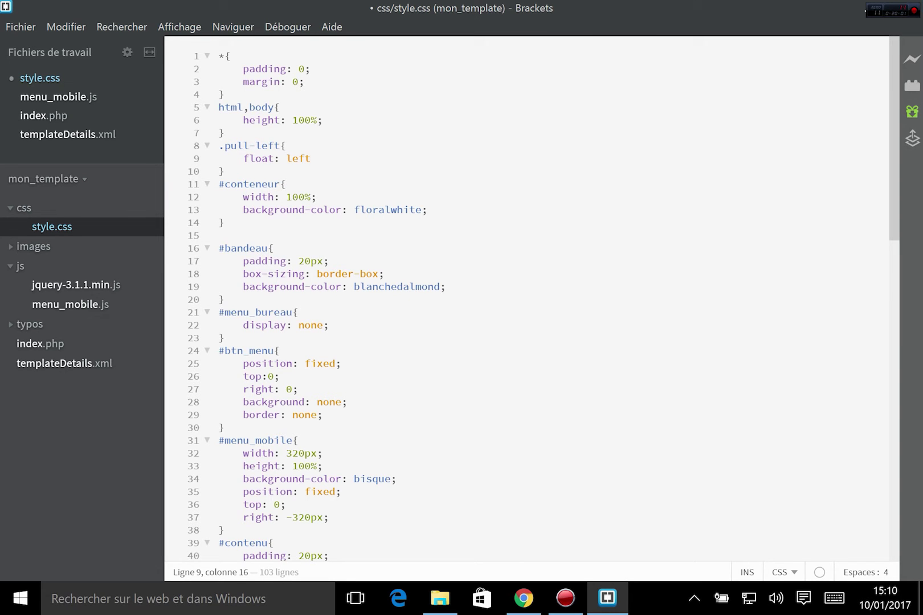
{"action": "type", "text": ";"}
{"action": "key", "text": "ctrl+s"}
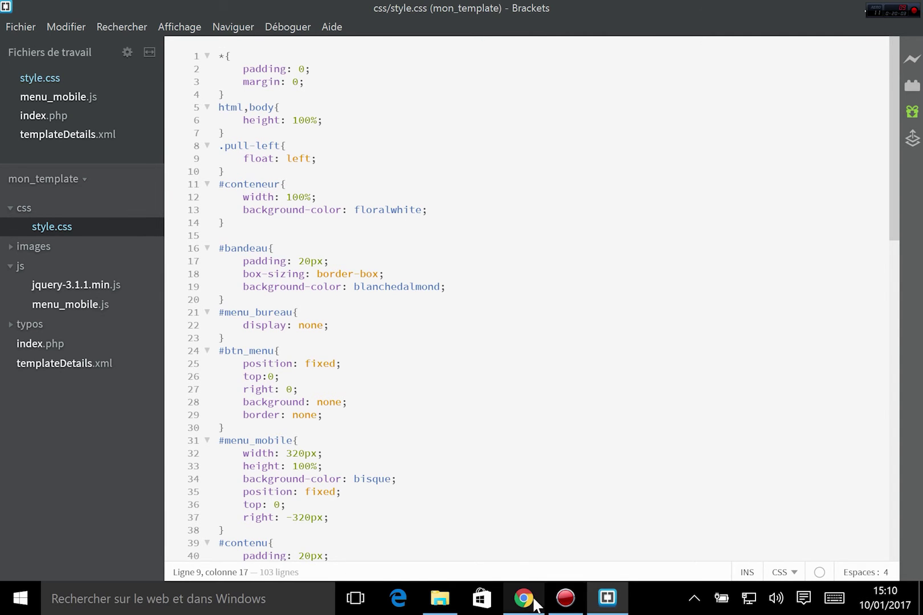
{"action": "left_click", "coordinate": [535, 601]}
- Switch the article back to the visual editor, showing the logo floated left
{"action": "left_click", "coordinate": [235, 363]}
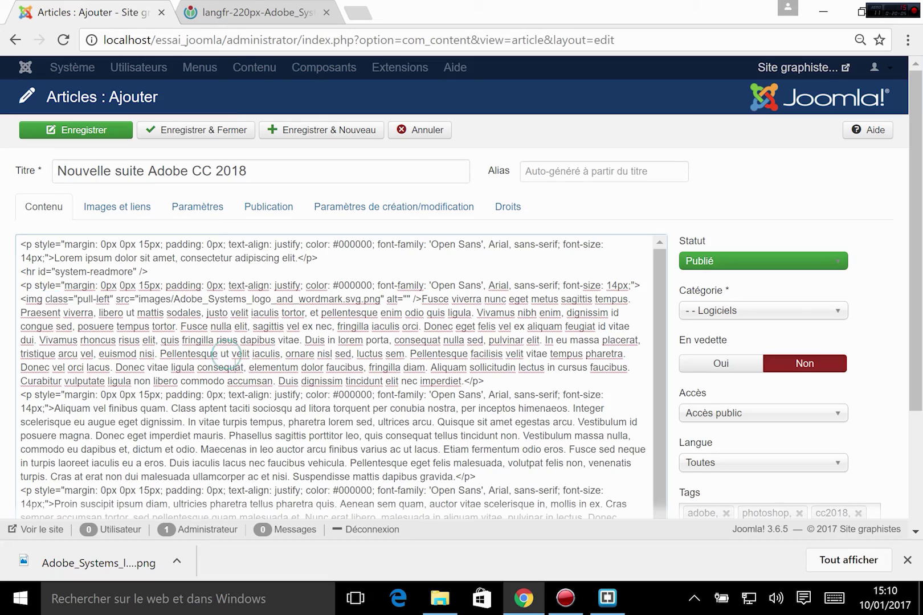
{"action": "scroll", "coordinate": [235, 363], "scroll_direction": "down", "scroll_amount": 2}
{"action": "scroll", "coordinate": [738, 492], "scroll_direction": "down", "scroll_amount": 3}
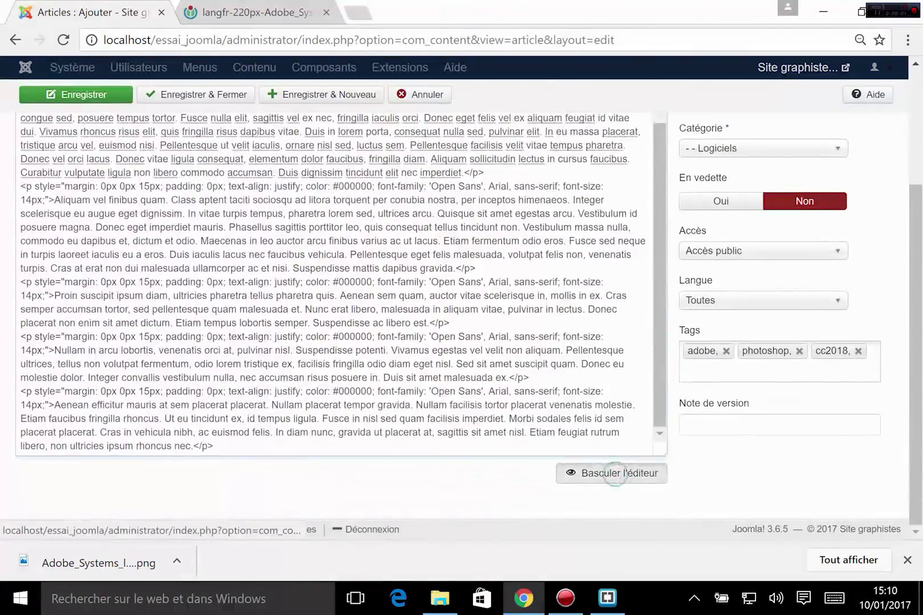
{"action": "left_click", "coordinate": [618, 474]}
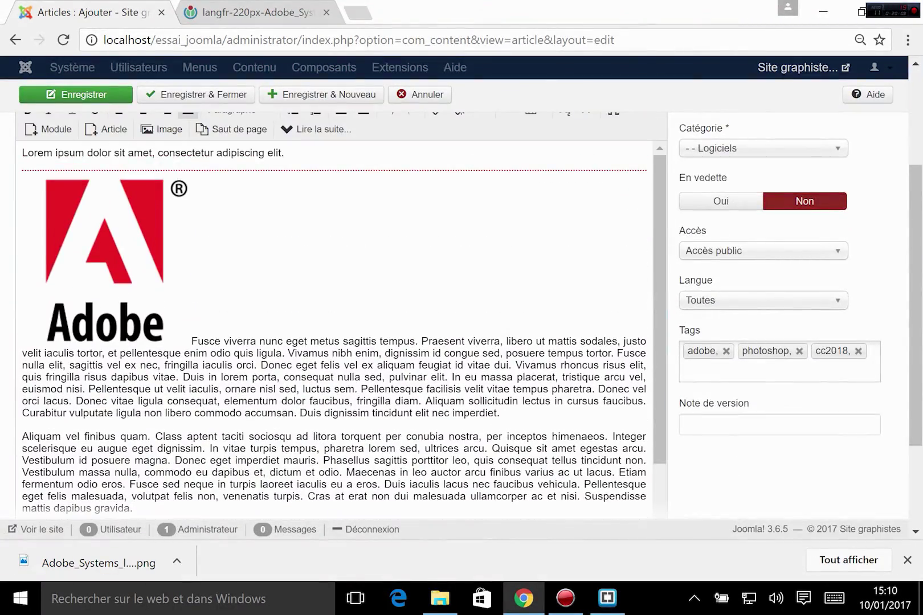
{"action": "scroll", "coordinate": [821, 117], "scroll_direction": "up", "scroll_amount": 3}
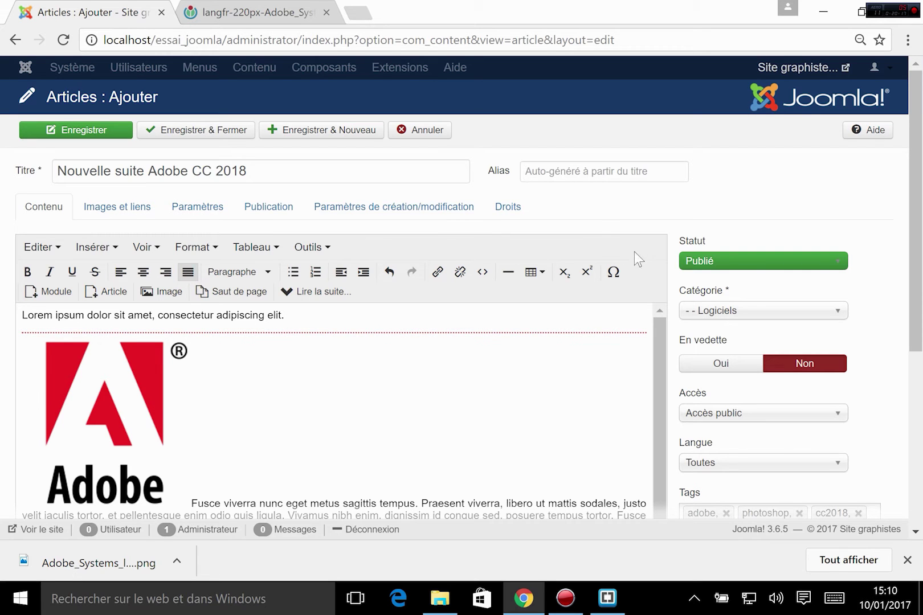
{"action": "scroll", "coordinate": [334, 411], "scroll_direction": "down", "scroll_amount": 6}
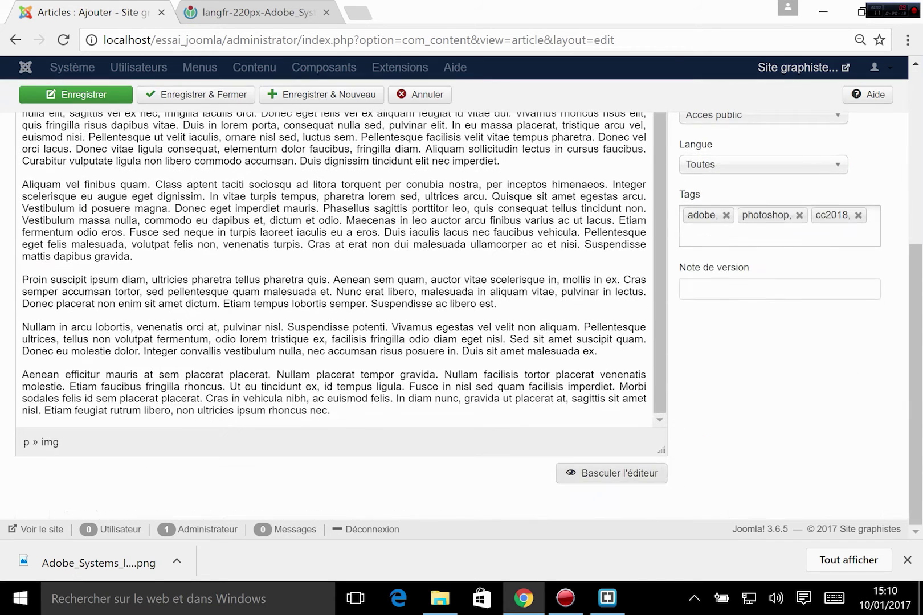
- Select the word viverra and open the Insérer/modifier un lien dialog
{"action": "left_click", "coordinate": [356, 404]}
{"action": "scroll", "coordinate": [357, 404], "scroll_direction": "up", "scroll_amount": 6}
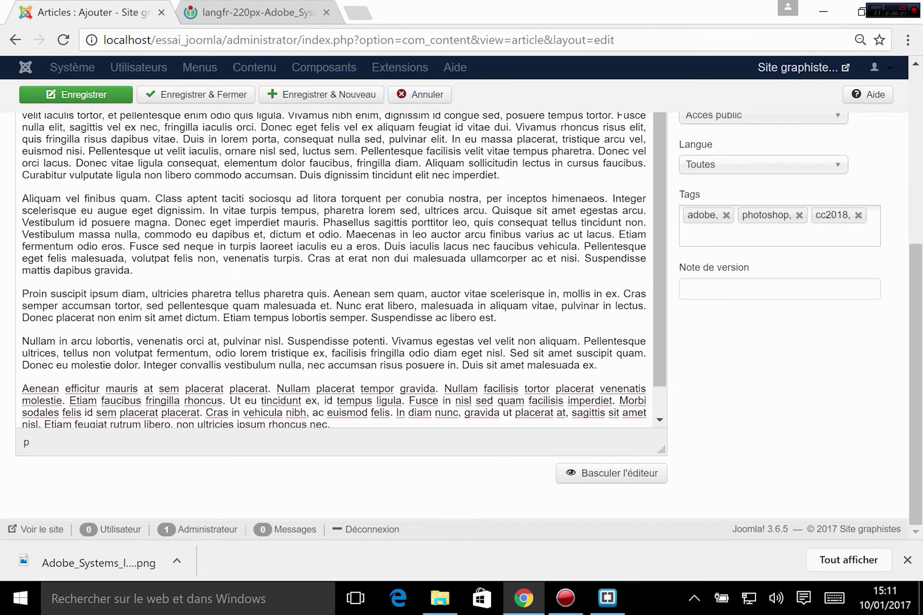
{"action": "scroll", "coordinate": [351, 303], "scroll_direction": "up", "scroll_amount": 3}
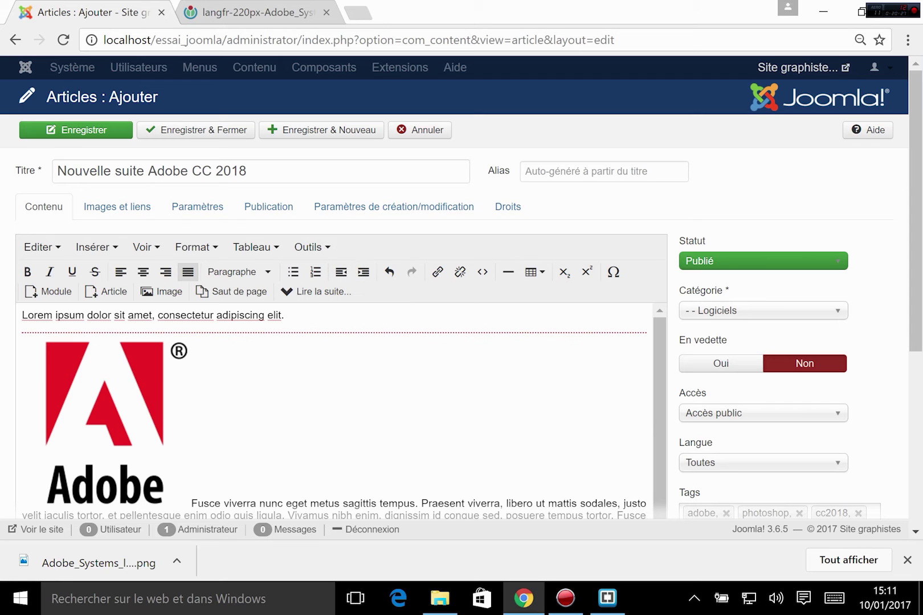
{"action": "scroll", "coordinate": [336, 410], "scroll_direction": "down", "scroll_amount": 2}
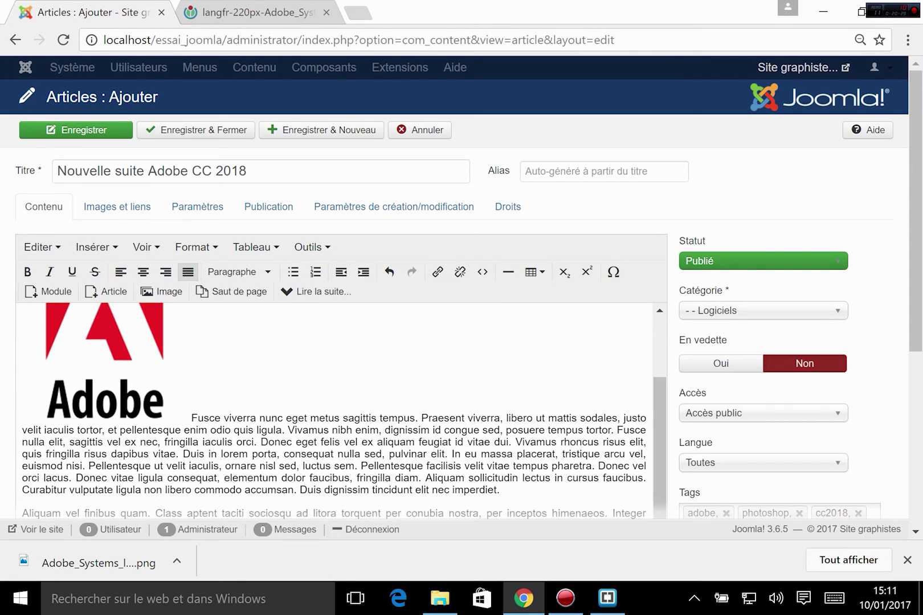
{"action": "double_click", "coordinate": [238, 418]}
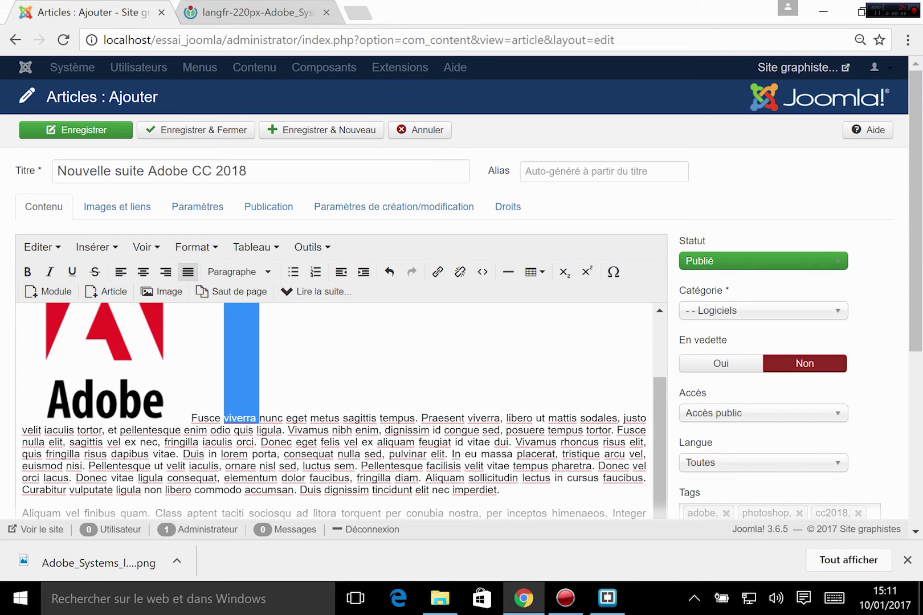
{"action": "left_click", "coordinate": [438, 272]}
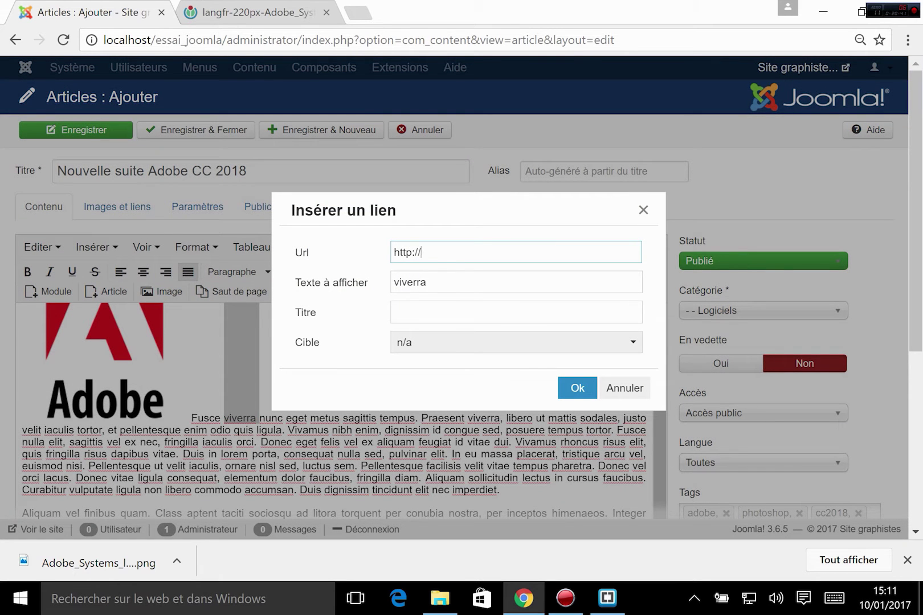
{"action": "type", "text": "http://adobe.com"}
{"action": "key", "text": "Tab"}
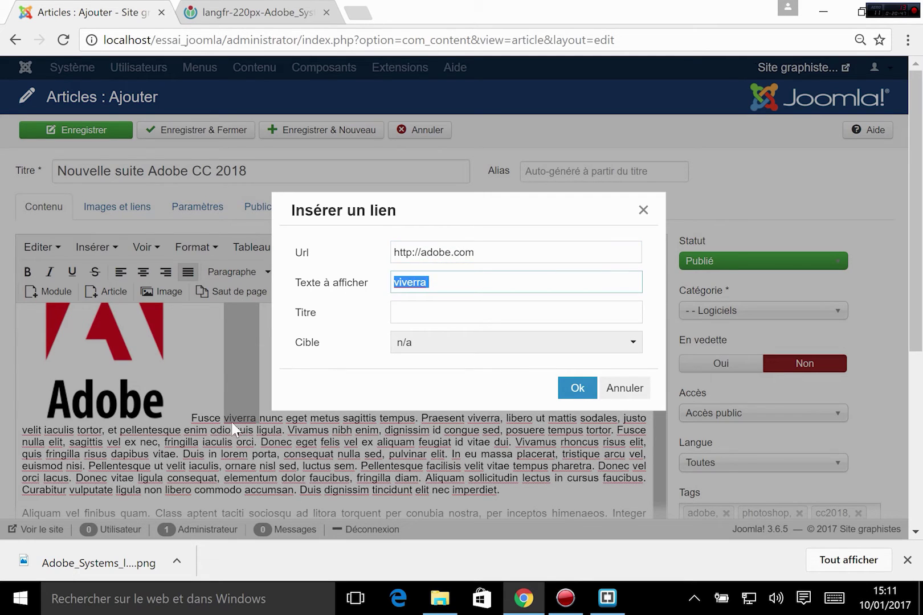
{"action": "left_click", "coordinate": [453, 342]}
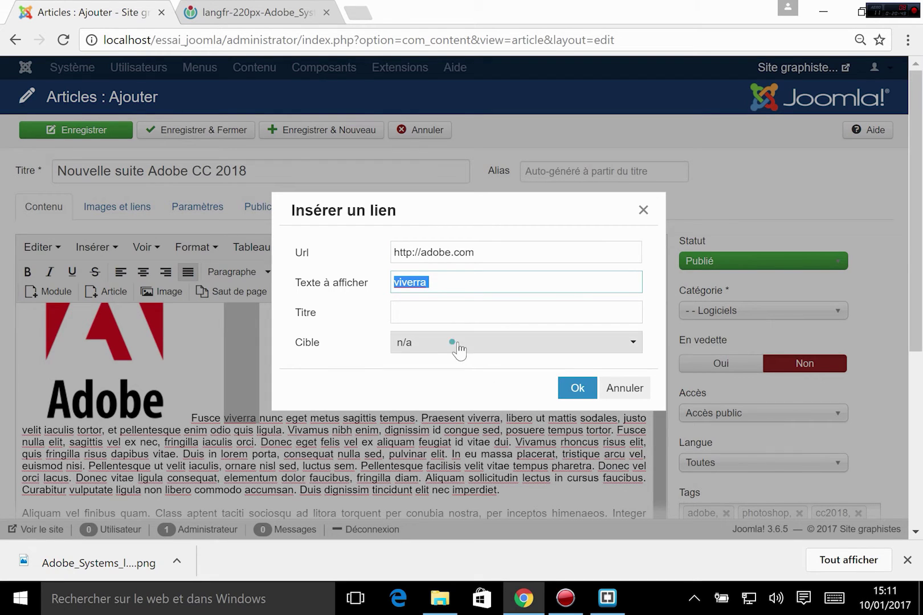
{"action": "left_click", "coordinate": [439, 391]}
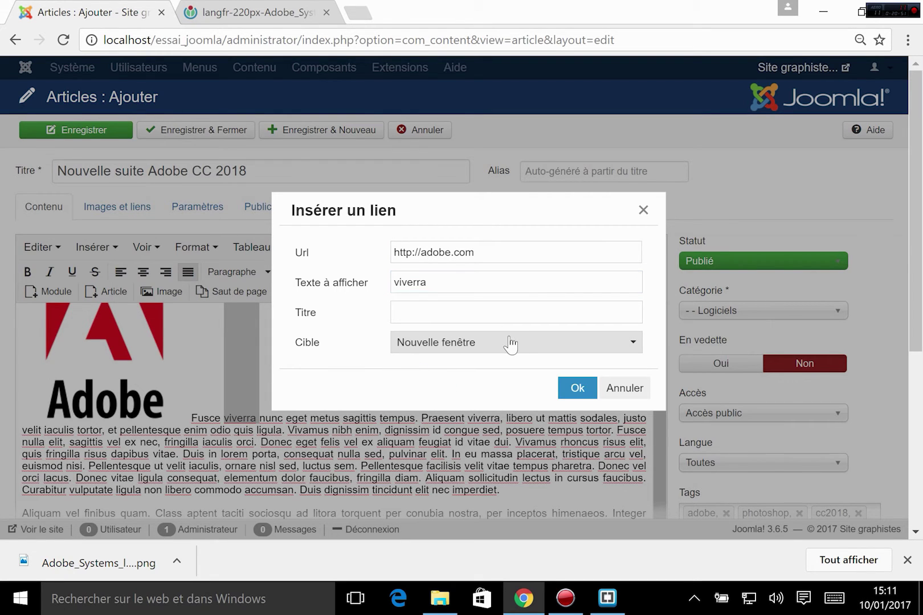
{"action": "left_click", "coordinate": [577, 388]}
{"action": "left_click", "coordinate": [226, 408]}
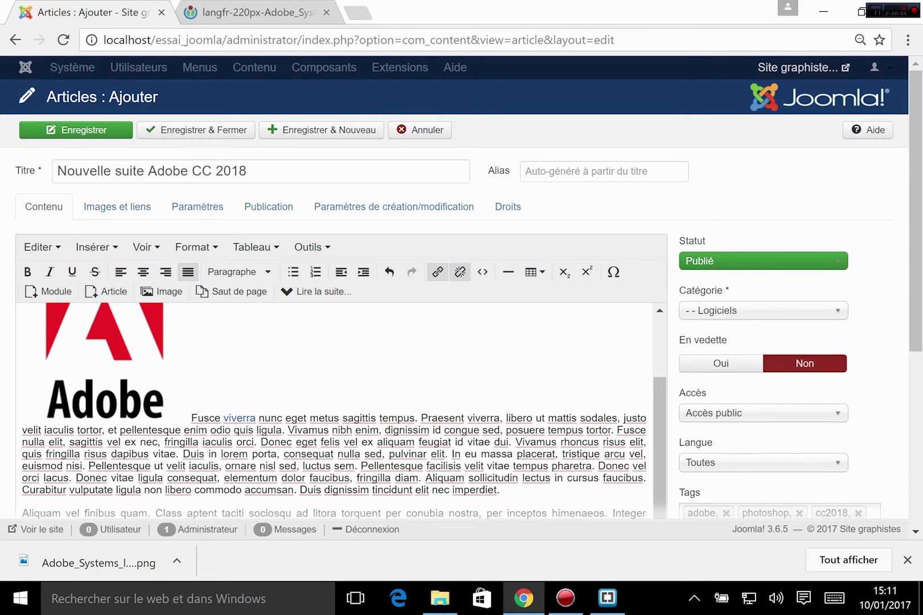
{"action": "left_click", "coordinate": [79, 326]}
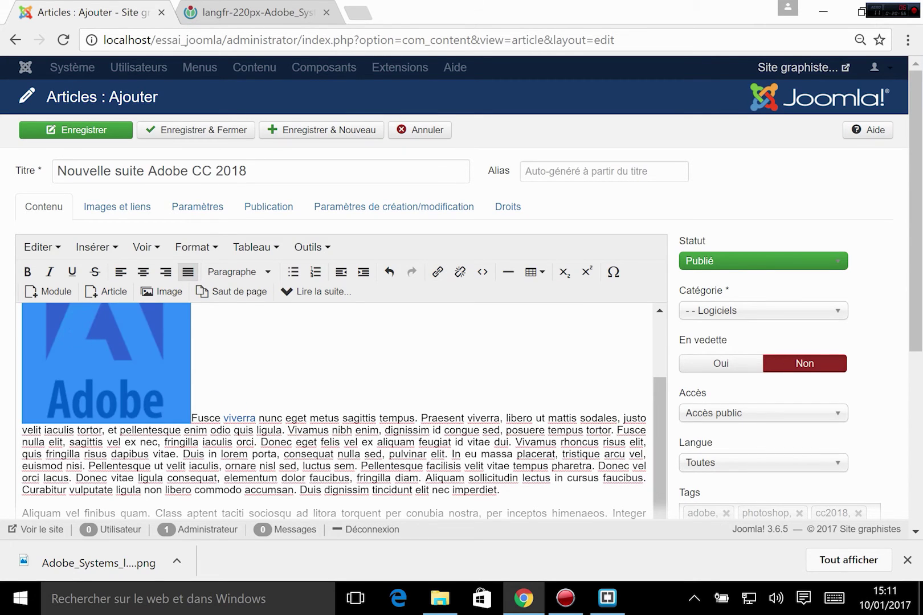
{"action": "left_click", "coordinate": [426, 278]}
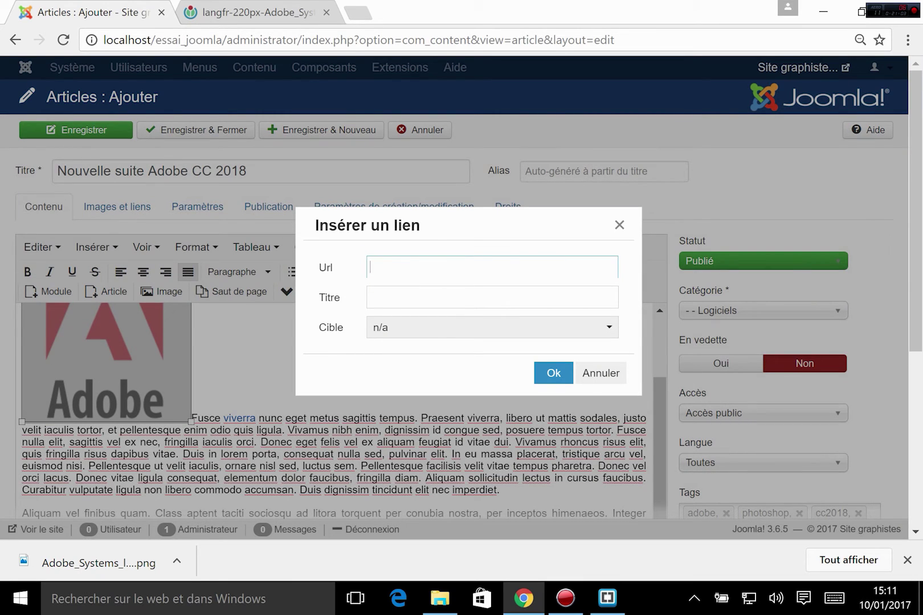
{"action": "left_click", "coordinate": [619, 225]}
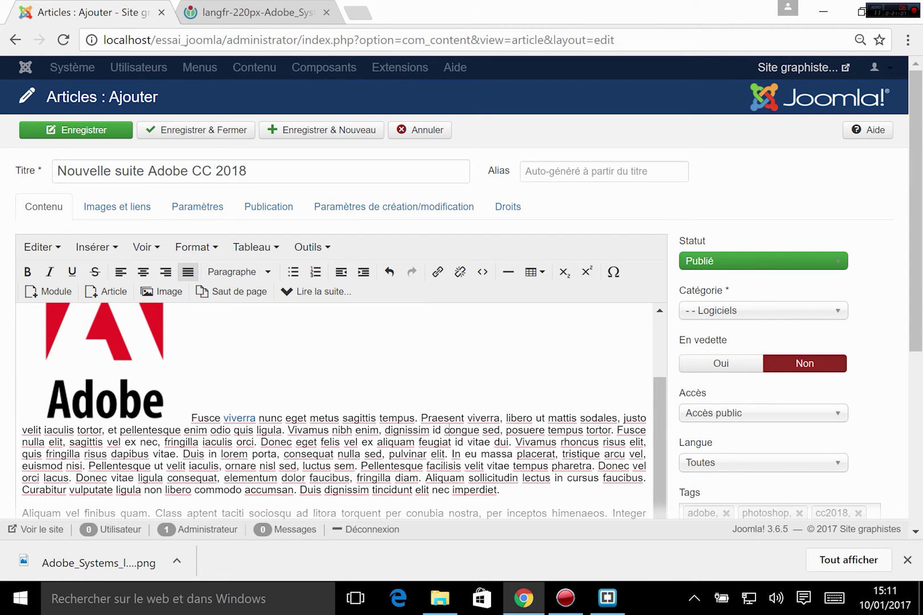
{"action": "double_click", "coordinate": [320, 418]}
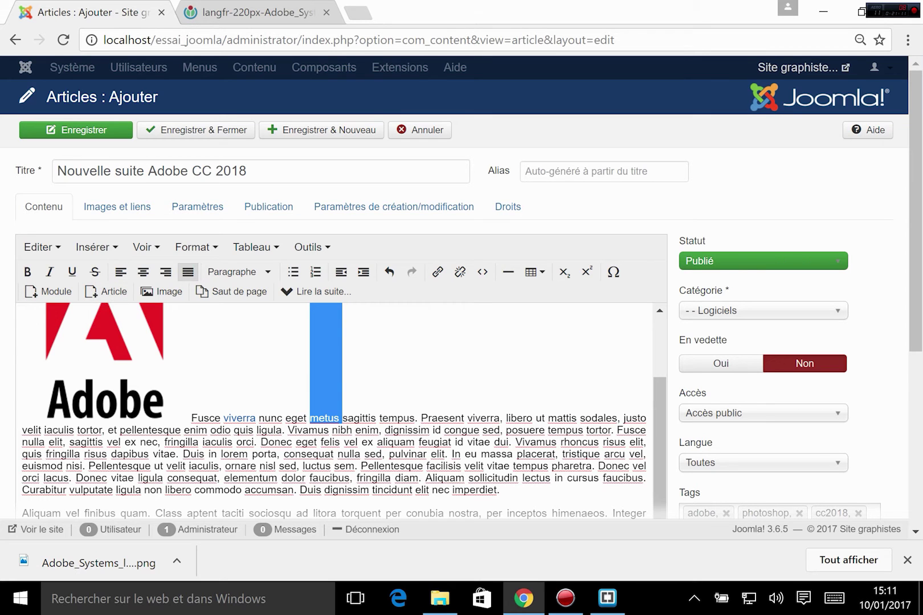
{"action": "left_click", "coordinate": [106, 292]}
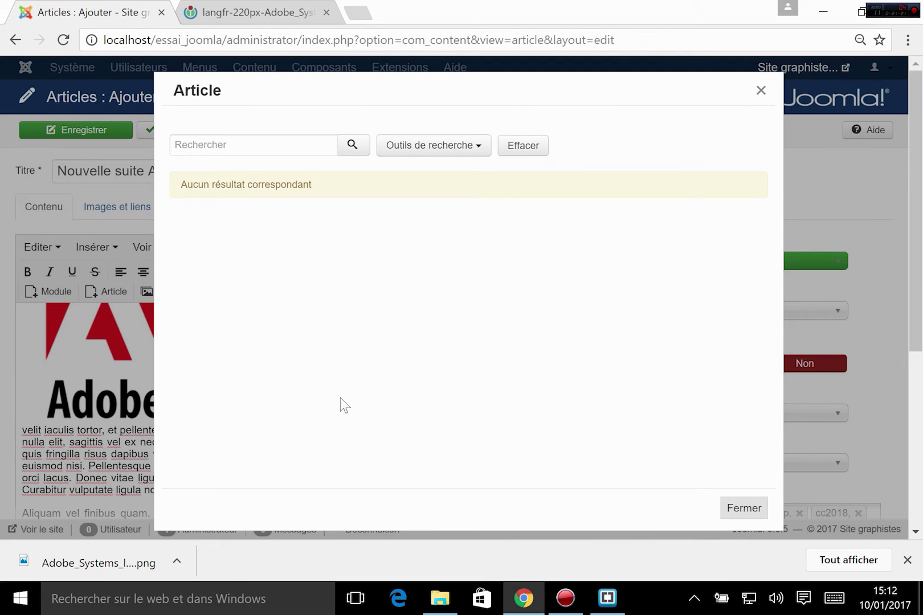
{"action": "left_click", "coordinate": [739, 506]}
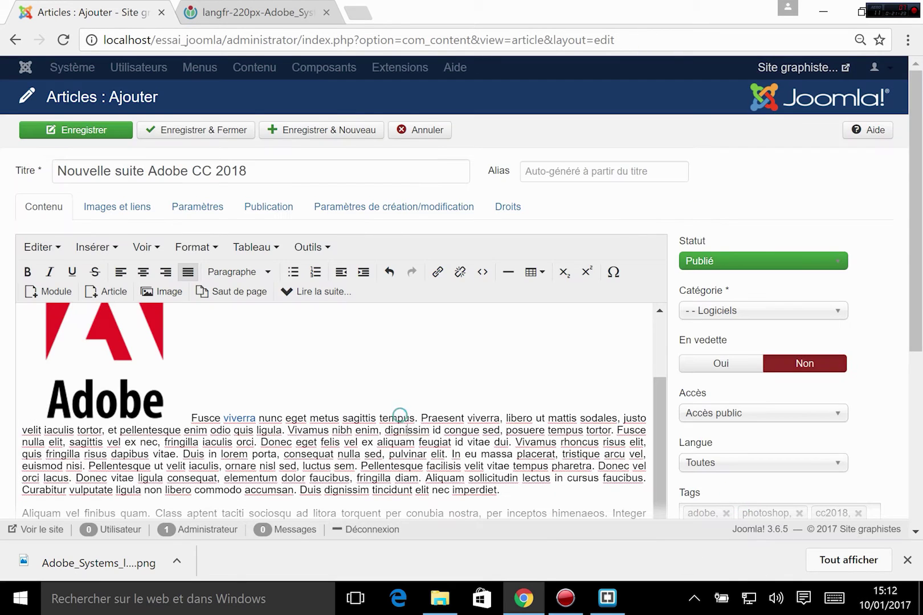
{"action": "left_click", "coordinate": [57, 293]}
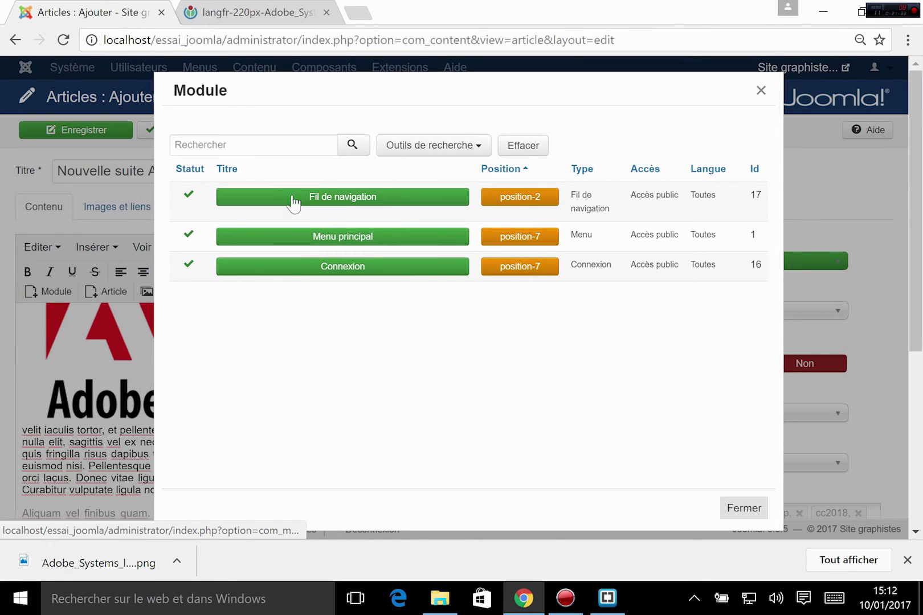
{"action": "left_click", "coordinate": [313, 197]}
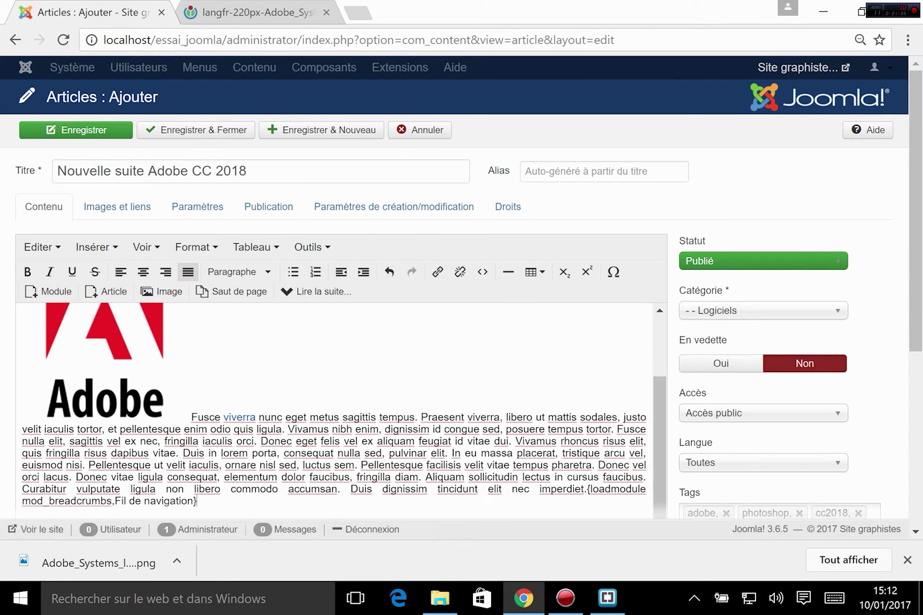
{"action": "scroll", "coordinate": [337, 411], "scroll_direction": "down", "scroll_amount": 1}
{"action": "left_click_drag", "start_coordinate": [196, 436], "coordinate": [588, 423]}
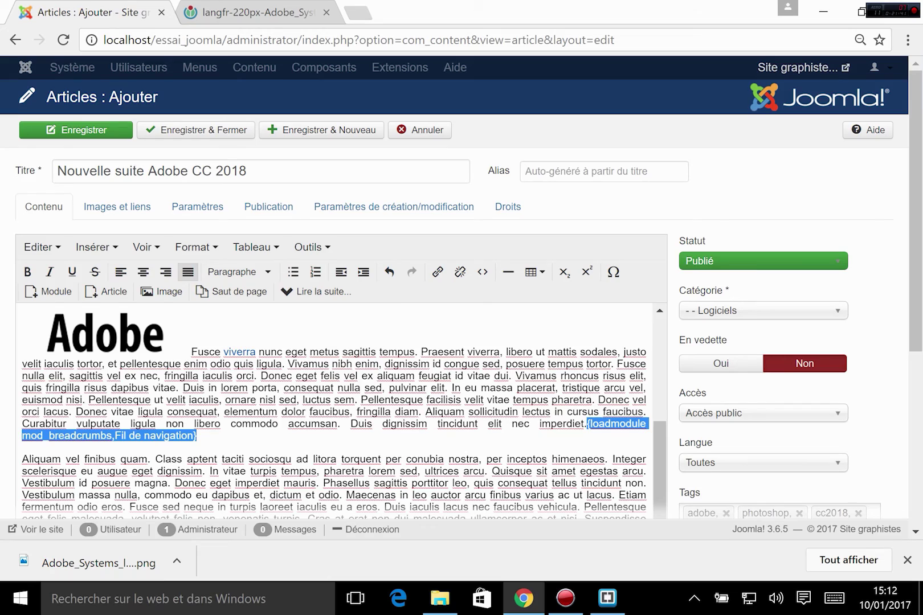
{"action": "key", "text": "Delete"}
{"action": "scroll", "coordinate": [334, 410], "scroll_direction": "up", "scroll_amount": 3}
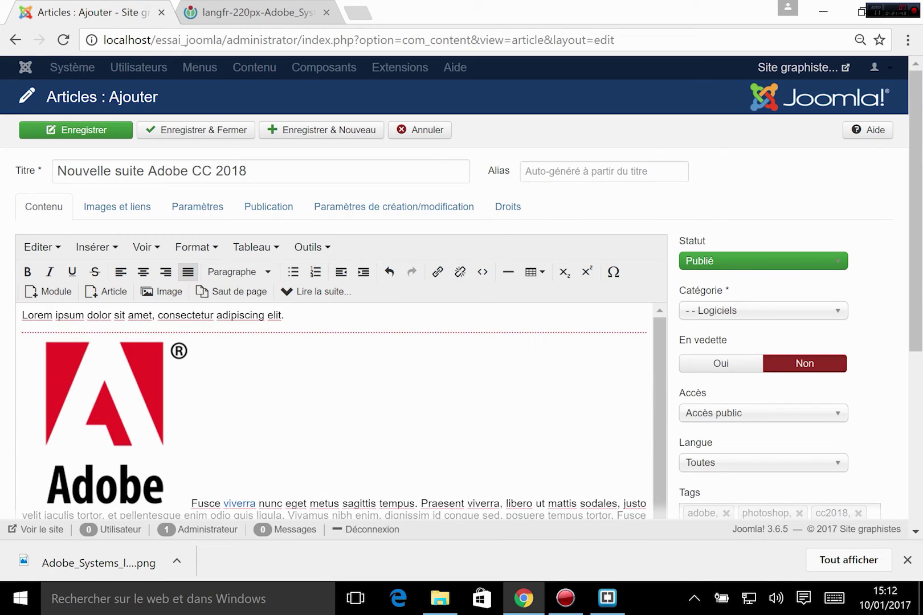
{"action": "scroll", "coordinate": [334, 410], "scroll_direction": "down", "scroll_amount": 10}
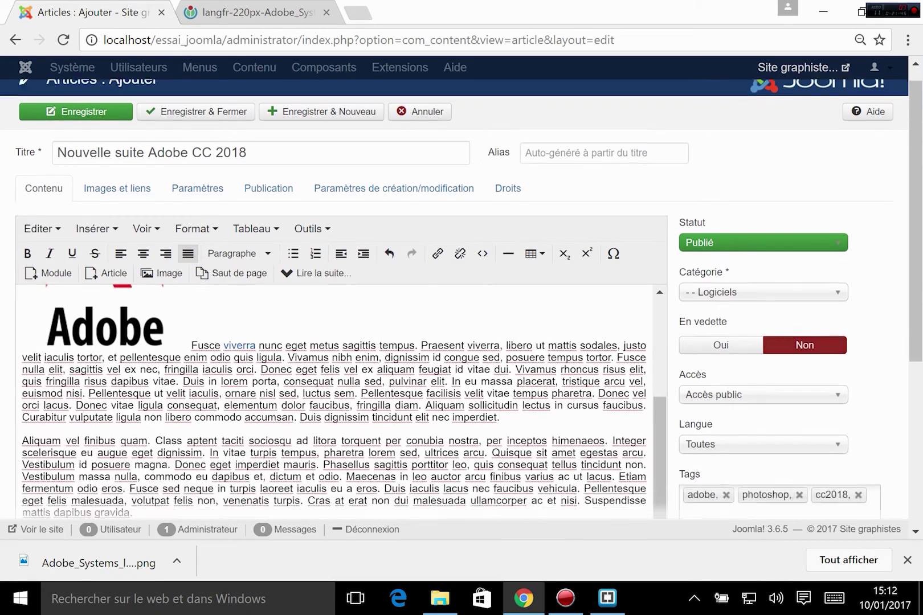
{"action": "scroll", "coordinate": [334, 285], "scroll_direction": "up", "scroll_amount": 8}
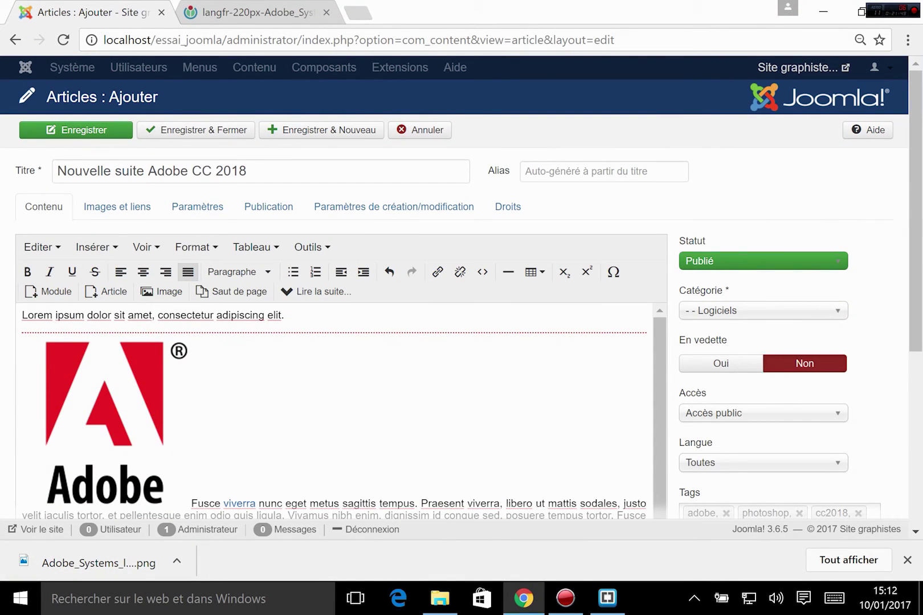
{"action": "scroll", "coordinate": [334, 410], "scroll_direction": "down", "scroll_amount": 3}
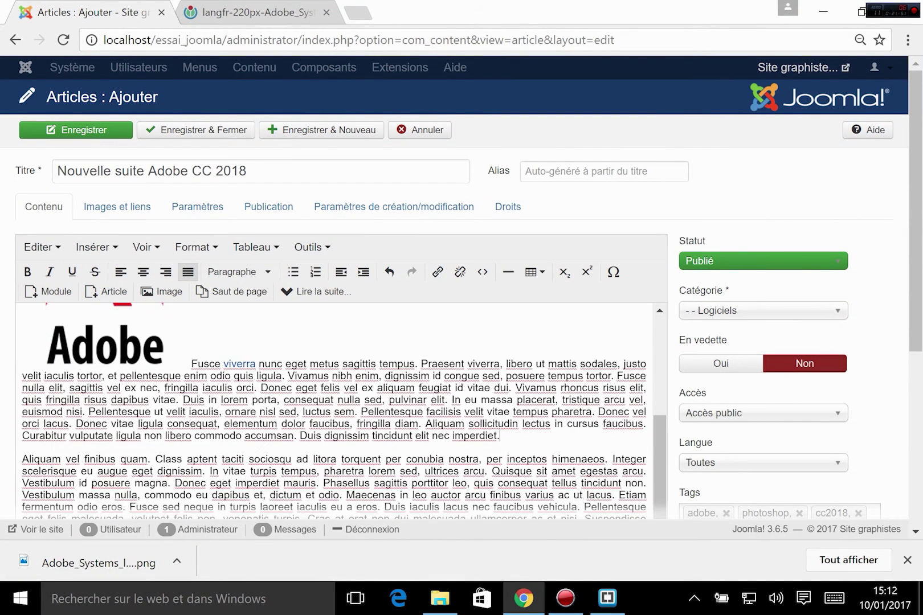
{"action": "left_click", "coordinate": [117, 334]}
{"action": "left_click", "coordinate": [242, 364]}
{"action": "scroll", "coordinate": [243, 376], "scroll_direction": "up", "scroll_amount": 3}
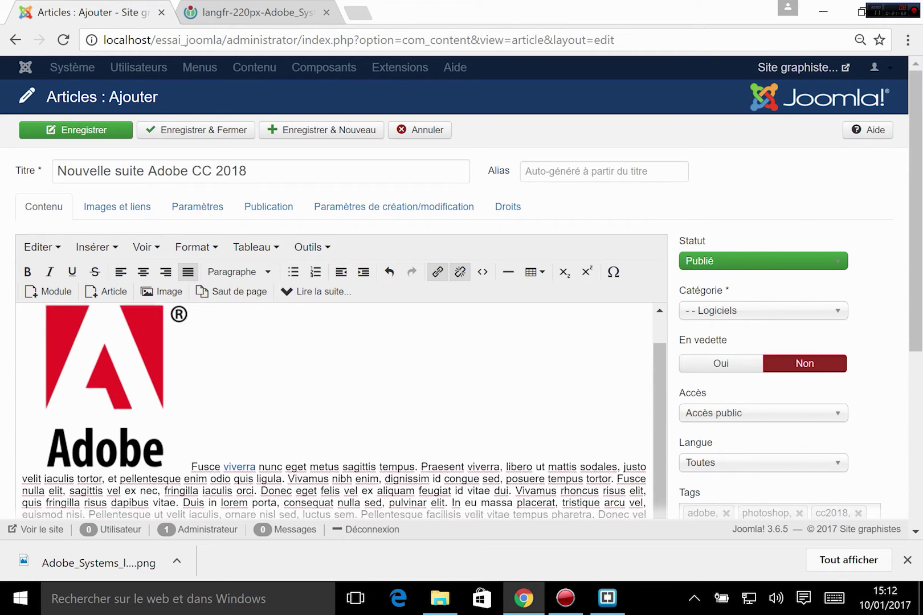
- Insert a 7x10 table into the article and show the Publication tab
{"action": "left_click", "coordinate": [254, 247]}
{"action": "mouse_move", "coordinate": [308, 272]}
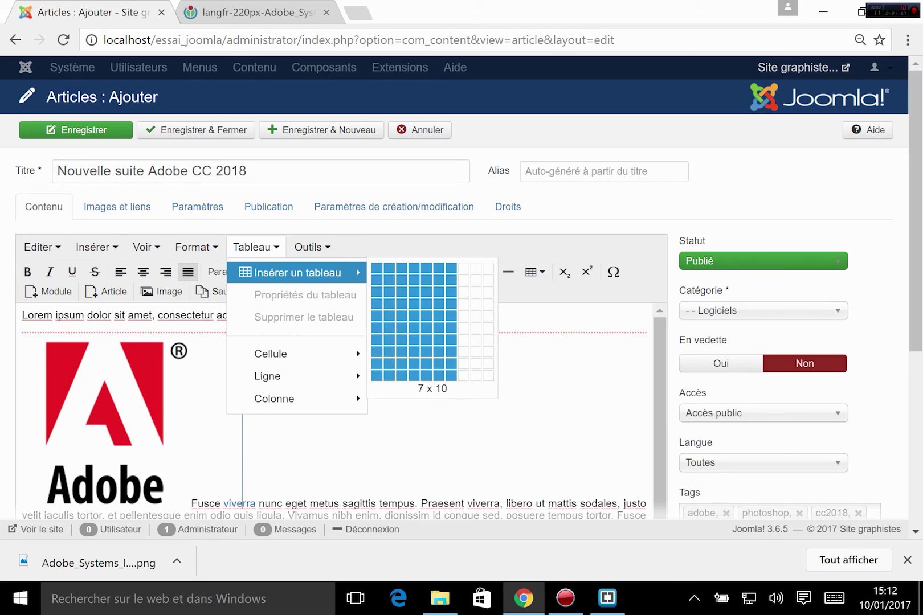
{"action": "left_click", "coordinate": [451, 375]}
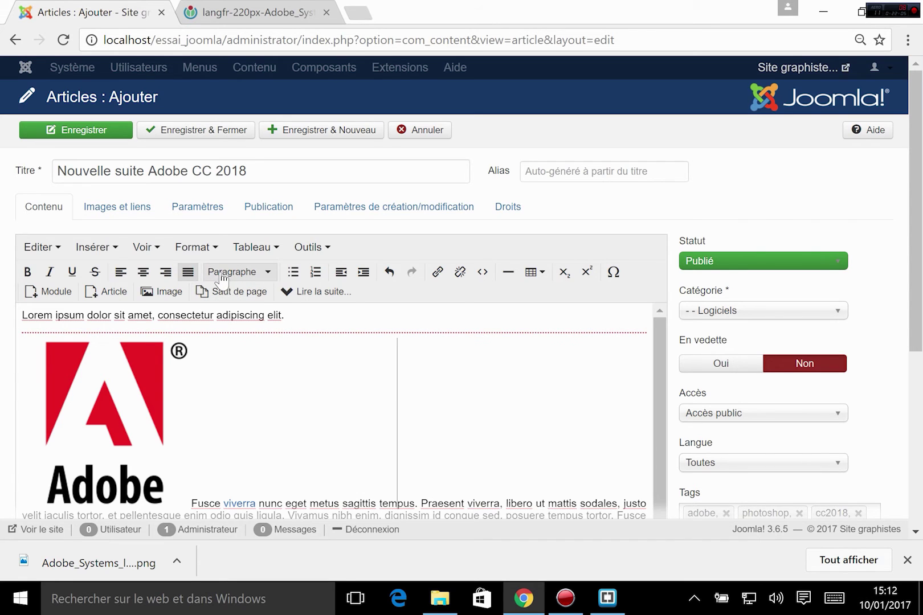
{"action": "left_click", "coordinate": [262, 209]}
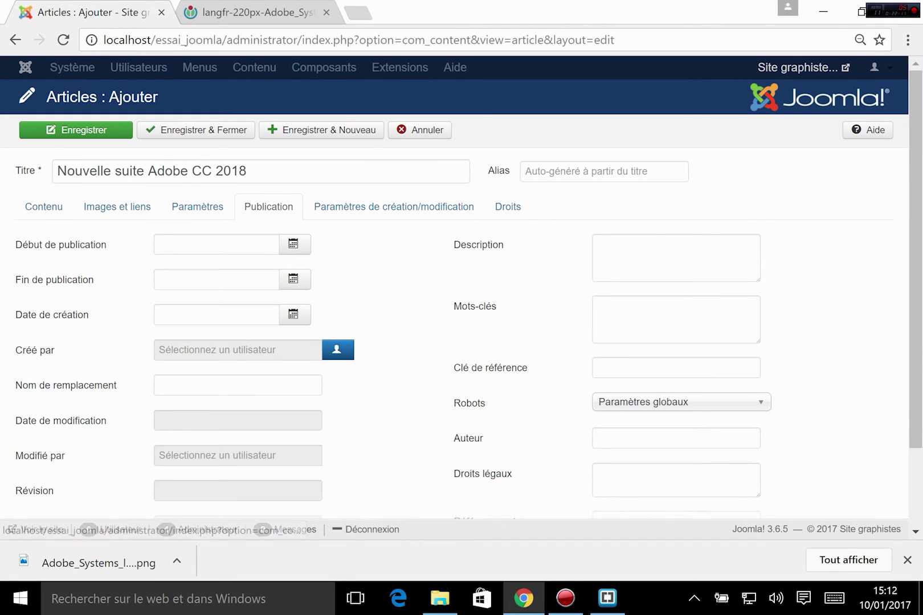
- Leave Description, Mots-clés, Auteur, Robots and publication dates untouched; return to Contenu
{"action": "left_click", "coordinate": [621, 259]}
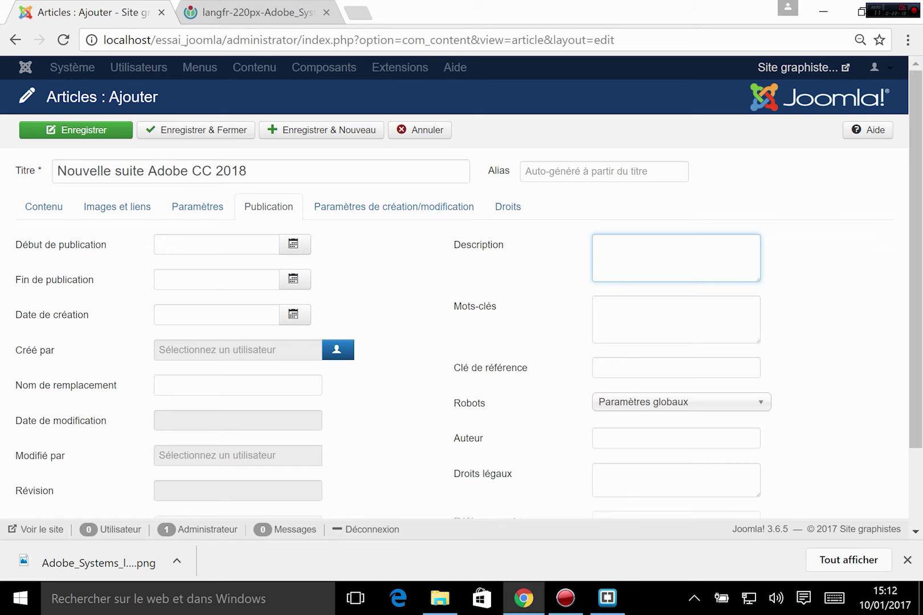
{"action": "left_click", "coordinate": [632, 313]}
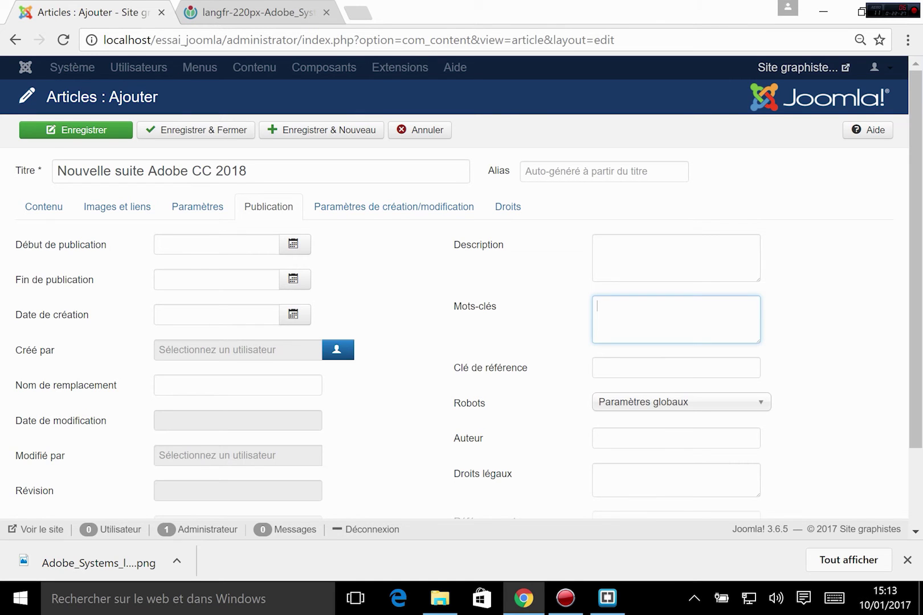
{"action": "left_click", "coordinate": [601, 438]}
{"action": "scroll", "coordinate": [695, 365], "scroll_direction": "down", "scroll_amount": 2}
{"action": "scroll", "coordinate": [694, 366], "scroll_direction": "up", "scroll_amount": 2}
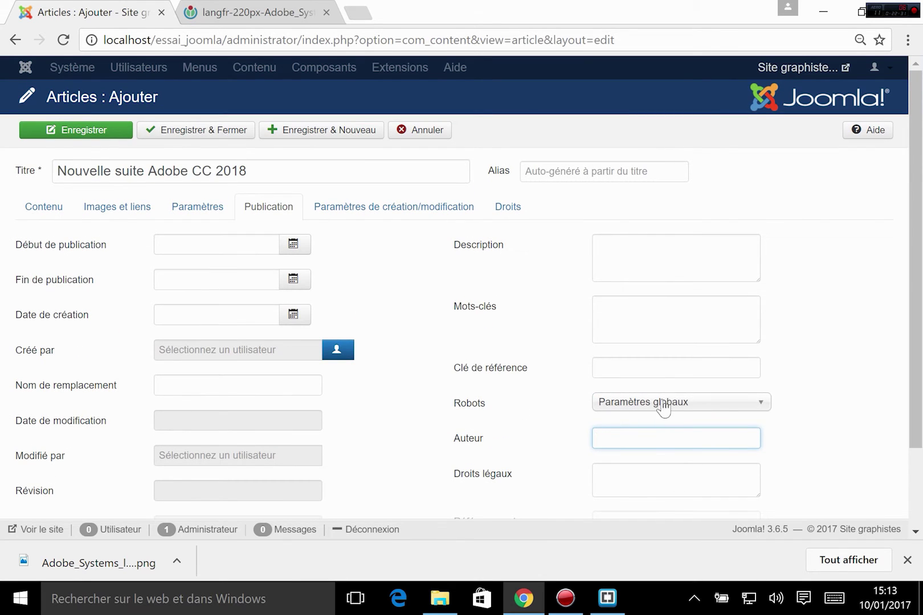
{"action": "left_click", "coordinate": [639, 403]}
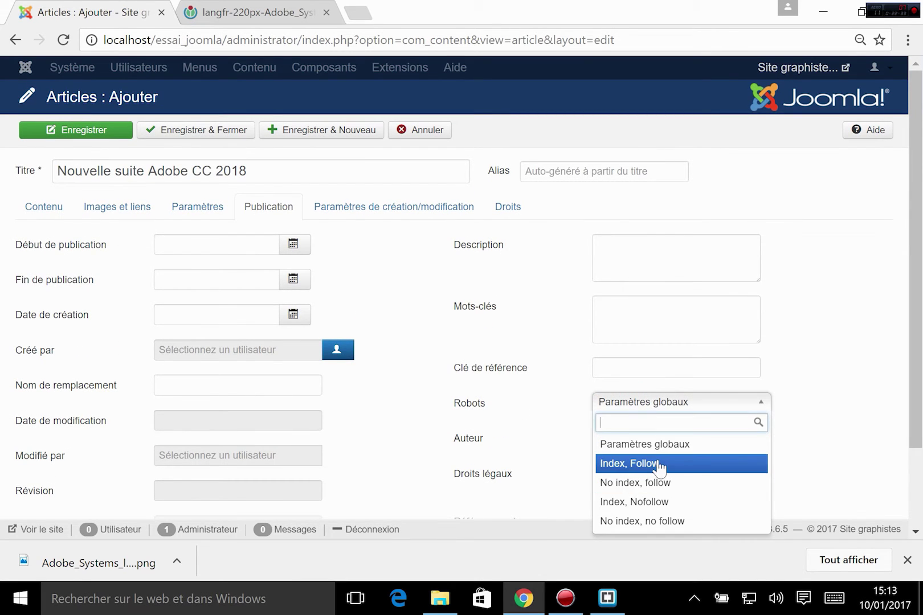
{"action": "left_click", "coordinate": [828, 399]}
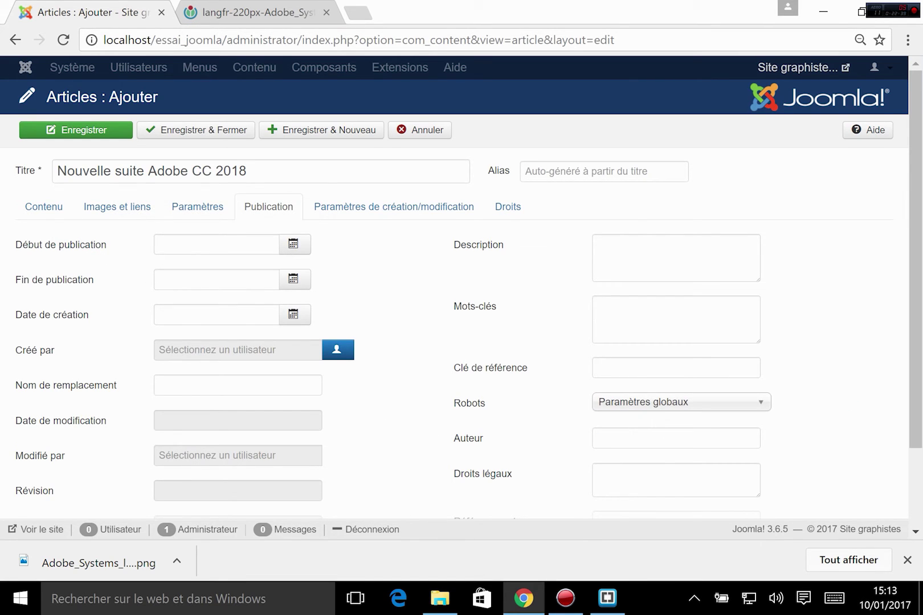
{"action": "left_click", "coordinate": [164, 236]}
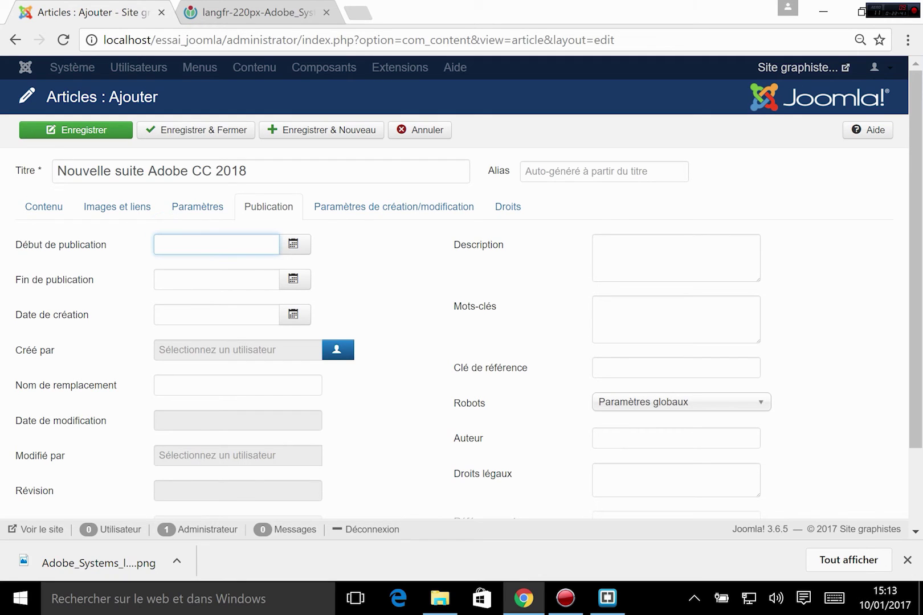
{"action": "mouse_move", "coordinate": [48, 251]}
{"action": "left_click", "coordinate": [25, 282]}
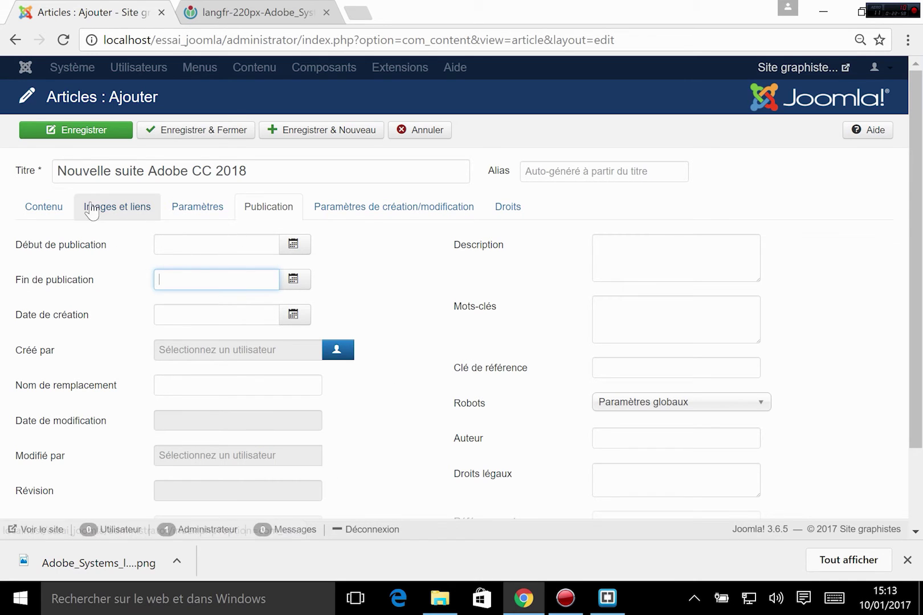
{"action": "left_click", "coordinate": [51, 211]}
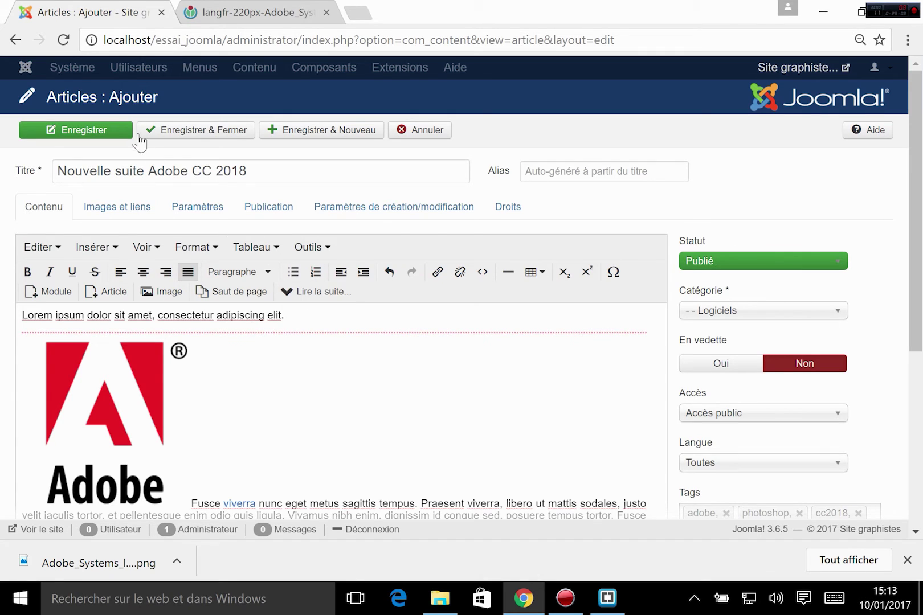
- Save, then save and close the article, leaving two Nouvelle suite Adobe CC 2018 entries
{"action": "left_click", "coordinate": [111, 135]}
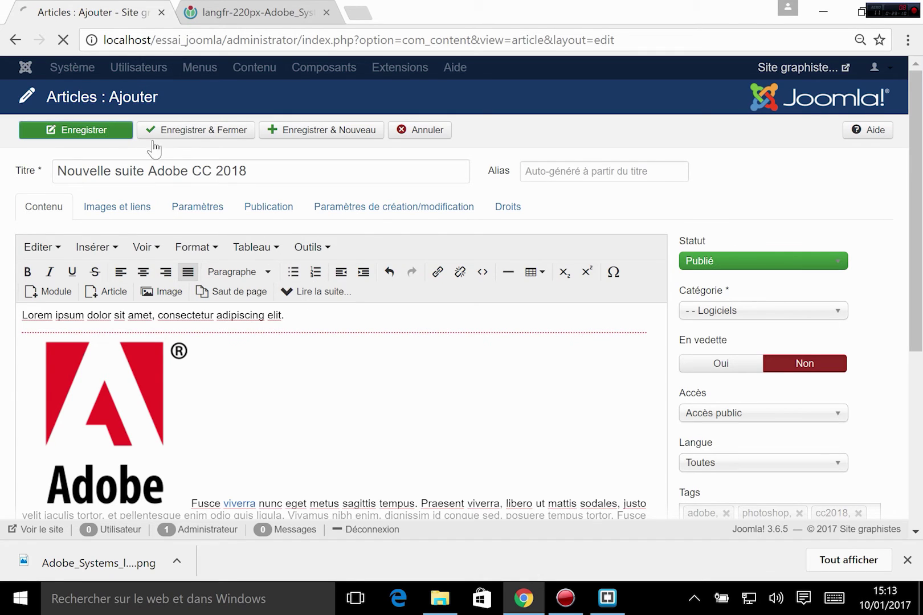
{"action": "left_click", "coordinate": [183, 137]}
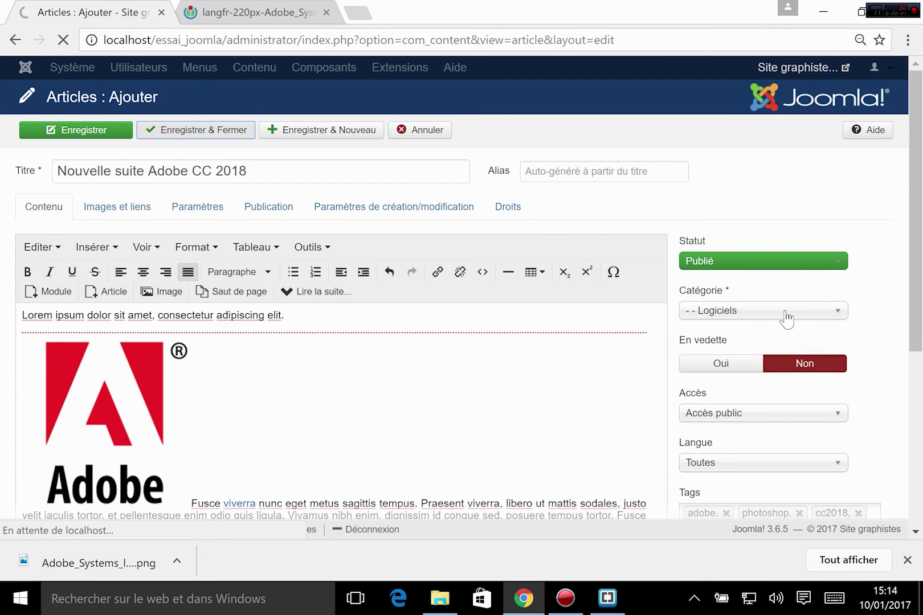
{"action": "scroll", "coordinate": [365, 428], "scroll_direction": "down", "scroll_amount": 1}
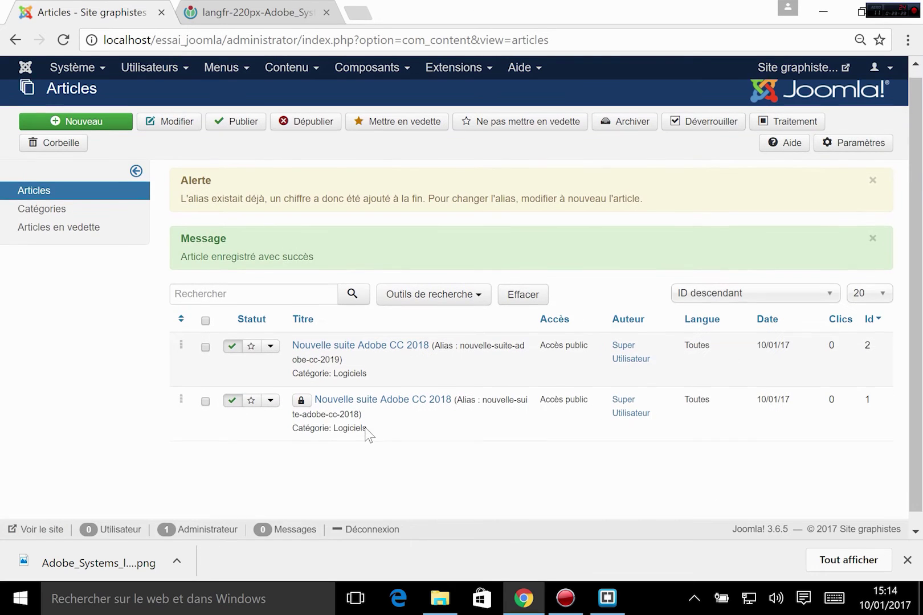
{"action": "scroll", "coordinate": [371, 425], "scroll_direction": "down", "scroll_amount": 1}
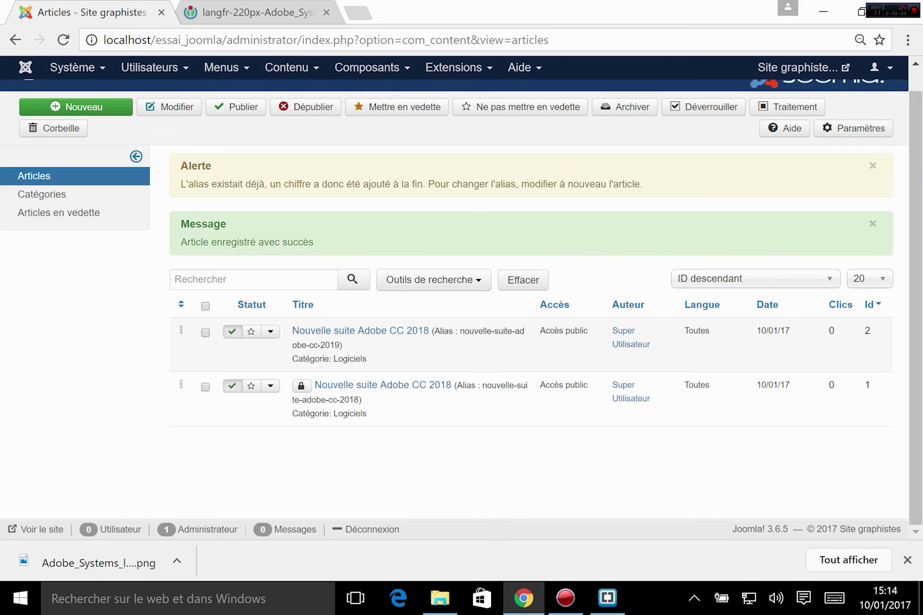
- Trash the duplicate article with ID 2, then open and close the remaining Id 1 article
{"action": "left_click", "coordinate": [206, 332]}
{"action": "left_click", "coordinate": [35, 130]}
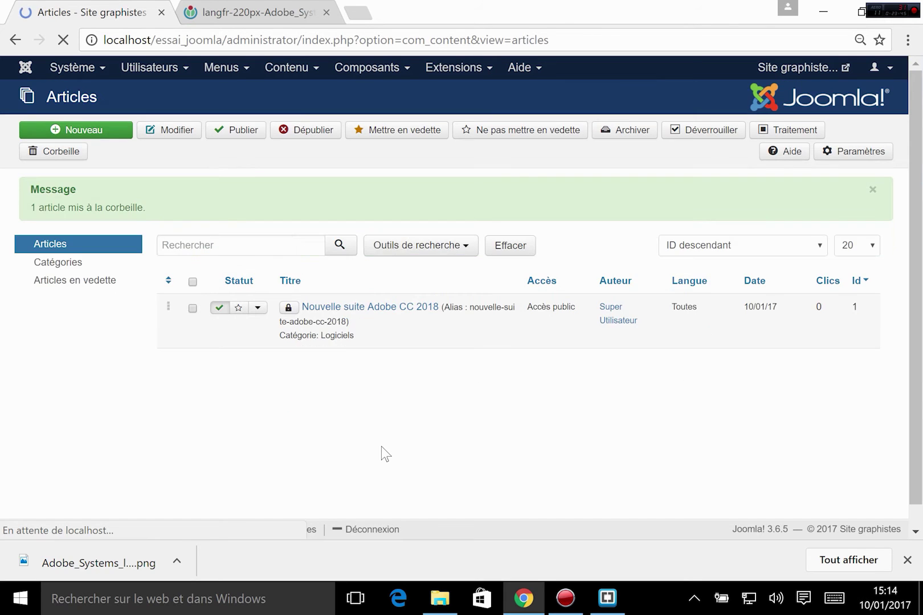
{"action": "left_click", "coordinate": [391, 296]}
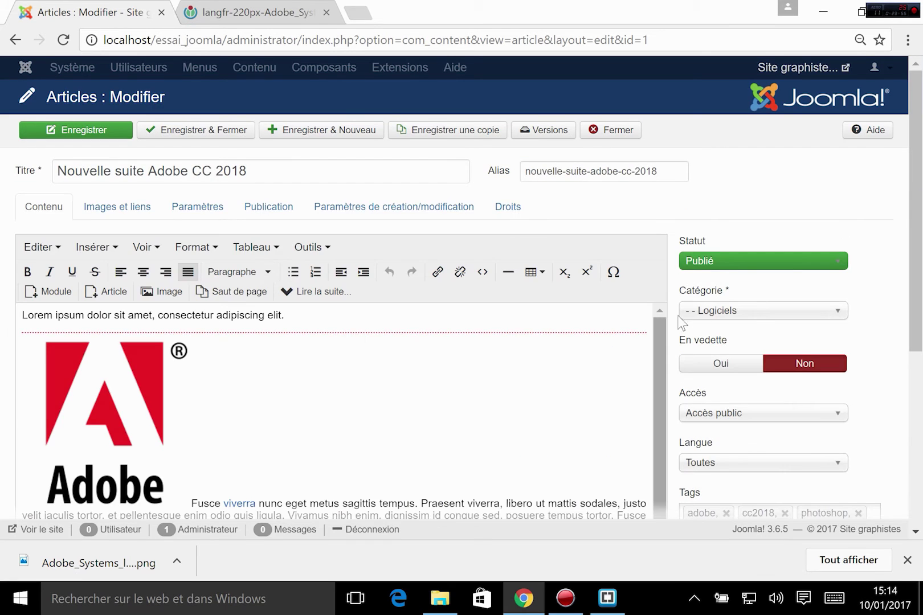
{"action": "scroll", "coordinate": [262, 311], "scroll_direction": "down", "scroll_amount": 5}
{"action": "scroll", "coordinate": [262, 311], "scroll_direction": "up", "scroll_amount": 5}
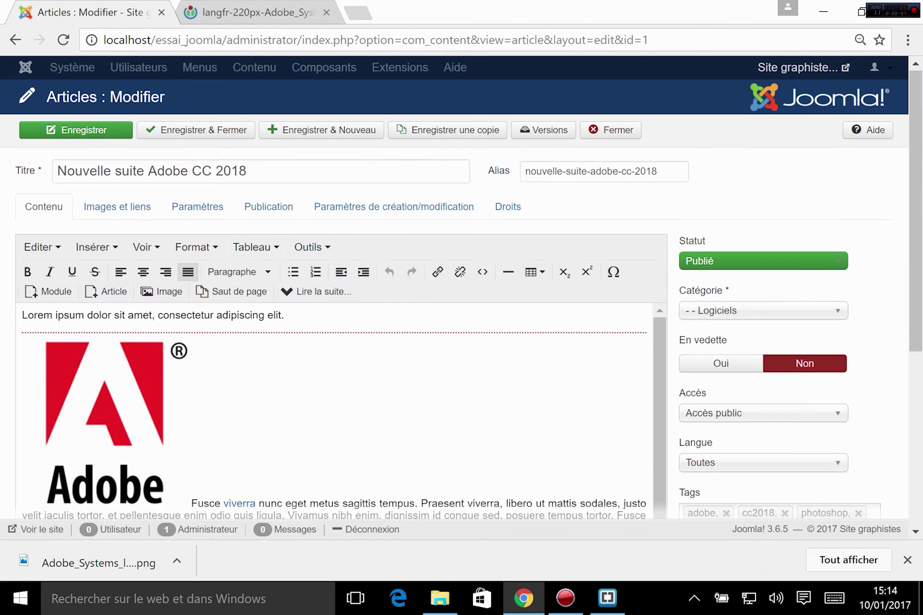
{"action": "left_click", "coordinate": [608, 132]}
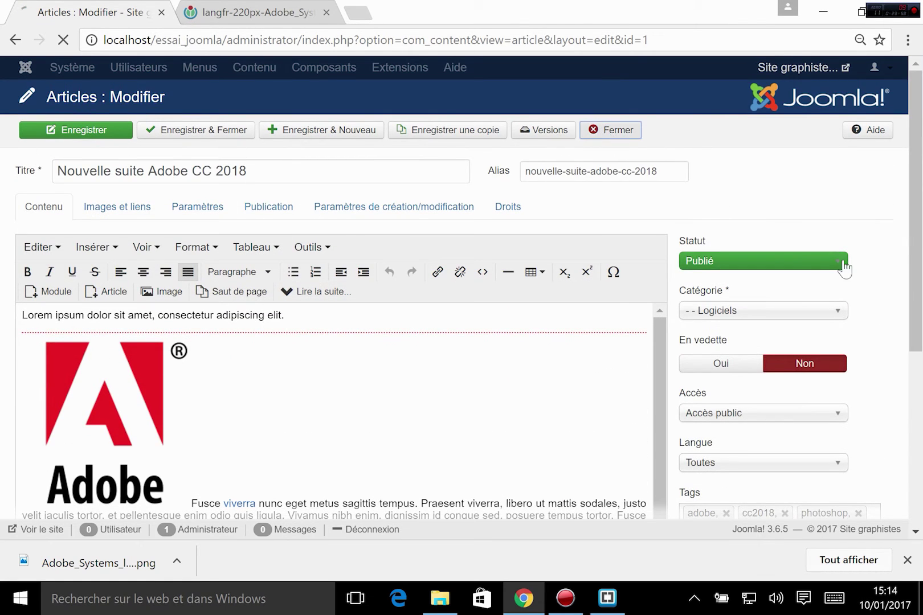
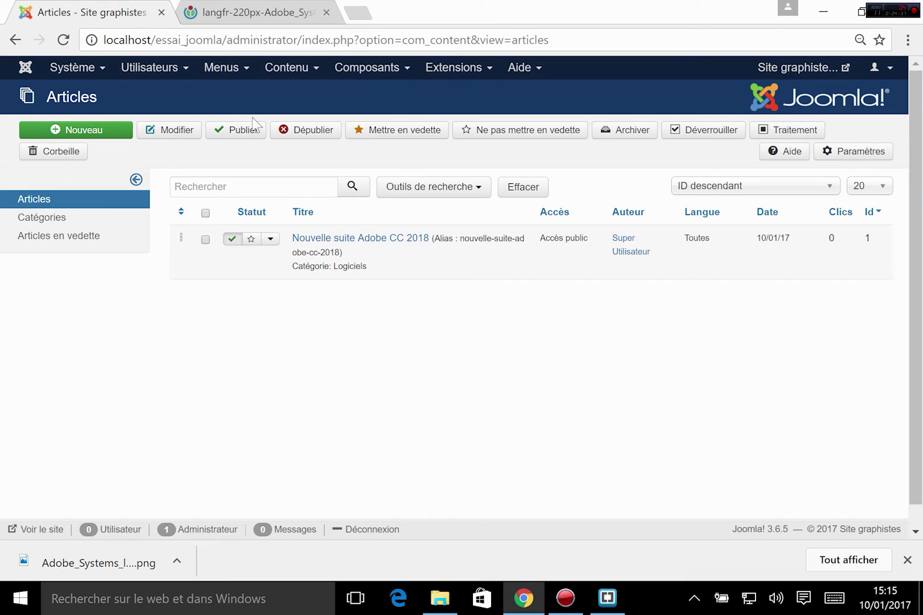
- From the Articles list, open a blank Articles : Ajouter form with Nouveau
{"action": "left_click", "coordinate": [296, 69]}
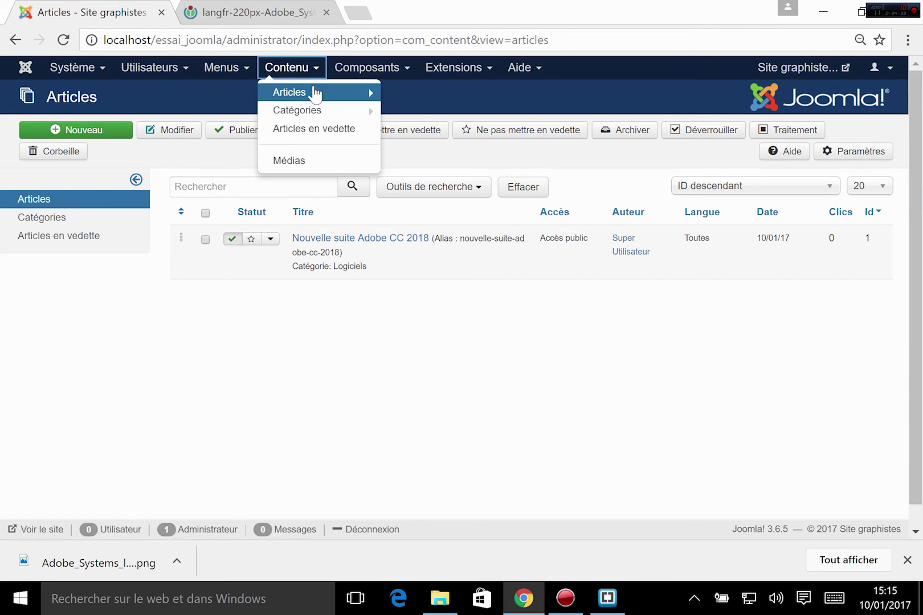
{"action": "mouse_move", "coordinate": [316, 96]}
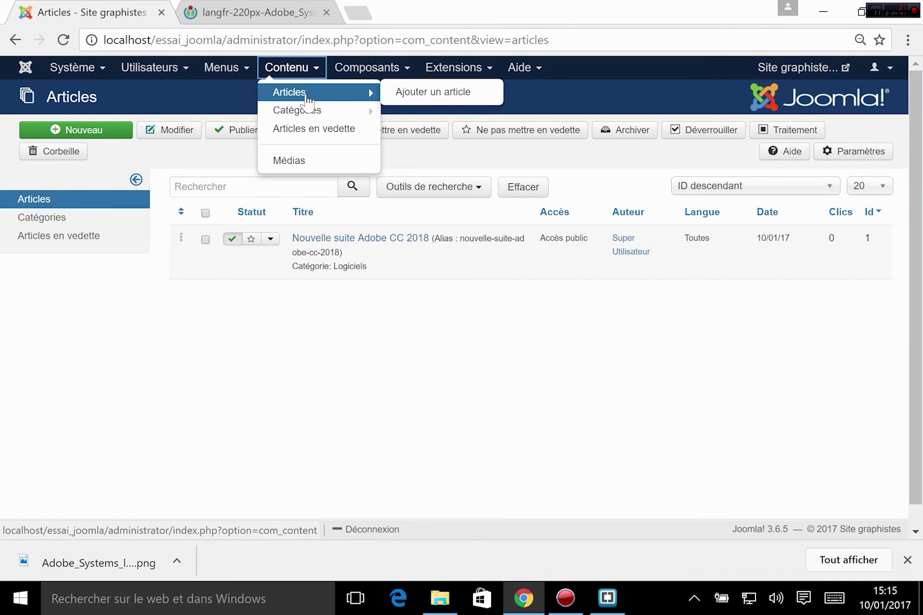
{"action": "left_click", "coordinate": [323, 281]}
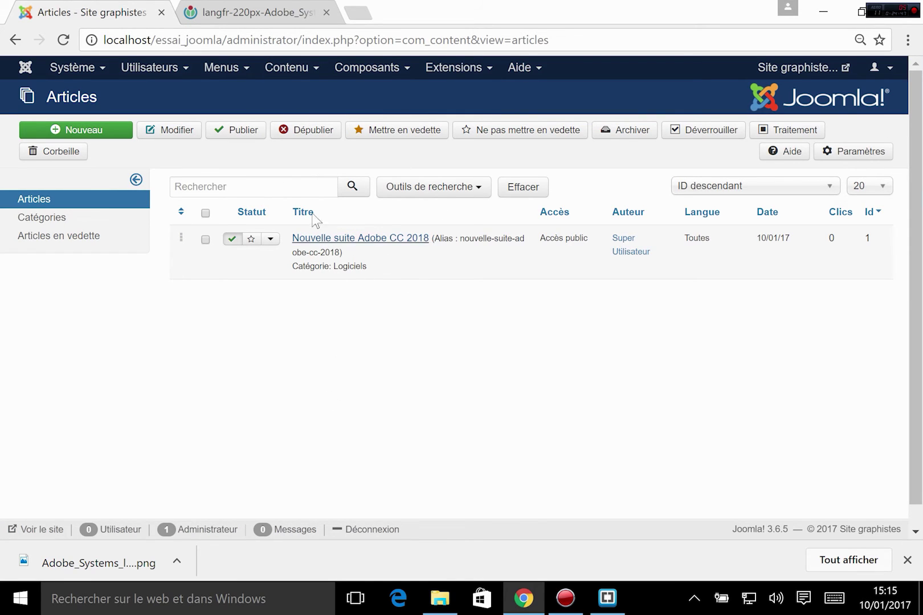
{"action": "left_click", "coordinate": [101, 136]}
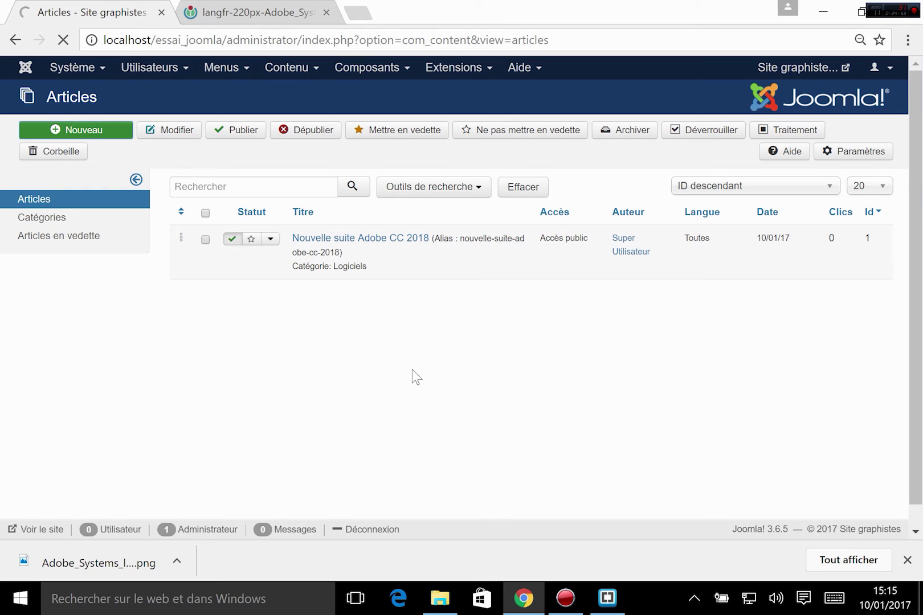
{"action": "left_click", "coordinate": [110, 131]}
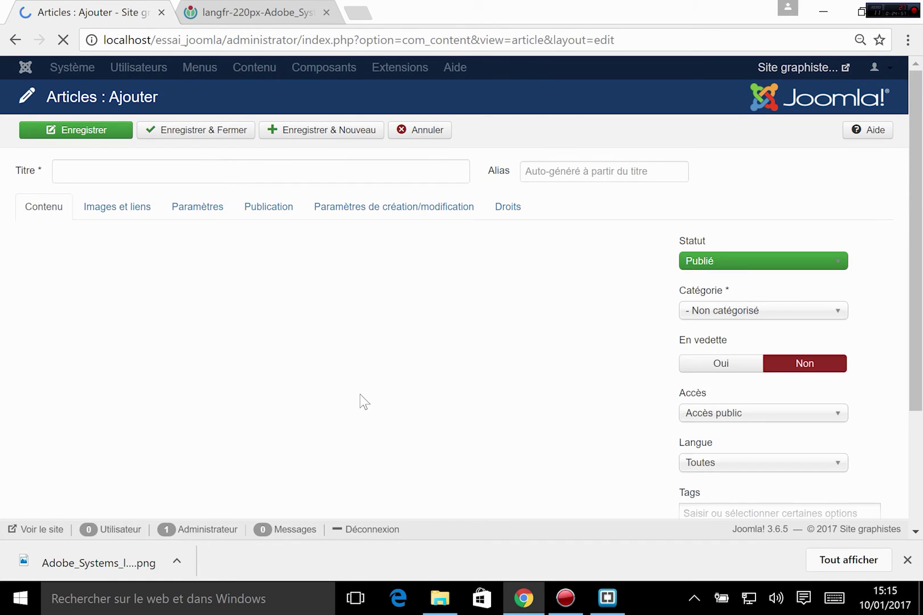
- Title the new article 'Présentation'
{"action": "left_click", "coordinate": [162, 173]}
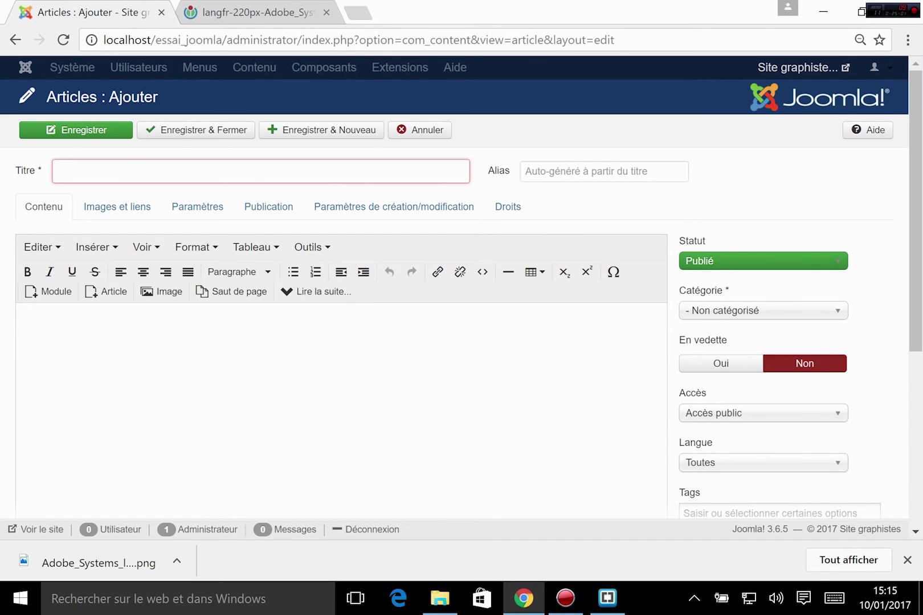
{"action": "type", "text": "Présentat"}
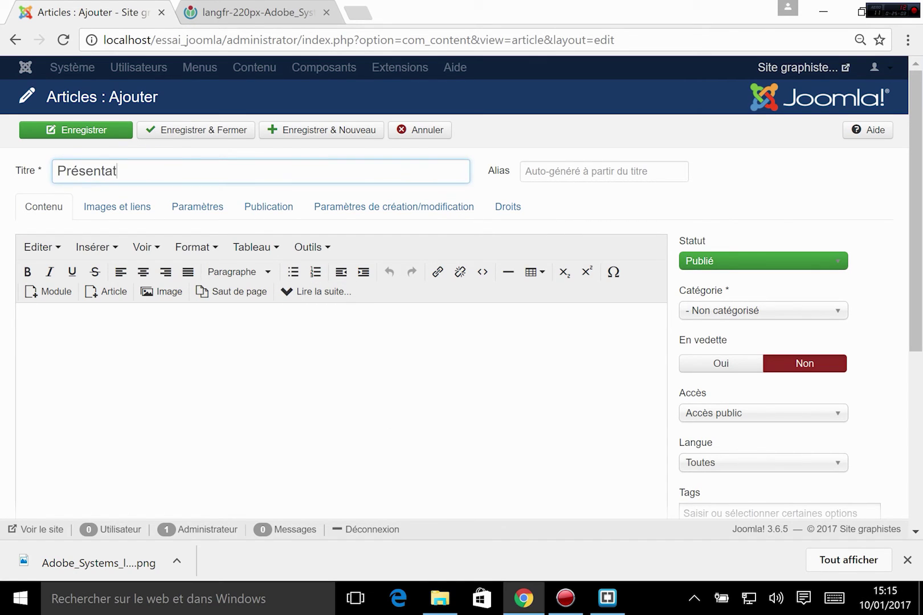
{"action": "type", "text": "io,n"}
{"action": "key", "text": "BackSpace"}
{"action": "key", "text": "BackSpace"}
{"action": "type", "text": "n"}
- Write 'Qui sommes-nous' and 'Nous sommes un groupe de passionnés d'infographie... bla bla bla' in the body
{"action": "left_click", "coordinate": [174, 335]}
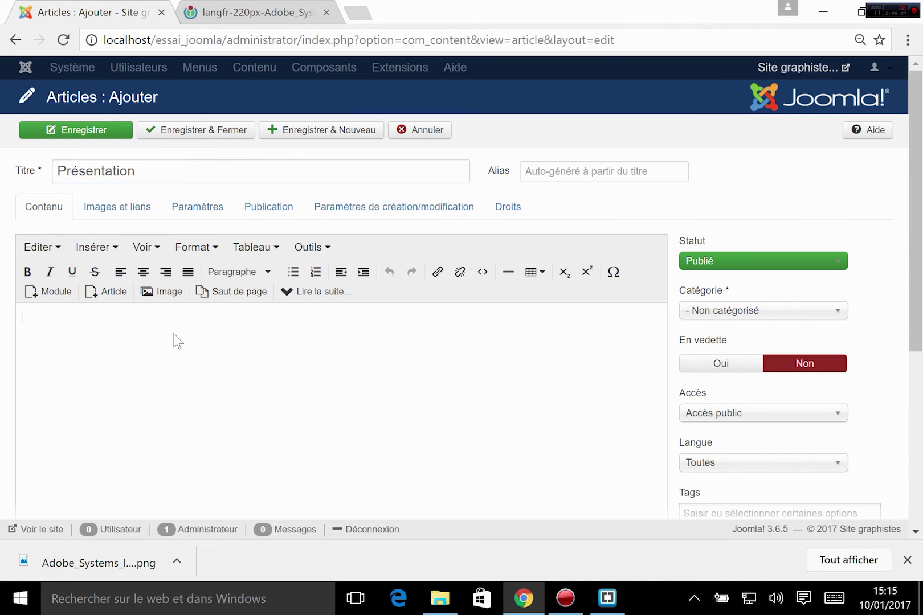
{"action": "type", "text": "Qui sommes-n,ous"}
{"action": "key", "text": "BackSpace"}
{"action": "key", "text": "BackSpace"}
{"action": "key", "text": "BackSpace"}
{"action": "type", "text": "ous"}
{"action": "key", "text": "Return"}
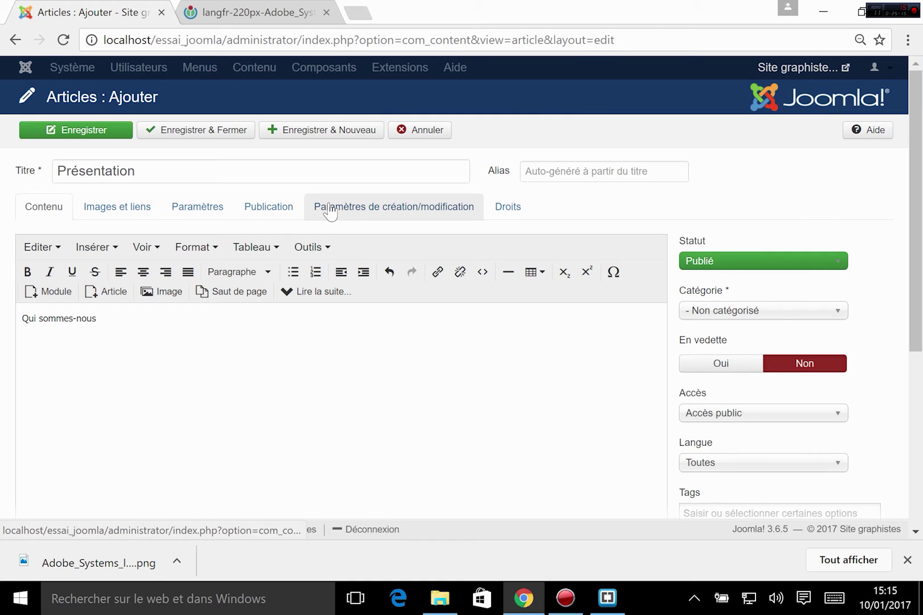
{"action": "type", "text": "Nous somm"}
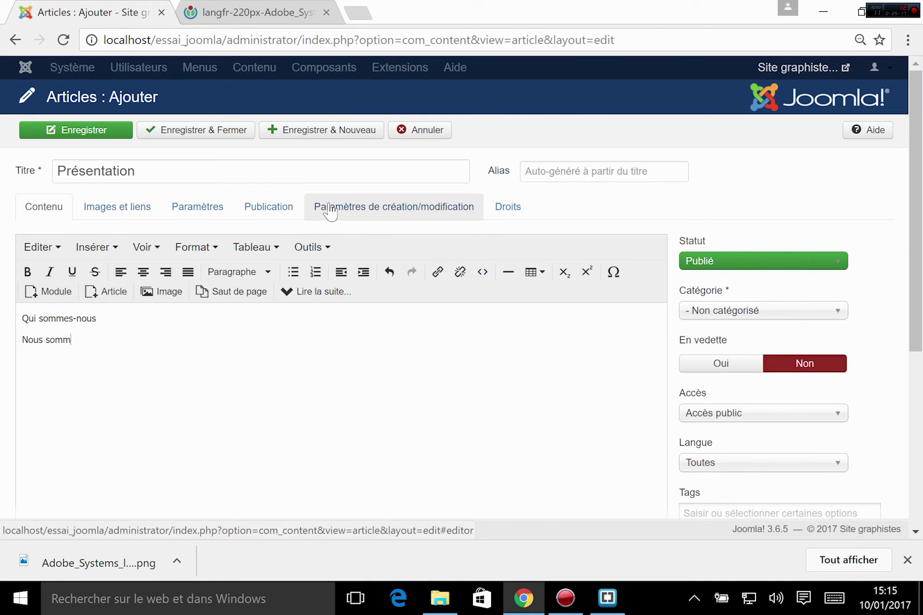
{"action": "type", "text": "es un groupe"}
{"action": "type", "text": "de passionn"}
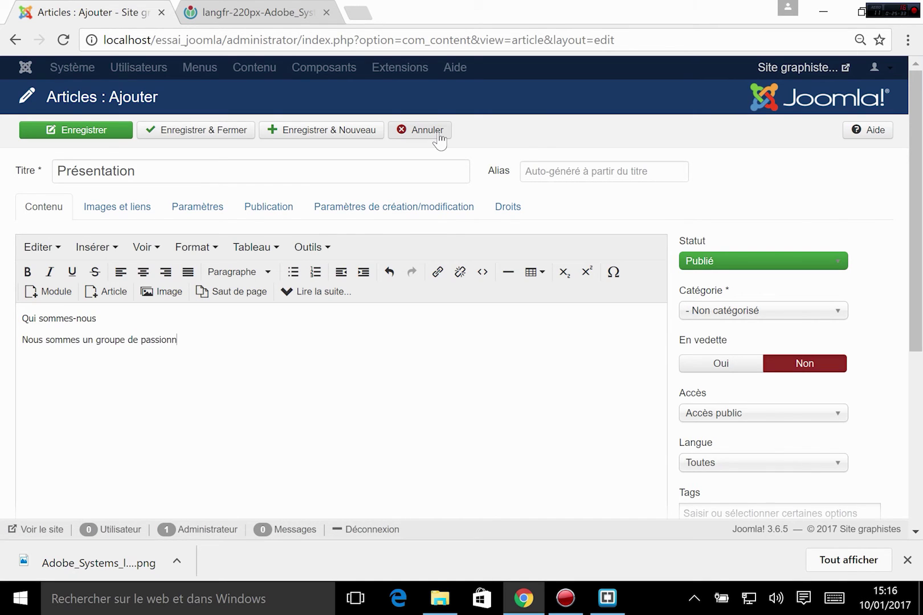
{"action": "type", "text": "és d'infographie... bla bl"}
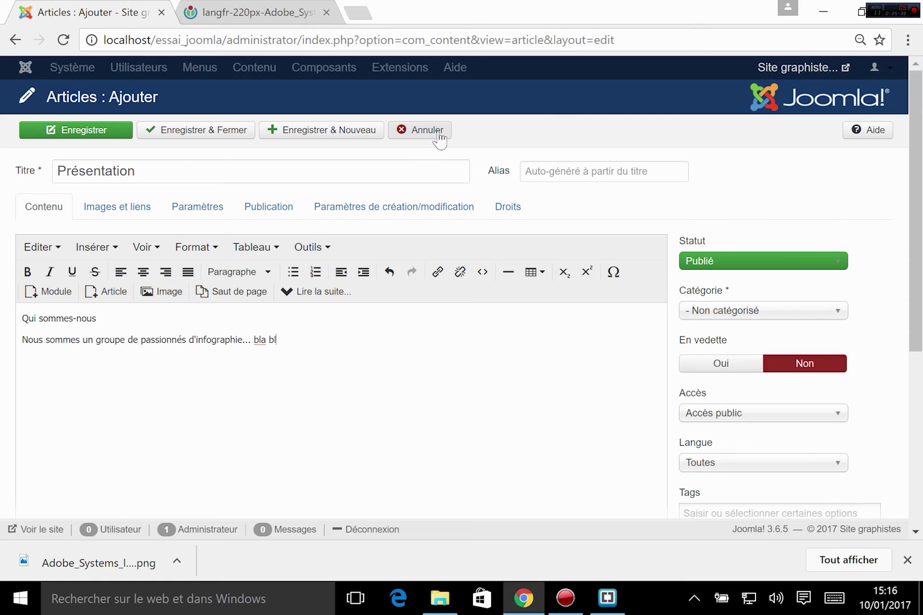
{"action": "type", "text": "a bla"}
{"action": "left_click_drag", "start_coordinate": [97, 318], "coordinate": [21, 318]}
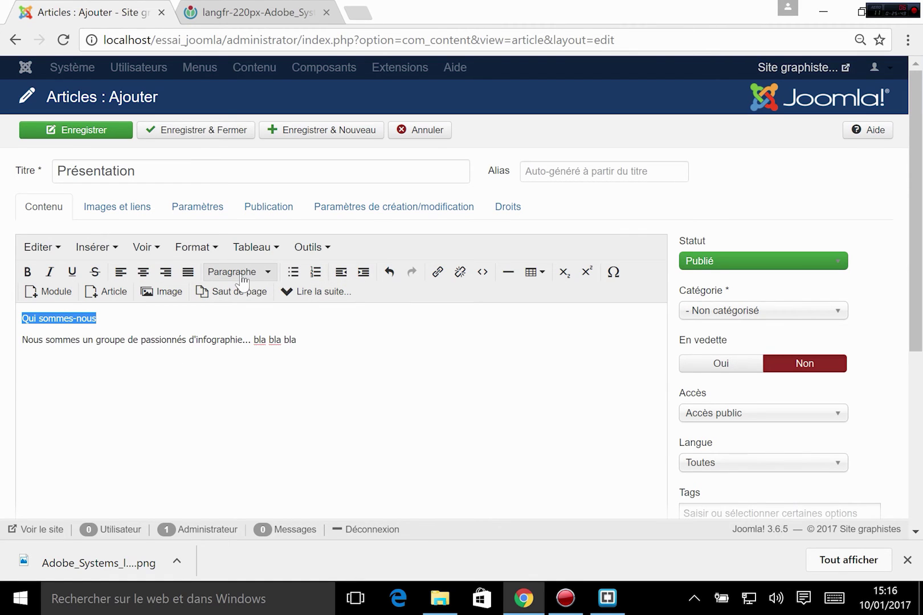
- Format the 'Qui sommes-nous' line as En-tête 2
{"action": "left_click", "coordinate": [267, 273]}
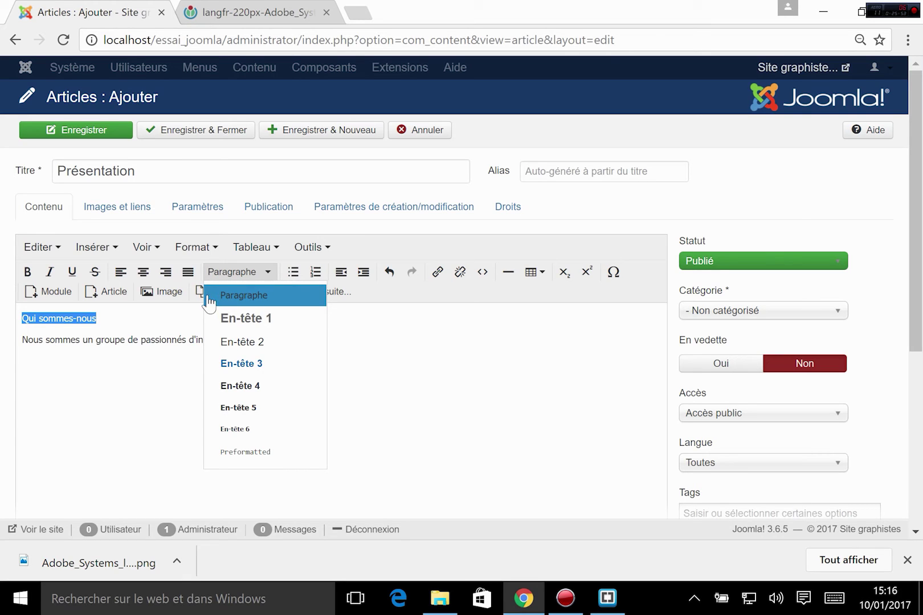
{"action": "left_click", "coordinate": [256, 324]}
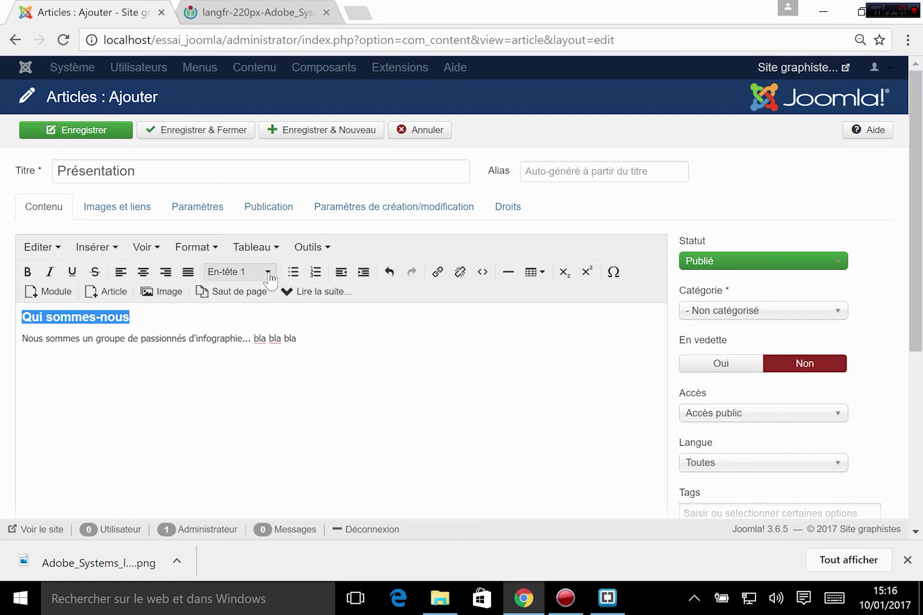
{"action": "left_click", "coordinate": [265, 273]}
{"action": "left_click", "coordinate": [255, 353]}
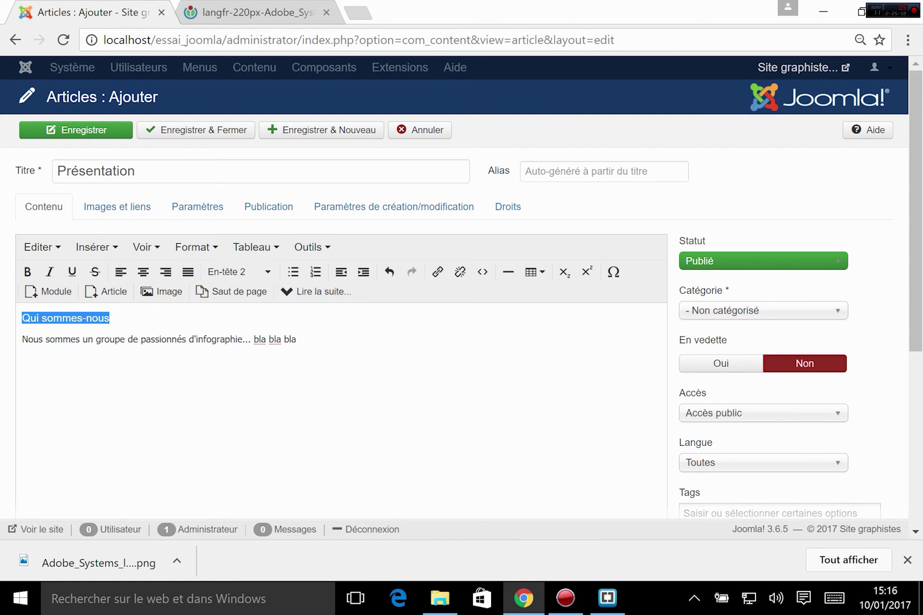
{"action": "left_click", "coordinate": [269, 272]}
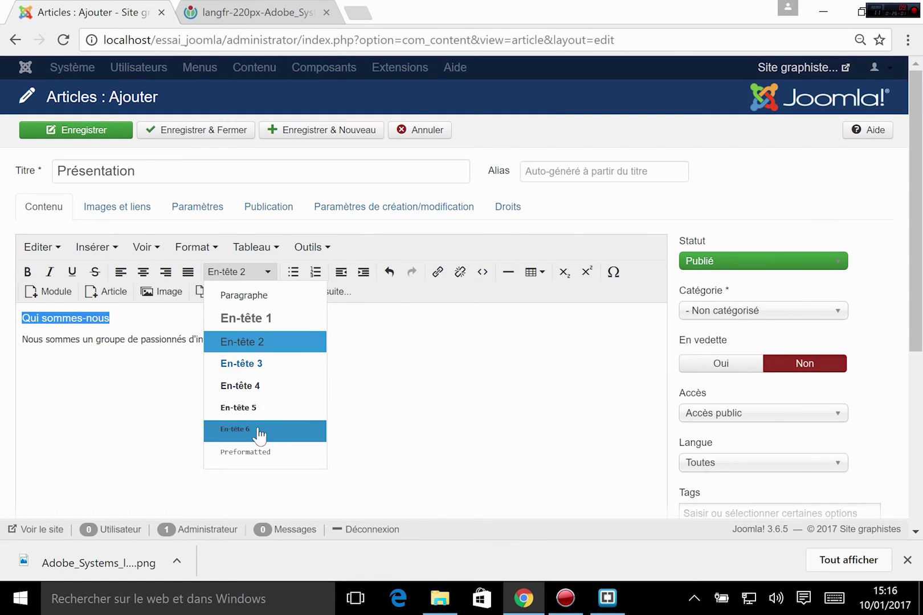
{"action": "left_click", "coordinate": [425, 378]}
- Check the h2 markup in the HTML source view, then return to the visual editor
{"action": "scroll", "coordinate": [569, 416], "scroll_direction": "down", "scroll_amount": 5}
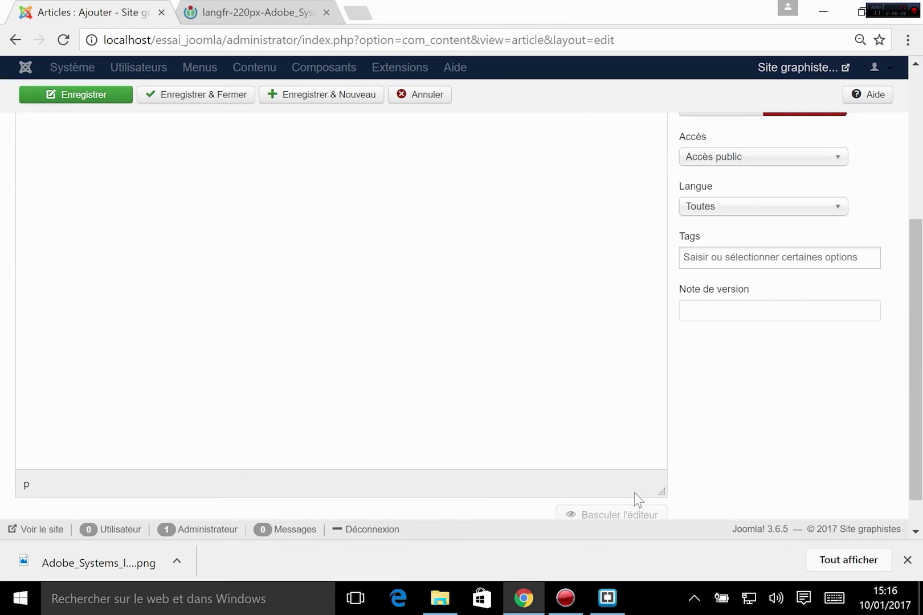
{"action": "left_click", "coordinate": [629, 512]}
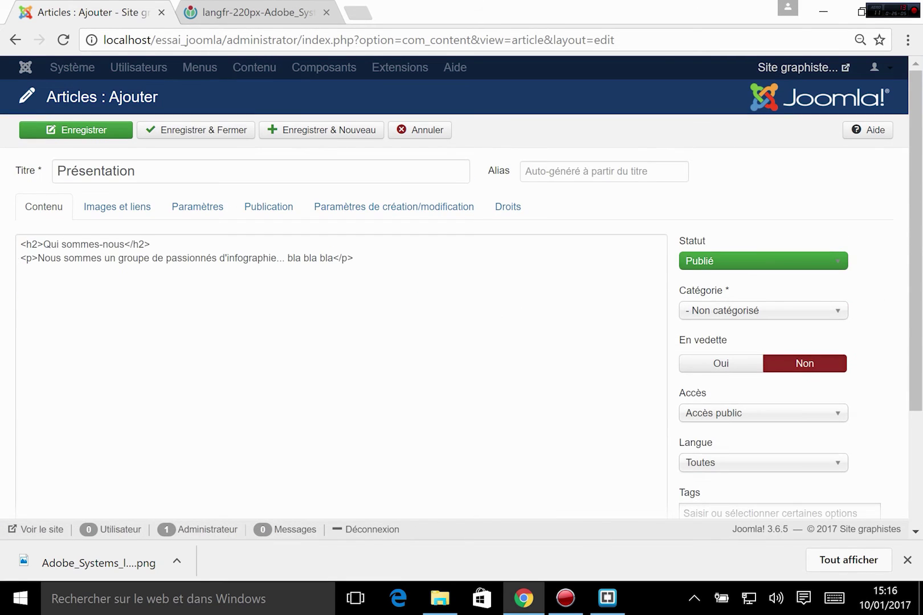
{"action": "left_click_drag", "start_coordinate": [26, 244], "coordinate": [212, 259]}
{"action": "left_click", "coordinate": [195, 241]}
{"action": "scroll", "coordinate": [683, 412], "scroll_direction": "down", "scroll_amount": 2}
{"action": "scroll", "coordinate": [666, 509], "scroll_direction": "down", "scroll_amount": 3}
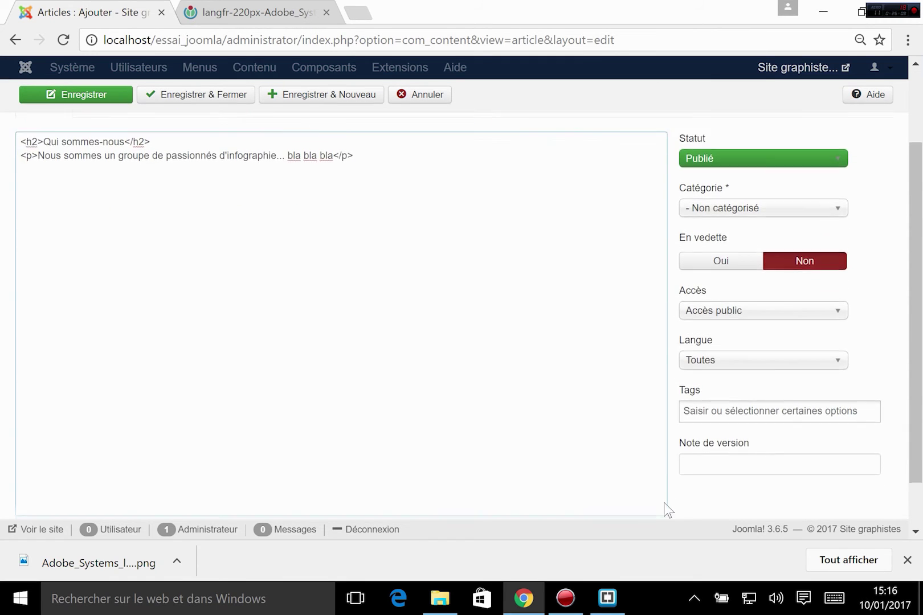
{"action": "left_click", "coordinate": [635, 483]}
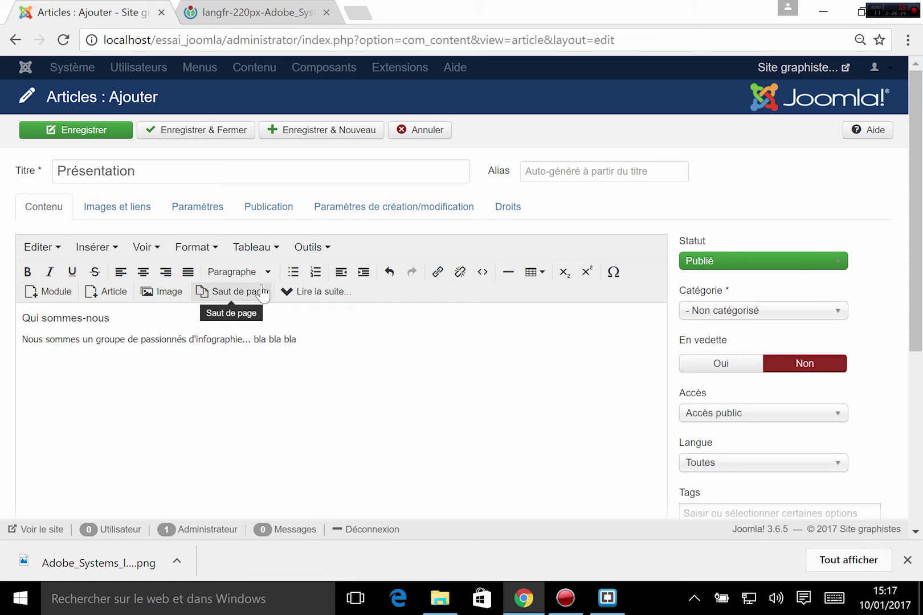
- Keep the category as '- Non catégorisé' and view the Publication tab
{"action": "left_click", "coordinate": [767, 311]}
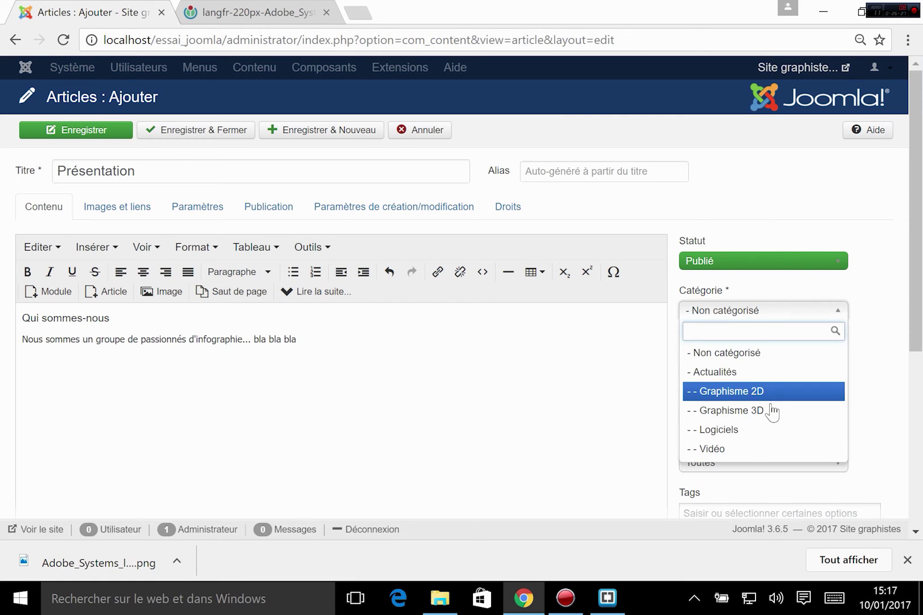
{"action": "left_click", "coordinate": [727, 353]}
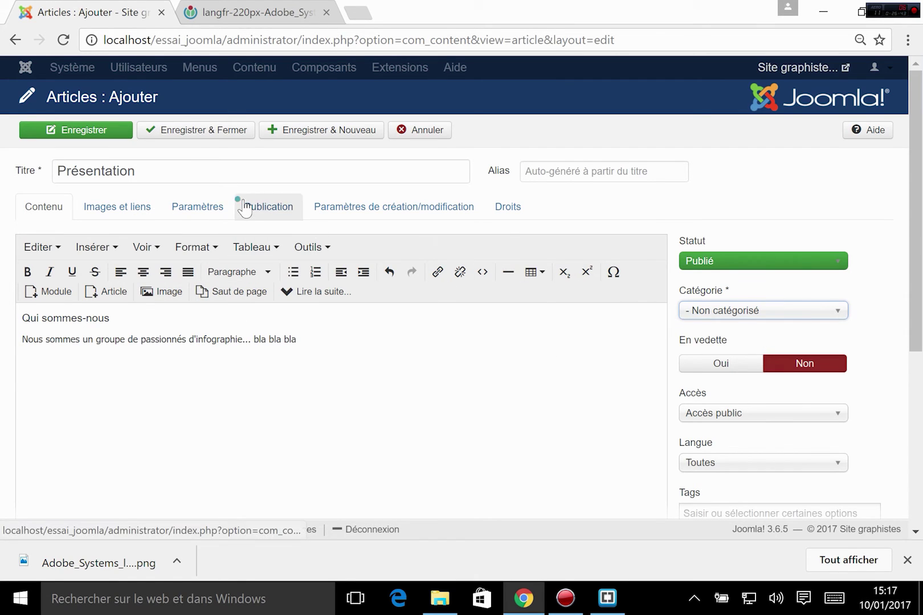
{"action": "left_click", "coordinate": [288, 205]}
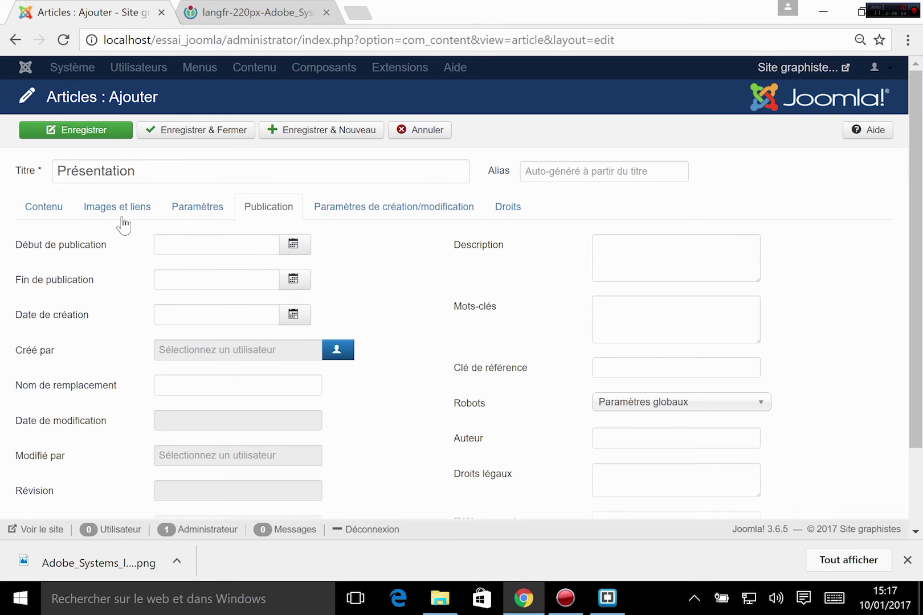
- Browse the options and Images et liens tabs, leaving intro image position unchanged, then return to Contenu
{"action": "left_click", "coordinate": [41, 205]}
{"action": "left_click", "coordinate": [185, 195]}
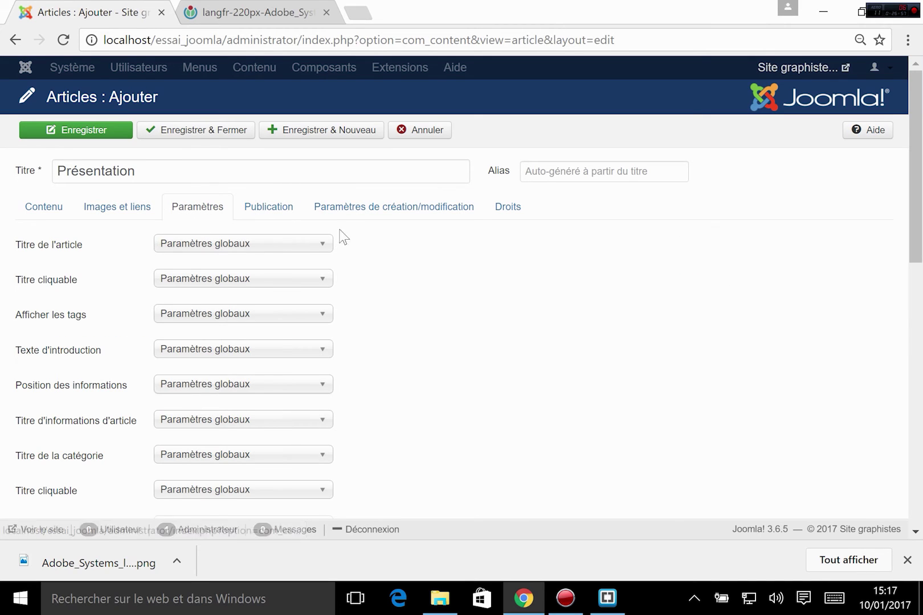
{"action": "left_click", "coordinate": [335, 207]}
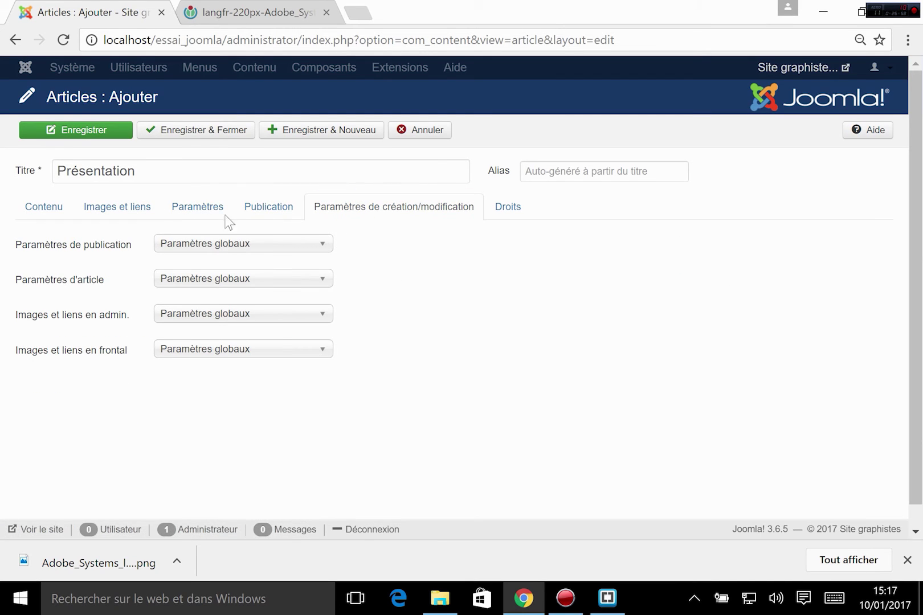
{"action": "left_click", "coordinate": [109, 209]}
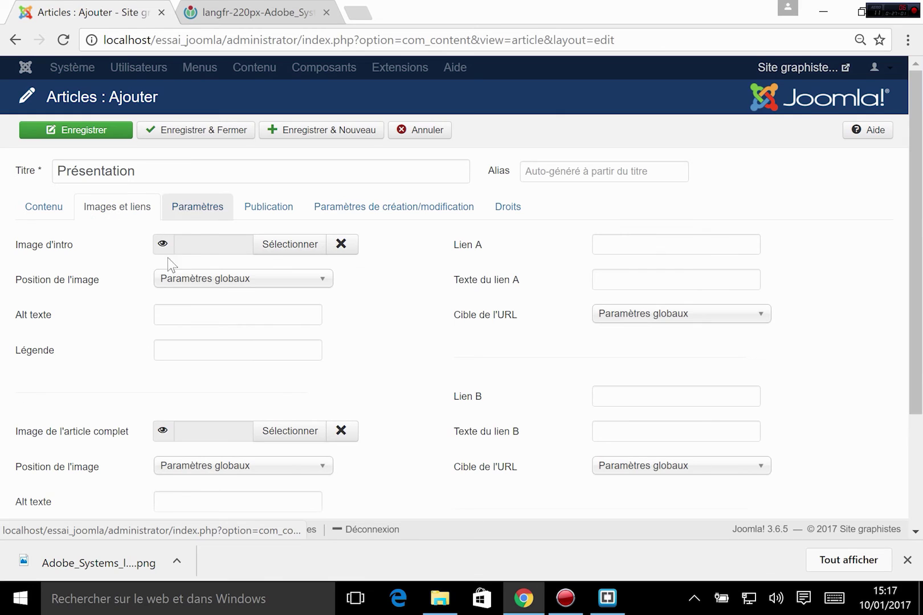
{"action": "scroll", "coordinate": [268, 307], "scroll_direction": "down", "scroll_amount": 2}
{"action": "scroll", "coordinate": [169, 260], "scroll_direction": "up", "scroll_amount": 2}
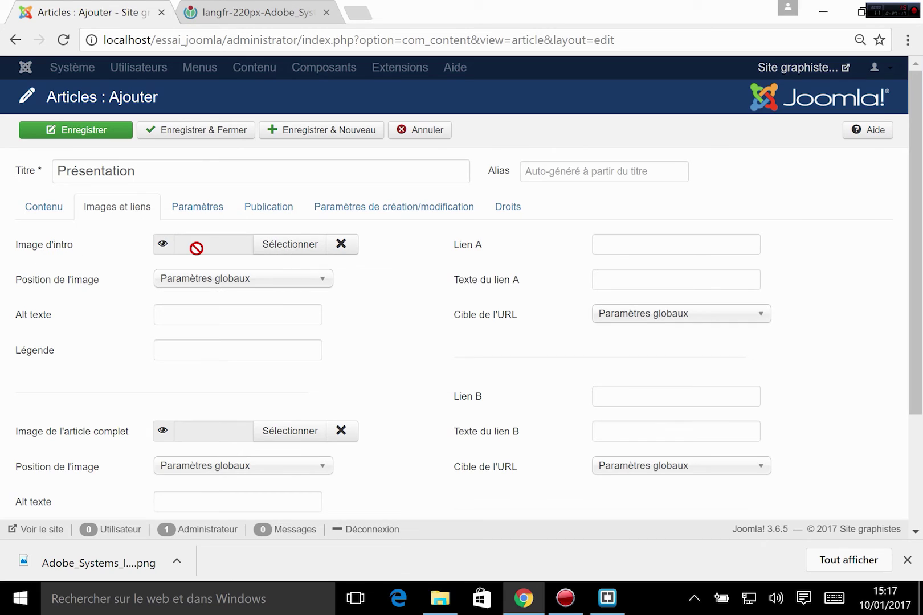
{"action": "left_click", "coordinate": [180, 281]}
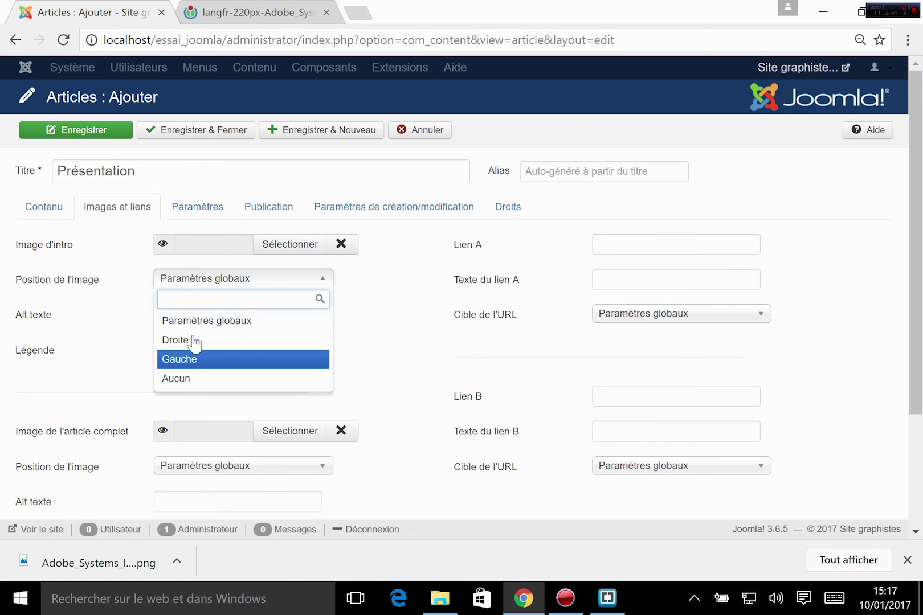
{"action": "left_click", "coordinate": [377, 340]}
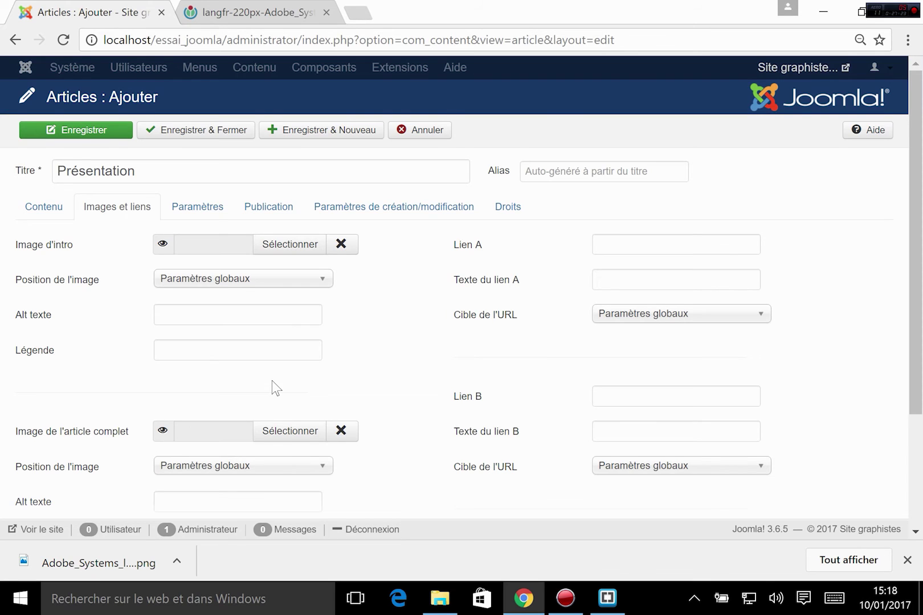
{"action": "scroll", "coordinate": [271, 380], "scroll_direction": "down", "scroll_amount": 2}
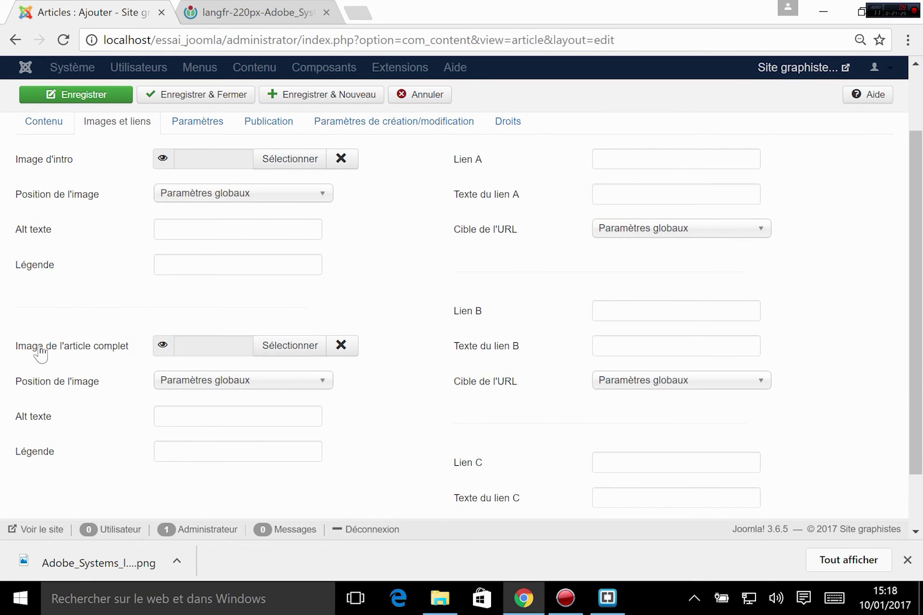
{"action": "mouse_move", "coordinate": [46, 348]}
{"action": "scroll", "coordinate": [239, 353], "scroll_direction": "up", "scroll_amount": 2}
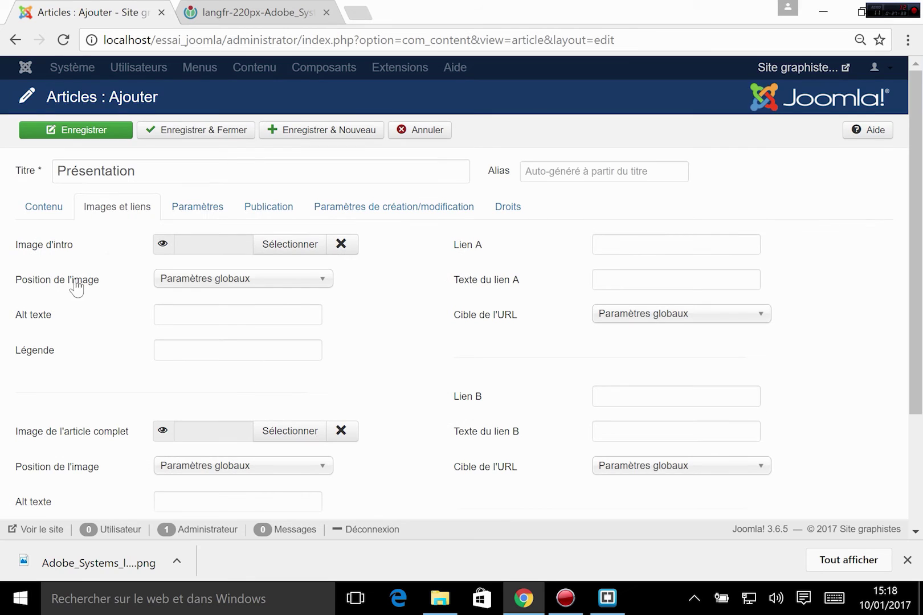
{"action": "left_click", "coordinate": [64, 211]}
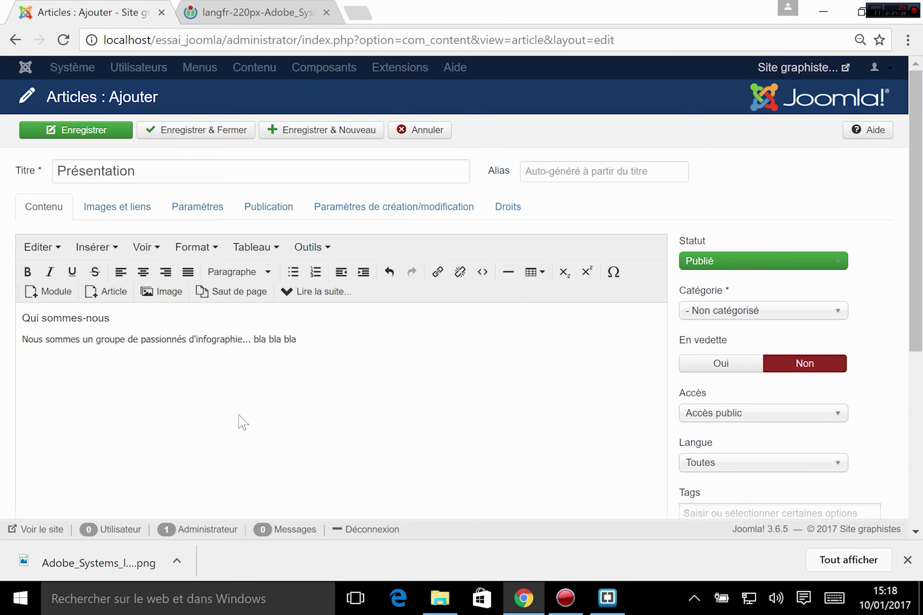
- Save and close the Présentation article
{"action": "left_click", "coordinate": [190, 134]}
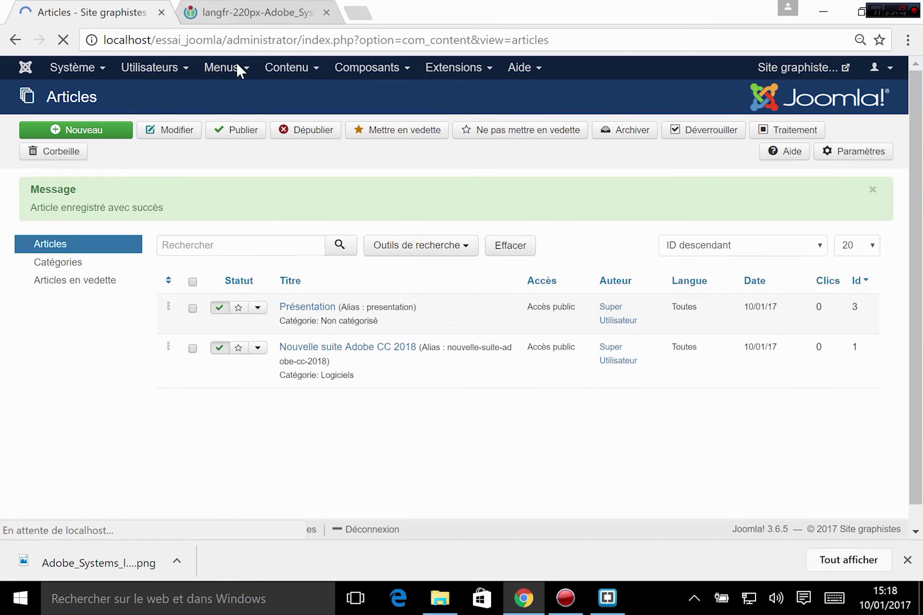
{"action": "left_click", "coordinate": [279, 70]}
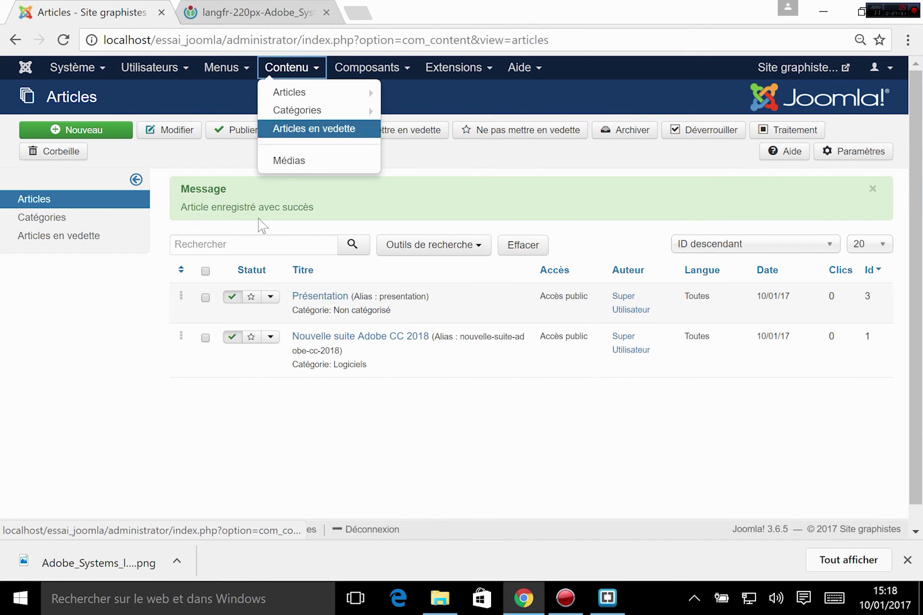
{"action": "left_click", "coordinate": [261, 442]}
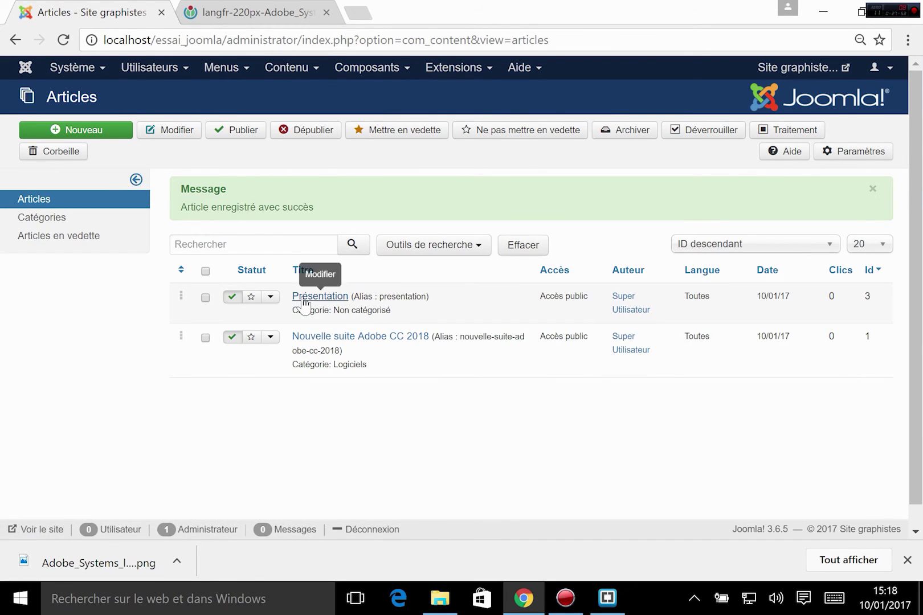
- Compare the two articles' categories in the list and expand Outils de recherche
{"action": "left_click_drag", "start_coordinate": [334, 310], "coordinate": [379, 310]}
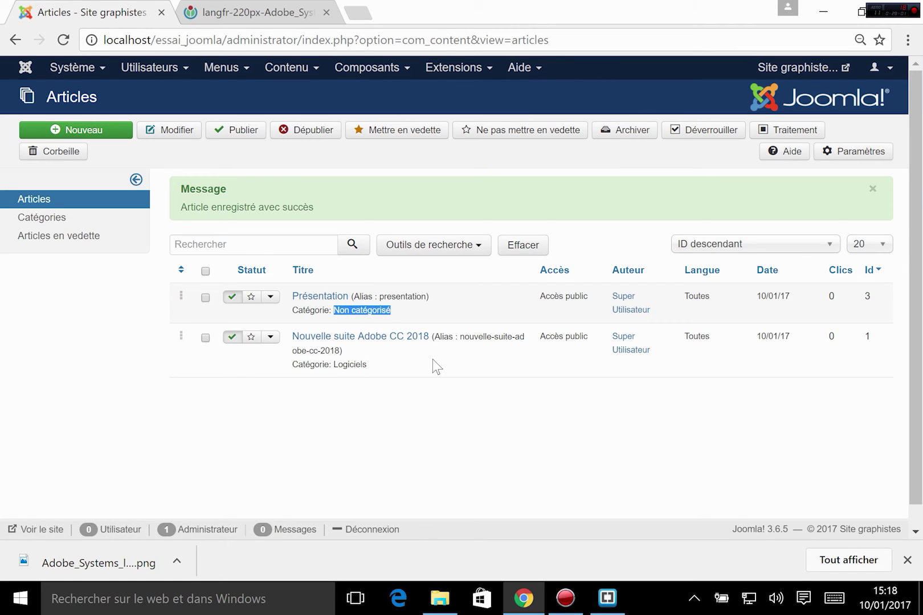
{"action": "double_click", "coordinate": [358, 364]}
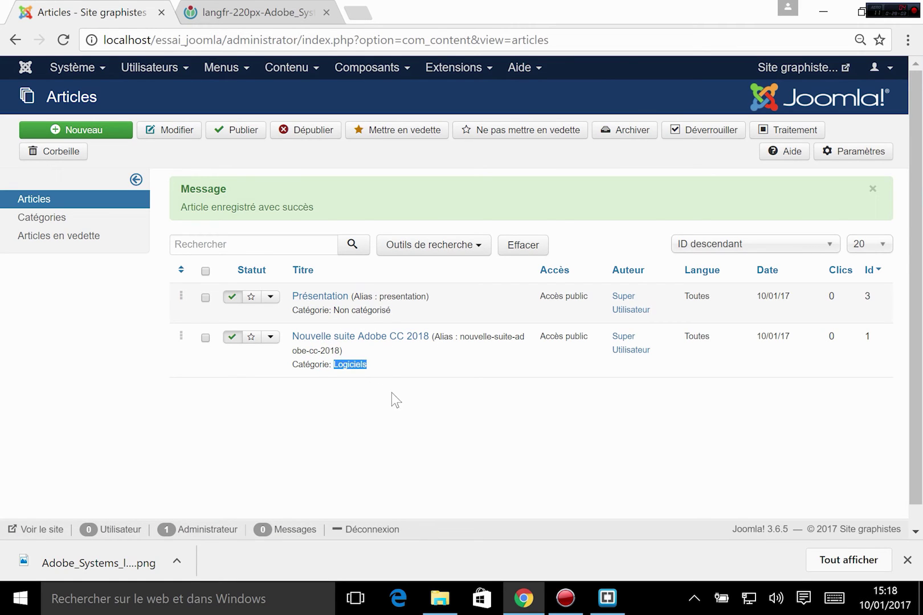
{"action": "left_click", "coordinate": [396, 408]}
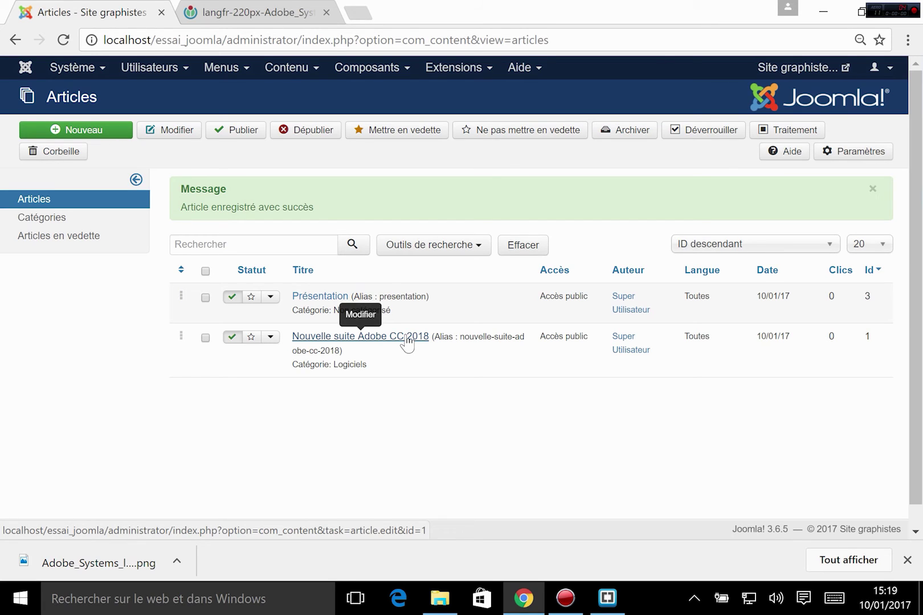
{"action": "left_click", "coordinate": [442, 254]}
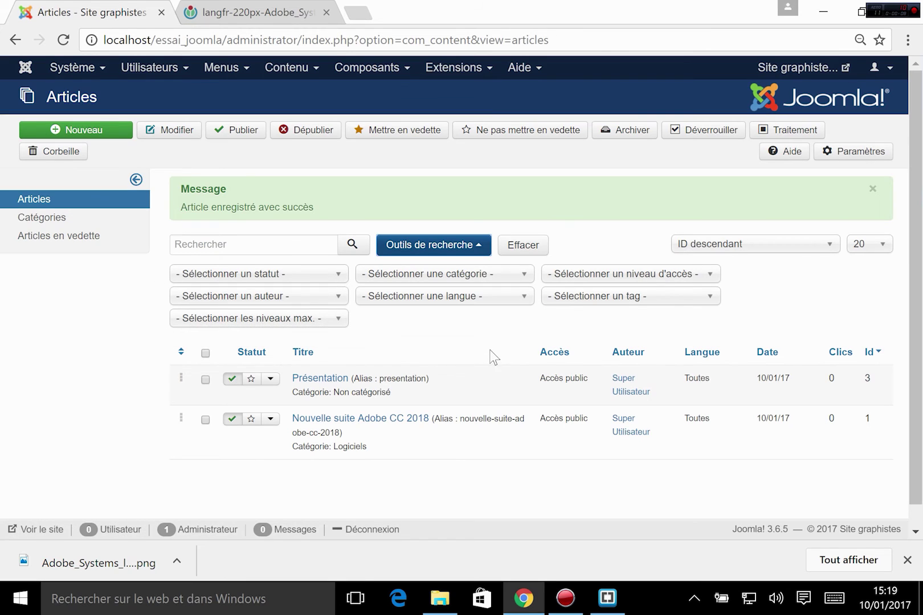
- Filter the article list to the '- Logiciels' category
{"action": "left_click", "coordinate": [461, 274]}
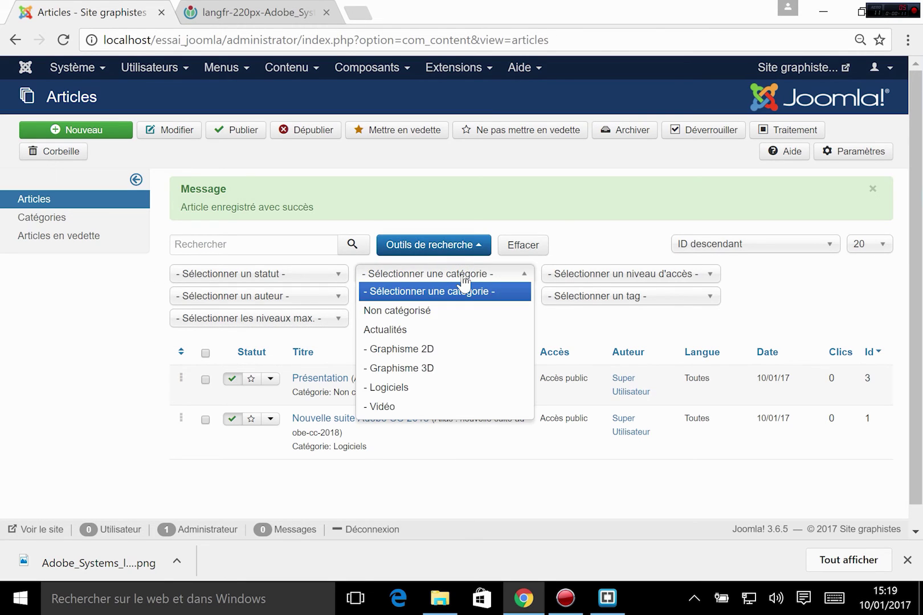
{"action": "left_click", "coordinate": [410, 388]}
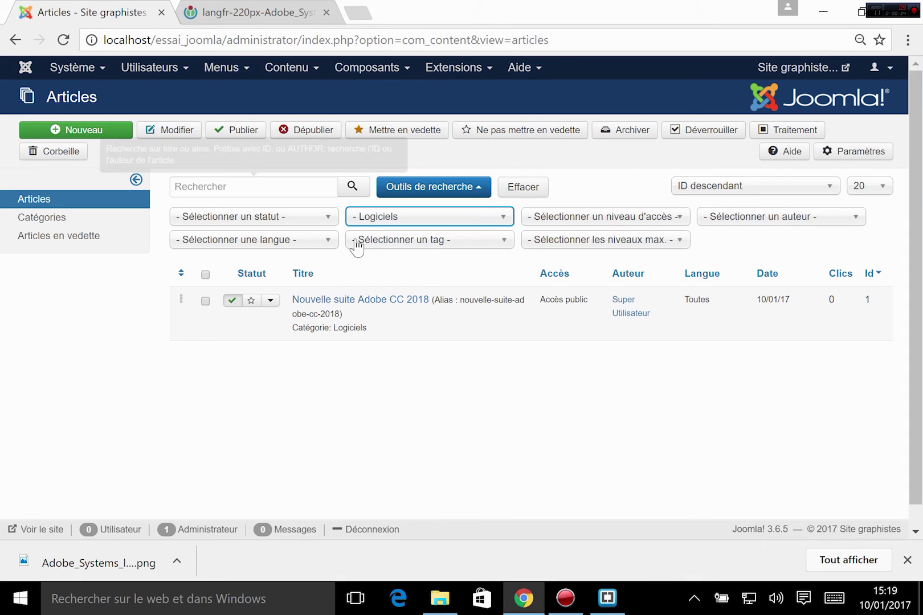
{"action": "left_click", "coordinate": [362, 218]}
{"action": "left_click", "coordinate": [365, 220]}
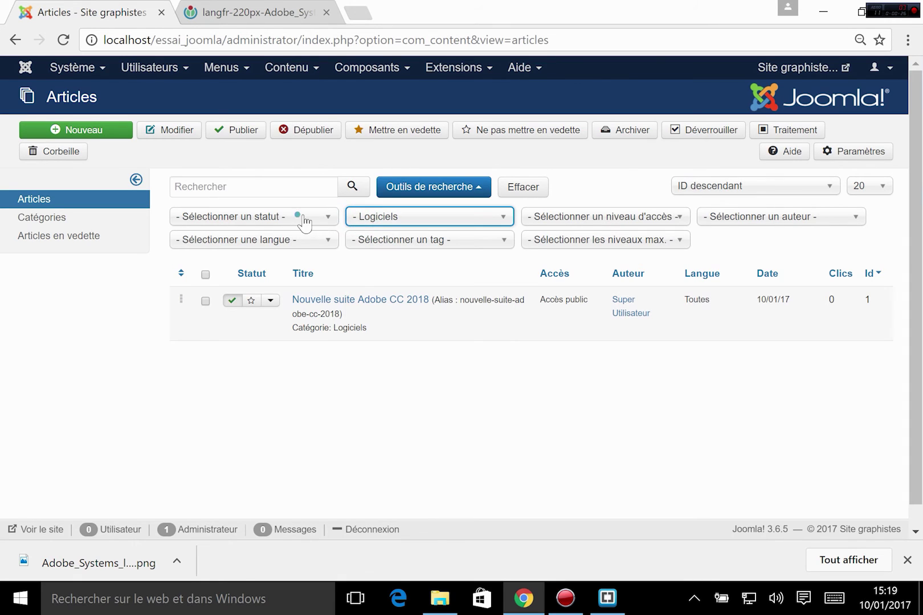
- Look over the status, author and tag filters, then clear all filters with Effacer
{"action": "left_click", "coordinate": [302, 216]}
{"action": "left_click", "coordinate": [514, 392]}
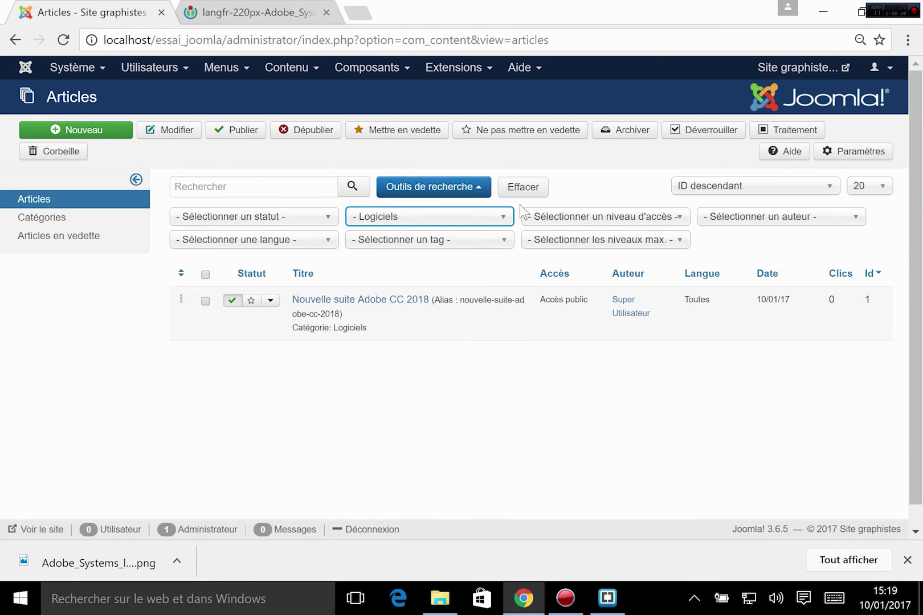
{"action": "left_click", "coordinate": [785, 218]}
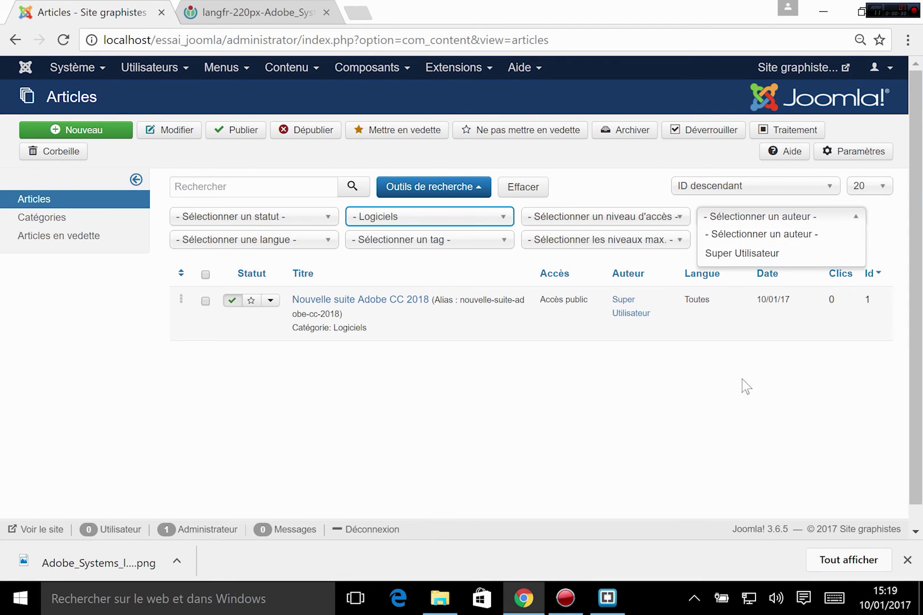
{"action": "left_click", "coordinate": [723, 383]}
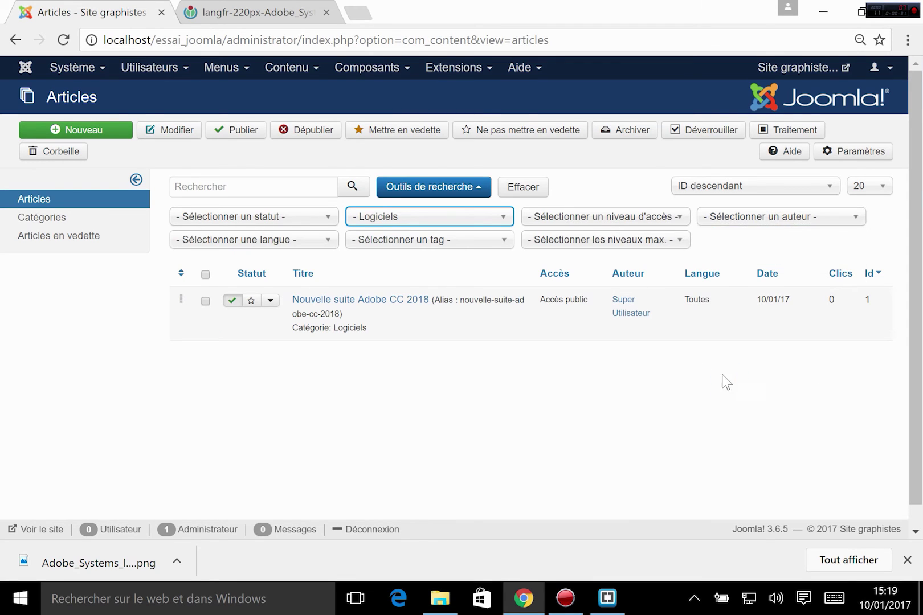
{"action": "left_click", "coordinate": [392, 240]}
{"action": "left_click", "coordinate": [424, 443]}
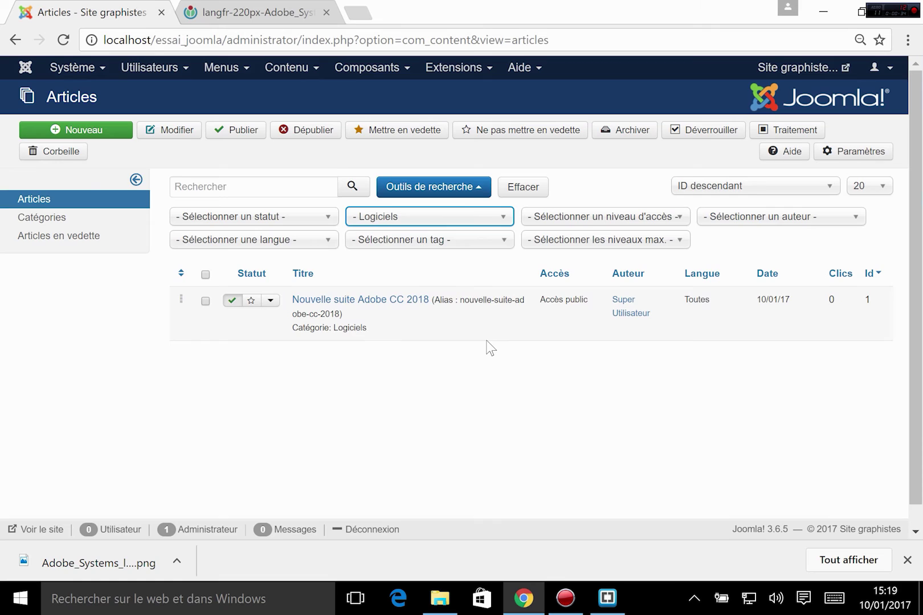
{"action": "left_click", "coordinate": [443, 215]}
{"action": "left_click", "coordinate": [500, 190]}
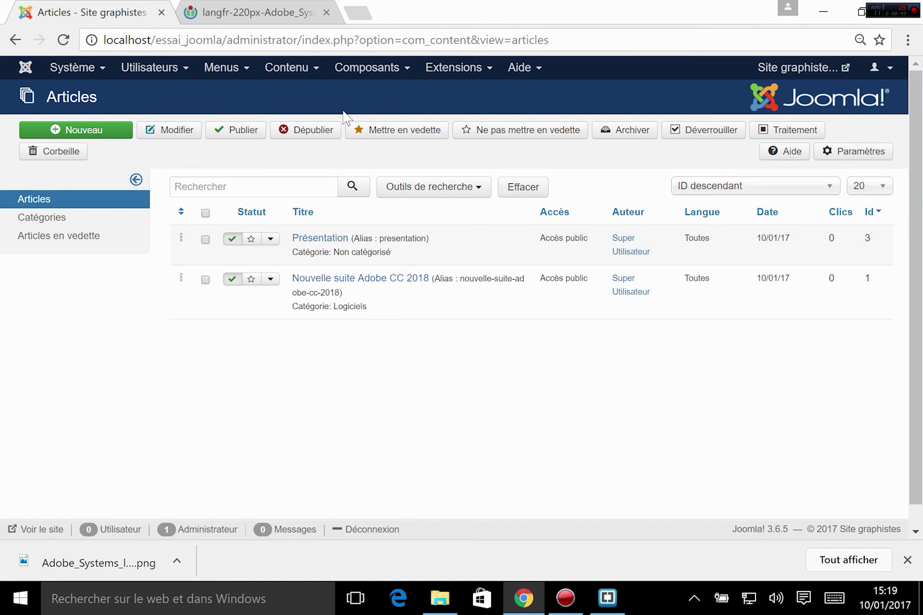
- After checking the Contenu menu and article categories, open a fresh Articles : Ajouter form
{"action": "left_click", "coordinate": [300, 73]}
{"action": "mouse_move", "coordinate": [317, 114]}
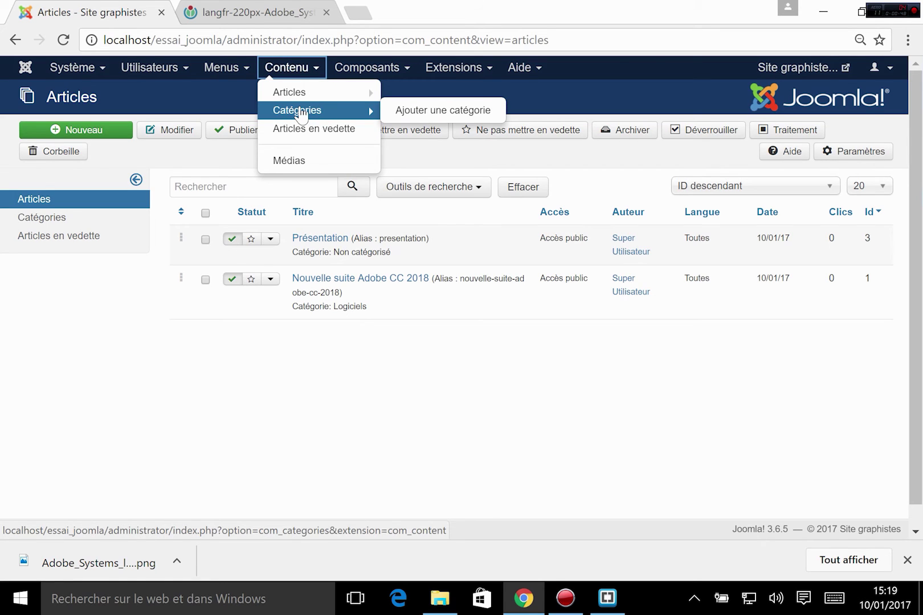
{"action": "mouse_move", "coordinate": [303, 97]}
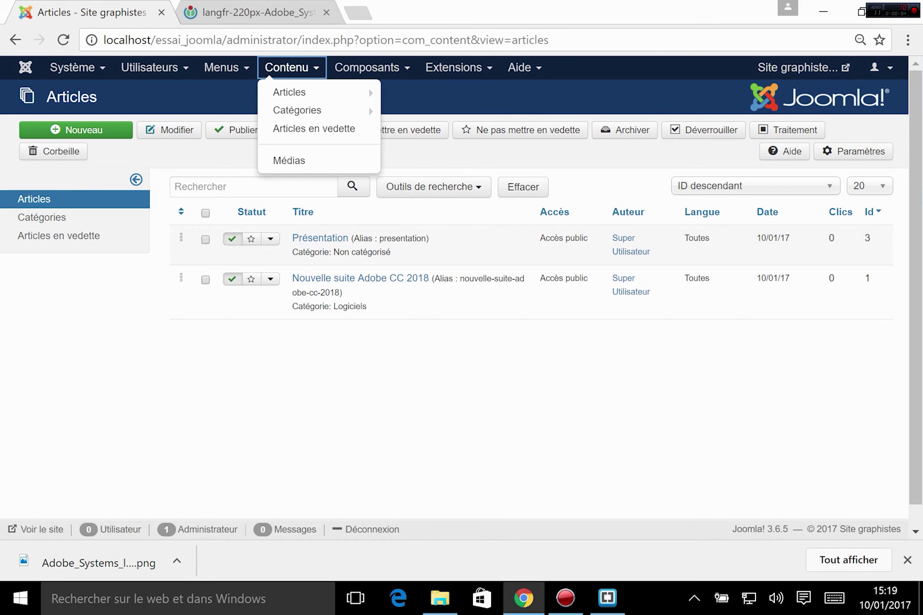
{"action": "left_click_drag", "start_coordinate": [334, 306], "coordinate": [384, 308]}
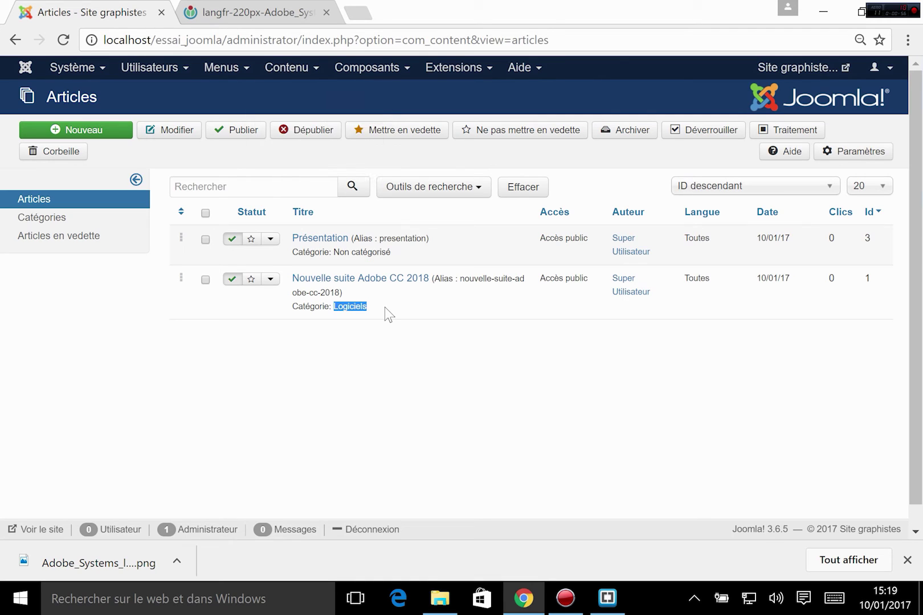
{"action": "left_click", "coordinate": [384, 310]}
{"action": "left_click_drag", "start_coordinate": [334, 252], "coordinate": [429, 255]}
{"action": "left_click", "coordinate": [429, 255]}
{"action": "left_click", "coordinate": [98, 127]}
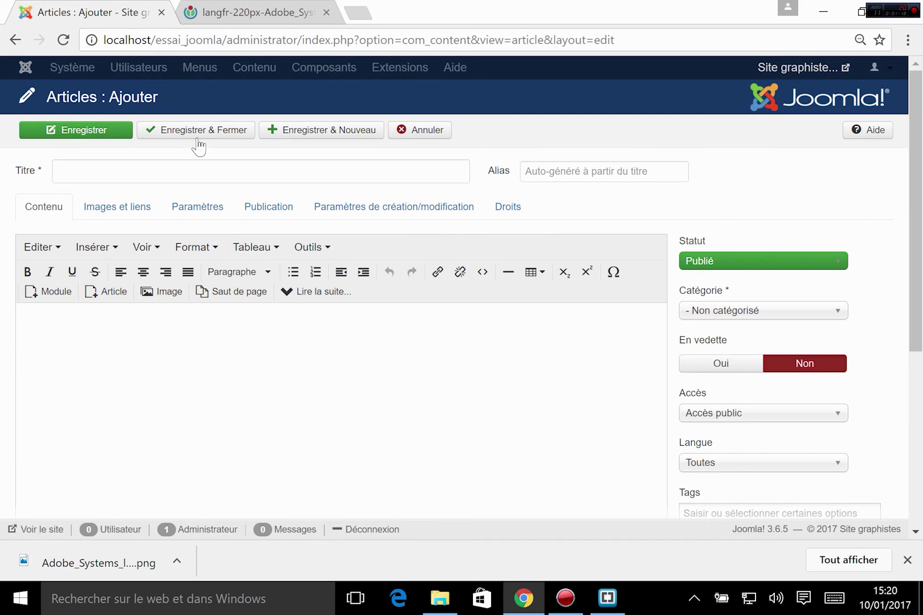
- Title the article 'Mentions légales' and add 'Concepteur/webmaster du site' as an En-tête 2 heading
{"action": "left_click", "coordinate": [148, 169]}
{"action": "type", "text": "Men"}
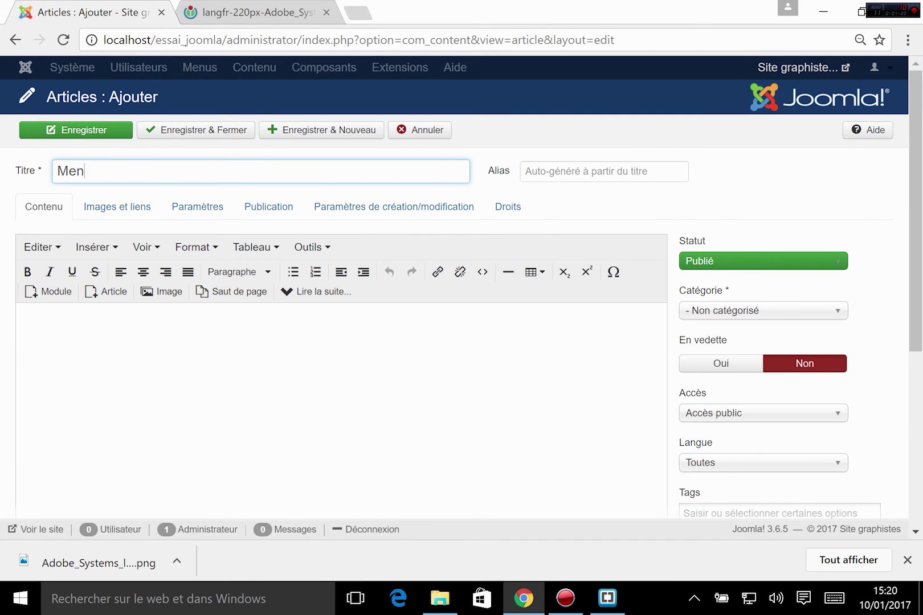
{"action": "type", "text": "tions légales"}
{"action": "left_click", "coordinate": [129, 352]}
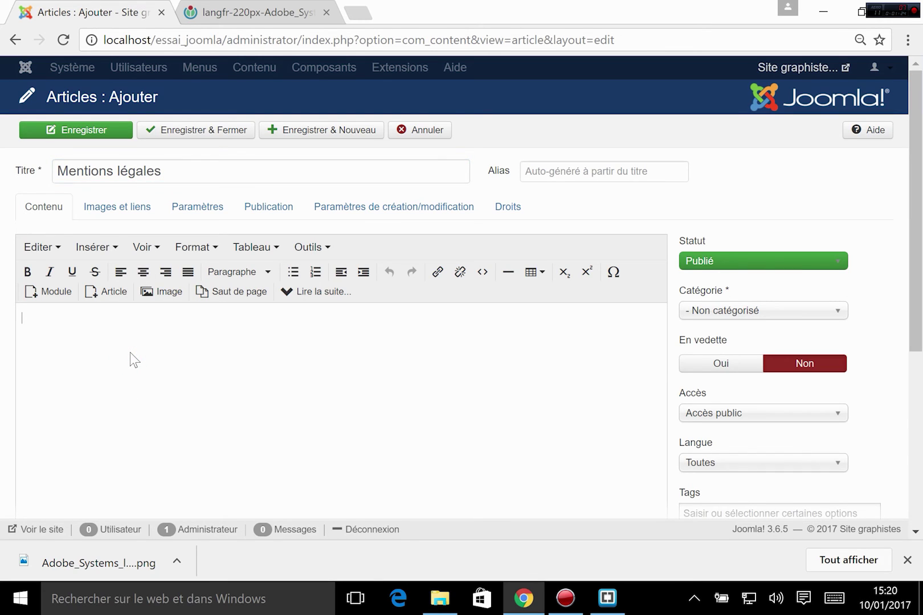
{"action": "type", "text": "Concepteur/webmaster du site"}
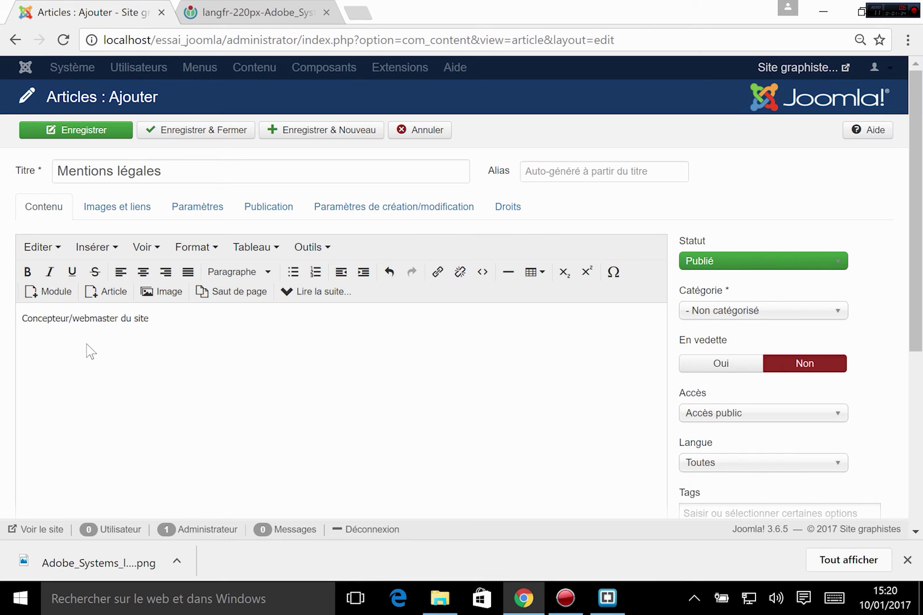
{"action": "left_click_drag", "start_coordinate": [148, 310], "coordinate": [73, 297]}
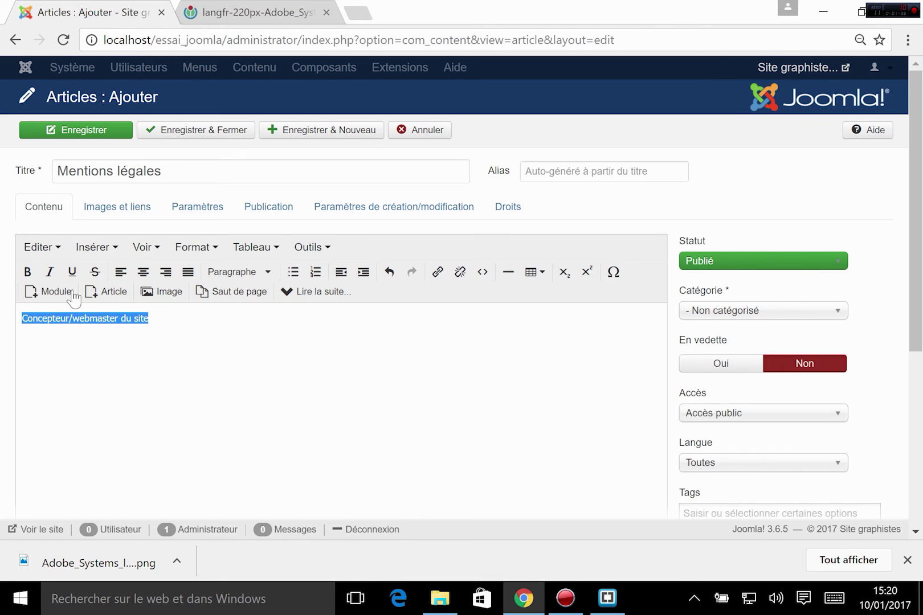
{"action": "left_click", "coordinate": [250, 272]}
{"action": "left_click", "coordinate": [257, 342]}
{"action": "key", "text": "Right"}
{"action": "key", "text": "Return"}
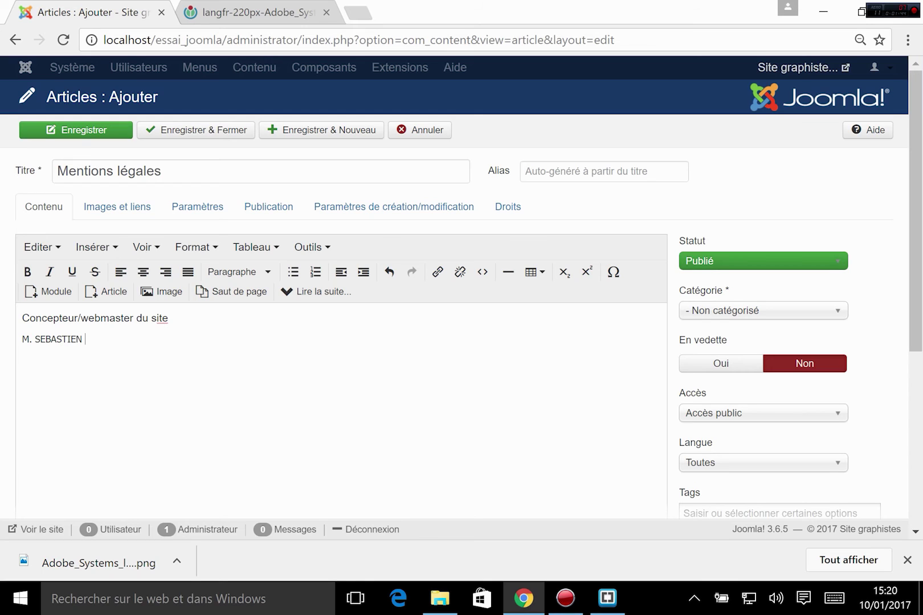
- Add lines for the designer's name, 'Adresse CP Ville coordonnées' and 'Responsable éditorial:'
{"action": "type", "text": "ick"}
{"action": "key", "text": "Return"}
{"action": "type", "text": "Adresse "}
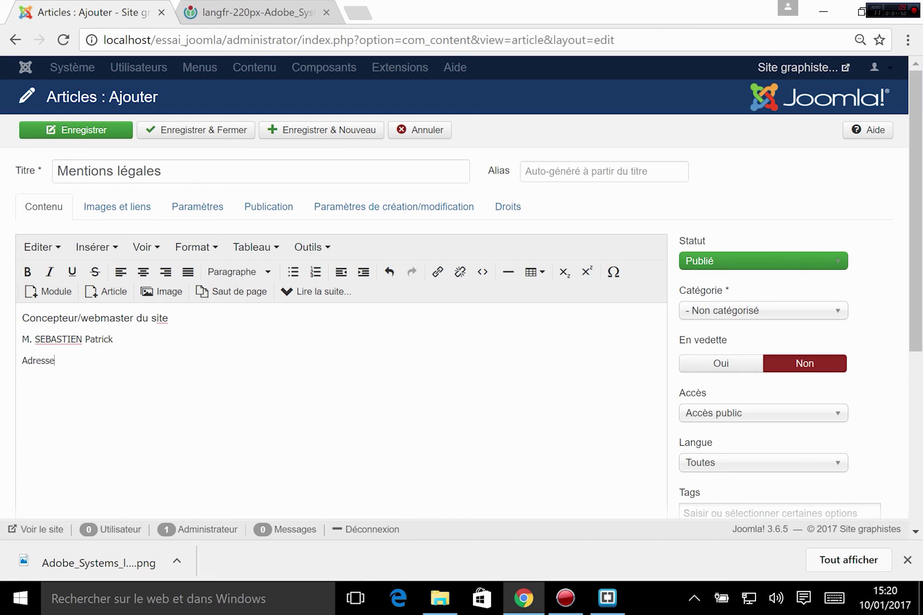
{"action": "type", "text": "CP Ville coordonnées"}
{"action": "key", "text": "Return"}
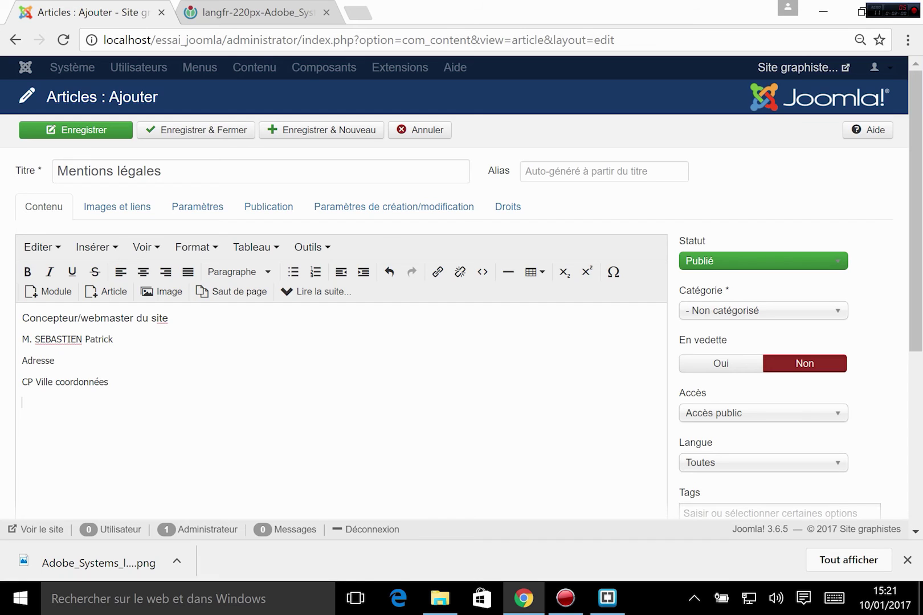
{"action": "type", "text": "Responsable éditorial:"}
{"action": "key", "text": "Return"}
- Make 'Responsable éditorial:' an En-tête 2 heading with 'identité du responsable...' beneath
{"action": "left_click", "coordinate": [194, 313]}
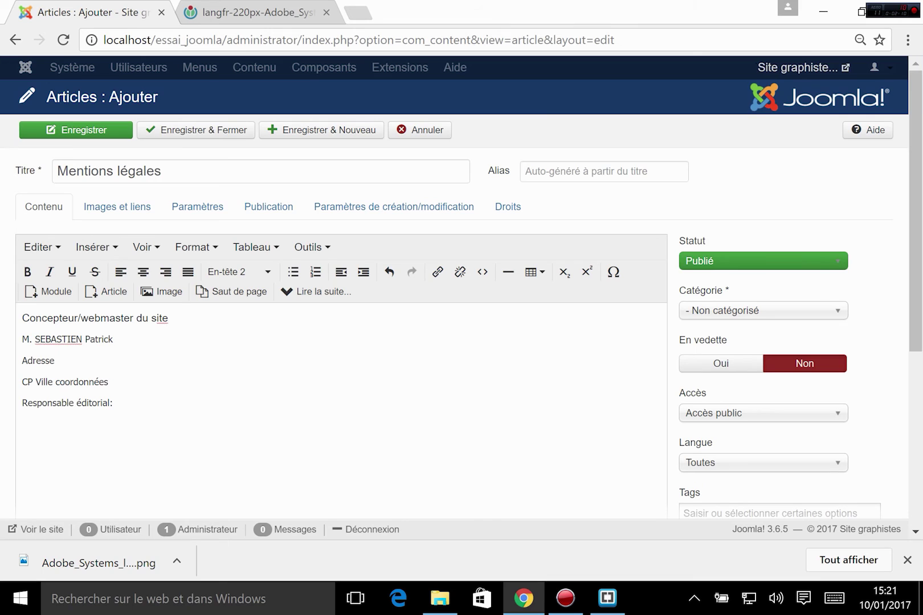
{"action": "type", "text": ":"}
{"action": "left_click_drag", "start_coordinate": [114, 403], "coordinate": [22, 403]}
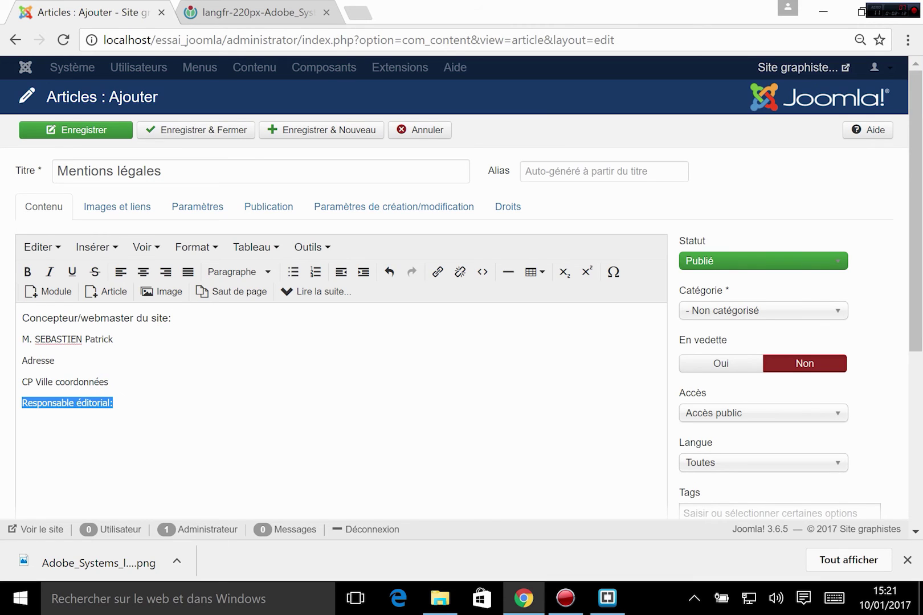
{"action": "left_click", "coordinate": [255, 278]}
{"action": "left_click", "coordinate": [268, 342]}
{"action": "key", "text": "Down"}
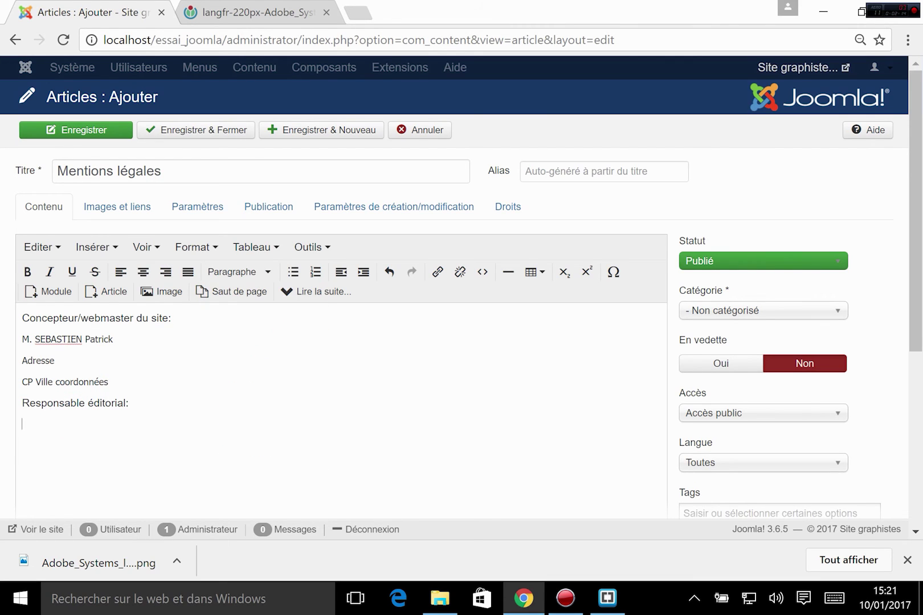
{"action": "type", "text": "identité du responsable..."}
{"action": "key", "text": "Return"}
- Add 'Hébergeur: identité...' and format the Hébergeur line as En-tête 2
{"action": "type", "text": "Héberg"}
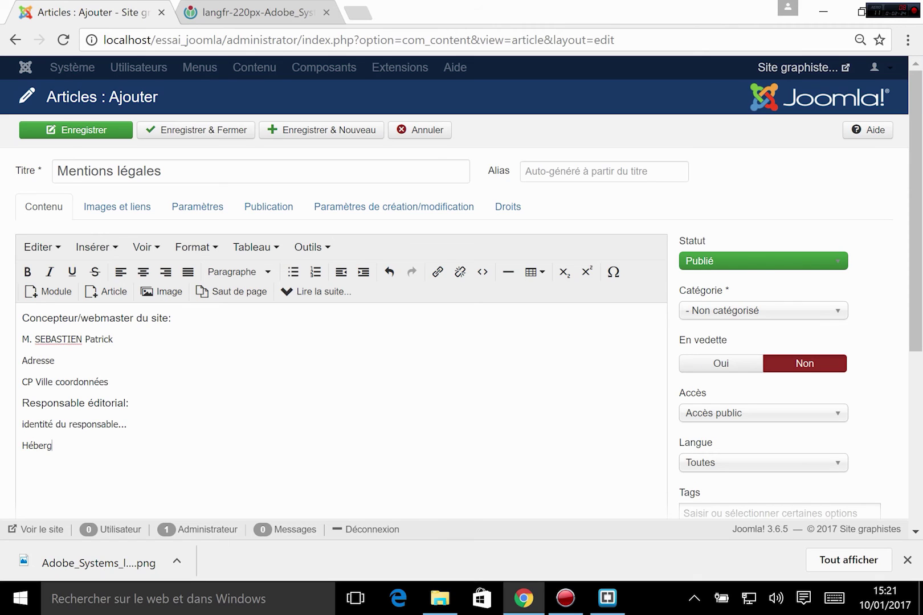
{"action": "type", "text": "eur: "}
{"action": "type", "text": "identité"}
{"action": "type", "text": "..."}
{"action": "left_click_drag", "start_coordinate": [81, 445], "coordinate": [22, 446]}
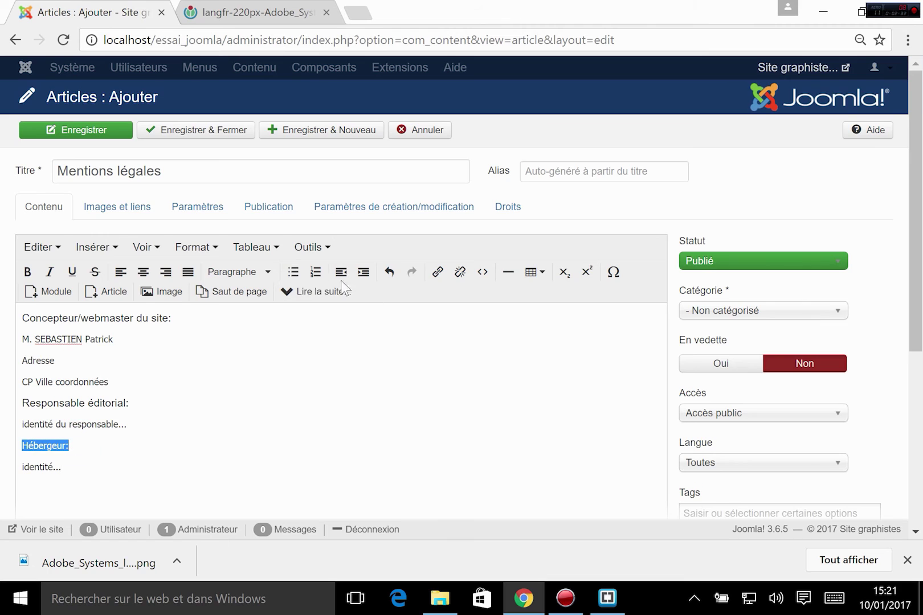
{"action": "left_click", "coordinate": [237, 272]}
{"action": "left_click", "coordinate": [242, 342]}
{"action": "left_click", "coordinate": [126, 455]}
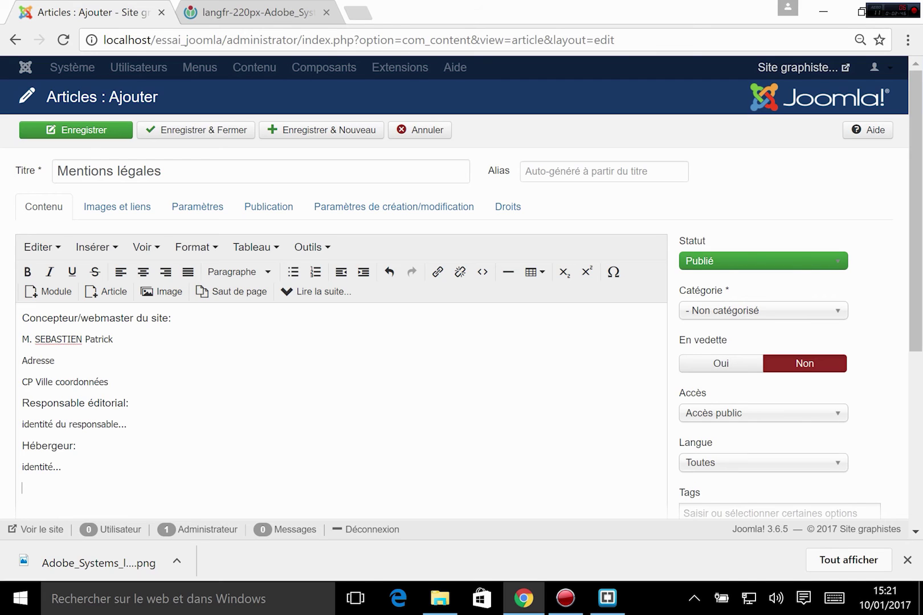
- Add 'N° déclaration CNIL' as an En-tête 2 heading with 'XXXXXXX' below it
{"action": "type", "text": "N° déclaration CNIL"}
{"action": "type", "text": "XXXXXXX"}
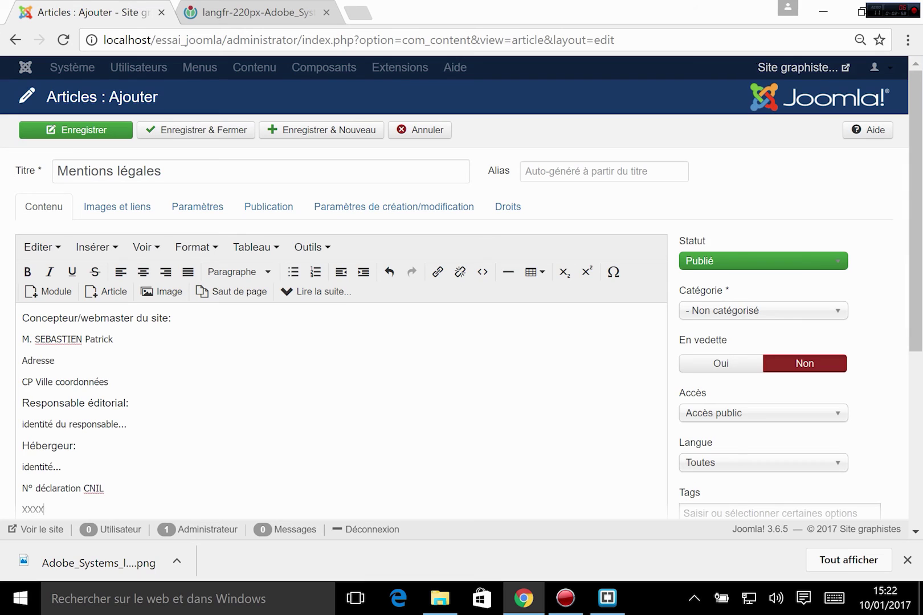
{"action": "left_click_drag", "start_coordinate": [120, 477], "coordinate": [22, 489]}
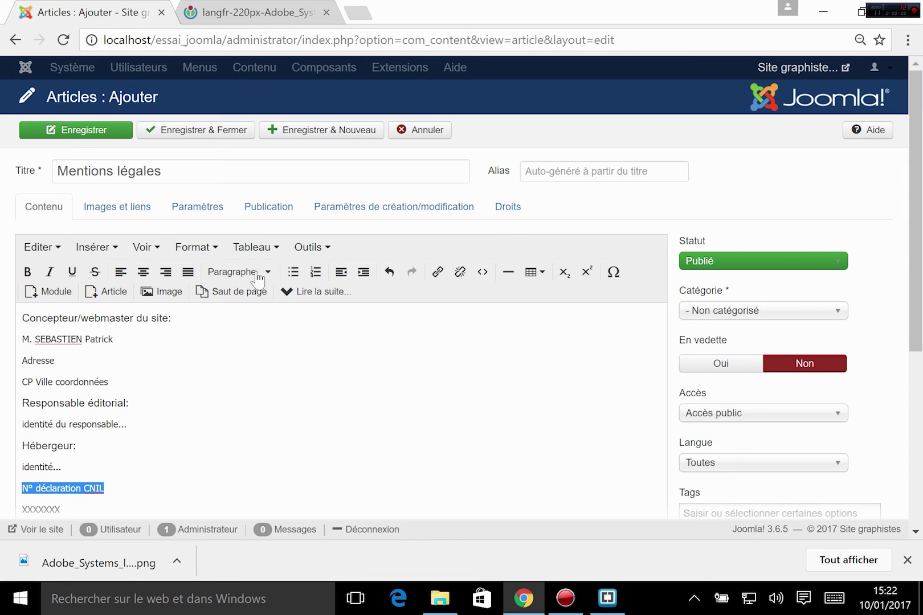
{"action": "left_click", "coordinate": [230, 275]}
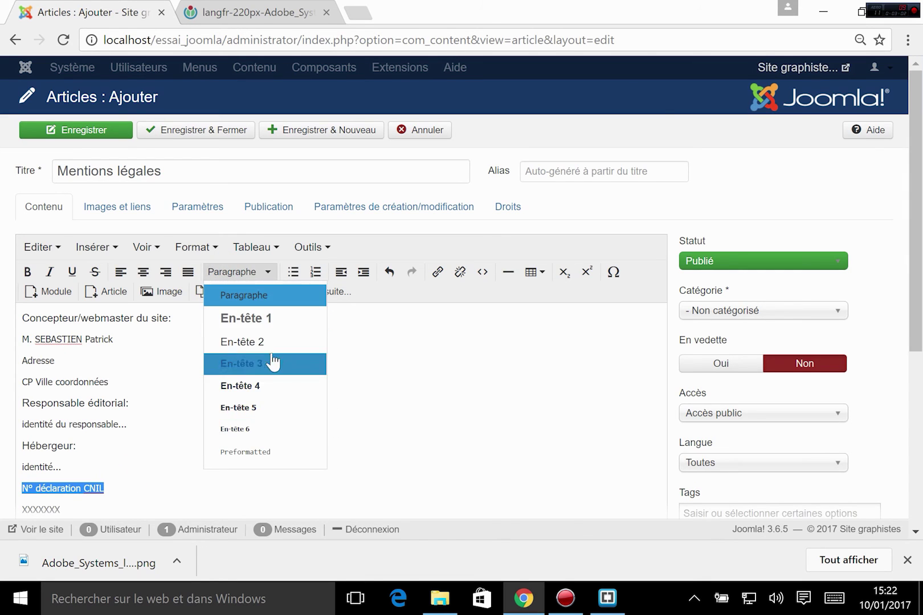
{"action": "left_click", "coordinate": [258, 342]}
{"action": "left_click", "coordinate": [156, 499]}
{"action": "scroll", "coordinate": [165, 507], "scroll_direction": "down", "scroll_amount": 3}
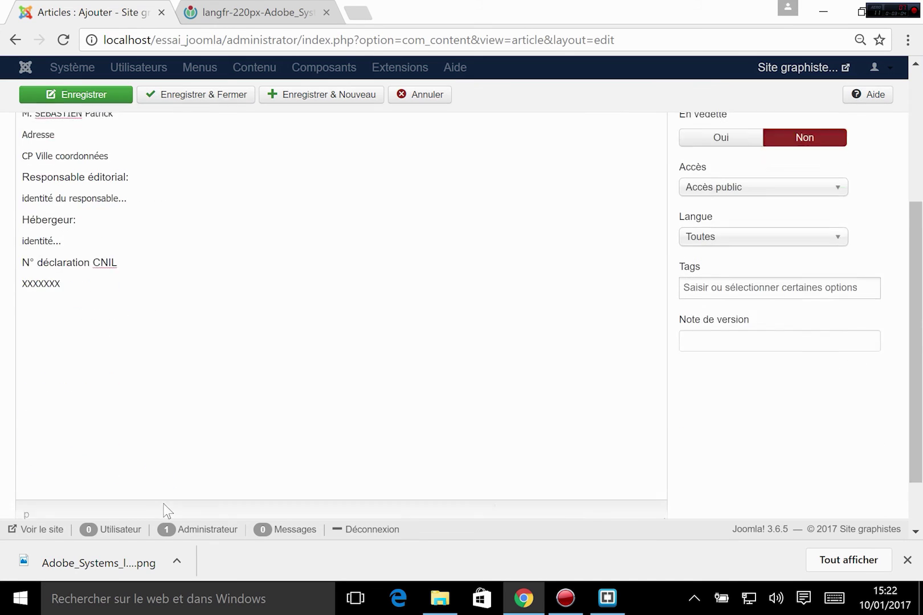
{"action": "scroll", "coordinate": [138, 398], "scroll_direction": "up", "scroll_amount": 2}
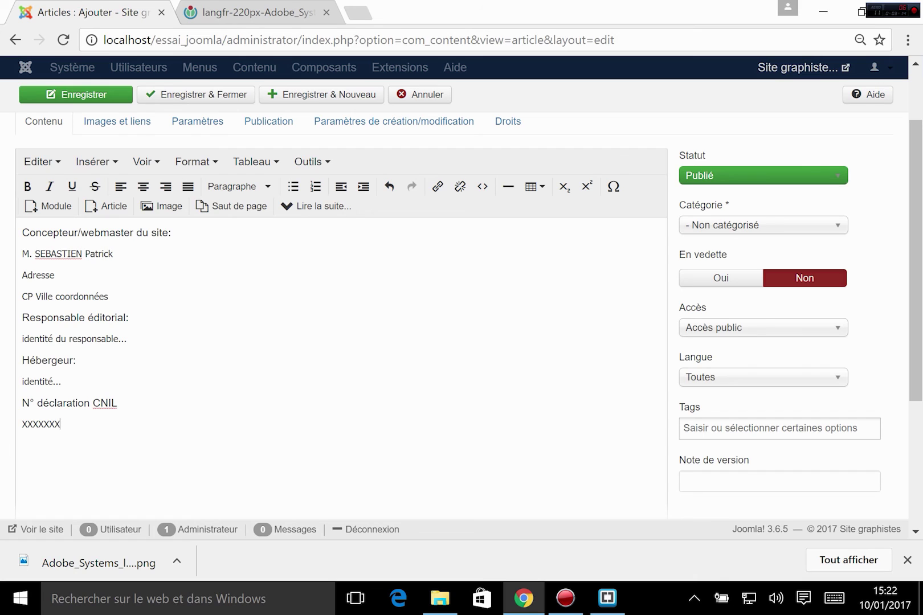
{"action": "scroll", "coordinate": [712, 402], "scroll_direction": "up", "scroll_amount": 2}
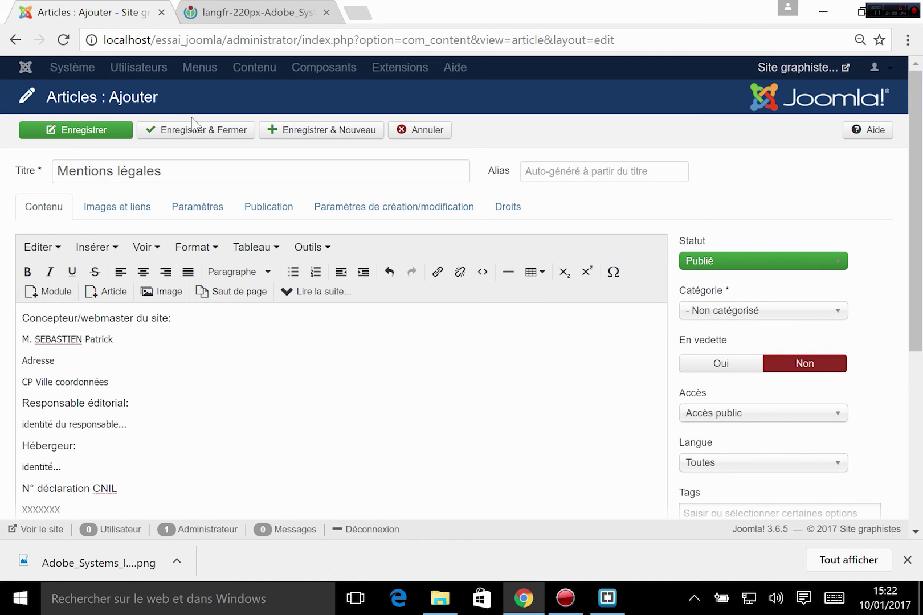
- Save and close the Mentions légales article to return to the Articles list
{"action": "left_click", "coordinate": [196, 136]}
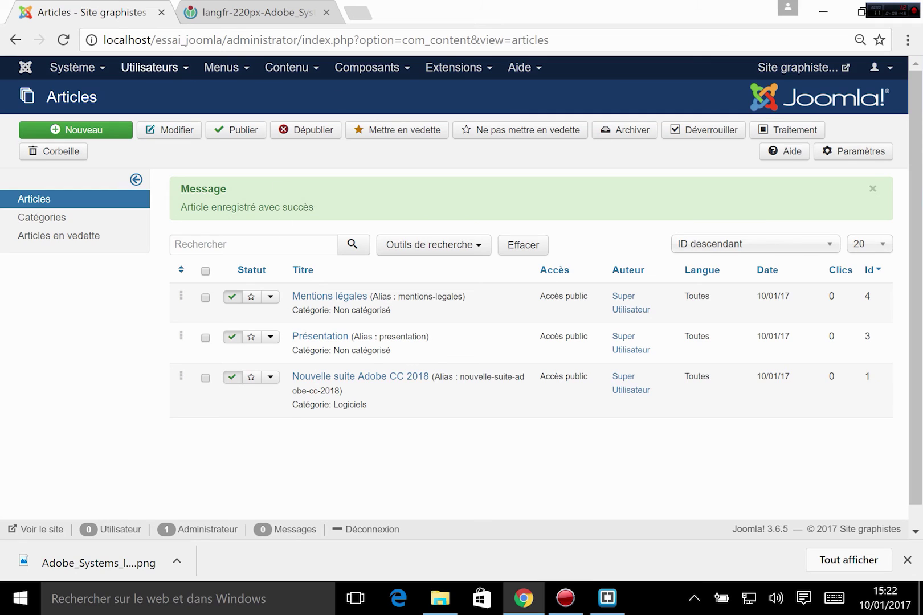
- Load the public site at localhost/essai_joomla/ by removing 'administrator' from the URL
{"action": "left_click_drag", "start_coordinate": [226, 40], "coordinate": [895, 23]}
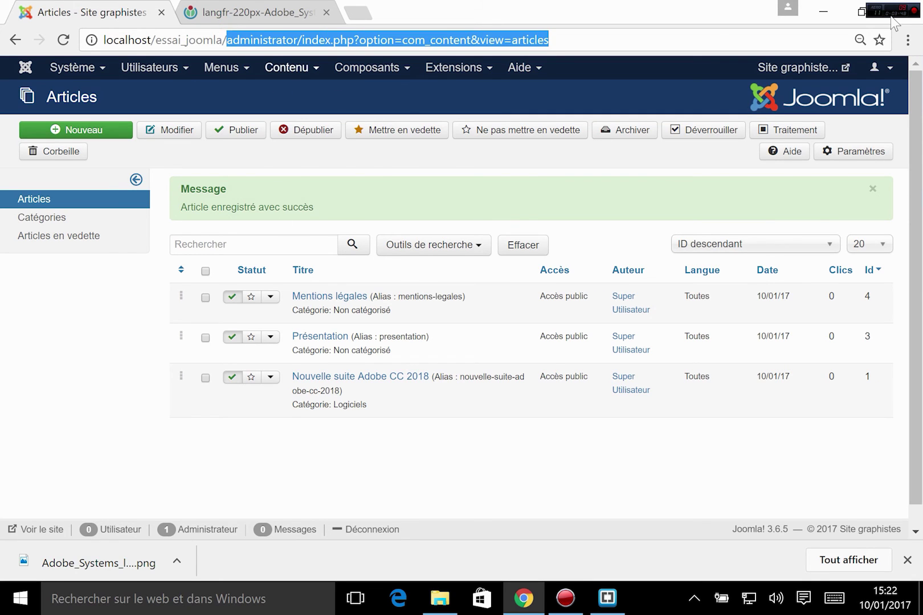
{"action": "key", "text": "BackSpace"}
{"action": "key", "text": "Return"}
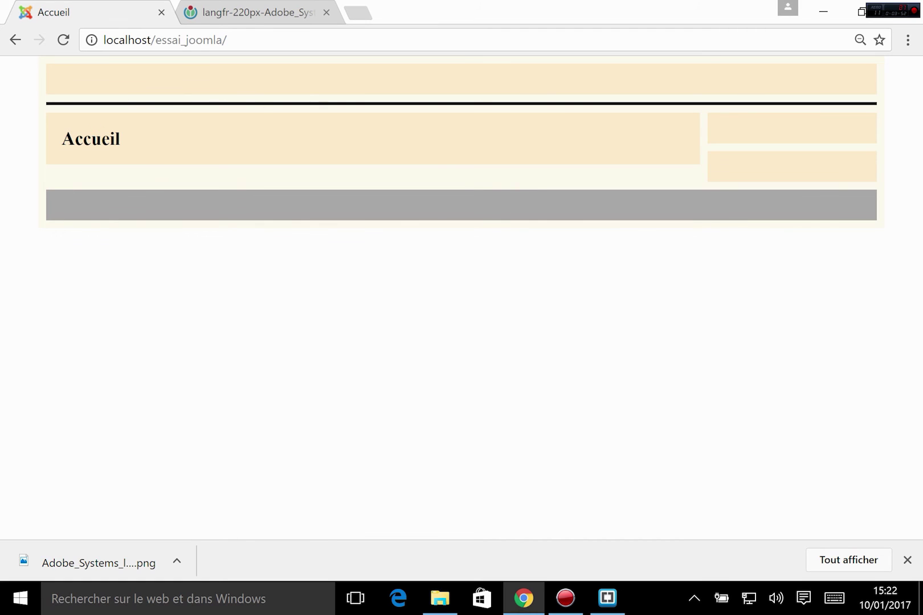
{"action": "double_click", "coordinate": [94, 138]}
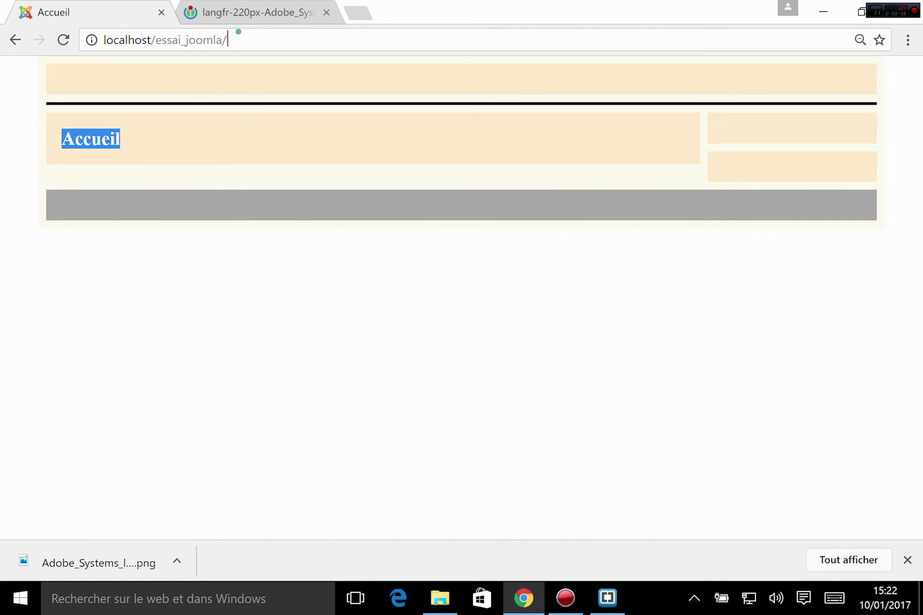
{"action": "left_click", "coordinate": [239, 40]}
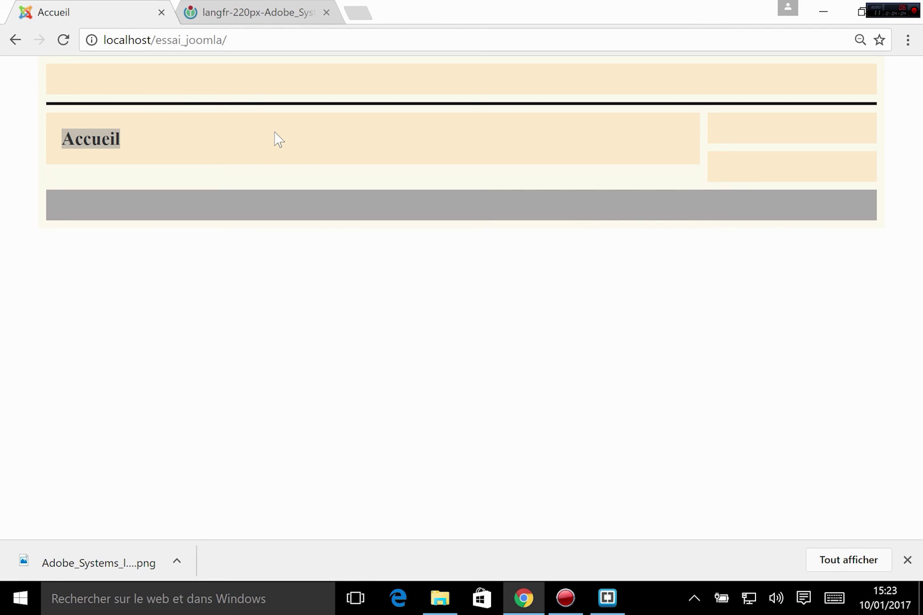
- Go back to localhost/essai_joomla/administrator and browse the Contenu, Menus and Extensions menus
{"action": "type", "text": "a"}
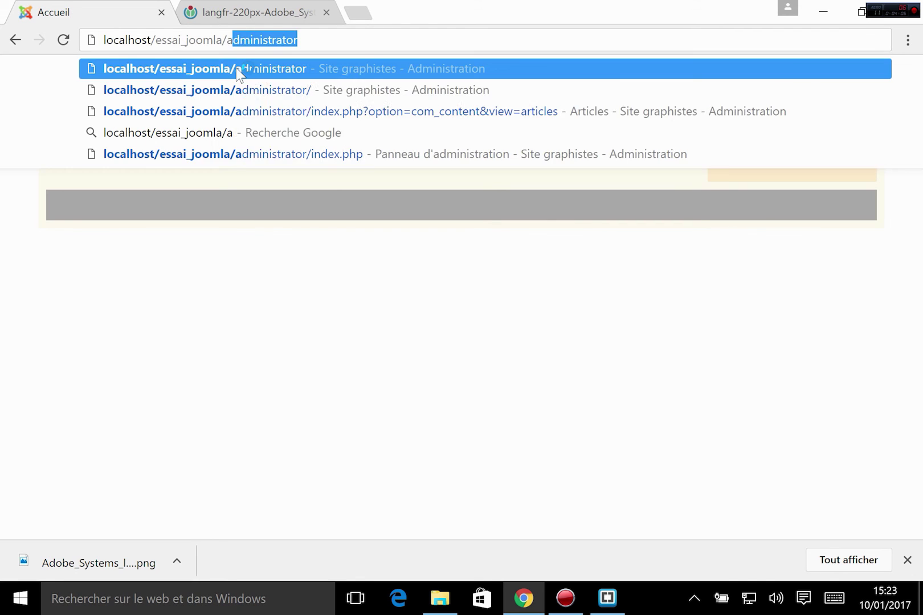
{"action": "type", "text": "dministrat"}
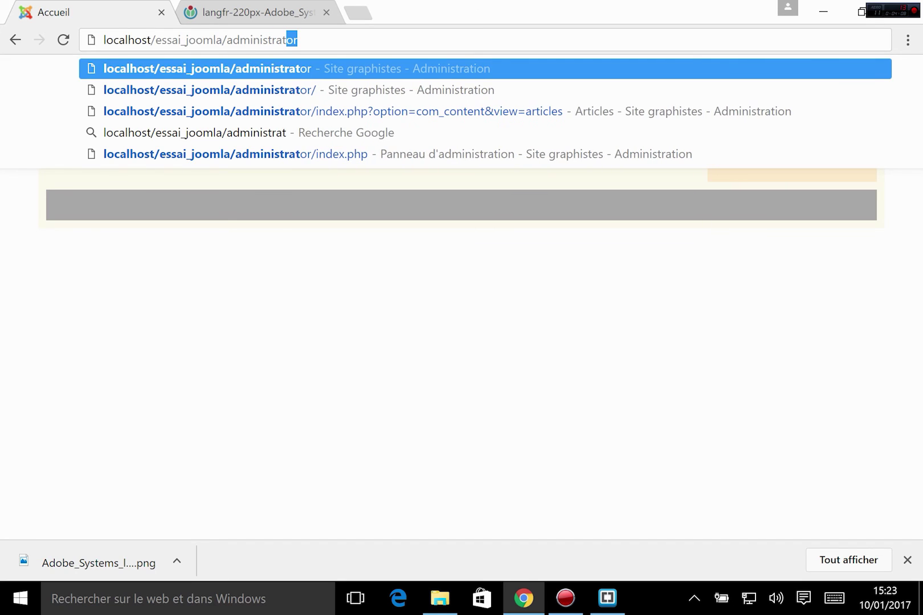
{"action": "key", "text": "Return"}
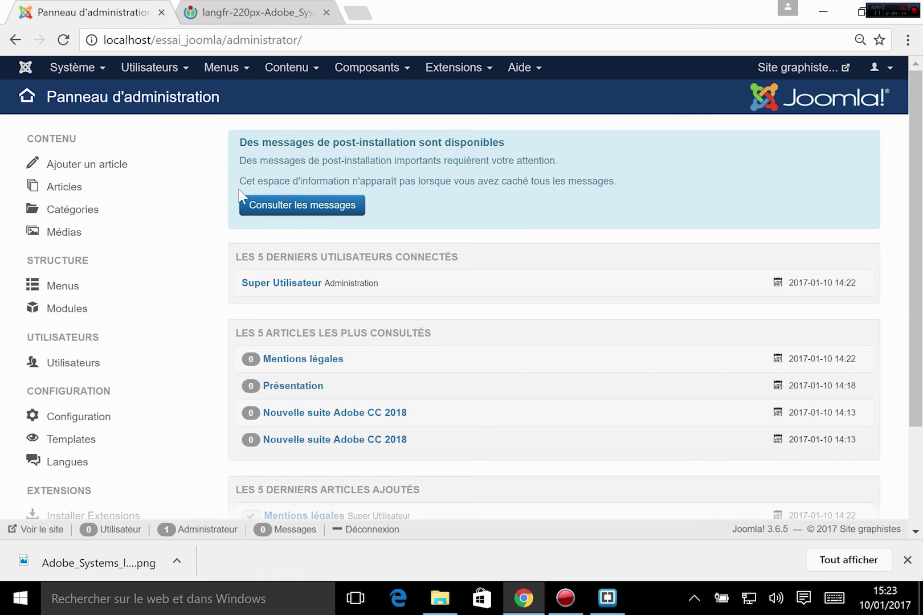
{"action": "left_click", "coordinate": [288, 69]}
{"action": "mouse_move", "coordinate": [302, 114]}
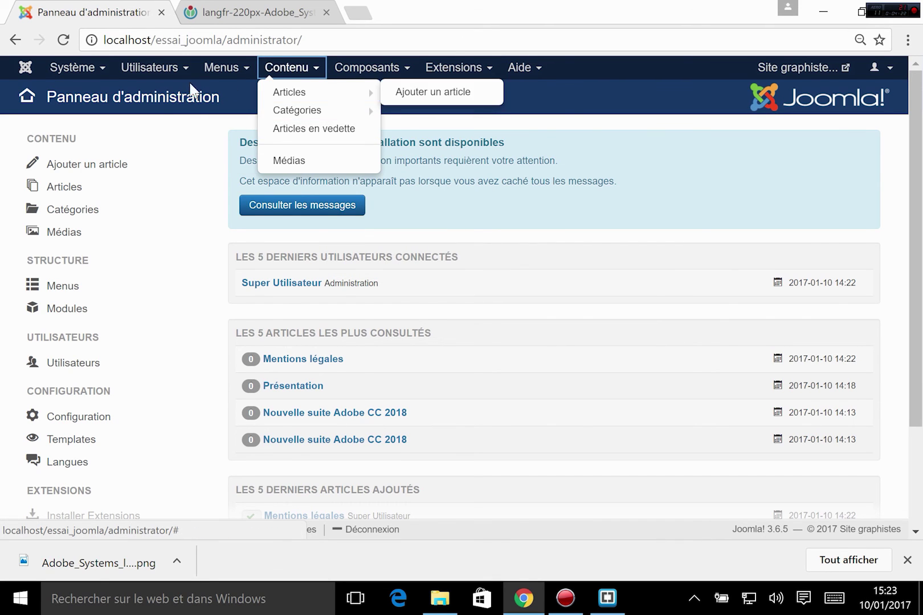
{"action": "mouse_move", "coordinate": [246, 66]}
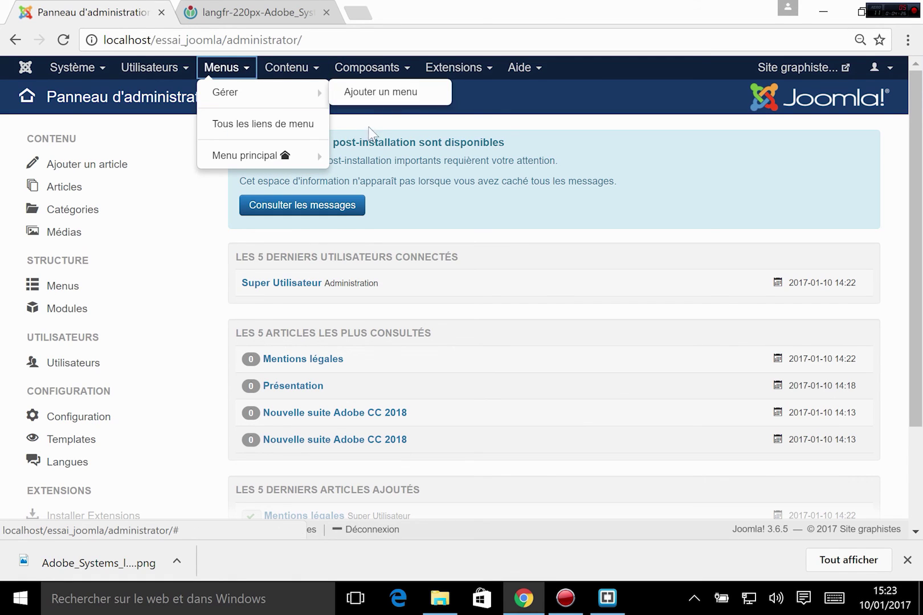
{"action": "mouse_move", "coordinate": [459, 80]}
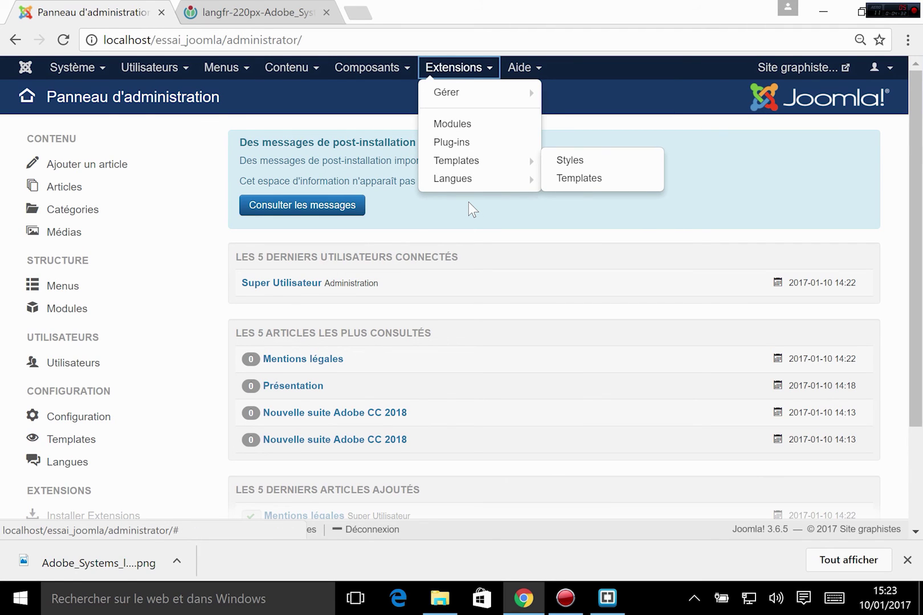
{"action": "left_click", "coordinate": [445, 230]}
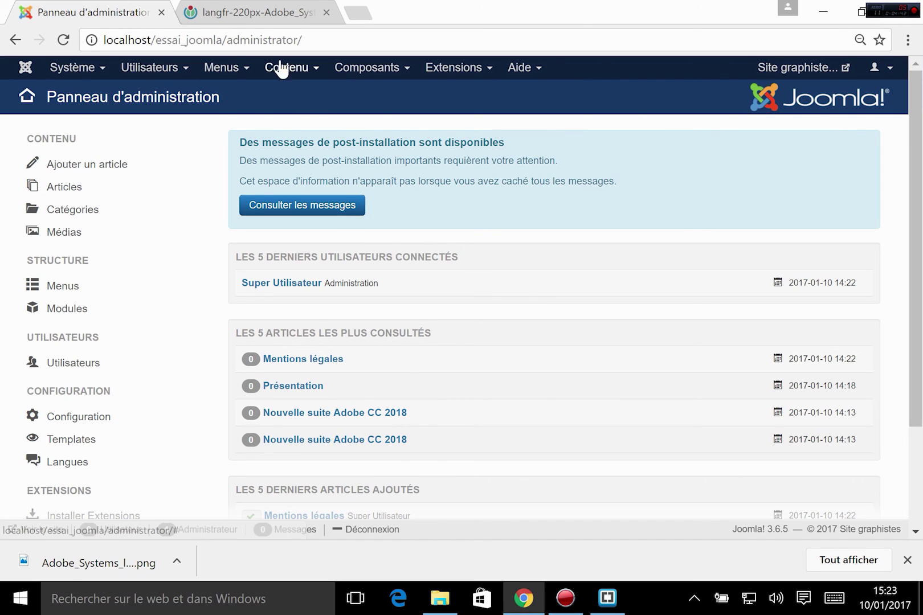
{"action": "left_click", "coordinate": [301, 67]}
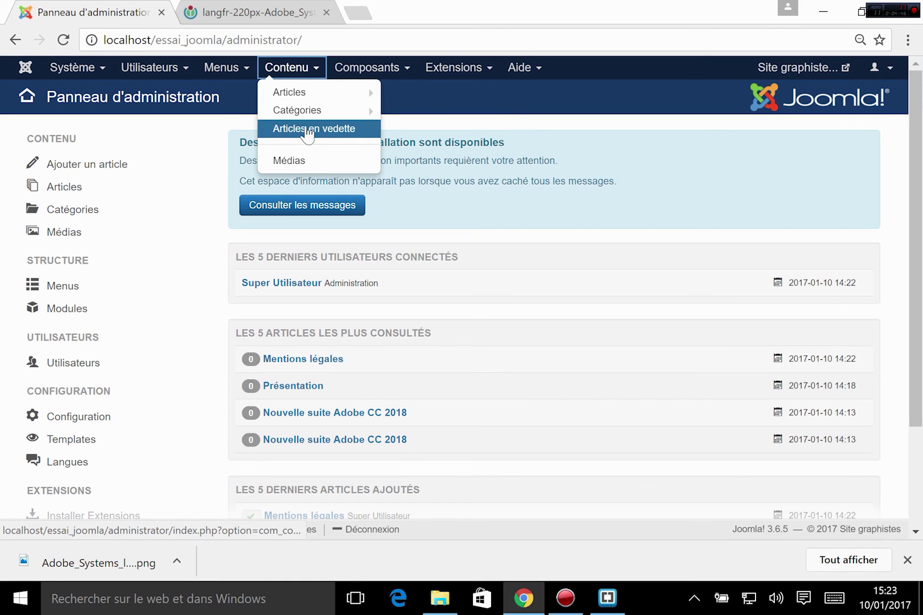
- From Contenu > Articles, view the Nouvelle suite Adobe CC 2018 article and close it unchanged
{"action": "left_click", "coordinate": [320, 90]}
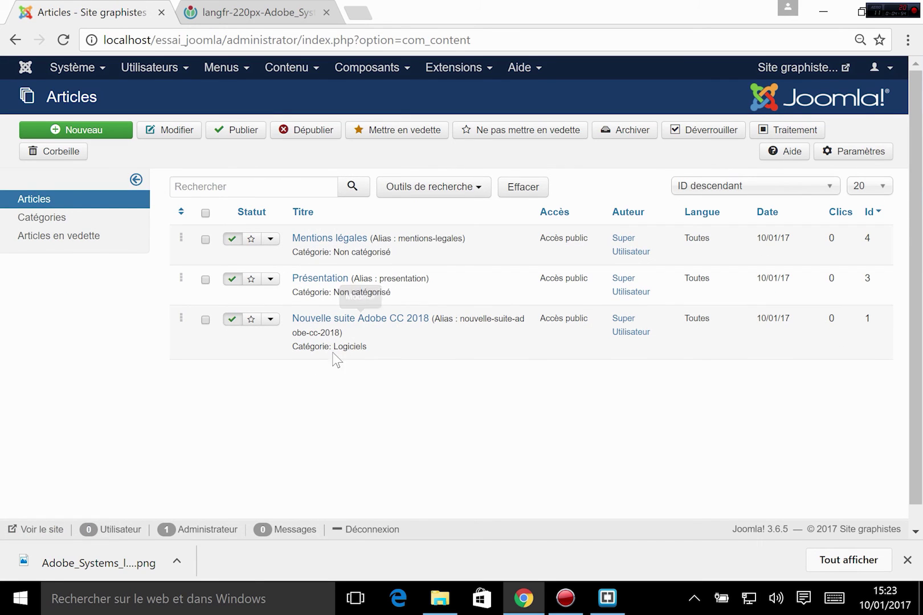
{"action": "left_click", "coordinate": [362, 324]}
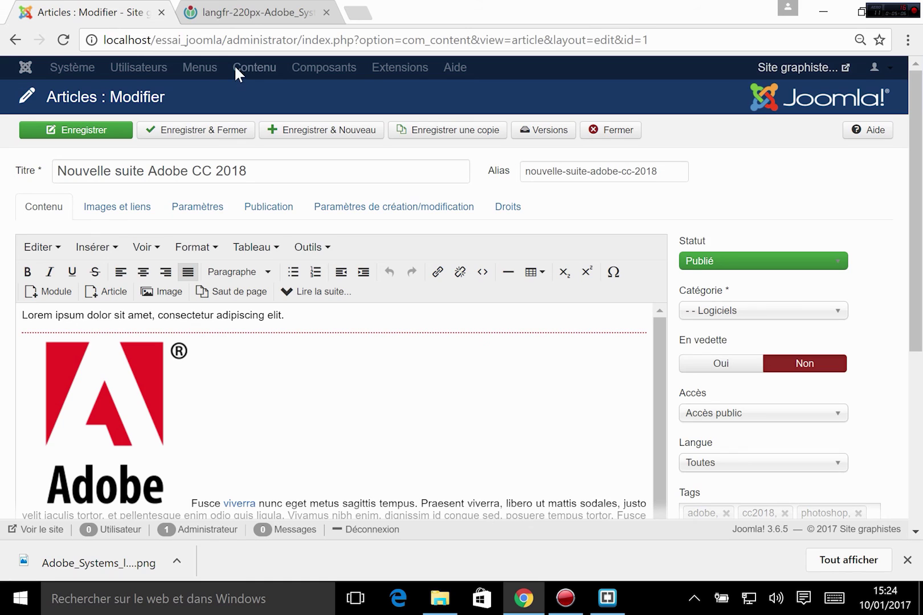
{"action": "left_click", "coordinate": [626, 134]}
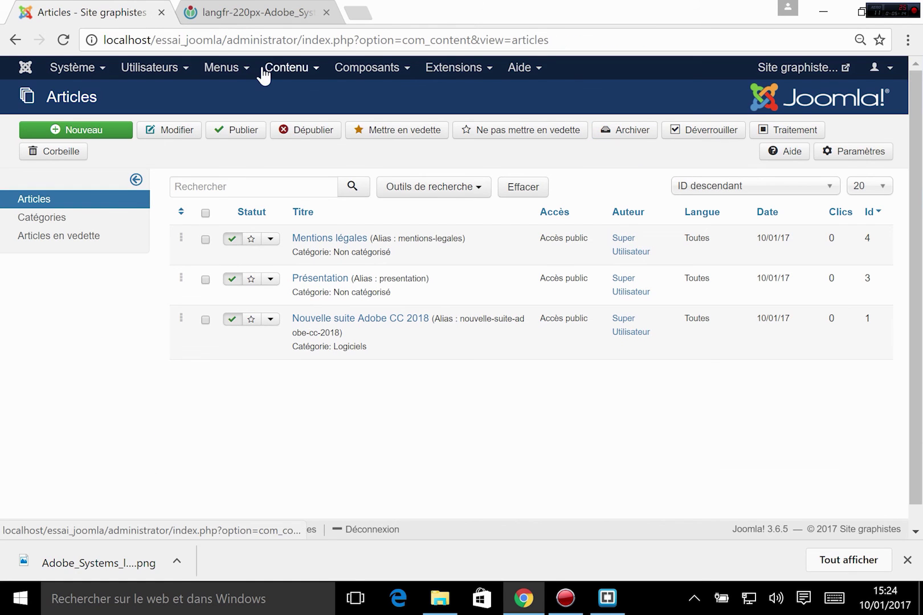
{"action": "left_click", "coordinate": [267, 69]}
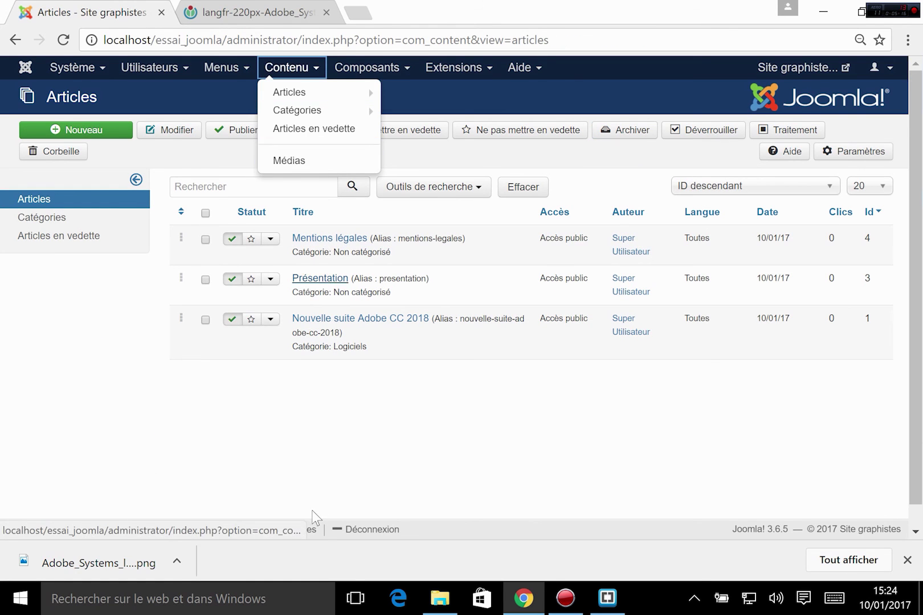
{"action": "left_click", "coordinate": [359, 445]}
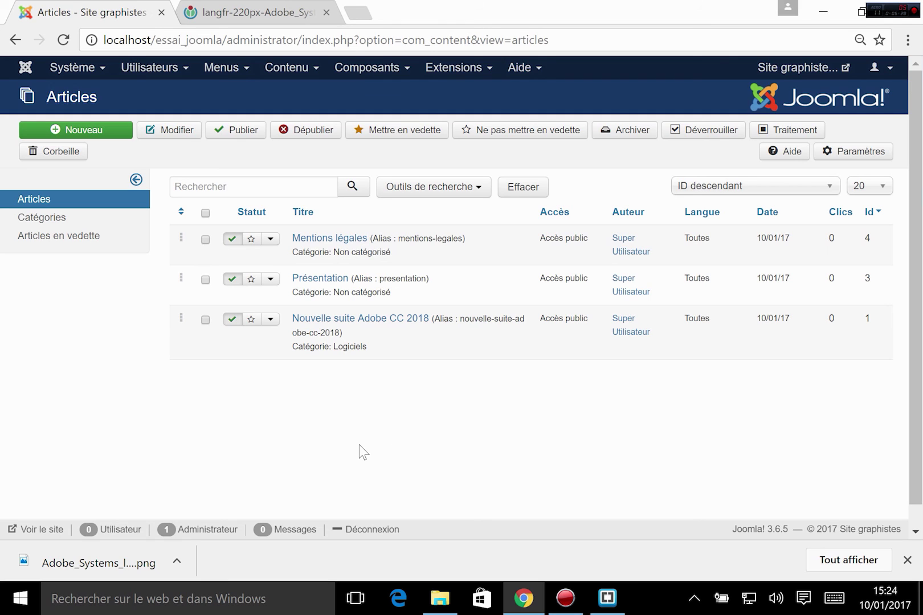
{"action": "left_click", "coordinate": [310, 68]}
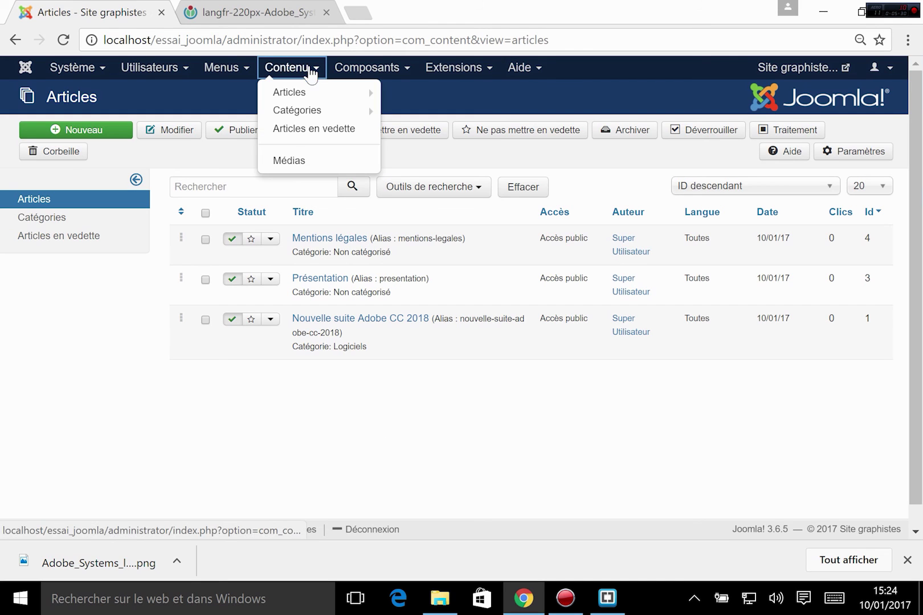
{"action": "mouse_move", "coordinate": [291, 93]}
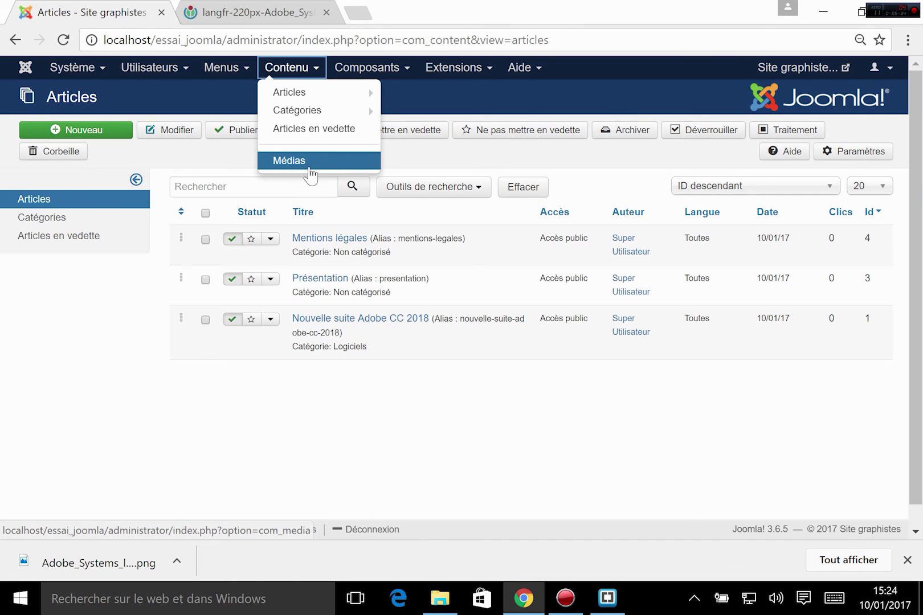
- Open Contenu > Médias to view the images root folders and Adobe_Systems logo
{"action": "left_click", "coordinate": [292, 163]}
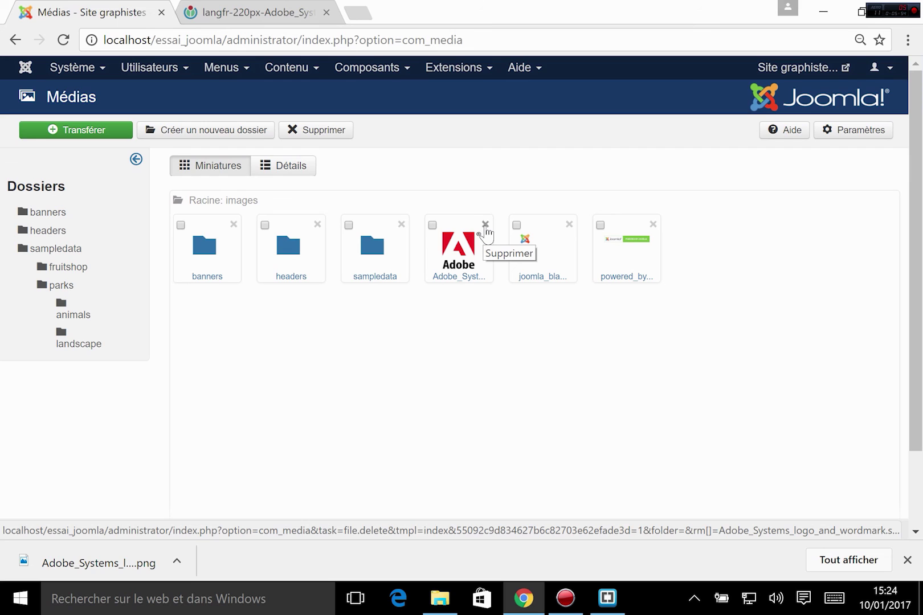
{"action": "left_click", "coordinate": [287, 58]}
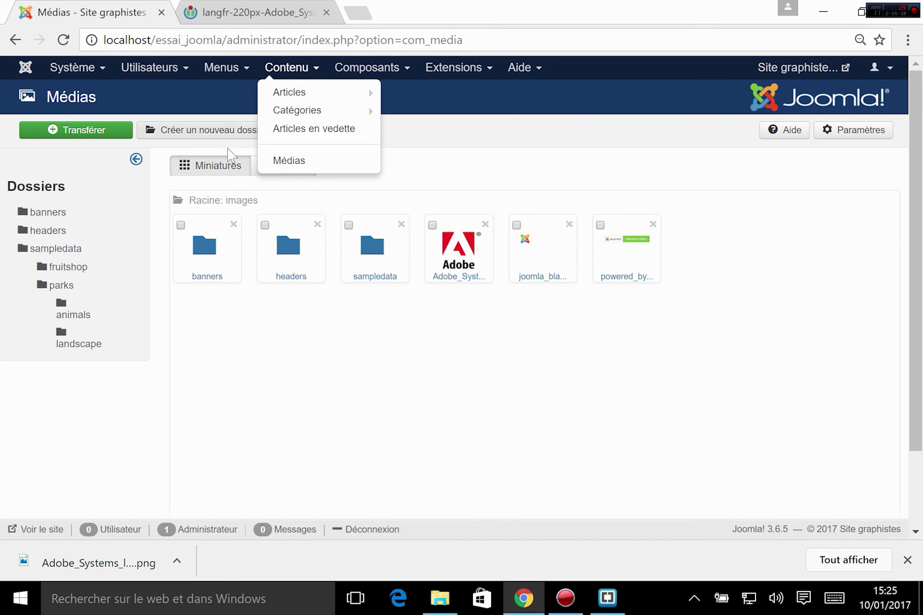
{"action": "left_click", "coordinate": [484, 182]}
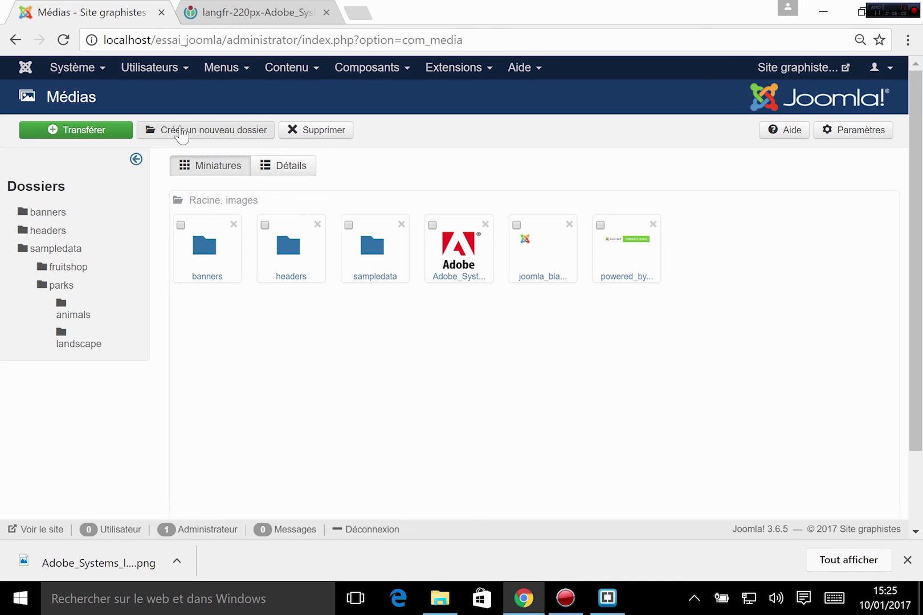
- Create a new folder named 'actus' in the Médias images root
{"action": "left_click", "coordinate": [232, 133]}
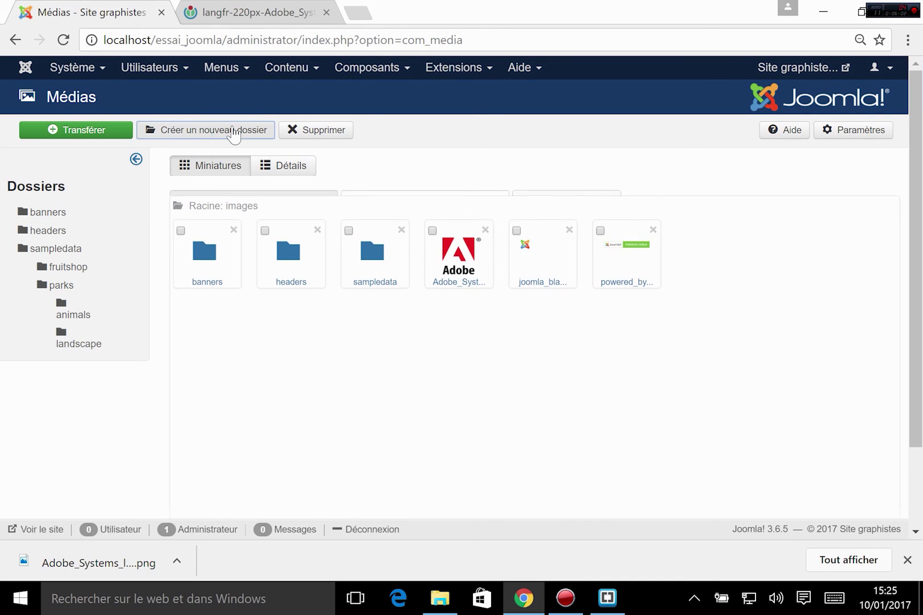
{"action": "left_click", "coordinate": [389, 193]}
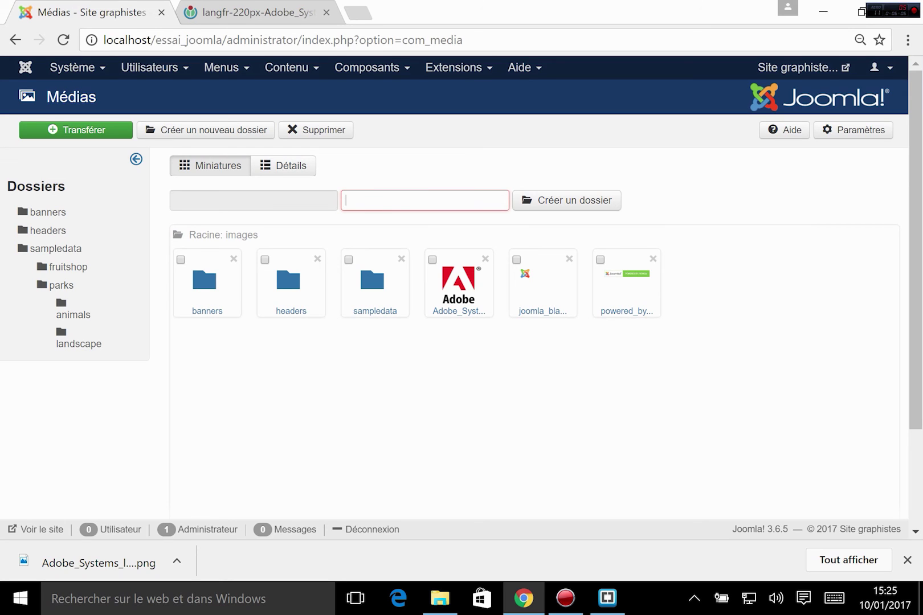
{"action": "type", "text": "act"}
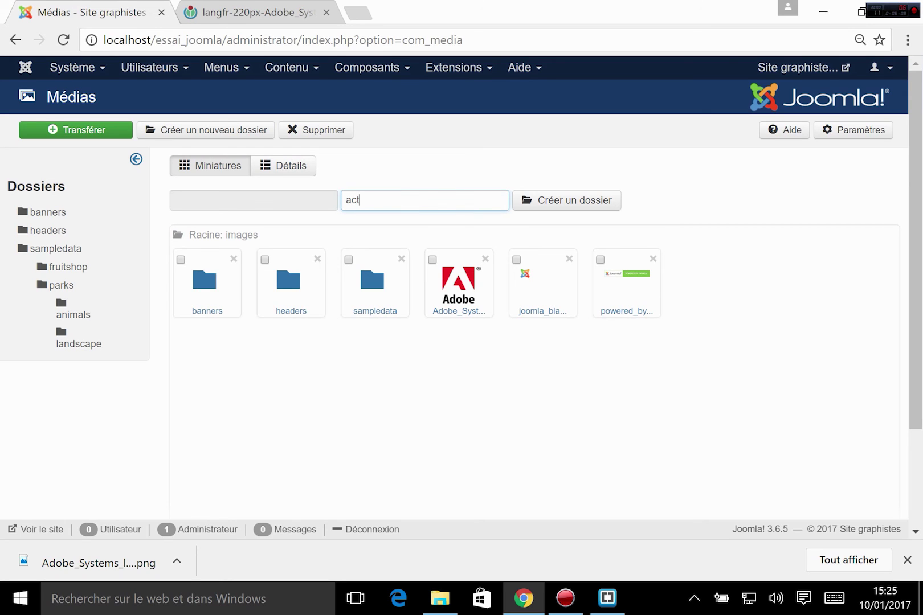
{"action": "type", "text": "us"}
{"action": "left_click", "coordinate": [608, 200]}
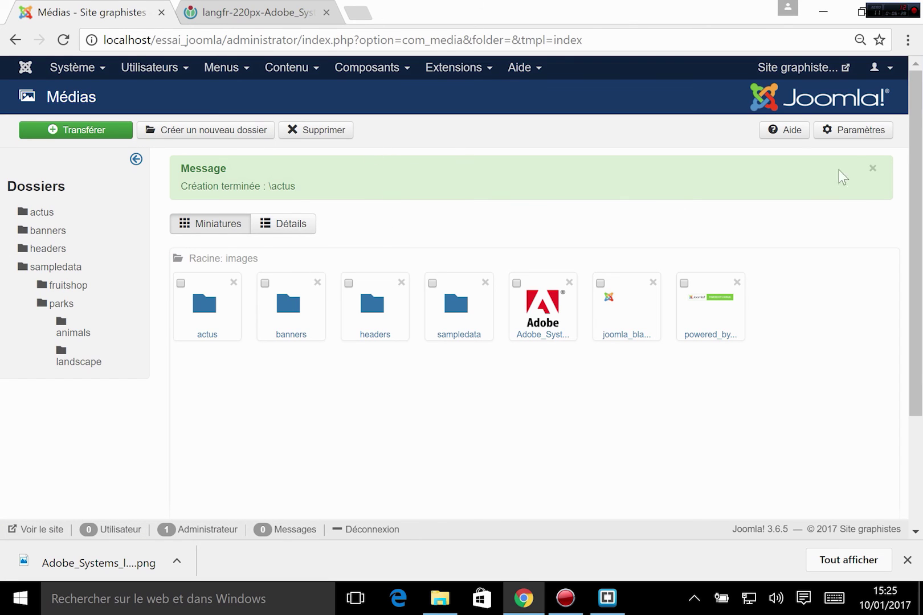
{"action": "left_click", "coordinate": [864, 132]}
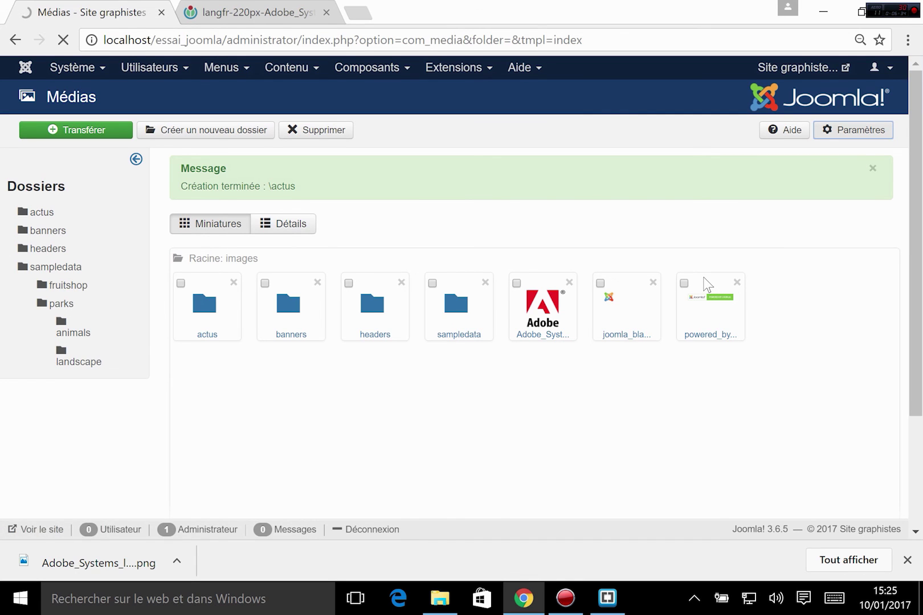
- Change the media maximum upload size from 10 to 20
{"action": "mouse_move", "coordinate": [205, 244]}
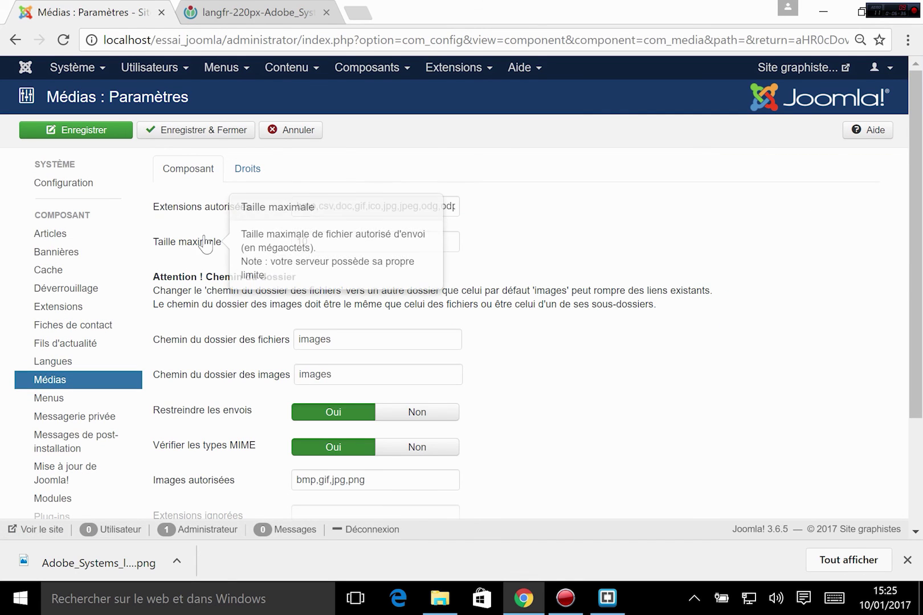
{"action": "left_click", "coordinate": [350, 239]}
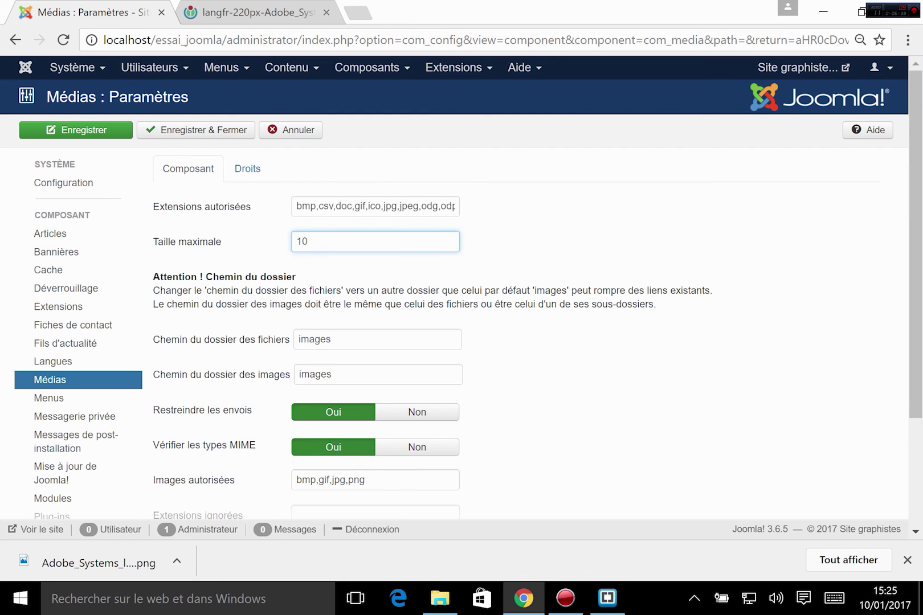
{"action": "left_click_drag", "start_coordinate": [349, 240], "coordinate": [229, 240]}
{"action": "type", "text": "20"}
- Append ',avi,AVI,mp4,MP4,mp3,MP3' to the allowed extensions and save the media settings
{"action": "left_click", "coordinate": [365, 205]}
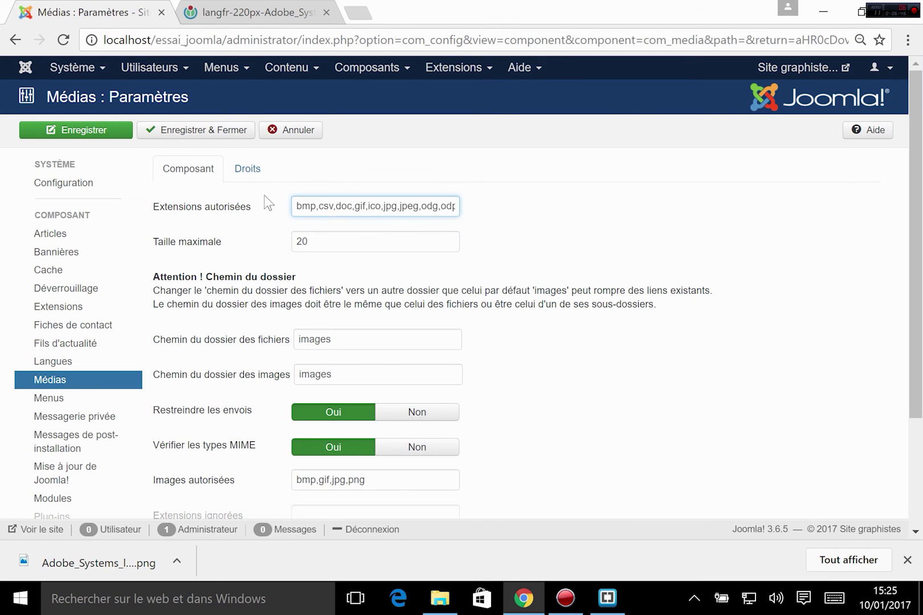
{"action": "left_click_drag", "start_coordinate": [335, 206], "coordinate": [248, 210]}
{"action": "left_click", "coordinate": [429, 205]}
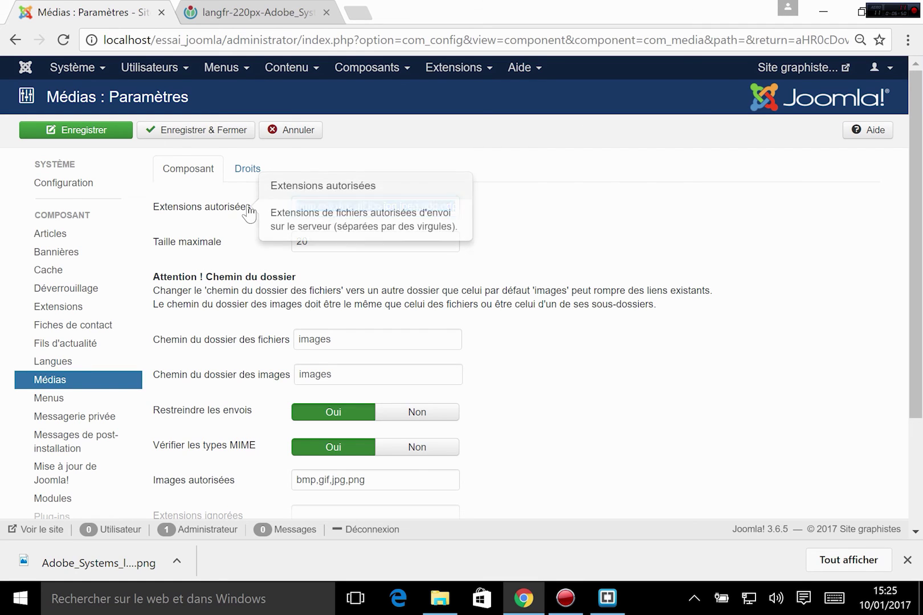
{"action": "left_click", "coordinate": [578, 305]}
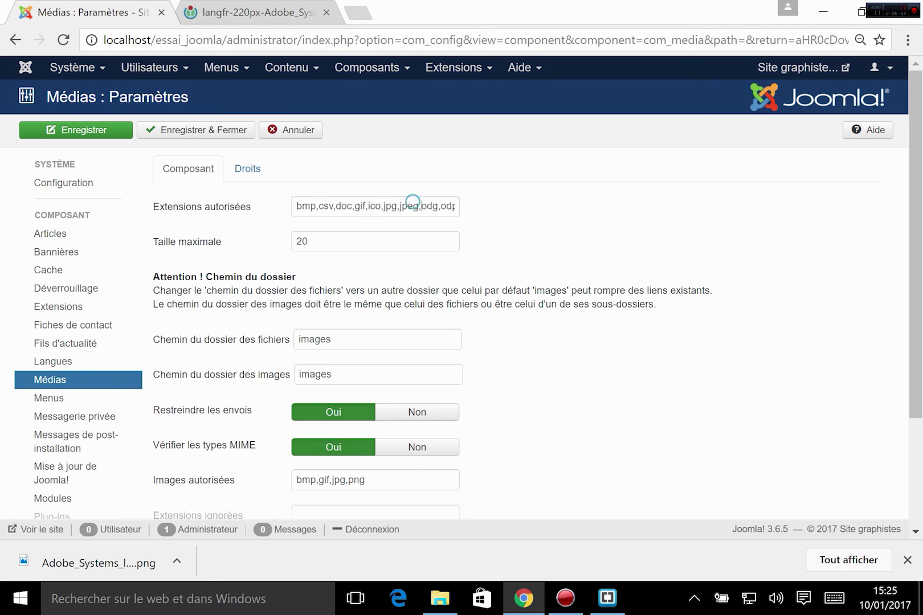
{"action": "triple_click", "coordinate": [412, 204]}
{"action": "left_click", "coordinate": [421, 205]}
{"action": "left_click_drag", "start_coordinate": [400, 205], "coordinate": [285, 200]}
{"action": "left_click", "coordinate": [355, 205]}
{"action": "left_click_drag", "start_coordinate": [386, 205], "coordinate": [459, 208]}
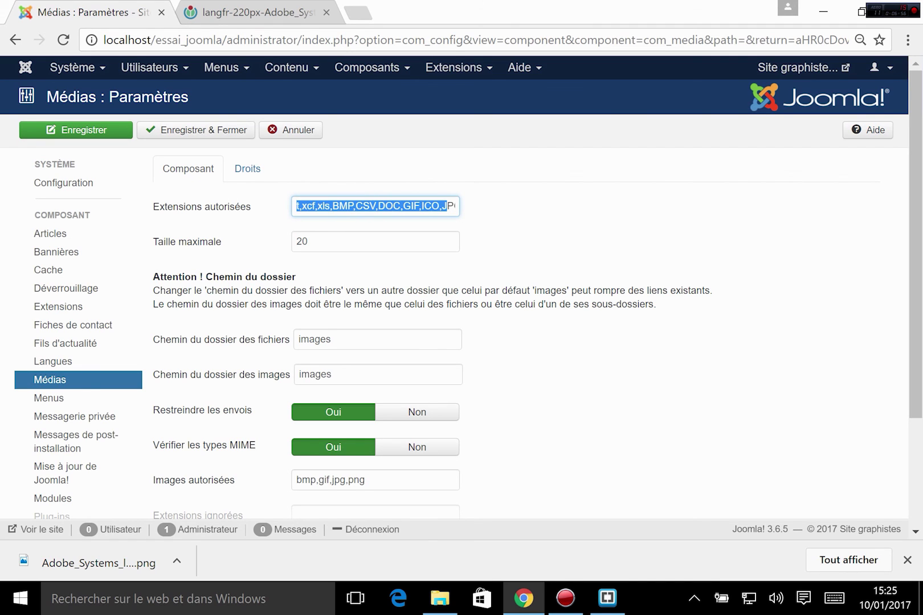
{"action": "left_click", "coordinate": [439, 206]}
{"action": "left_click_drag", "start_coordinate": [337, 198], "coordinate": [296, 215]}
{"action": "left_click", "coordinate": [383, 201]}
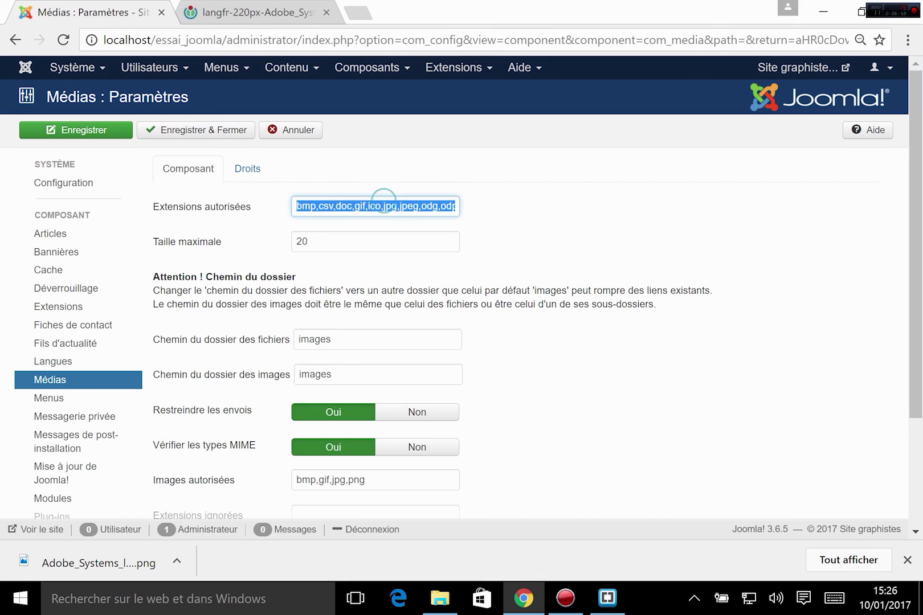
{"action": "left_click_drag", "start_coordinate": [444, 205], "coordinate": [488, 215]}
{"action": "key", "text": "End"}
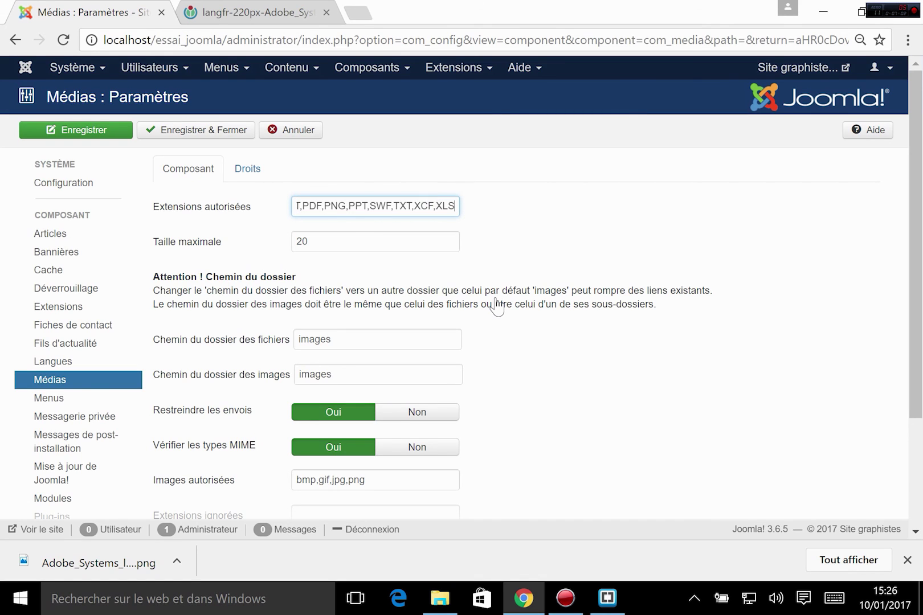
{"action": "type", "text": ",avi,AVI"}
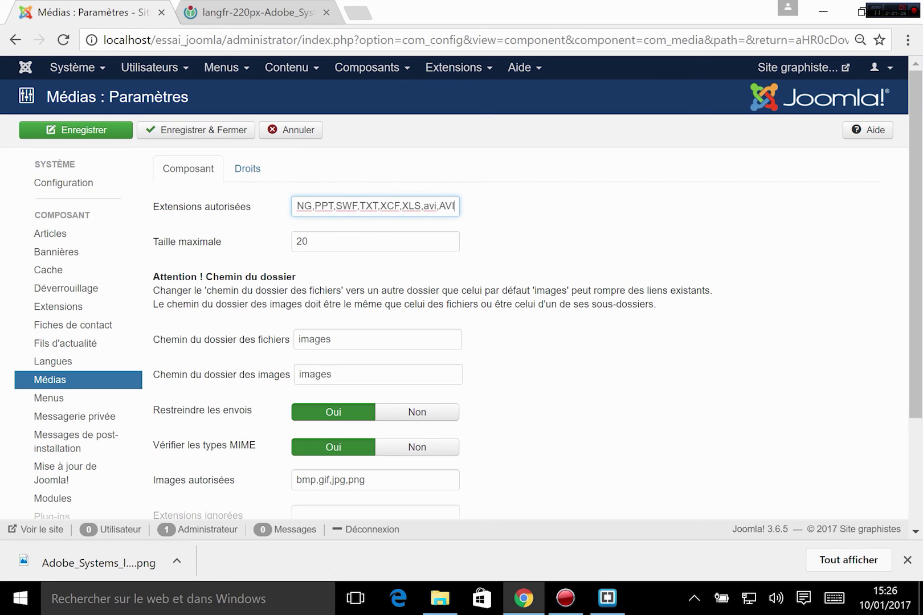
{"action": "type", "text": ",m"}
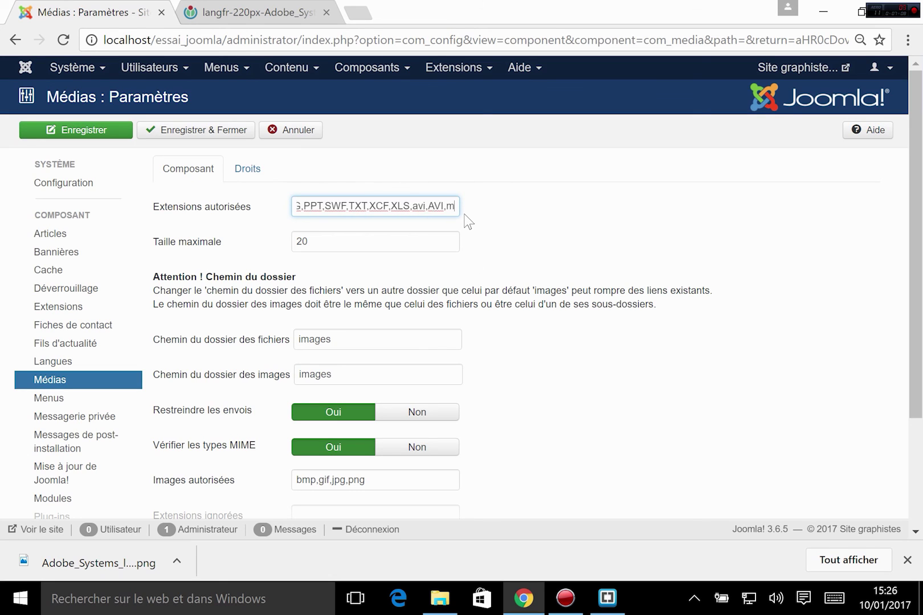
{"action": "type", "text": "p4,M"}
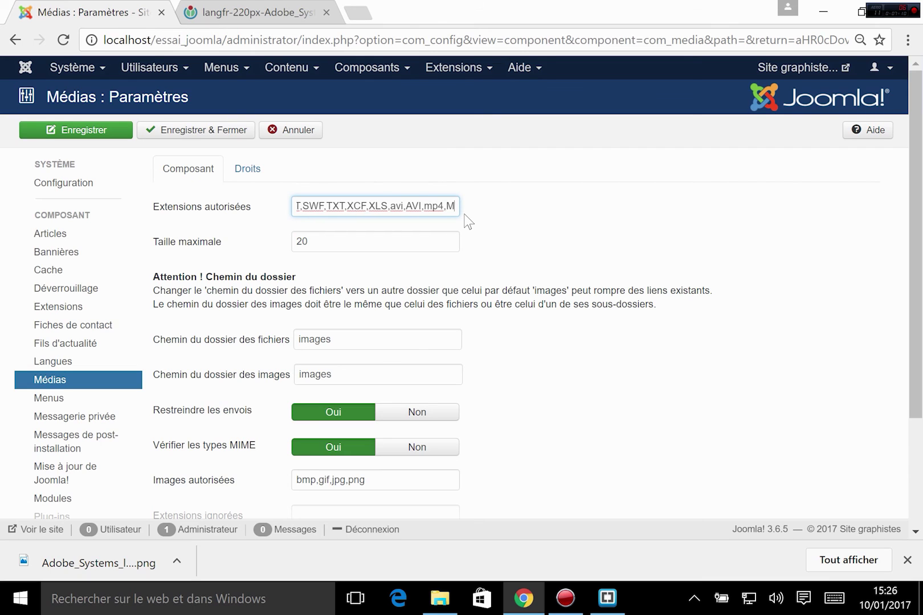
{"action": "type", "text": "P4,mp"}
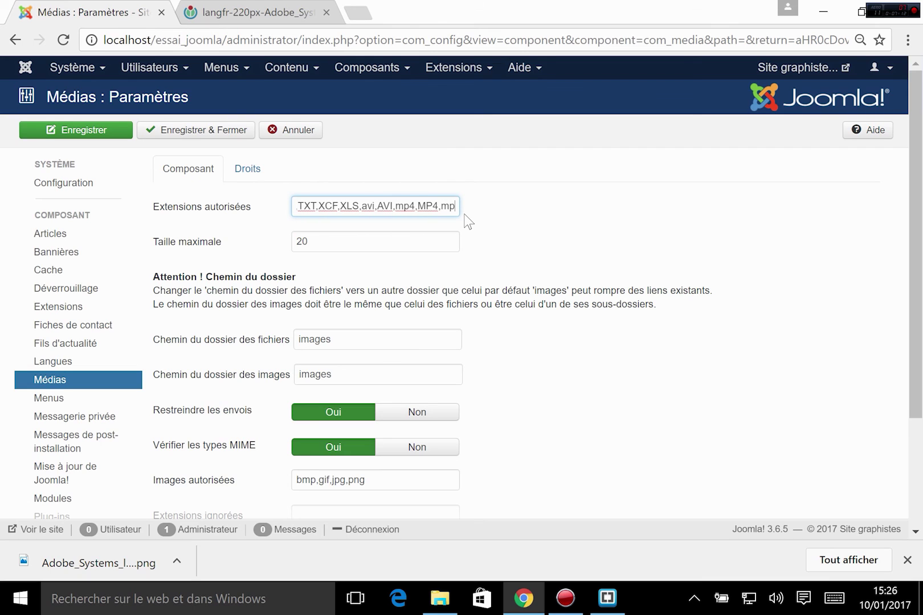
{"action": "type", "text": "3,MP3"}
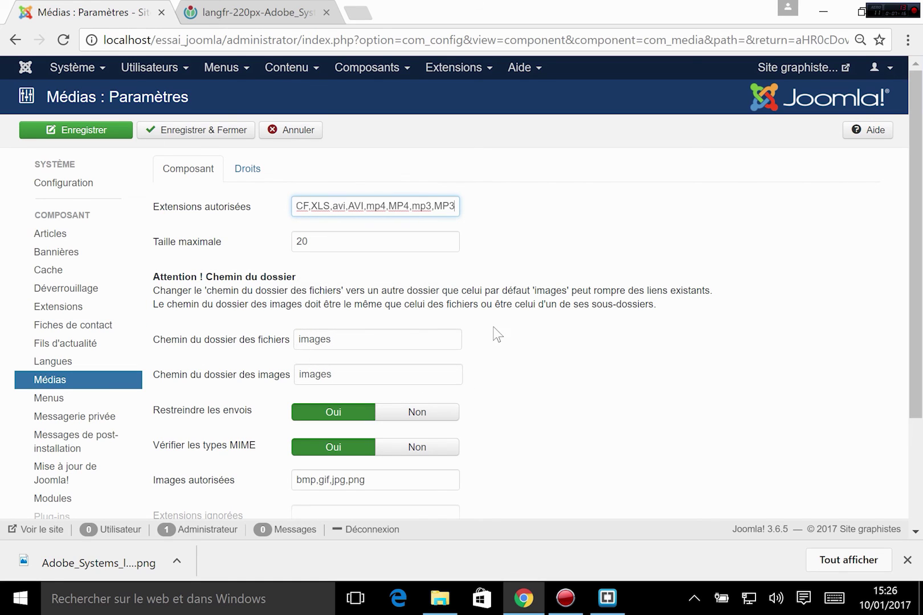
{"action": "left_click", "coordinate": [696, 331]}
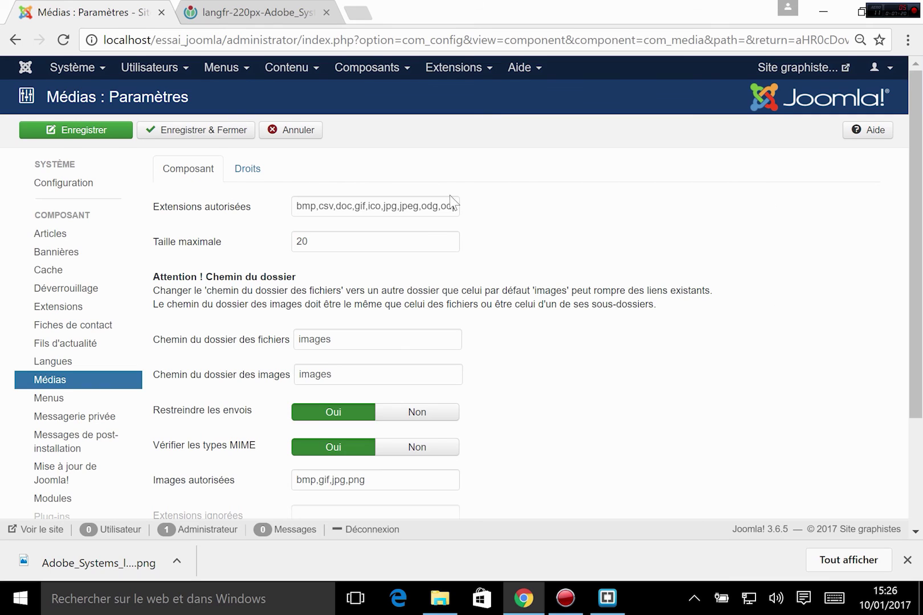
{"action": "left_click", "coordinate": [193, 130]}
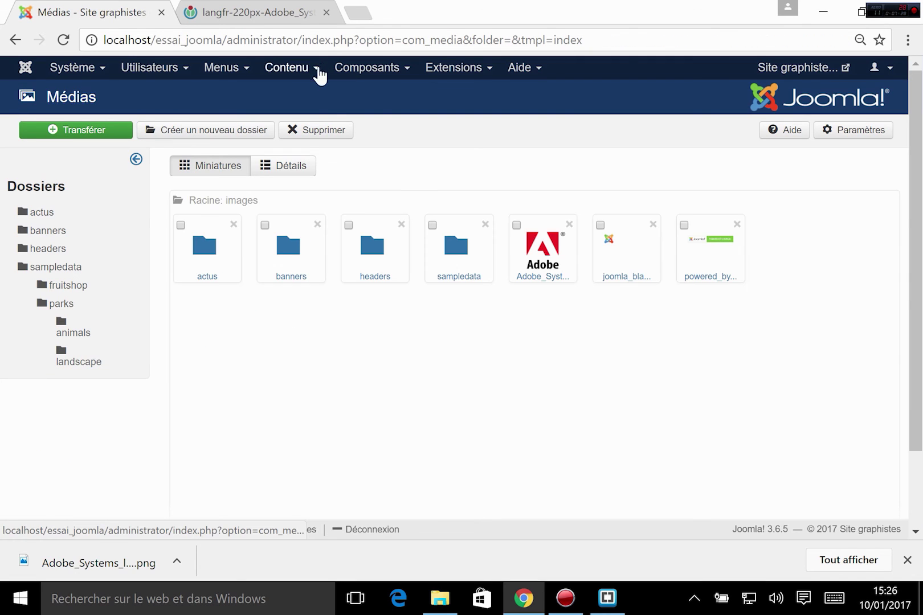
- Browse the Contenu menu and the Composants list from the Médias manager
{"action": "left_click", "coordinate": [302, 71]}
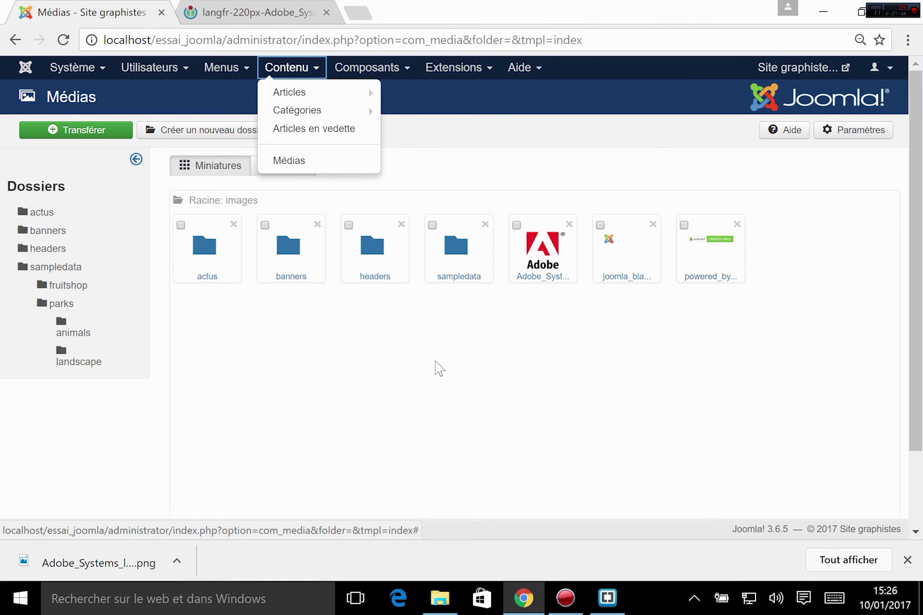
{"action": "left_click", "coordinate": [367, 73]}
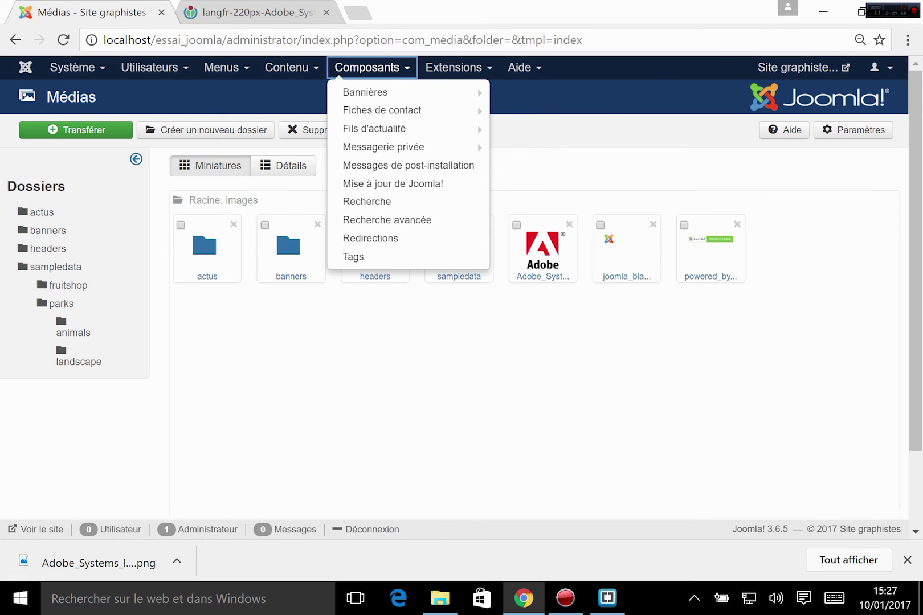
{"action": "mouse_move", "coordinate": [387, 112]}
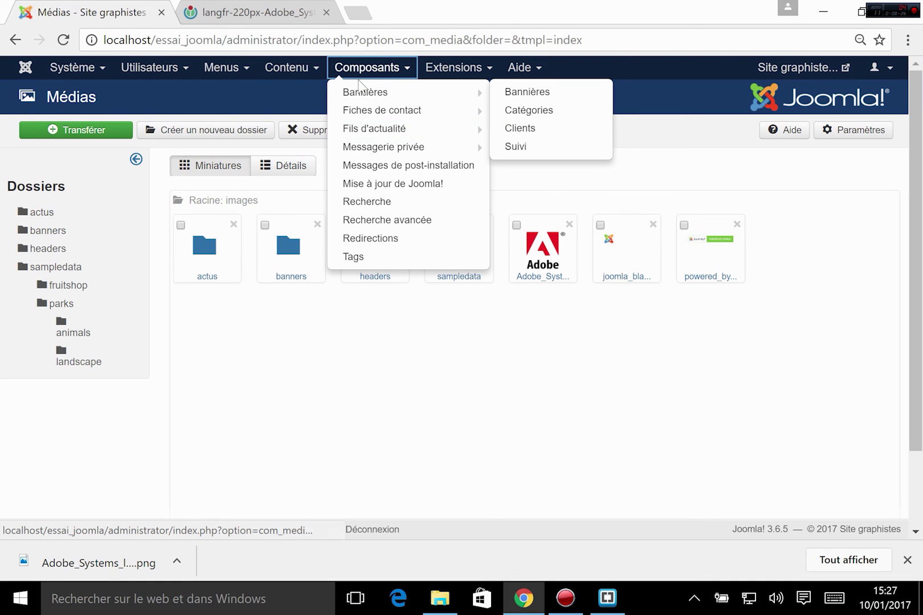
{"action": "mouse_move", "coordinate": [379, 114]}
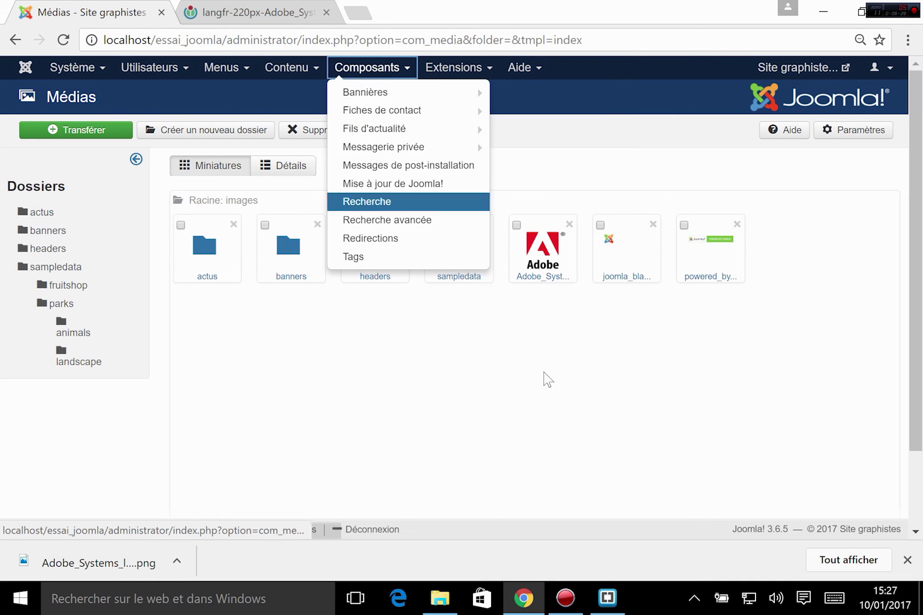